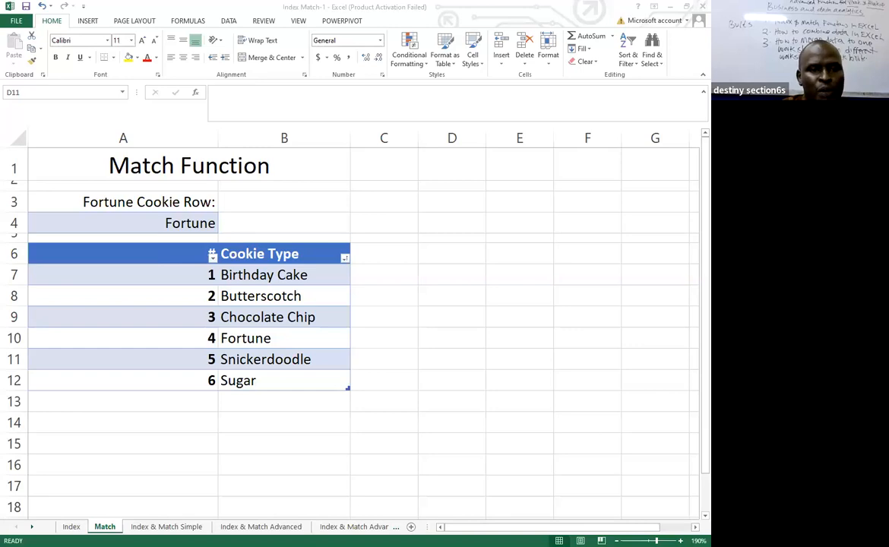
Switch to the Index sheet and bring the numbered grid in rows 14 to 20 into view.
click(314, 4)
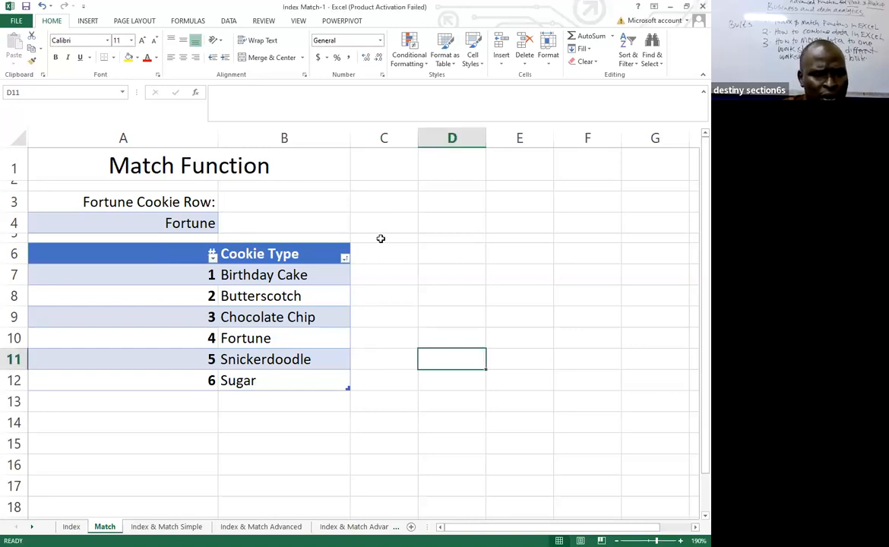
click(71, 526)
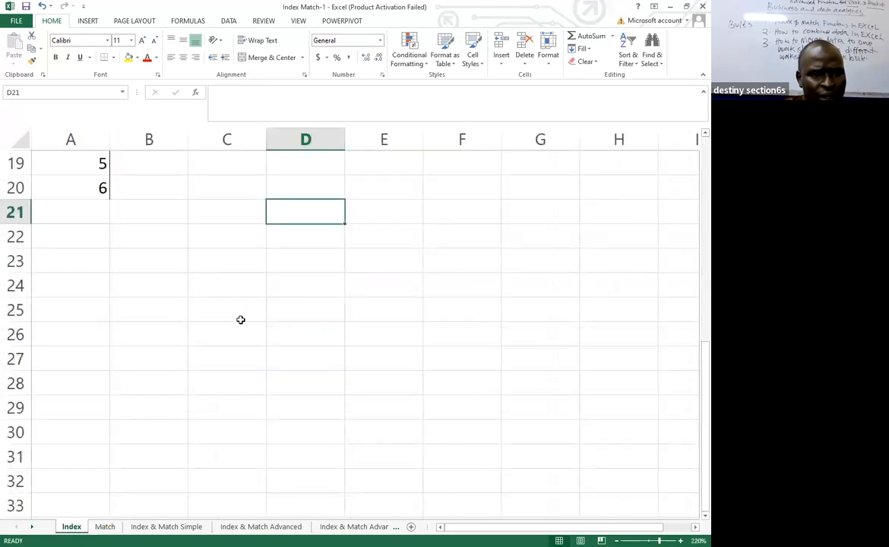
scroll(240, 320, up, 6)
scroll(408, 318, down, 5)
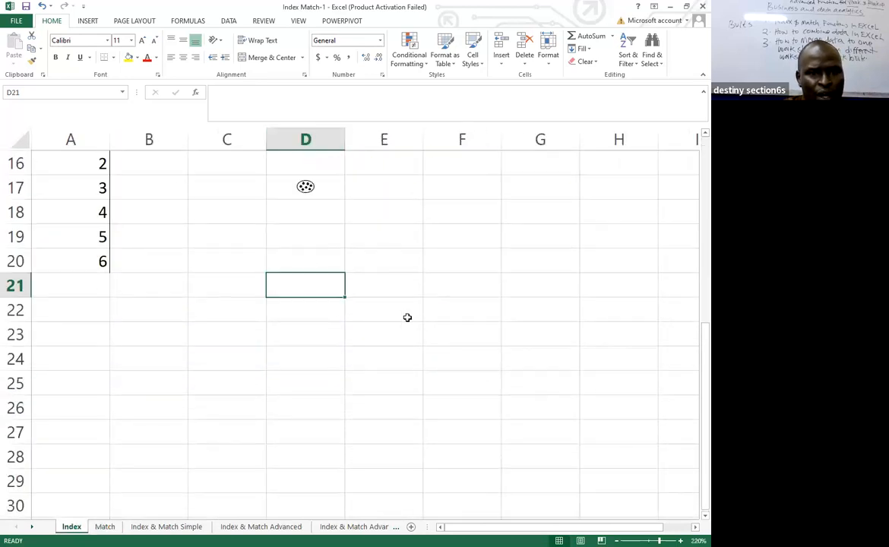
click(427, 369)
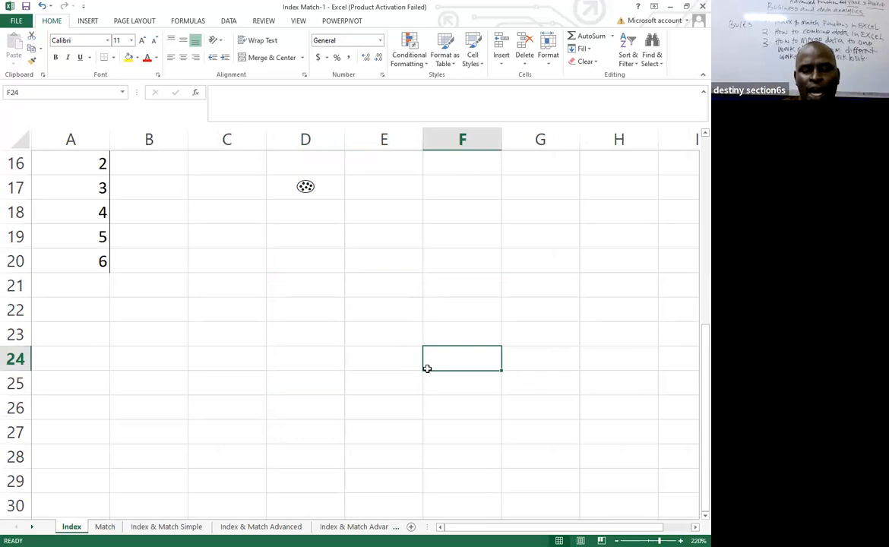
ctrl+scroll(428, 368, down, 5)
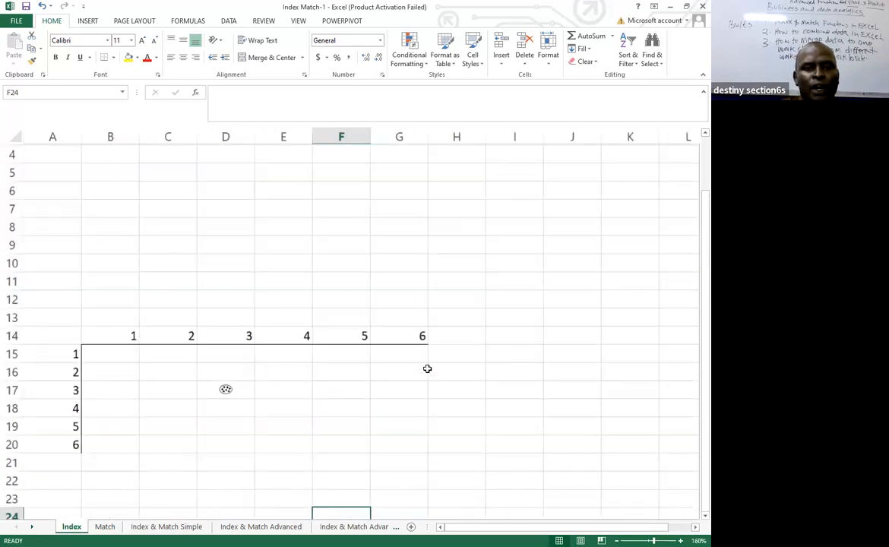
ctrl+scroll(428, 368, down, 3)
ctrl+scroll(429, 367, up, 6)
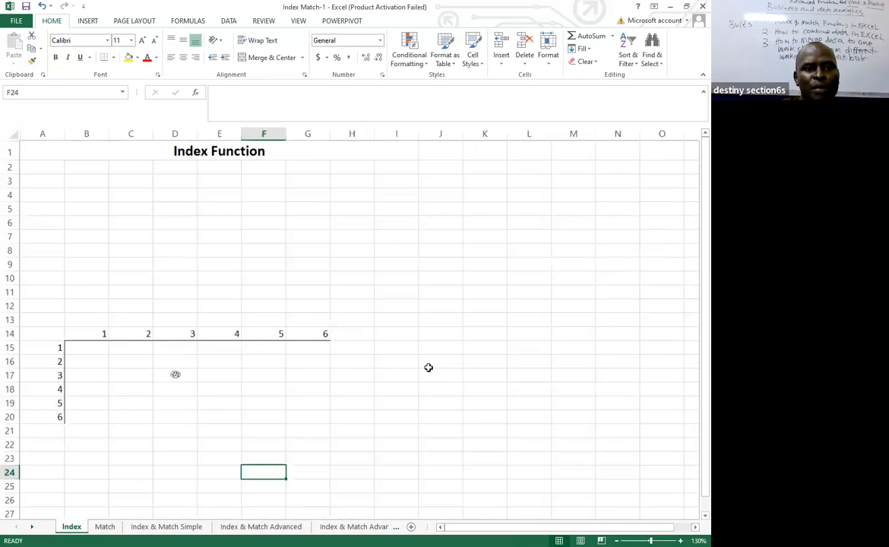
ctrl+scroll(431, 366, up, 2)
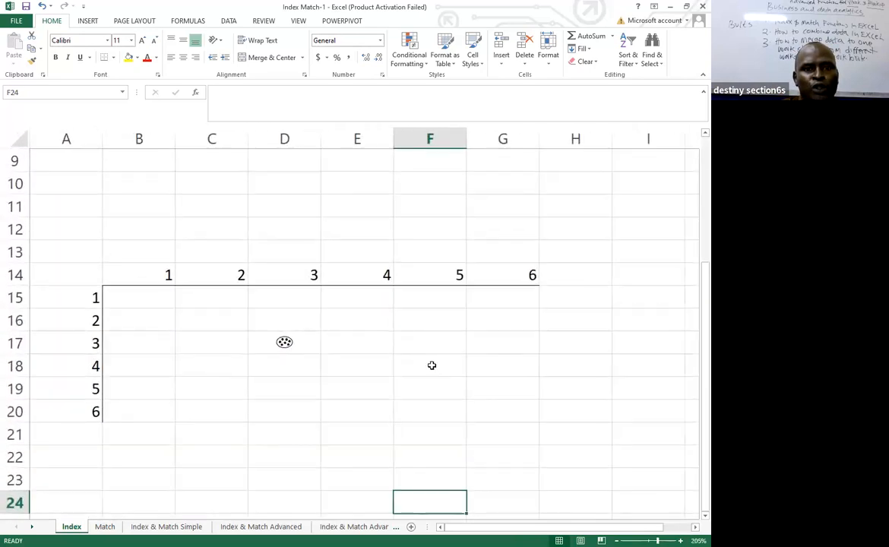
ctrl+scroll(431, 367, down, 3)
ctrl+scroll(431, 366, up, 5)
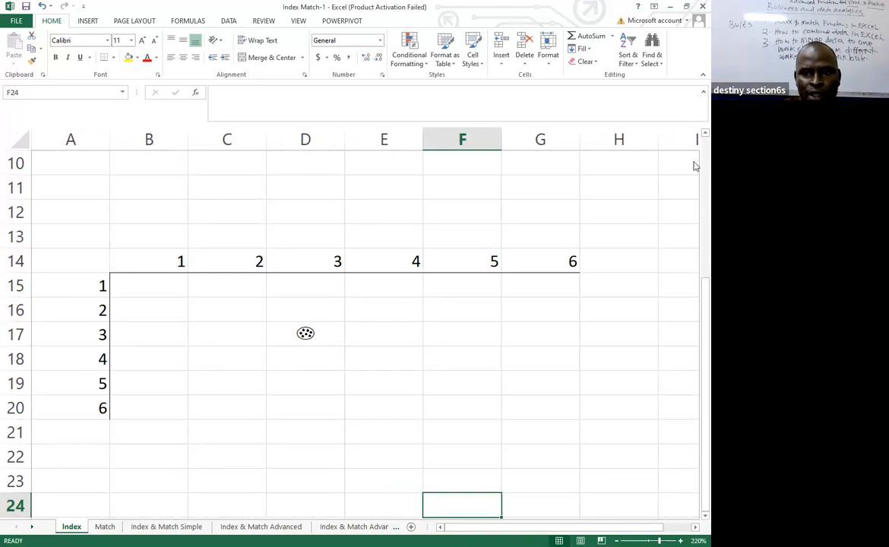
scroll(694, 494, down, 2)
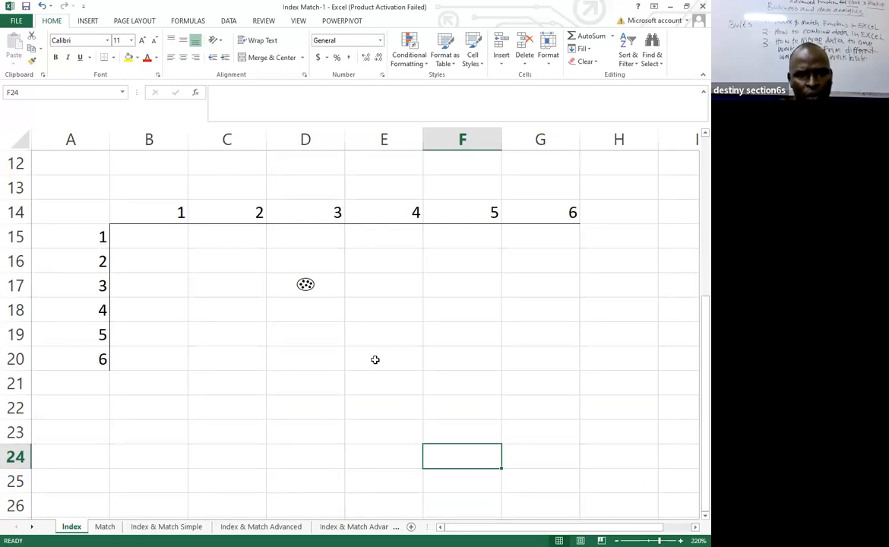
key(BackSpace)
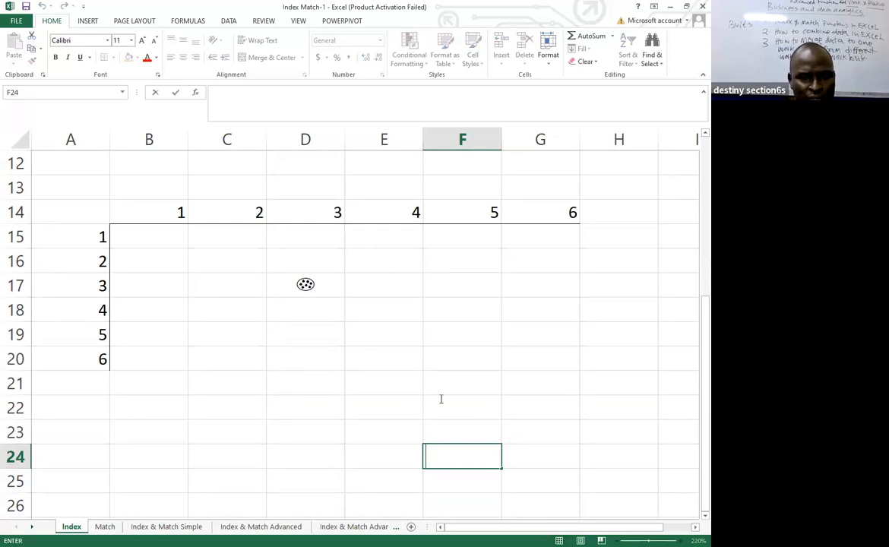
key(Up)
key(Up)
key(Left)
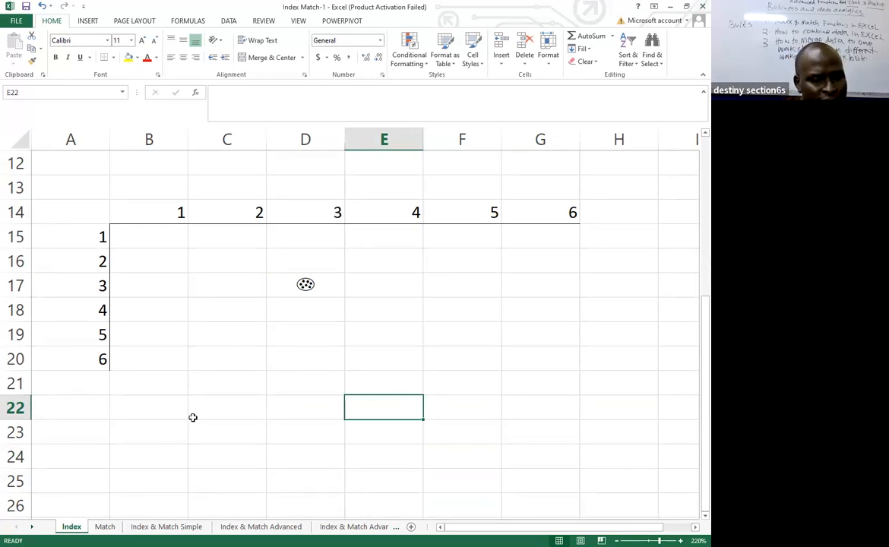
click(281, 409)
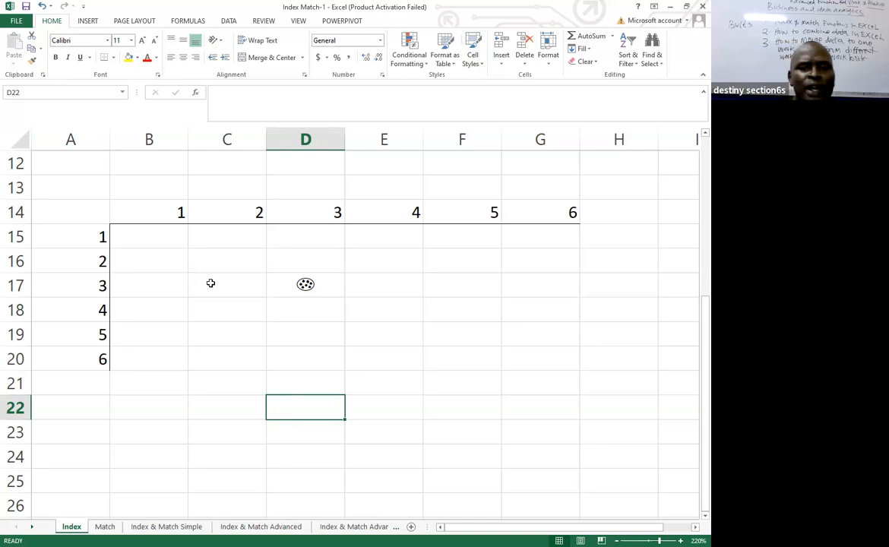
Highlight the grid's cell range B15:G20 to examine the area the INDEX function covers.
drag(143, 236, 545, 355)
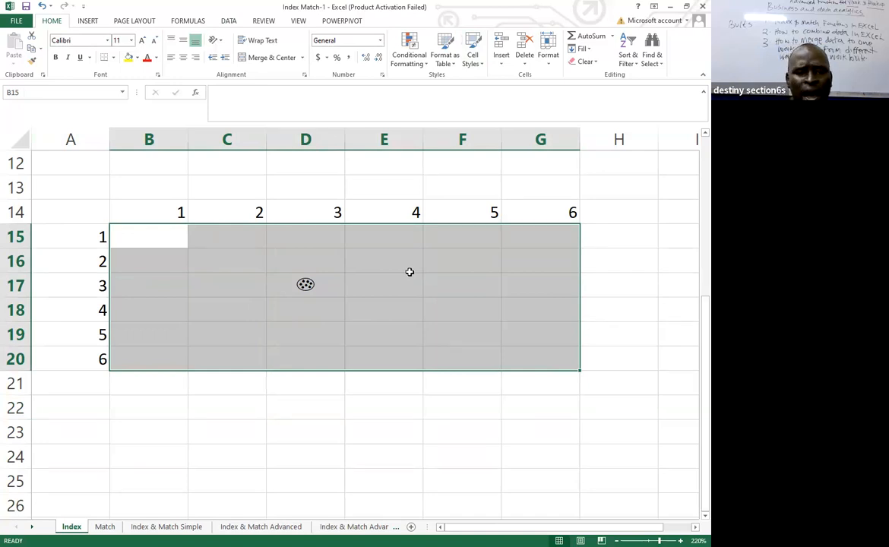
click(289, 453)
Search for the INDEX function and insert it in cell D23 with the array,row_num,column_num argument list.
click(290, 434)
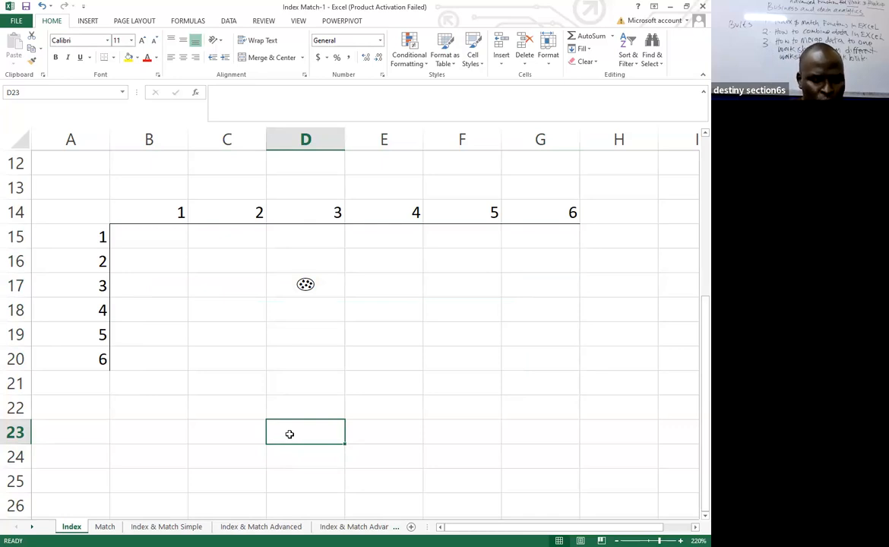
text(=)
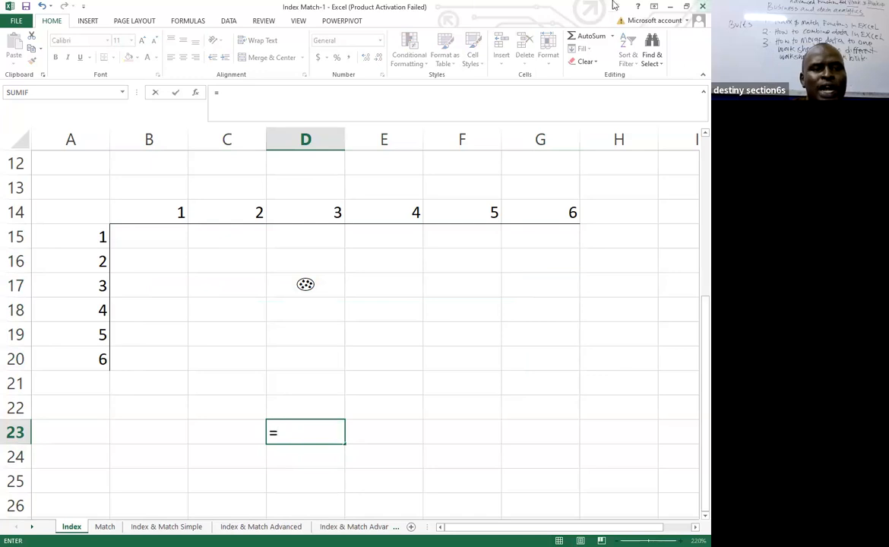
click(197, 93)
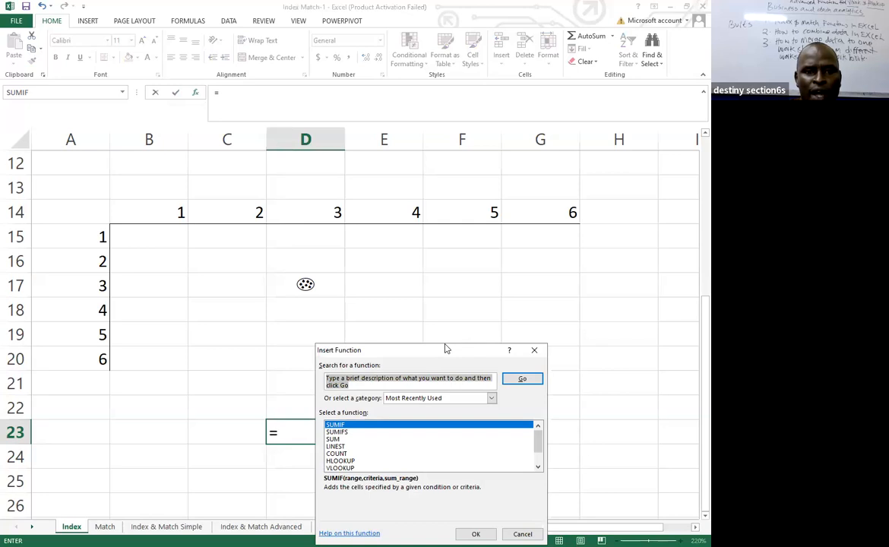
drag(447, 349, 400, 183)
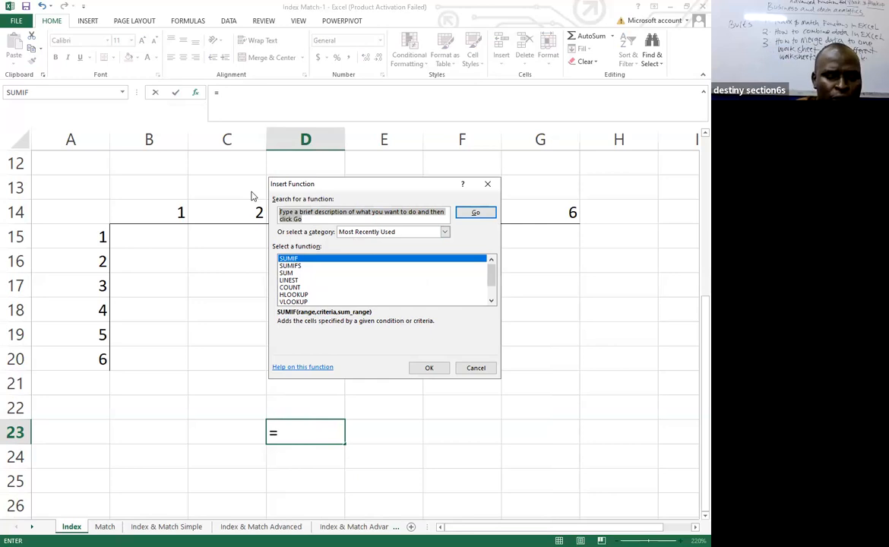
text(IND)
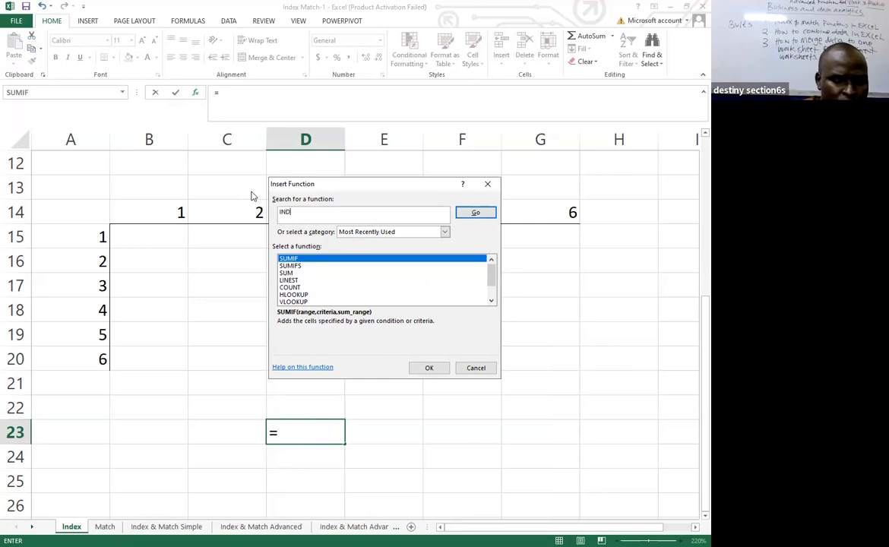
text(EX)
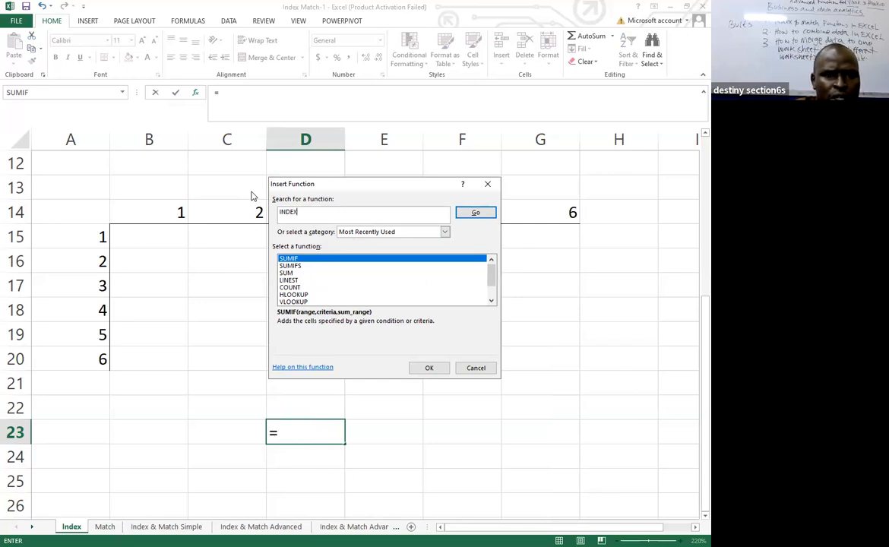
click(474, 214)
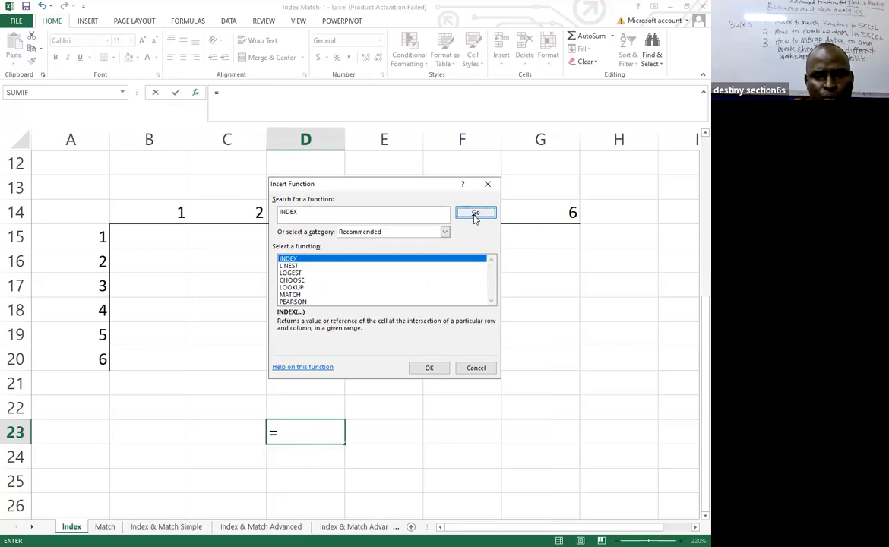
click(430, 369)
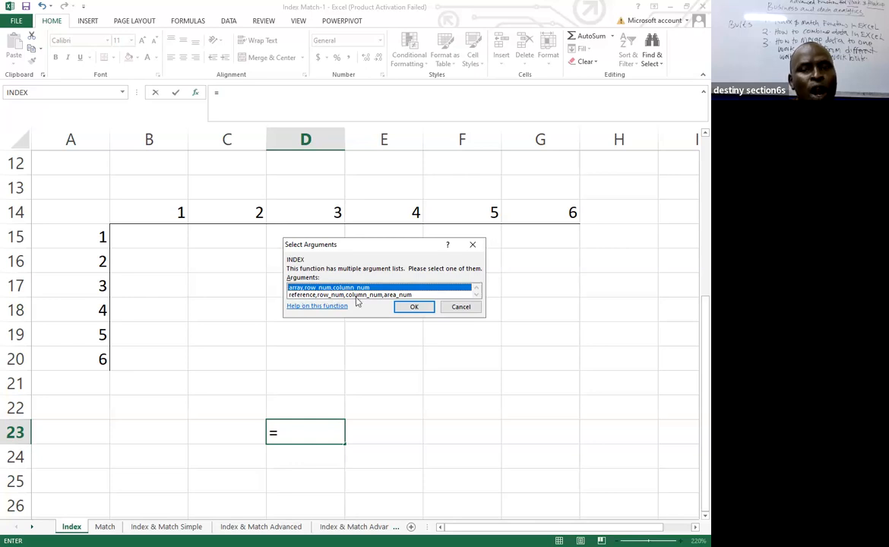
click(414, 311)
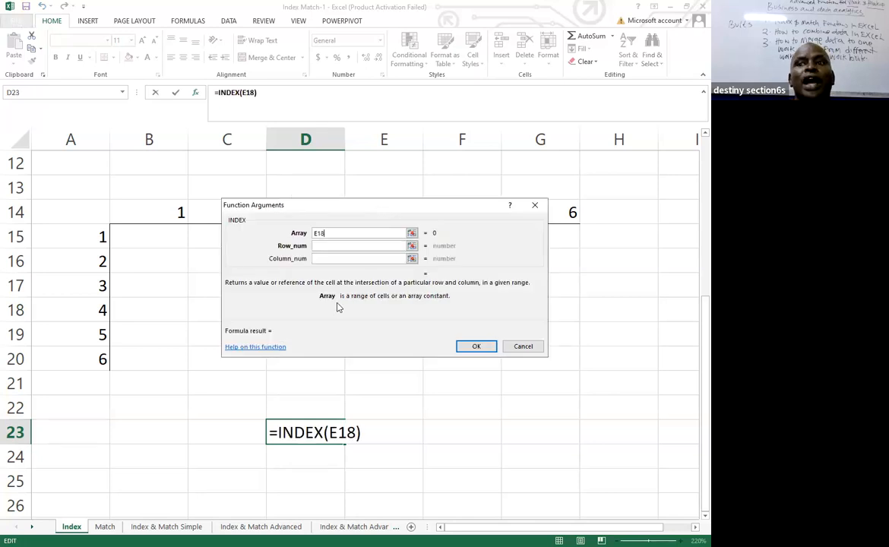
Try to select the grid B15:G20 as the INDEX array, entering E18+B15:G20.
drag(378, 211, 341, 380)
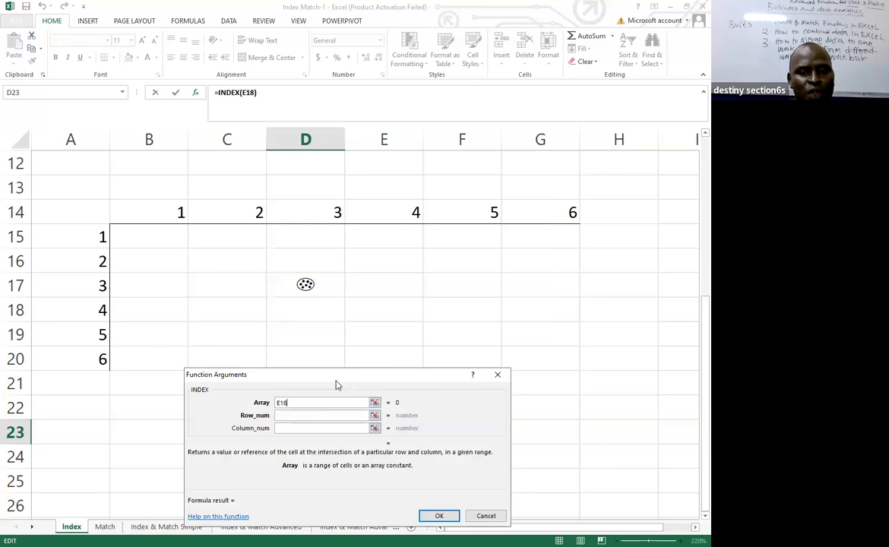
drag(339, 385, 333, 390)
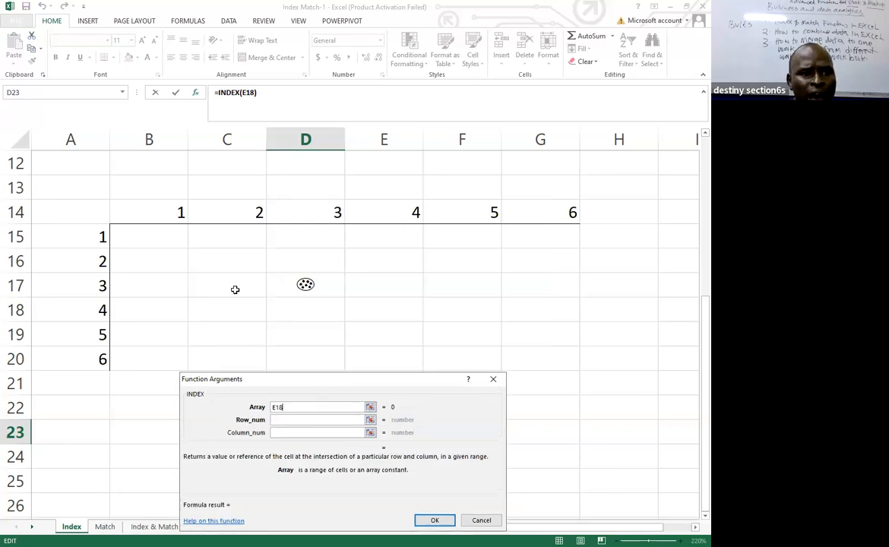
text(+)
click(138, 231)
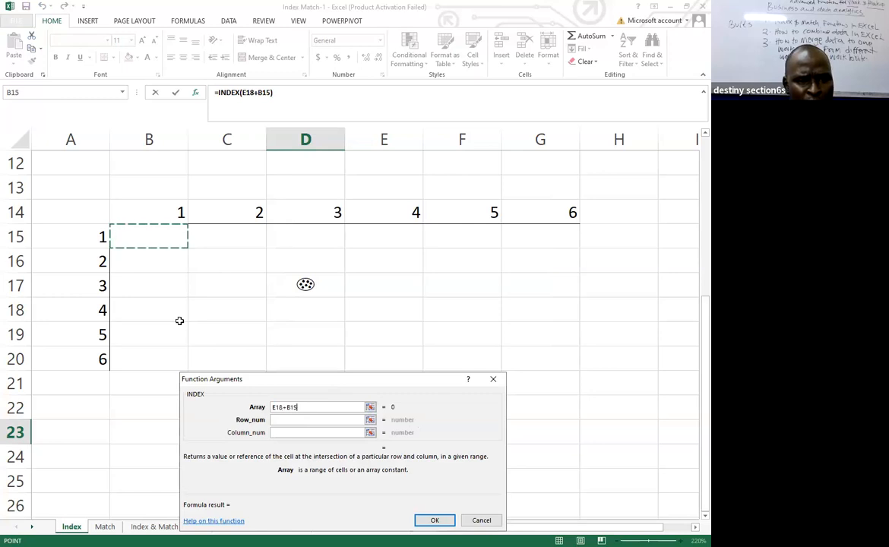
click(555, 361)
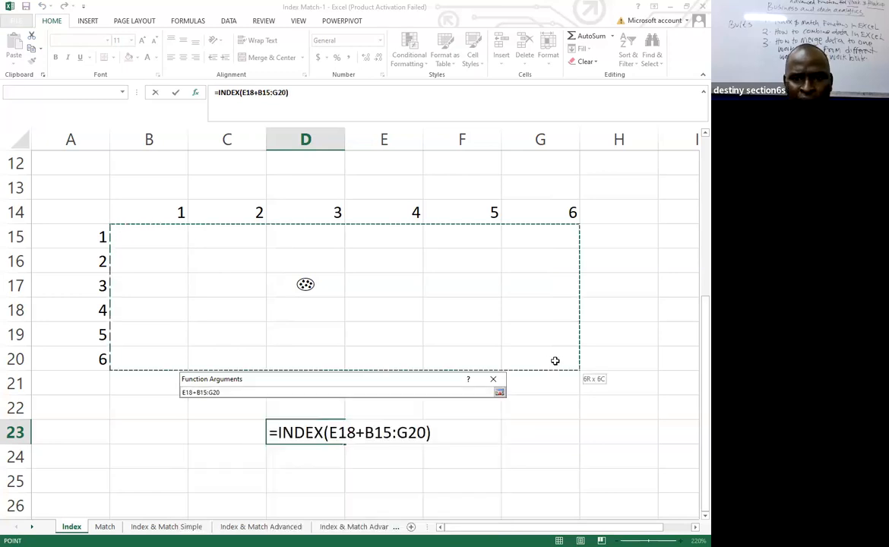
click(125, 228)
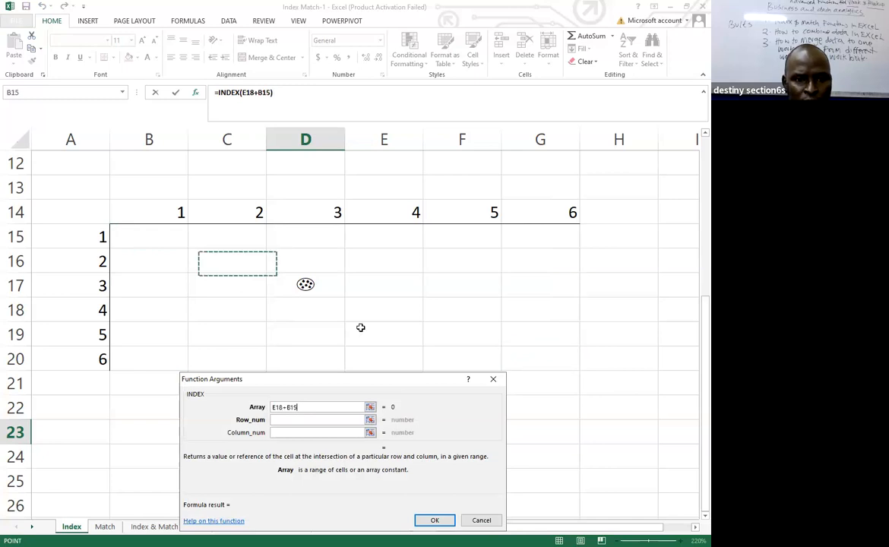
shift+click(529, 351)
click(118, 230)
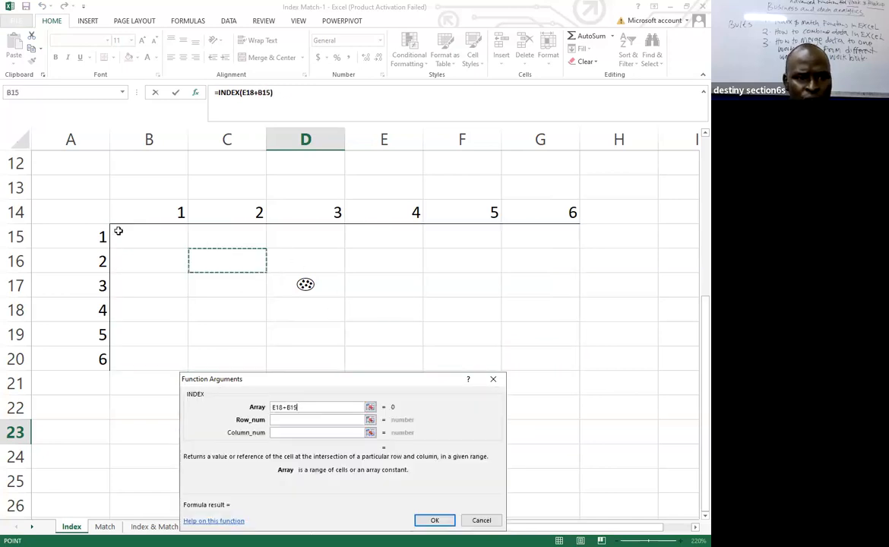
drag(555, 358, 542, 355)
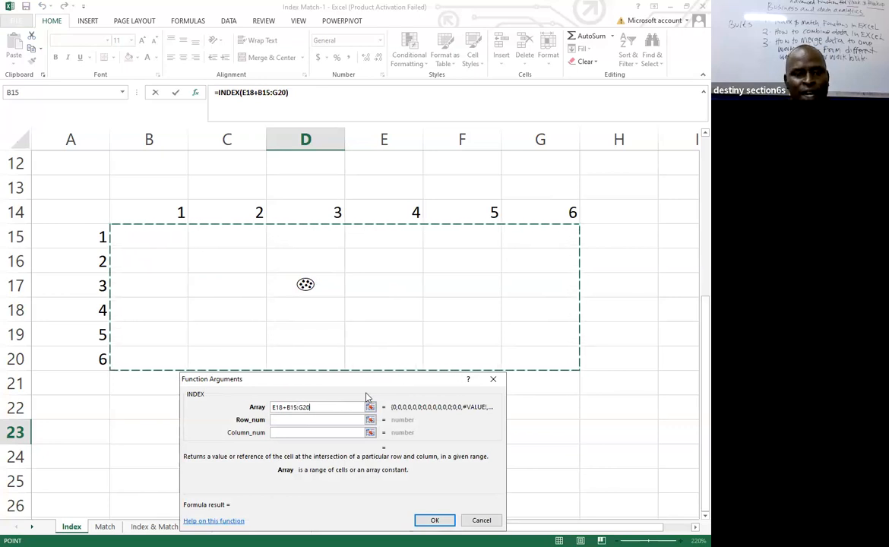
Set the INDEX row number and column number both to 3 and complete the formula in D23.
click(281, 420)
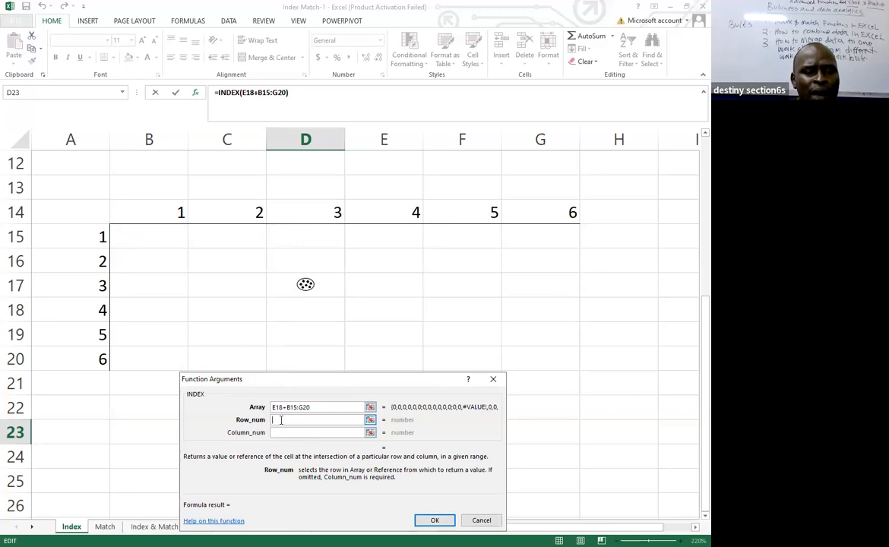
text(3)
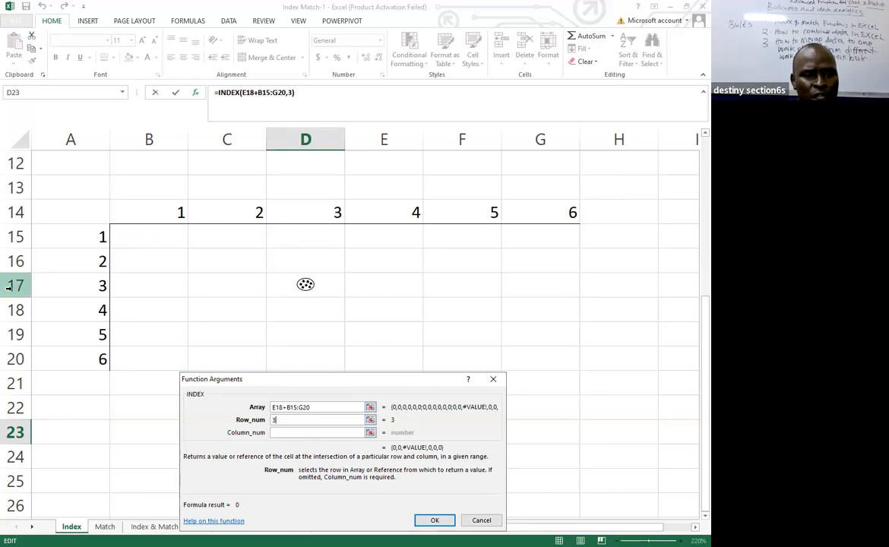
click(283, 432)
text(3)
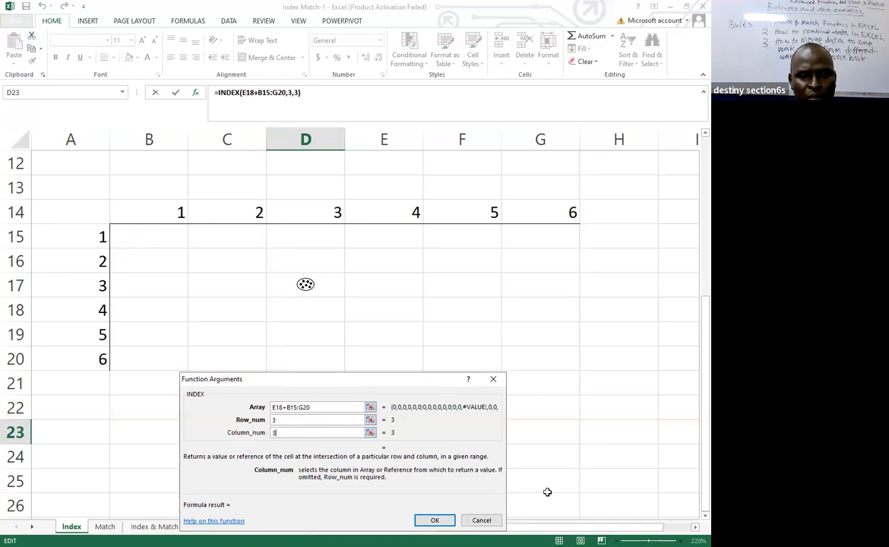
click(437, 519)
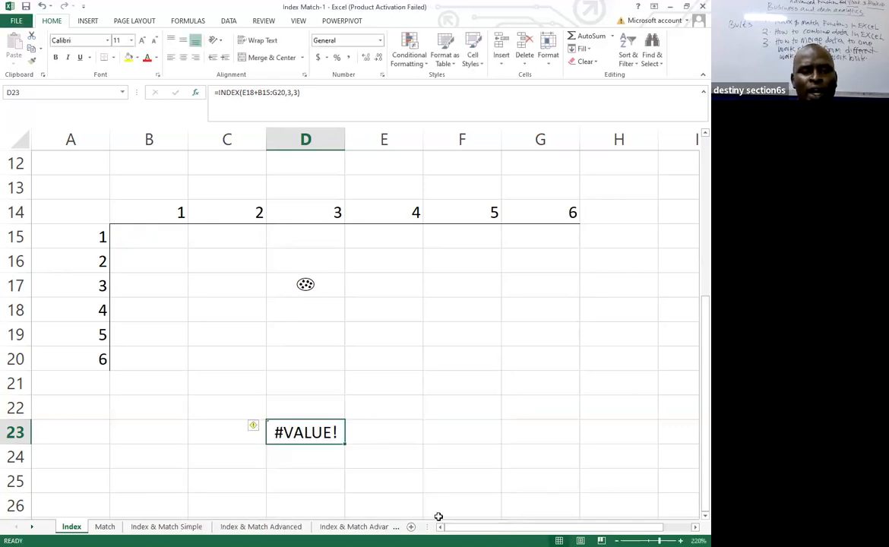
Delete the INDEX formula from cell D23 and select cell D21.
key(Delete)
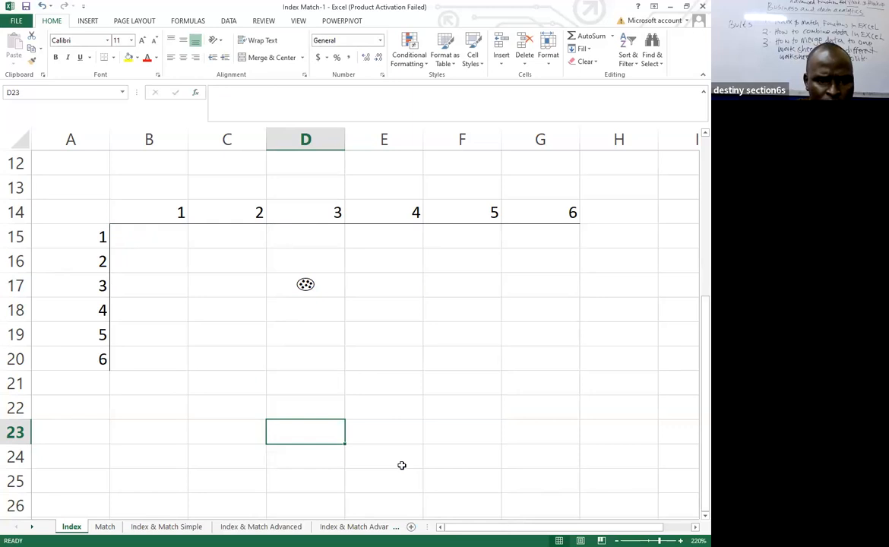
click(301, 388)
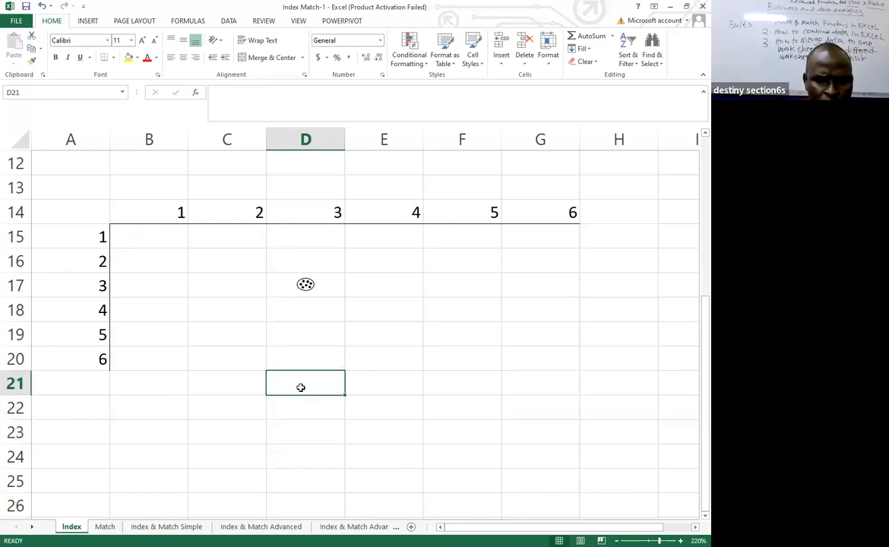
text(=)
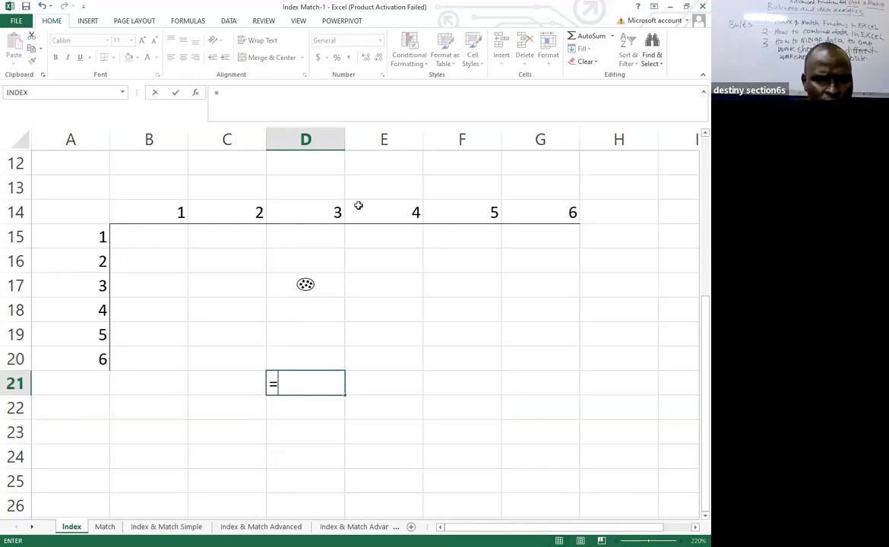
key(Escape)
click(307, 284)
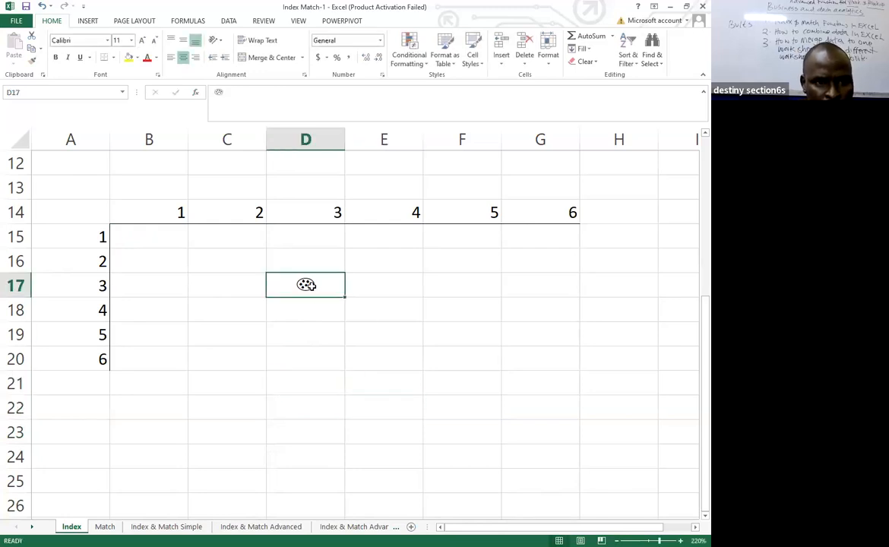
Insert the INDEX function in cell D21 with the array,row_num,column_num argument list.
click(295, 380)
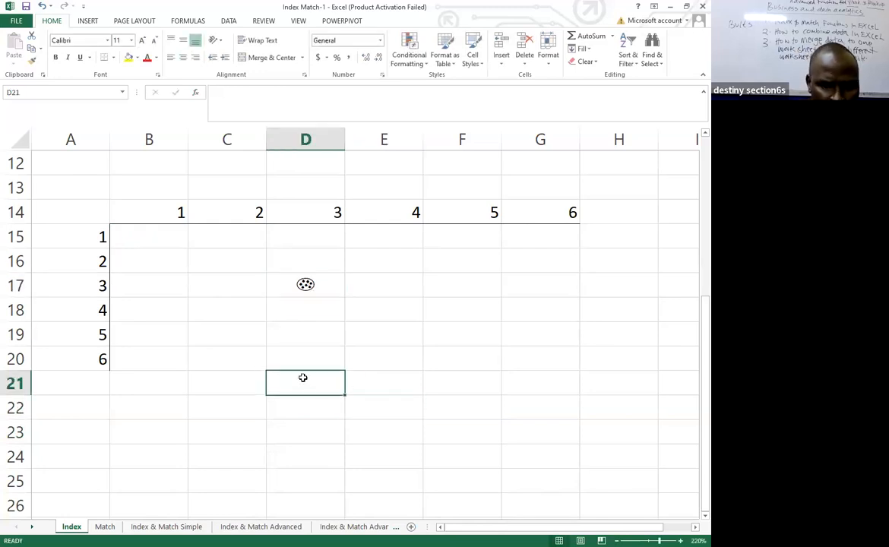
text(=)
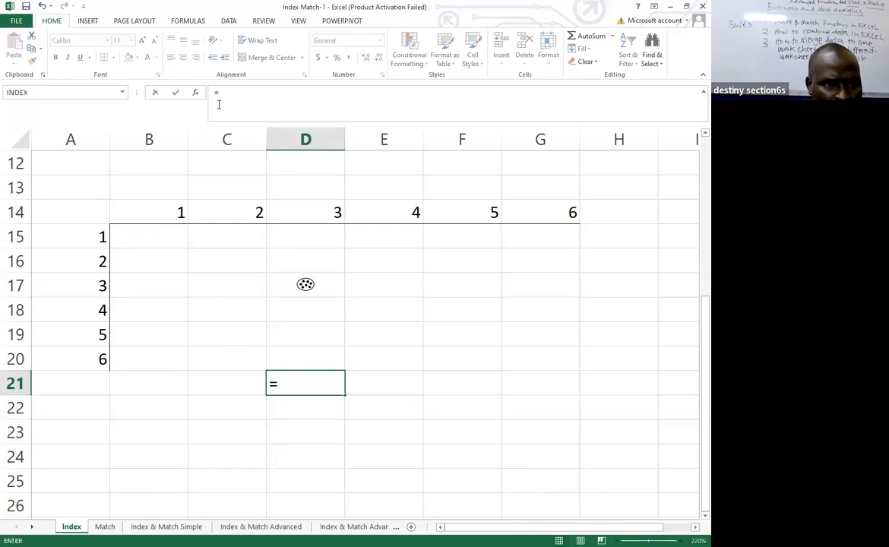
click(195, 93)
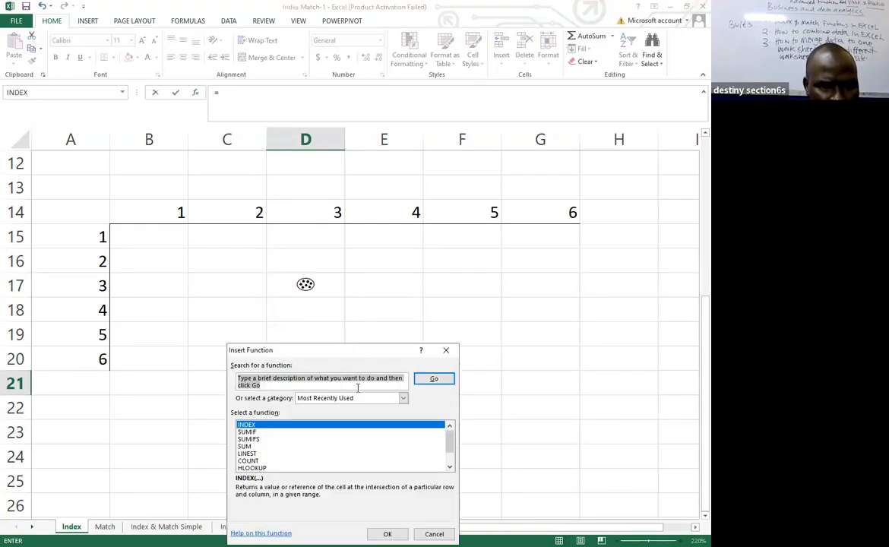
drag(359, 348, 380, 328)
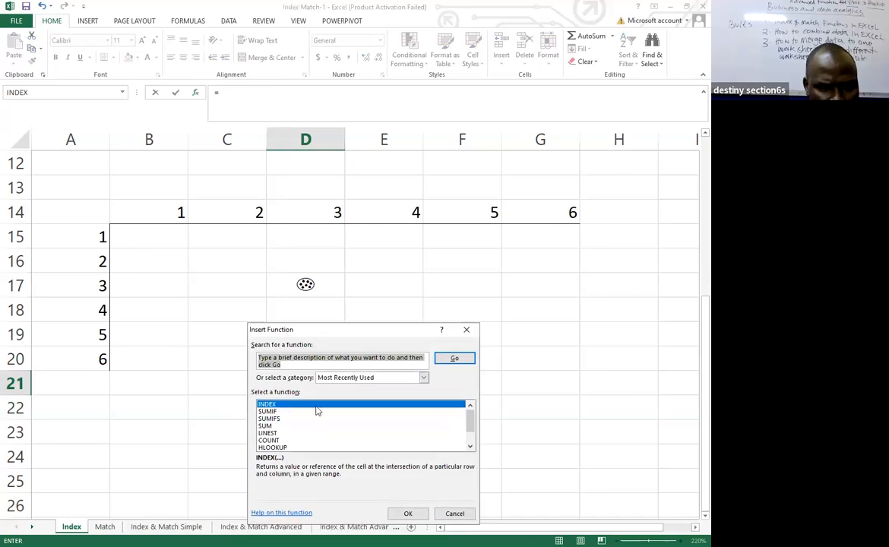
click(278, 406)
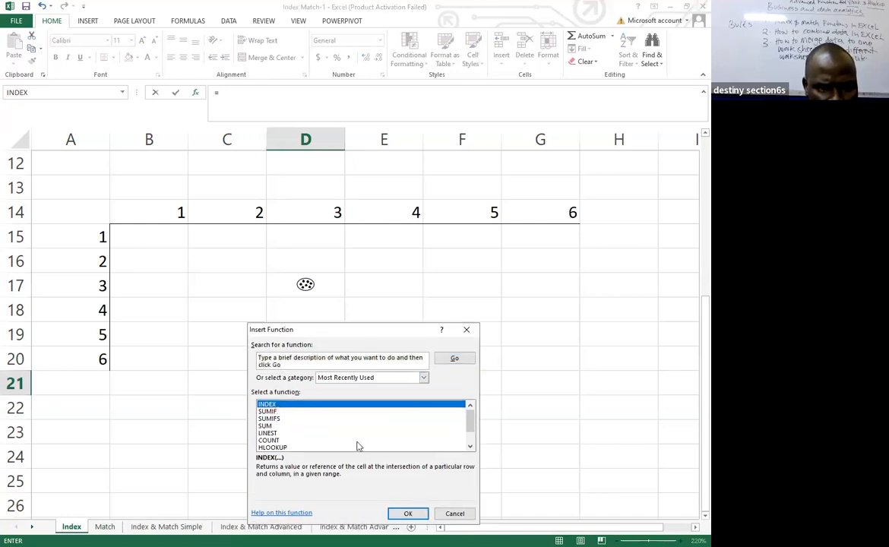
key(Return)
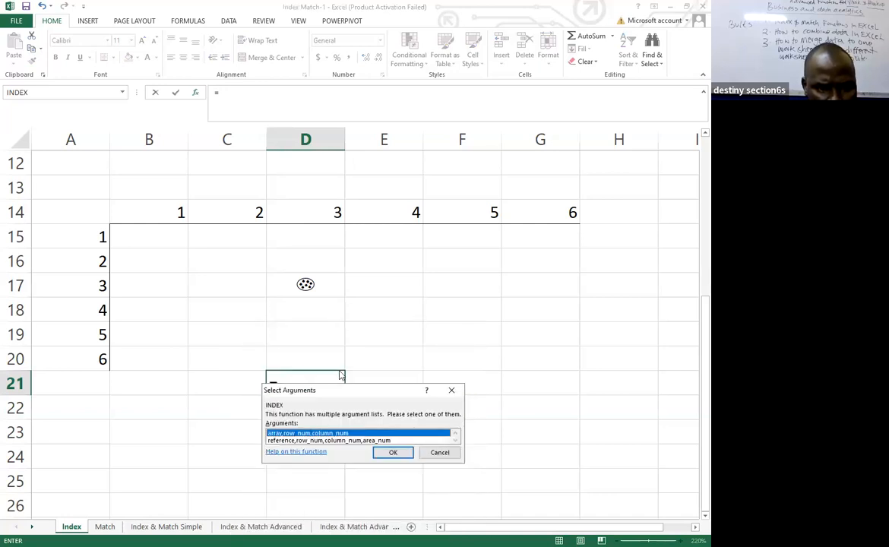
key(Return)
Set the INDEX array to B15:G20 with row number 3 and column number 3, and complete the formula in D21.
click(131, 236)
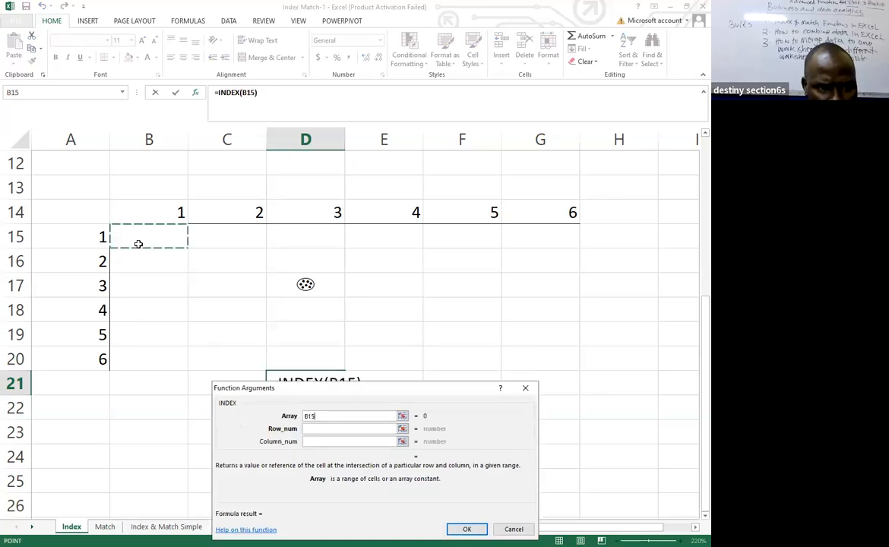
drag(485, 352, 554, 351)
click(315, 428)
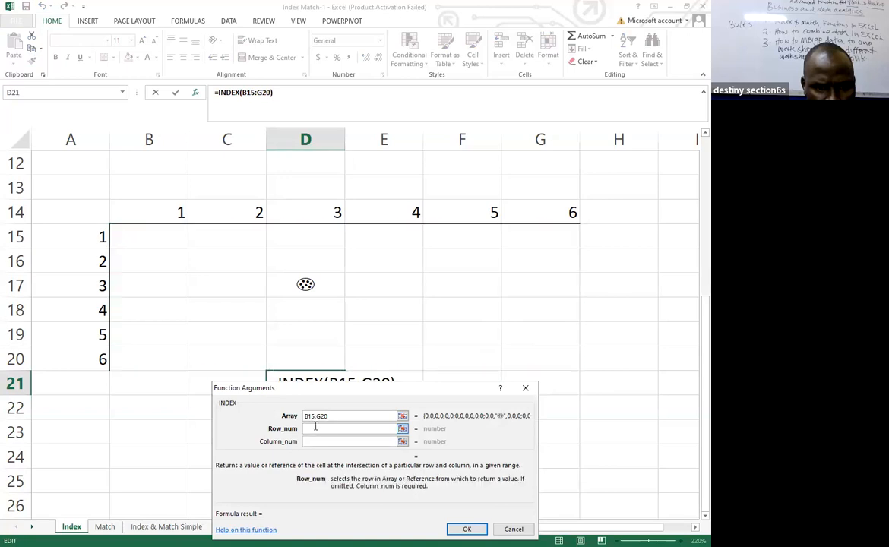
text(3)
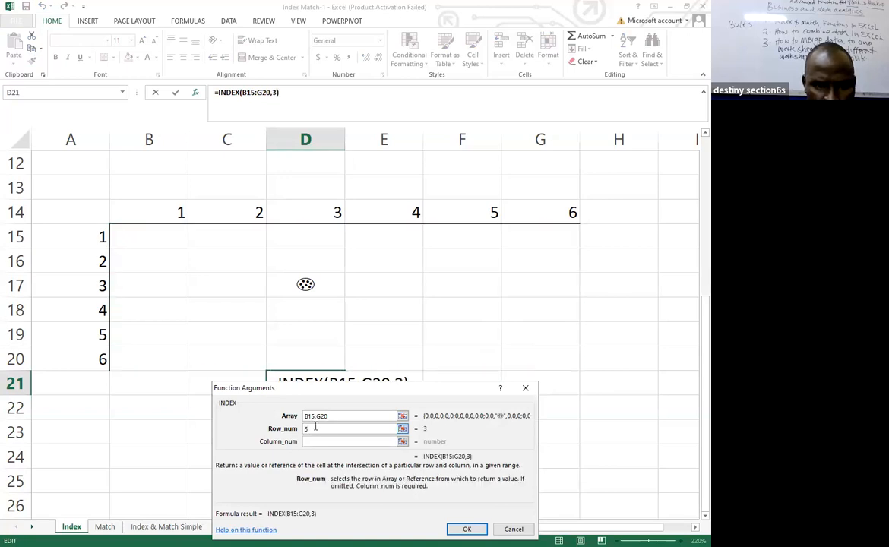
click(318, 441)
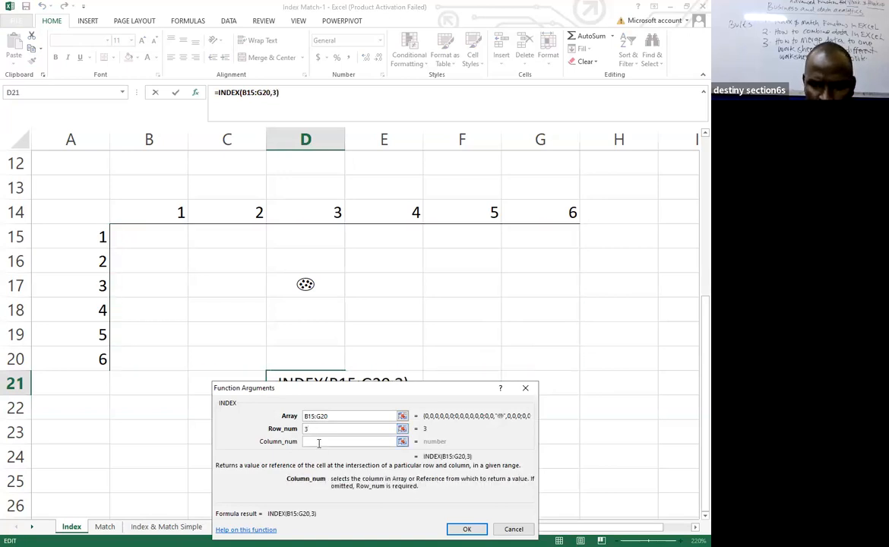
text(3)
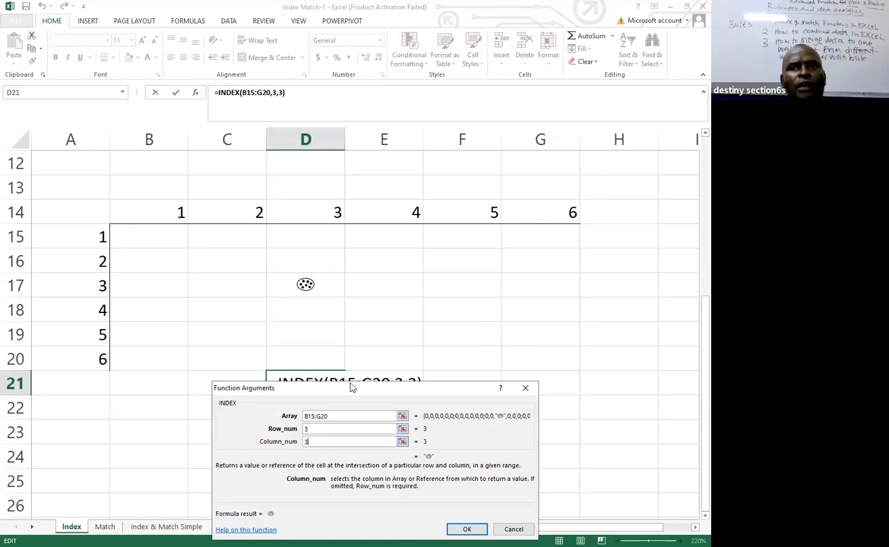
drag(351, 389, 320, 225)
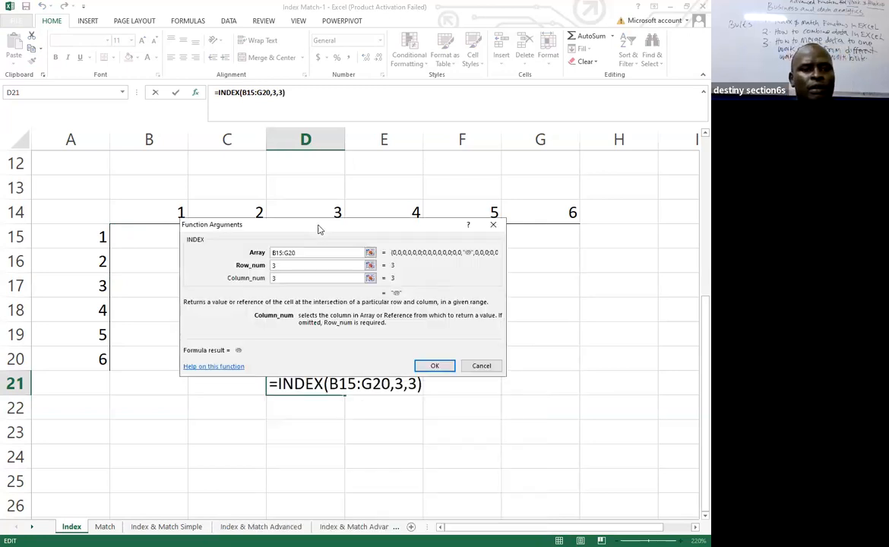
click(445, 368)
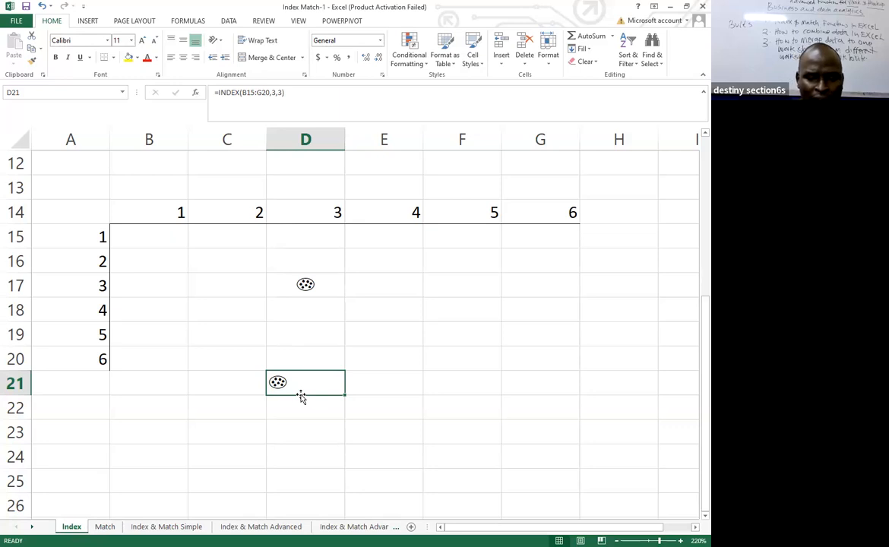
Delete the INDEX formula from cell D21 and keep that cell selected.
key(Delete)
click(263, 439)
click(294, 390)
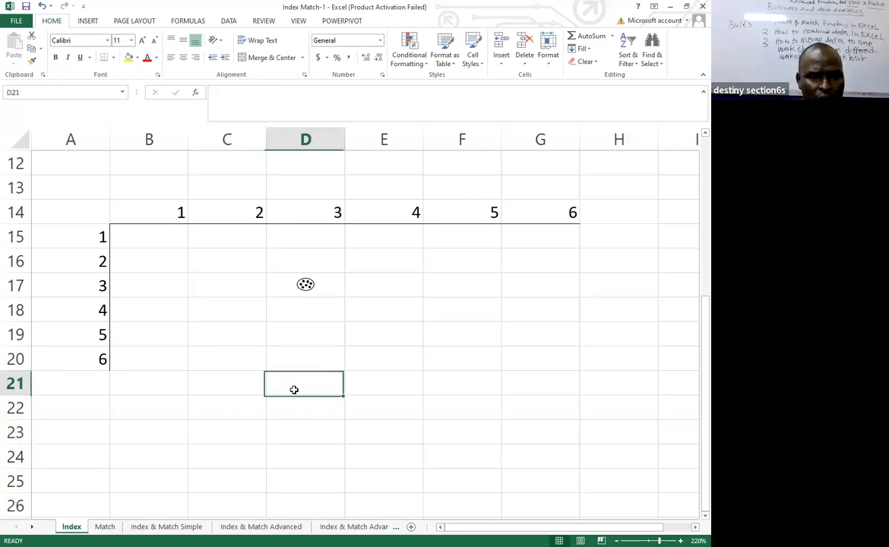
Start an INDEX formula directly in cell D21 with the grid B15:G20 as its array.
text(=)
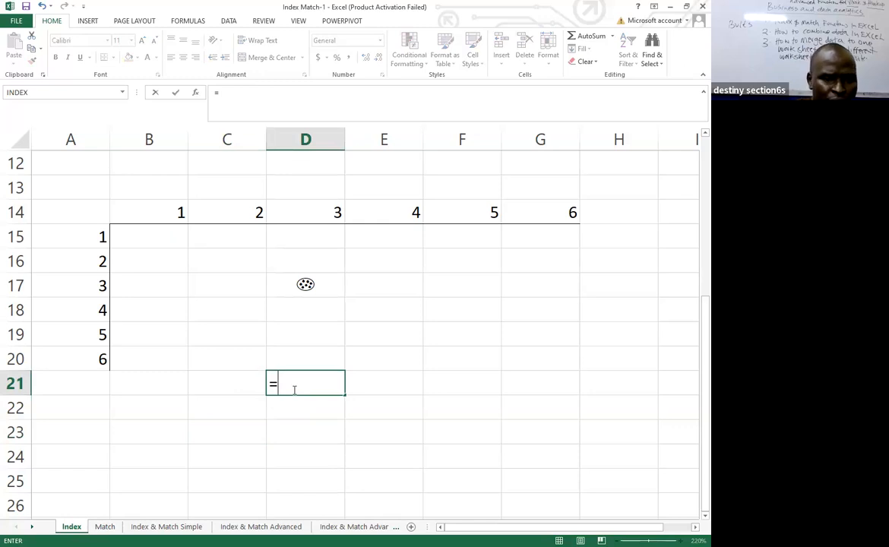
text(INDE)
double_click(298, 403)
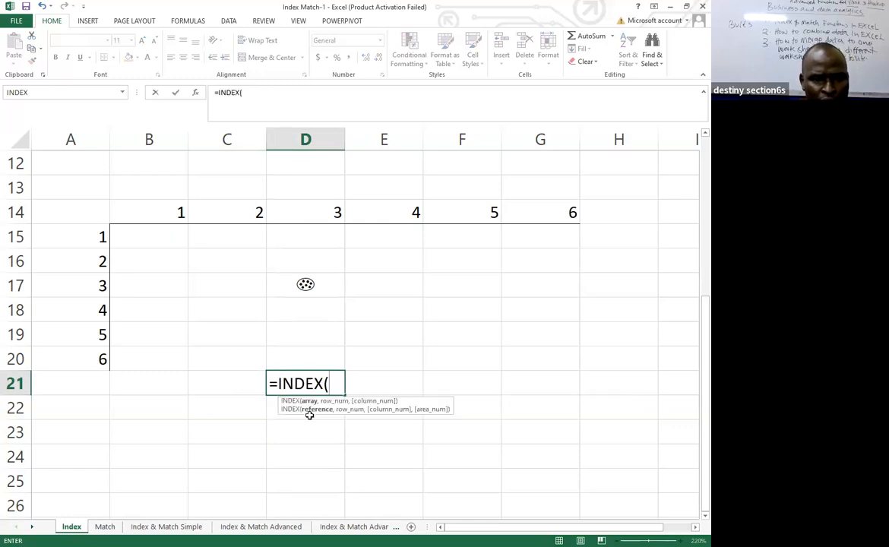
drag(131, 230, 545, 349)
click(545, 350)
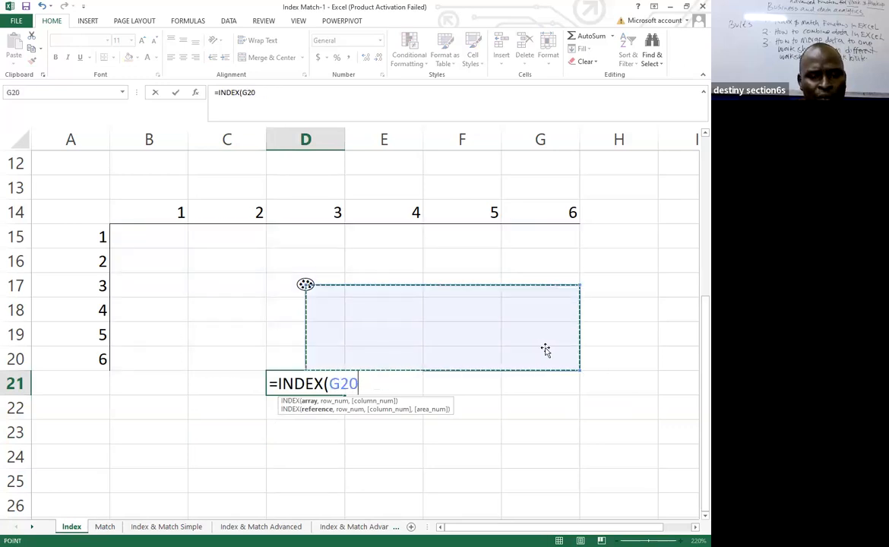
click(124, 232)
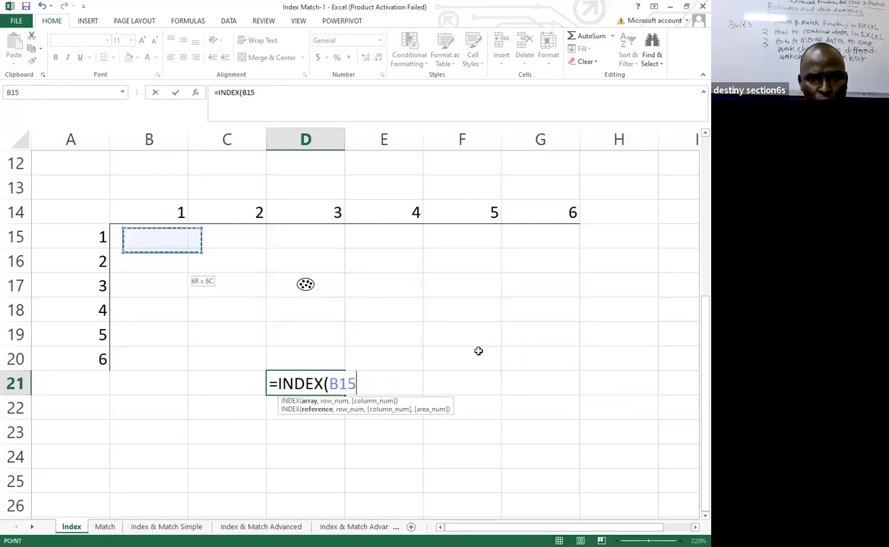
drag(124, 232, 544, 351)
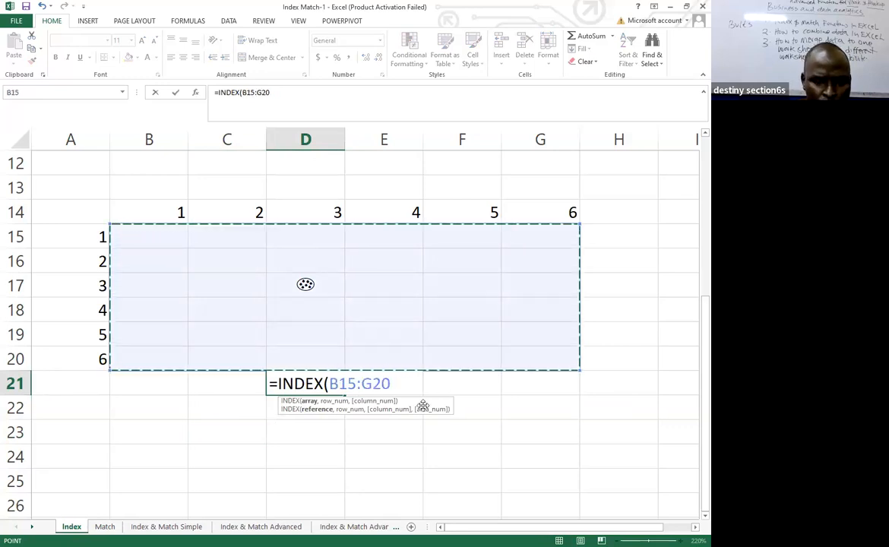
Add 3 as both the row number and the column number, and complete the formula as =INDEX(B15:G20,3,3).
text(,)
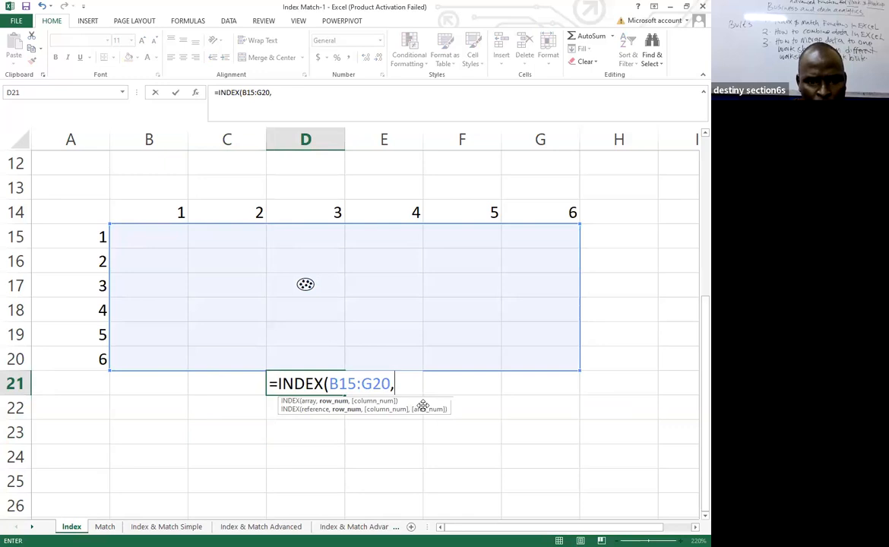
text(3)
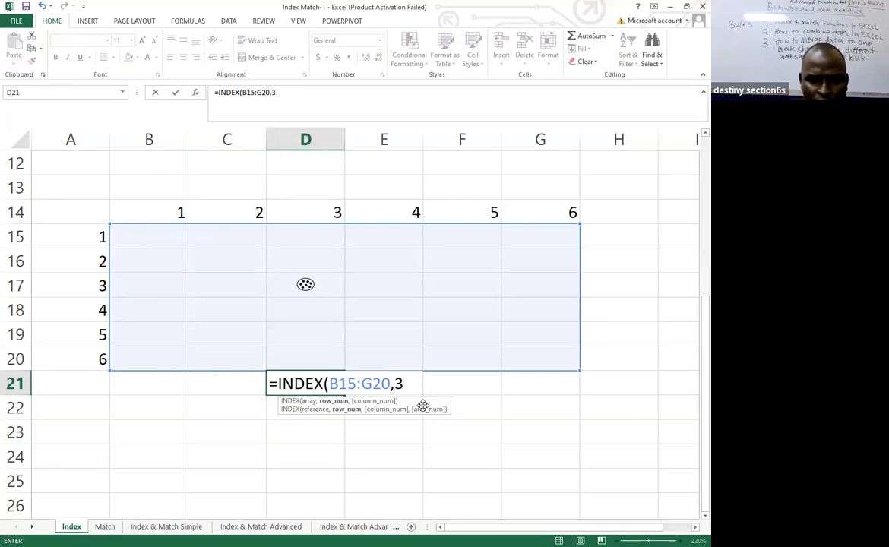
text(,)
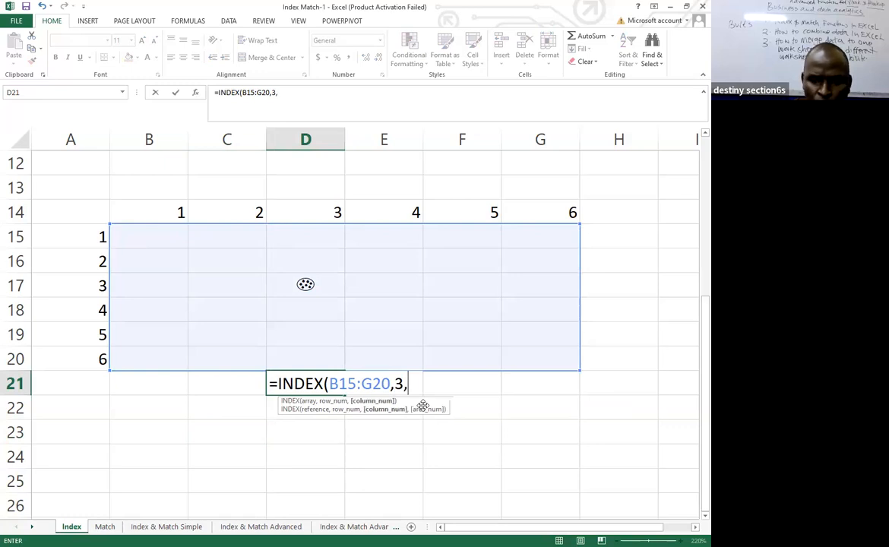
text(3))
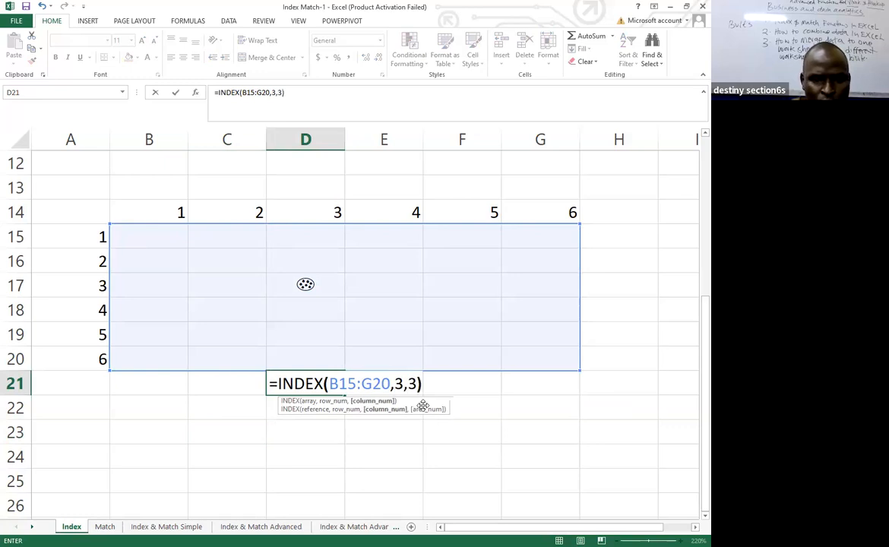
key(Return)
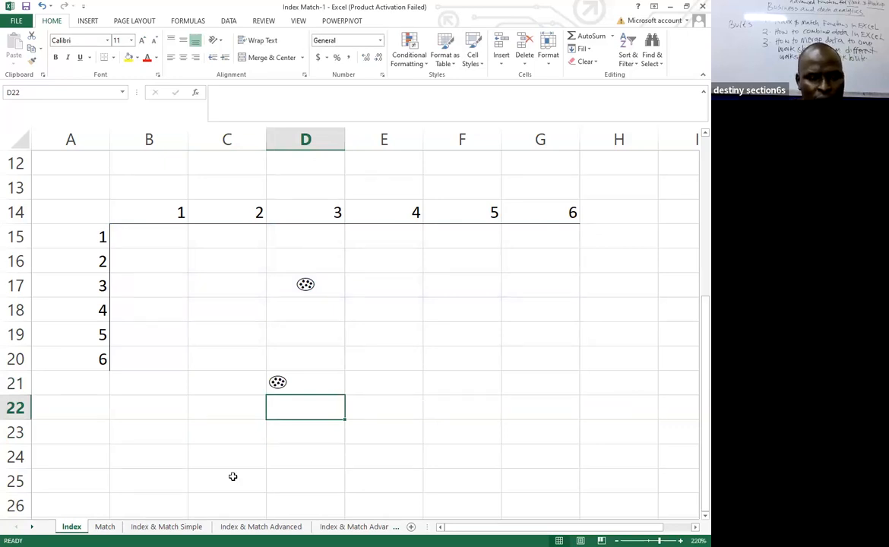
Switch to the Match sheet, check the formula in A3 and select cell B3 beside the cookie row label.
click(105, 526)
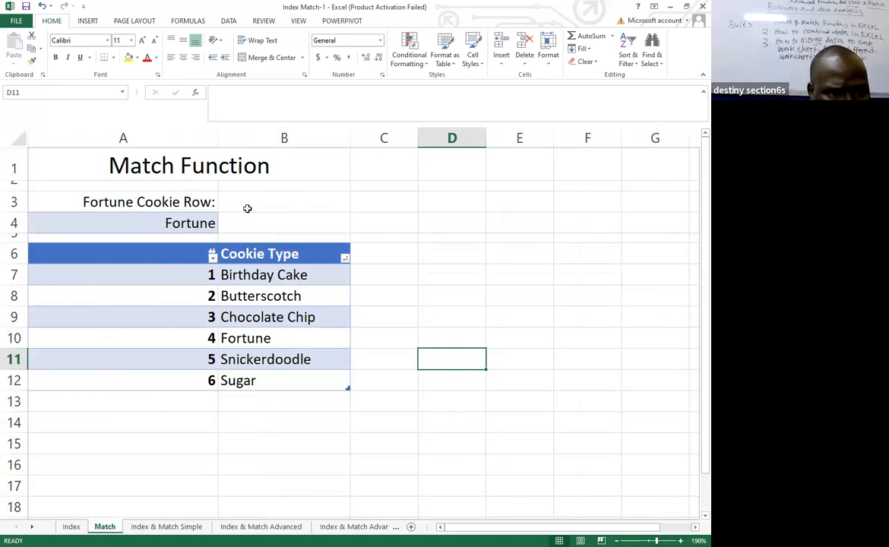
click(112, 203)
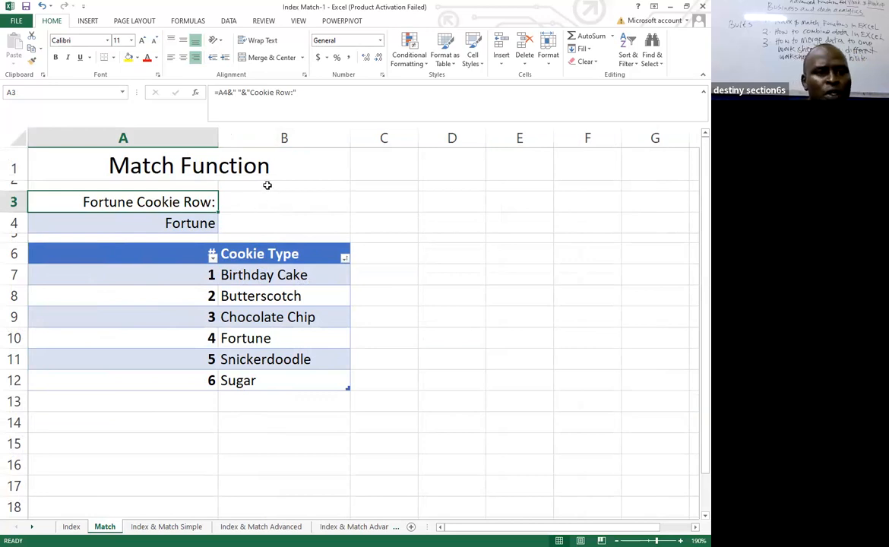
click(273, 200)
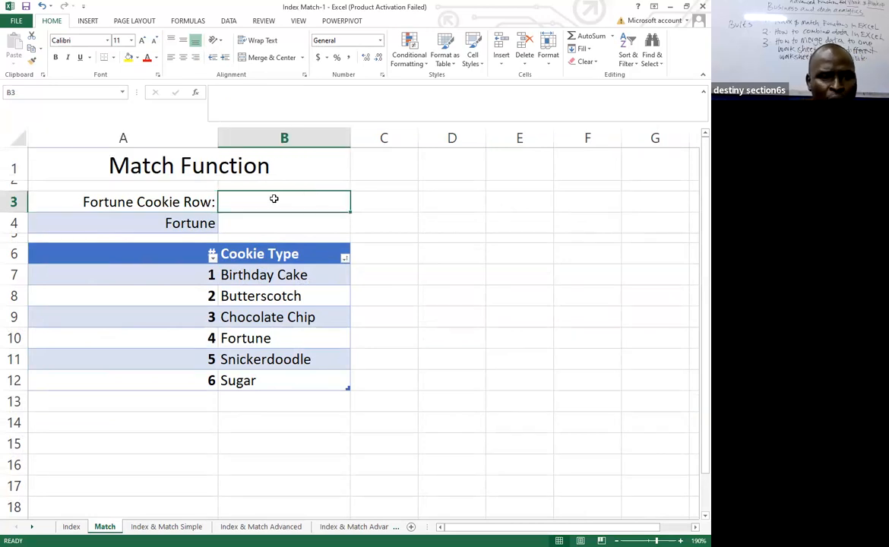
text(=)
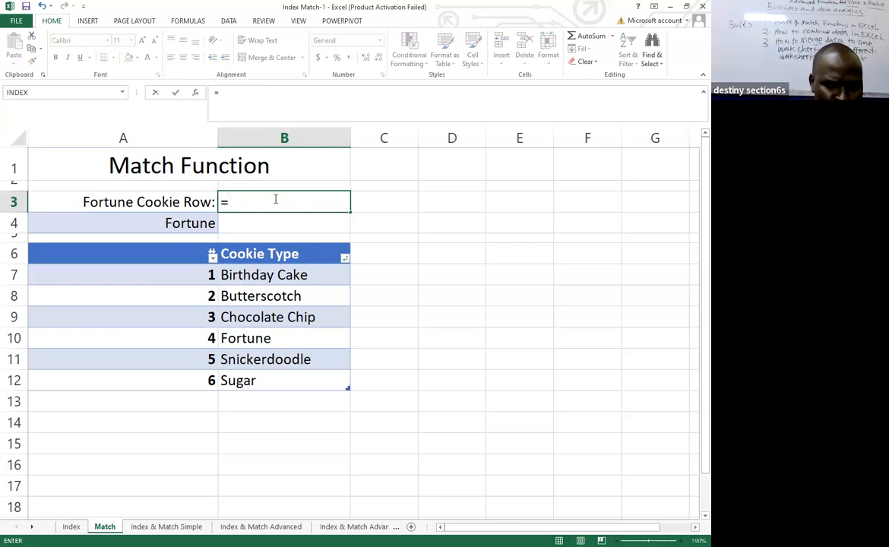
text(M)
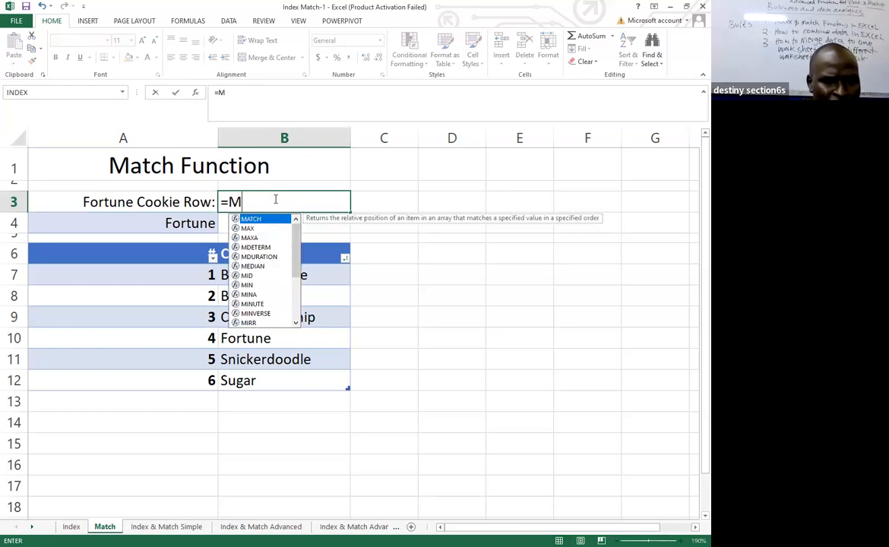
text(AT)
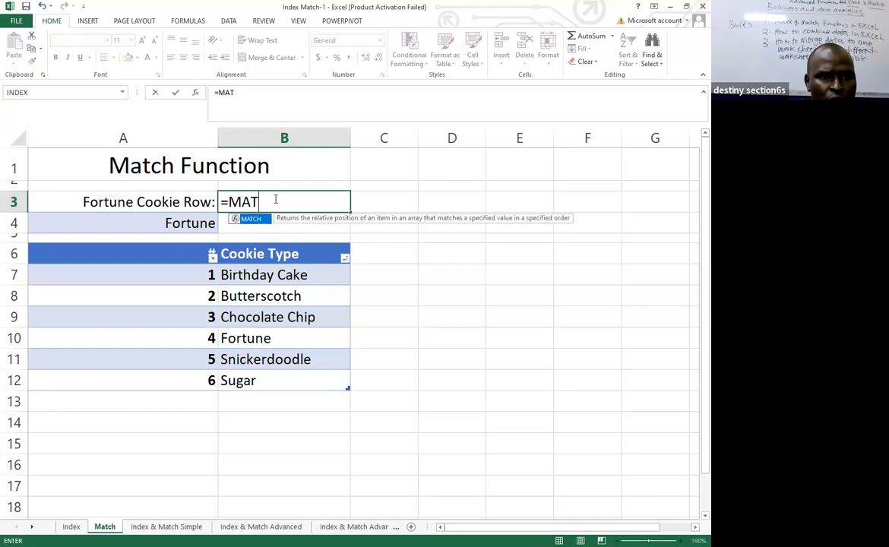
key(BackSpace)
key(BackSpace)
key(BackSpace)
key(BackSpace)
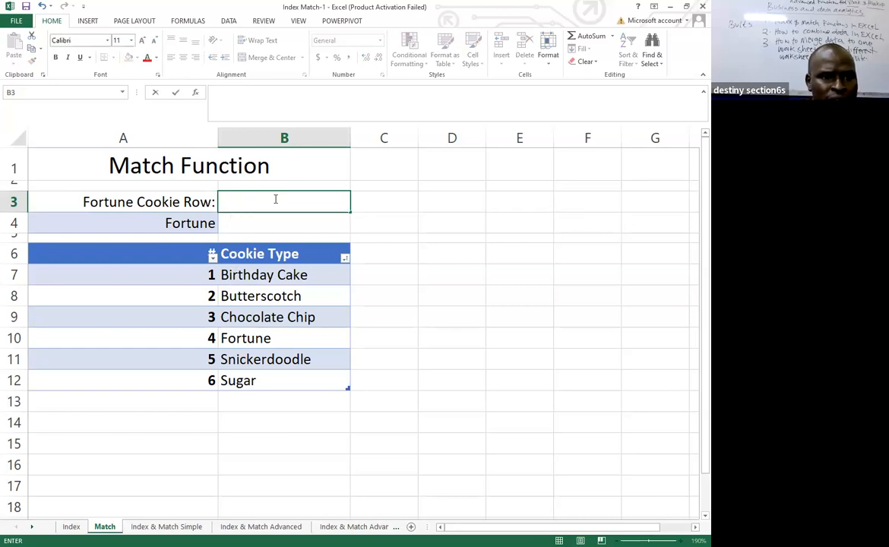
Search the function library for MATCH and insert the MATCH function into cell B3.
click(195, 92)
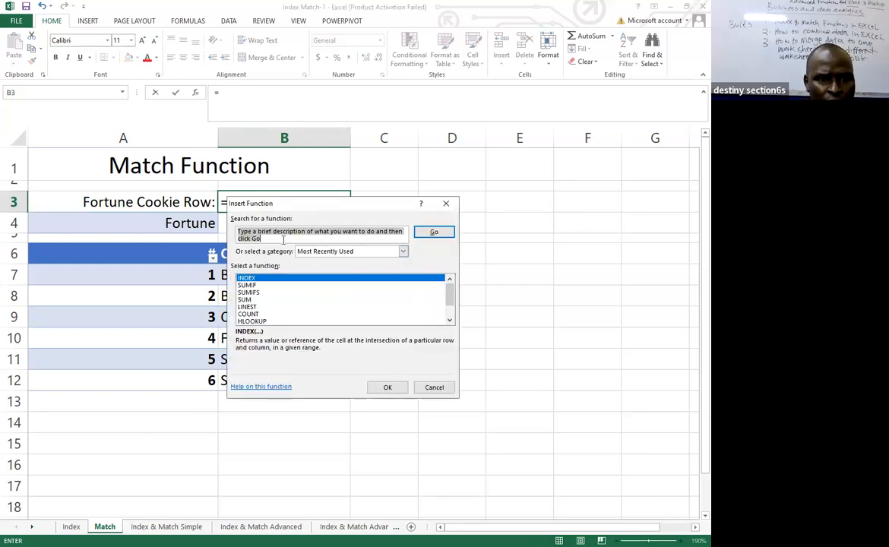
text(MATCH)
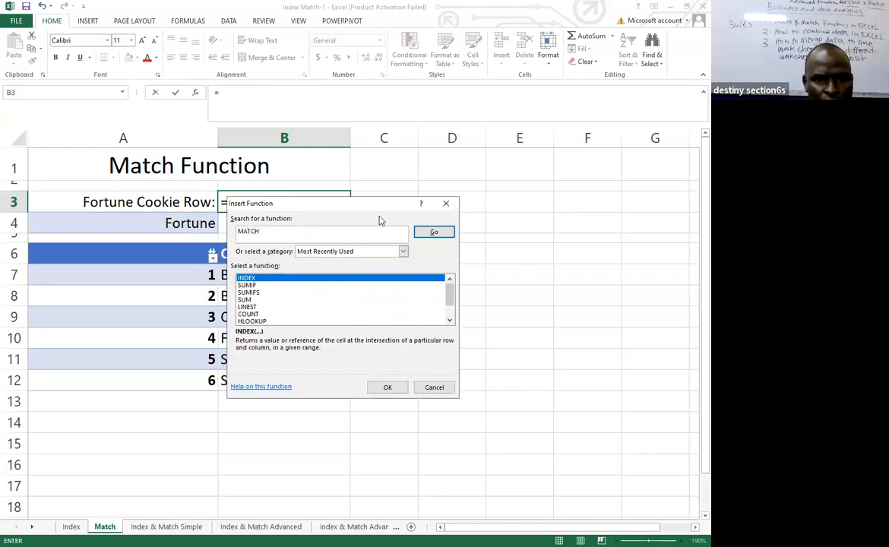
click(434, 232)
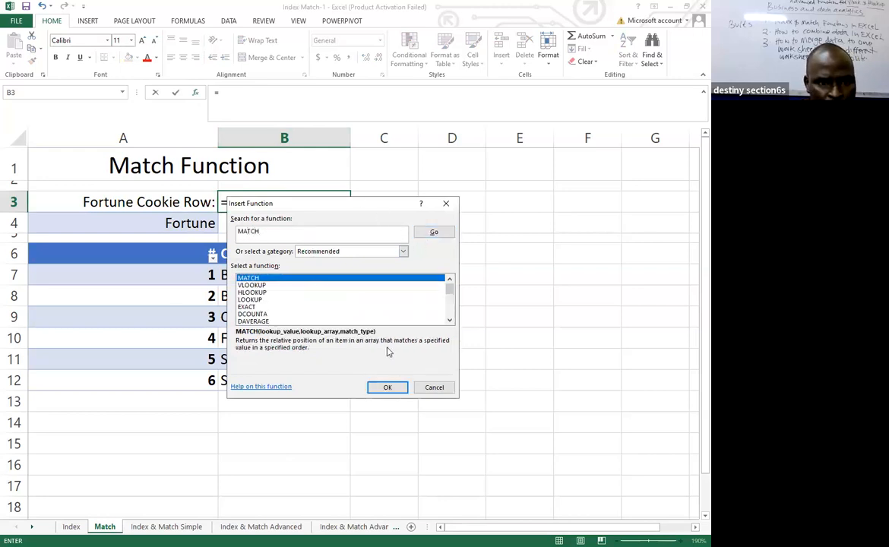
double_click(296, 279)
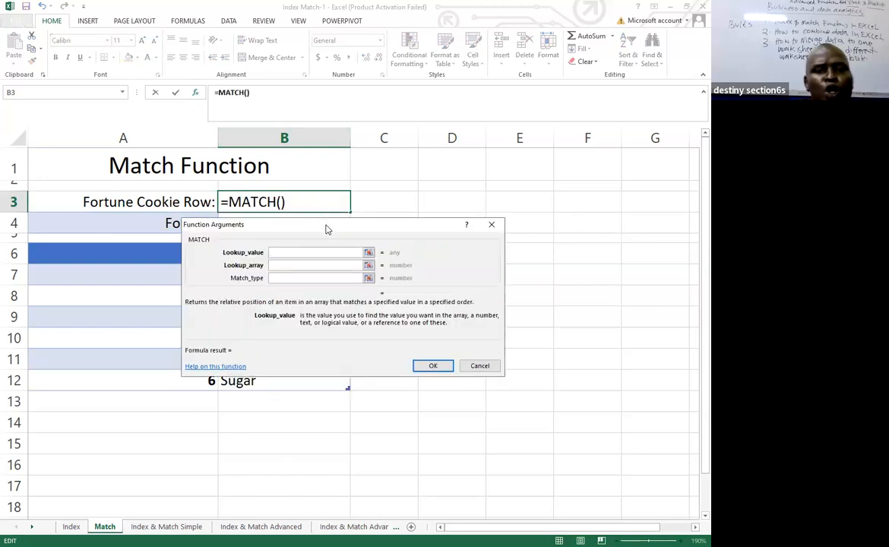
Use A4 as the lookup value and the table's Cookie Type entries as the lookup array, and complete the MATCH formula in B3.
drag(327, 229, 345, 269)
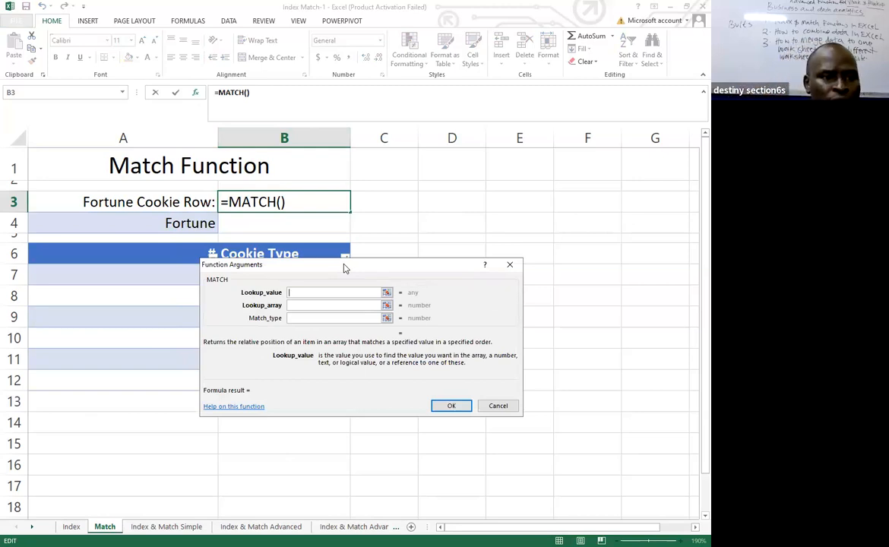
click(171, 224)
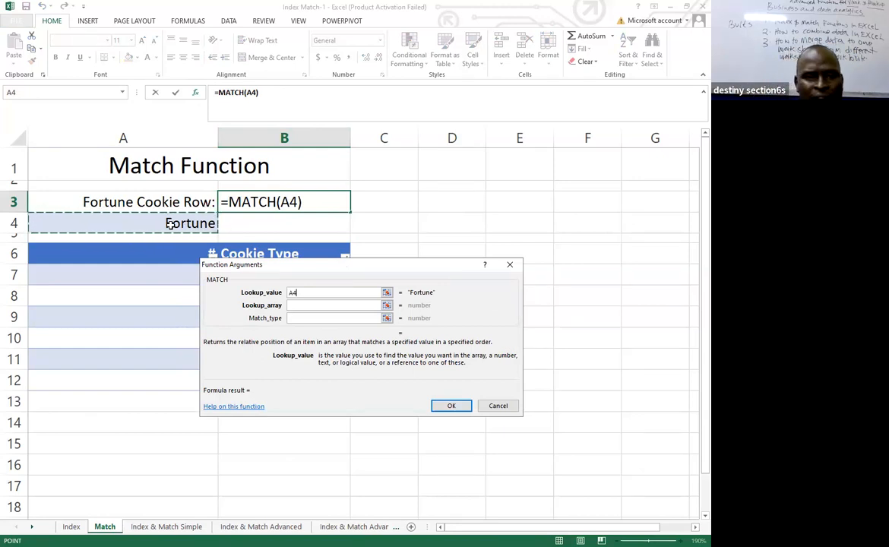
click(304, 307)
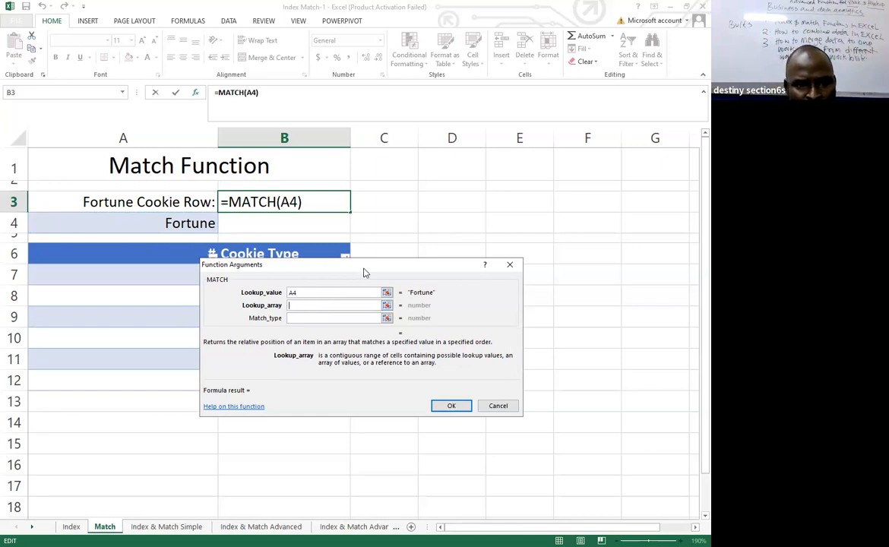
drag(363, 272, 492, 316)
drag(259, 275, 274, 383)
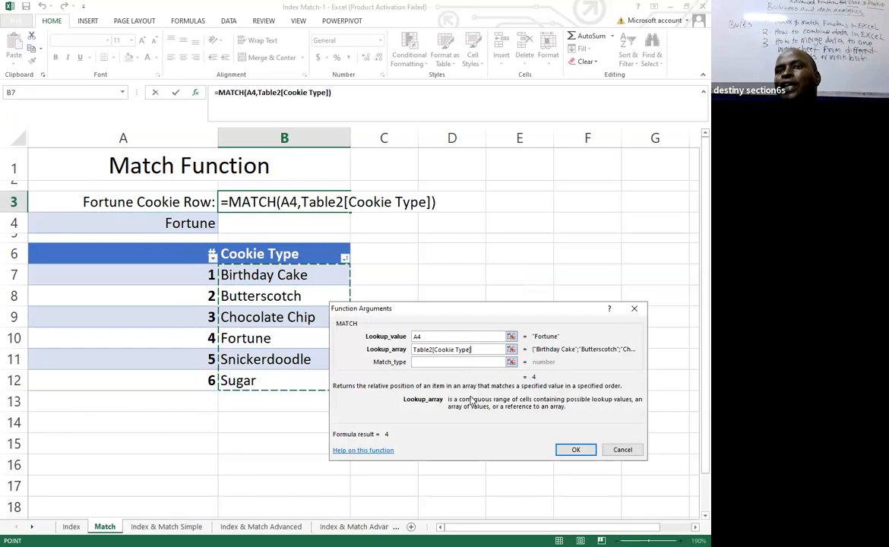
click(579, 452)
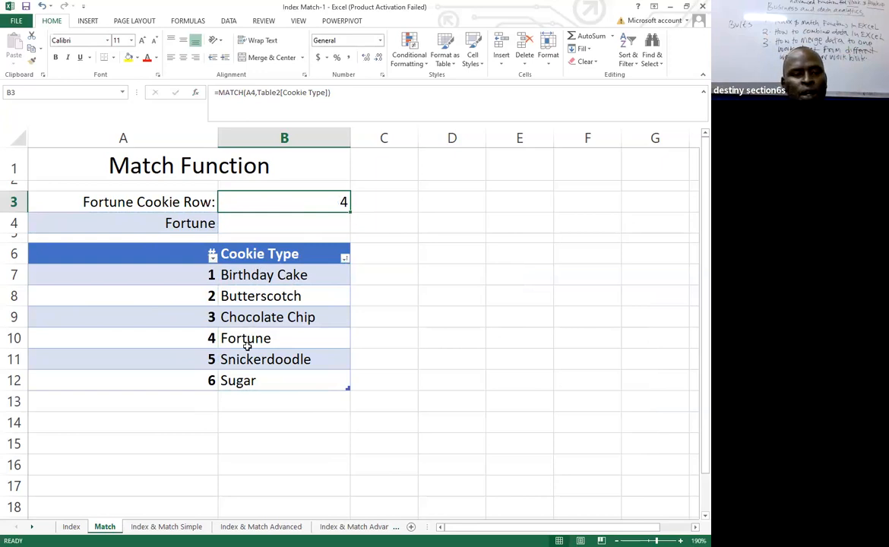
Change the lookup cookie in cell A4 to Sugar.
click(198, 222)
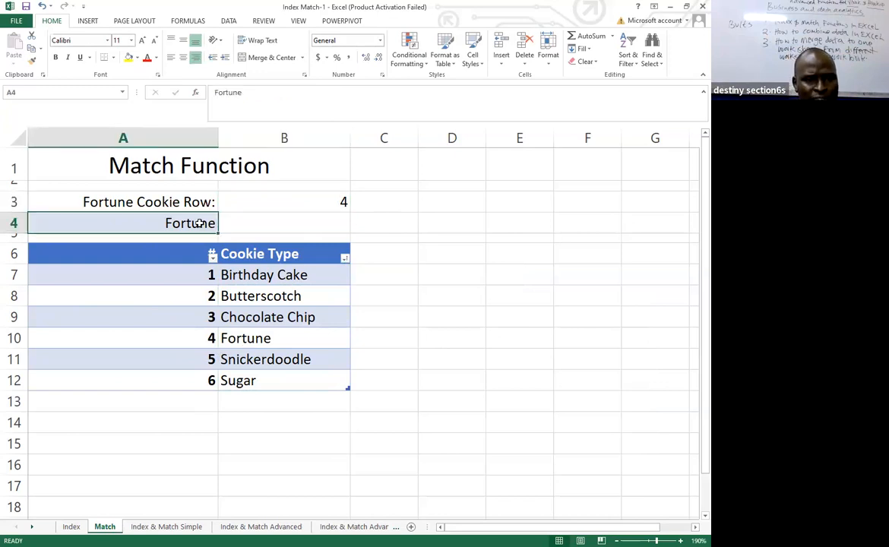
text(SUGAR)
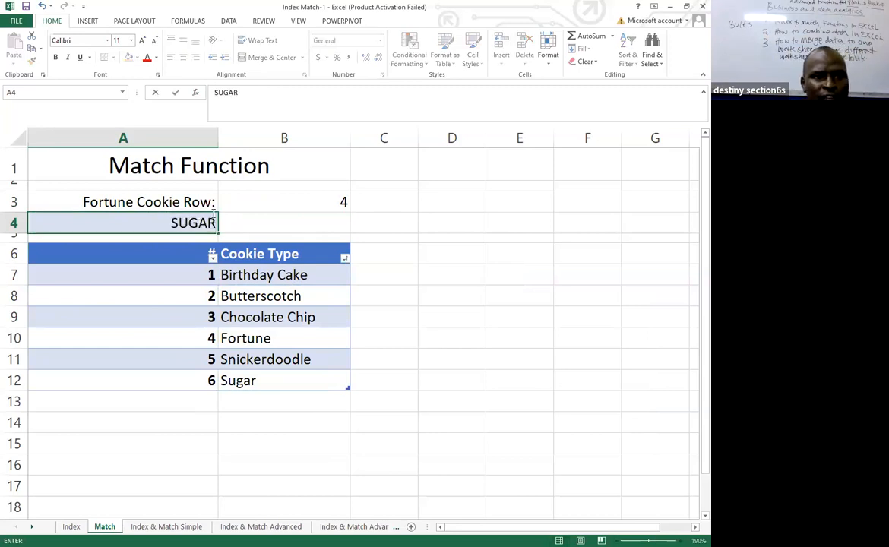
key(BackSpace)
key(BackSpace)
key(BackSpace)
key(BackSpace)
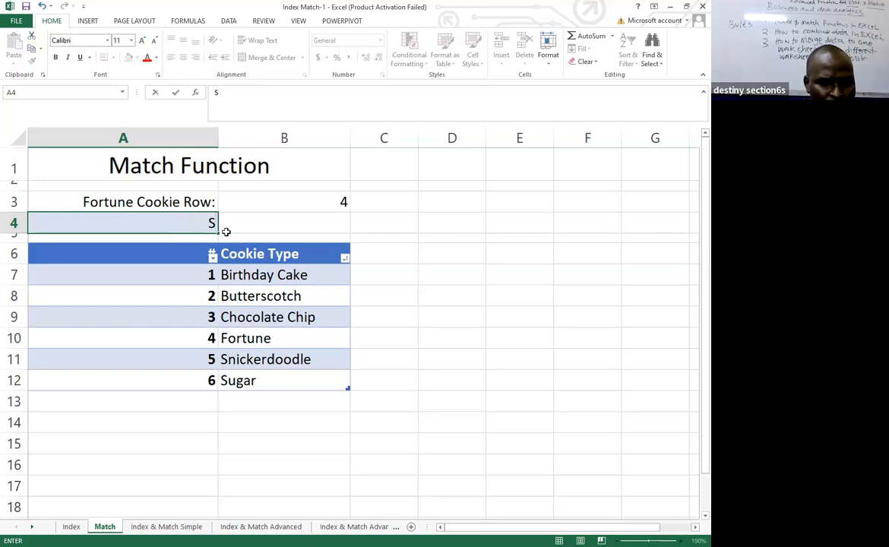
text(ugar)
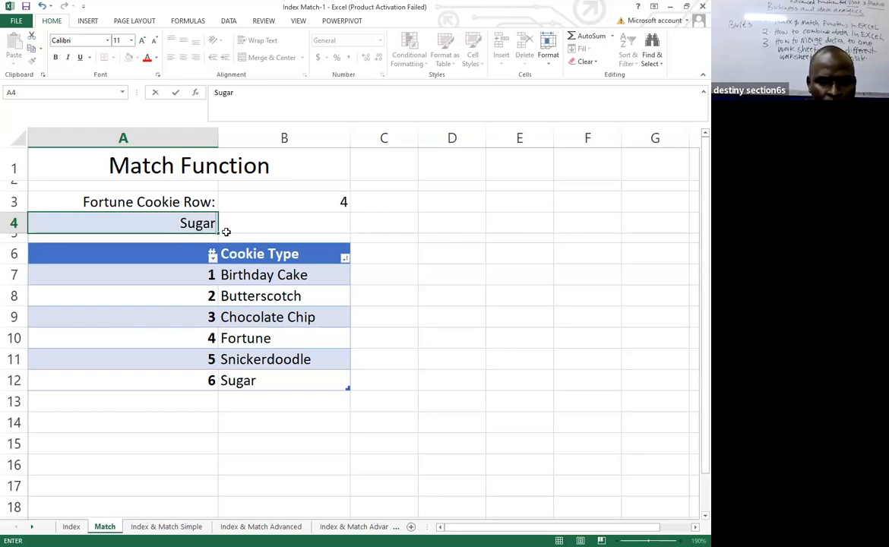
key(Return)
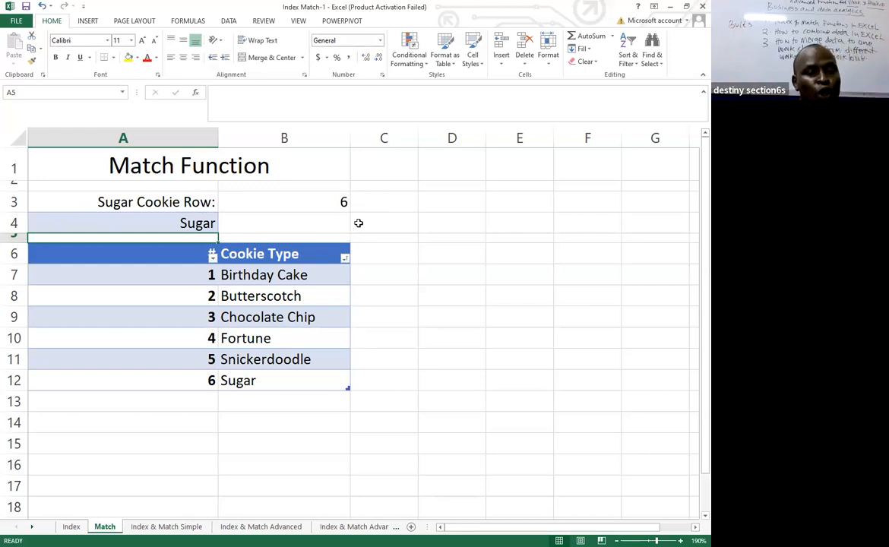
click(409, 321)
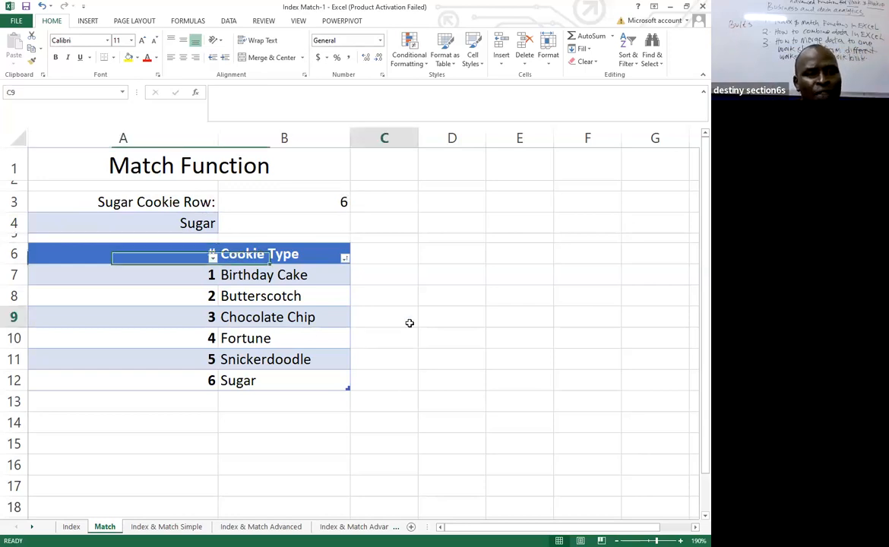
Start a data validation rule for cell A4 that allows a List.
click(183, 222)
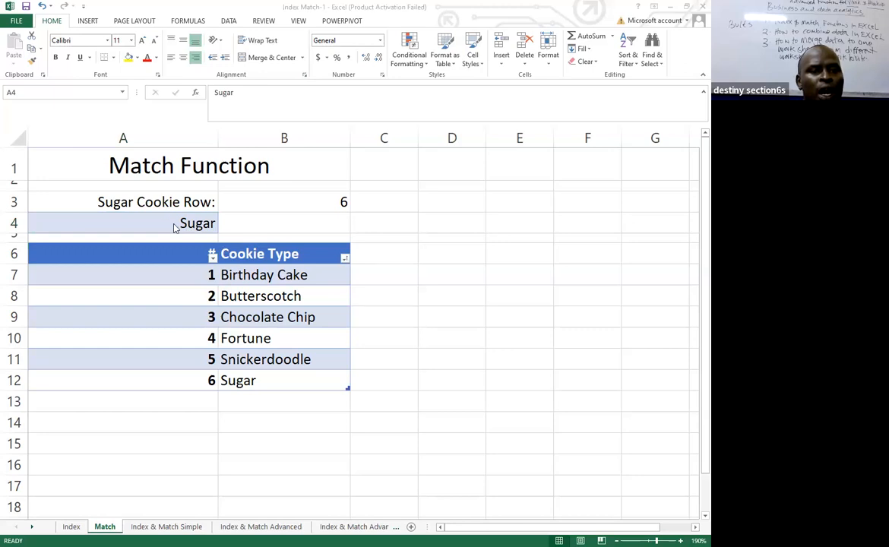
click(175, 224)
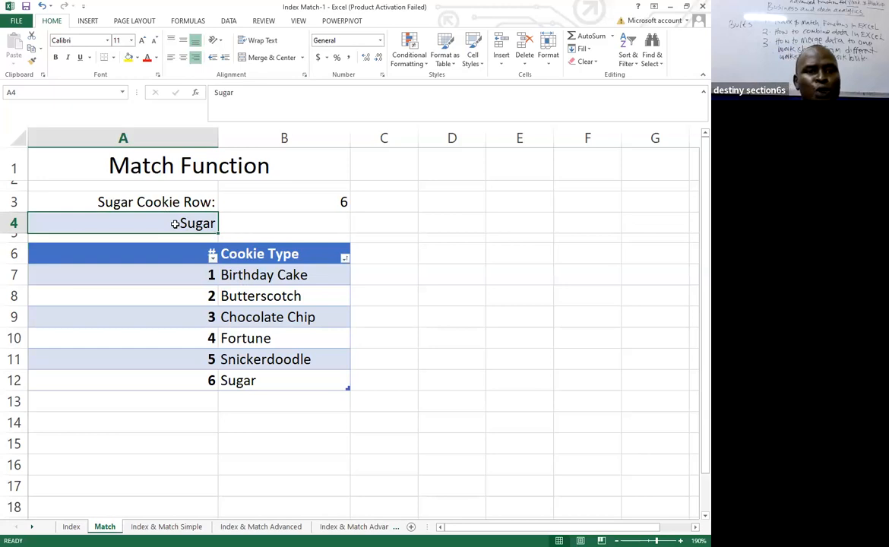
click(228, 21)
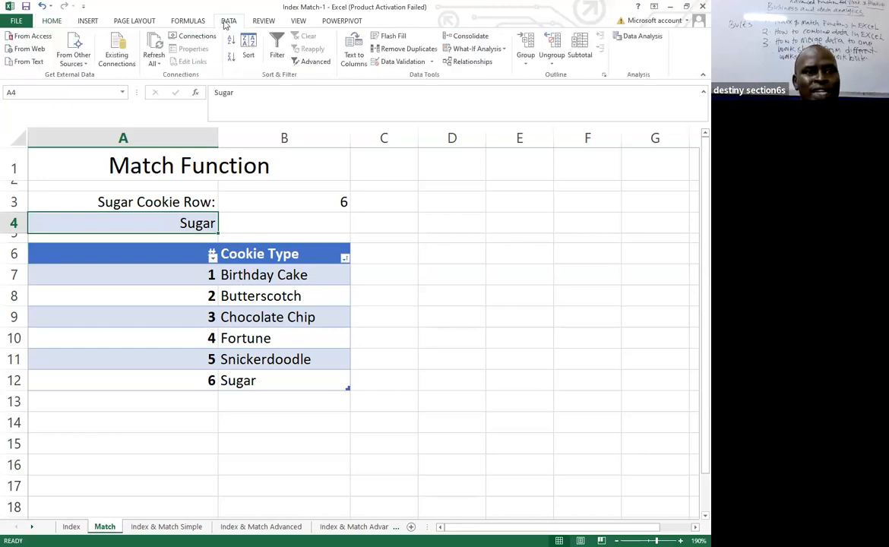
click(430, 63)
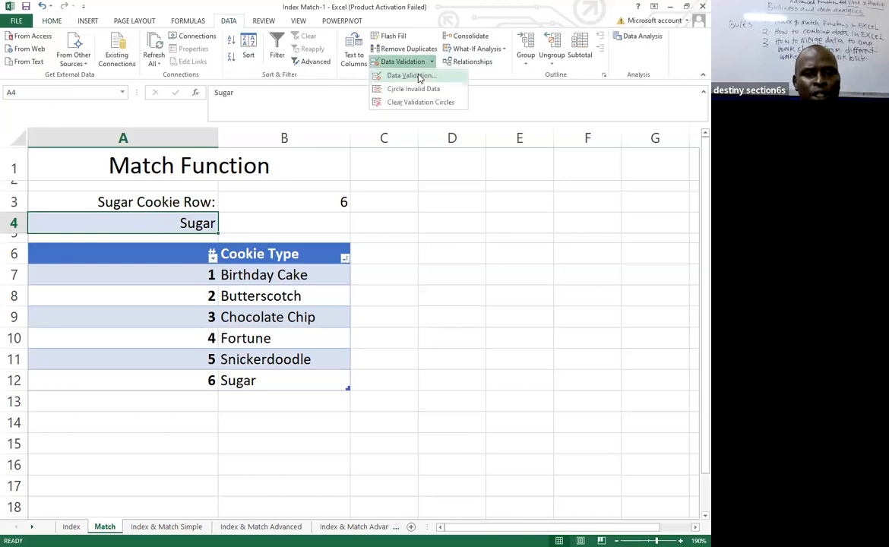
click(419, 76)
click(418, 357)
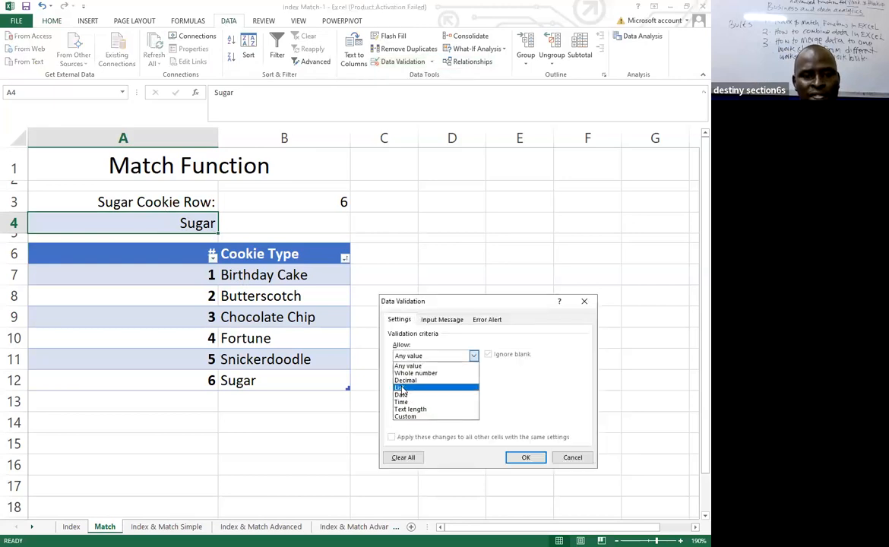
click(401, 389)
Set the validation list's source to the cookie types in =$B$7:$B$12 and apply the rule.
drag(451, 303, 454, 180)
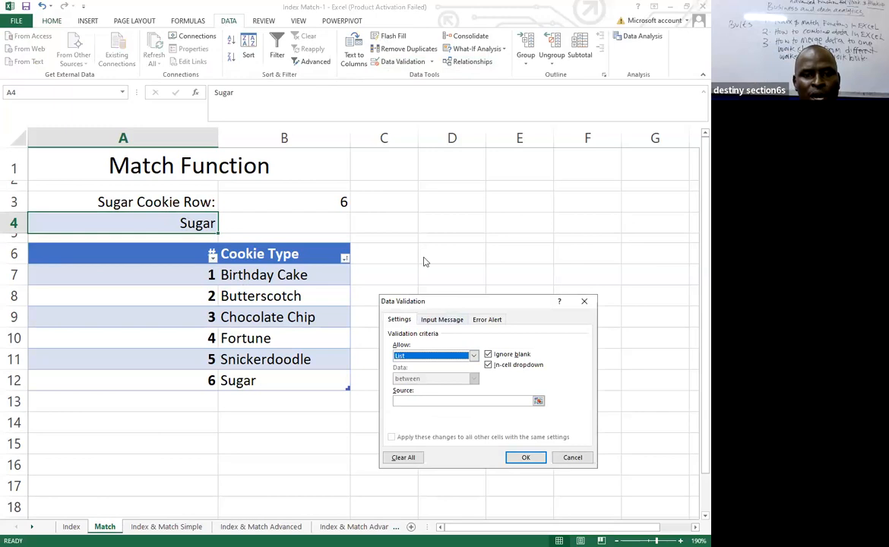
click(408, 277)
click(245, 274)
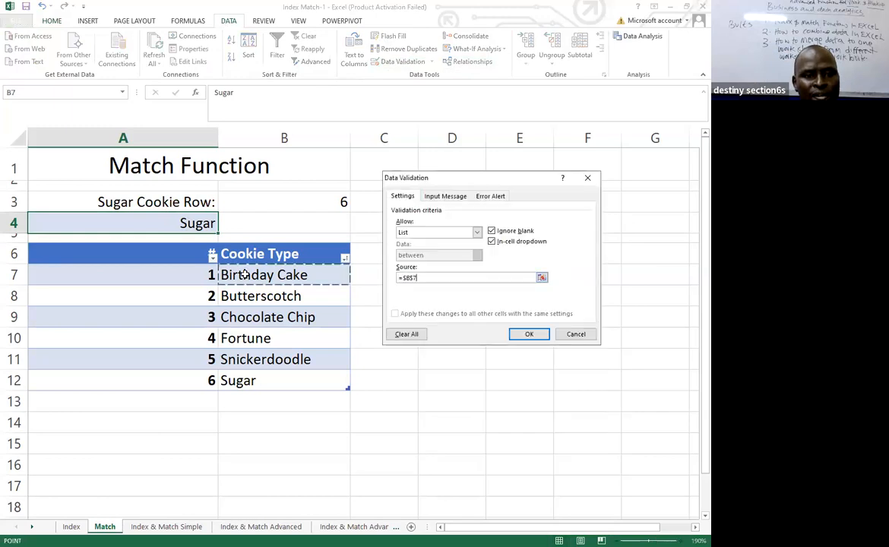
shift+click(258, 380)
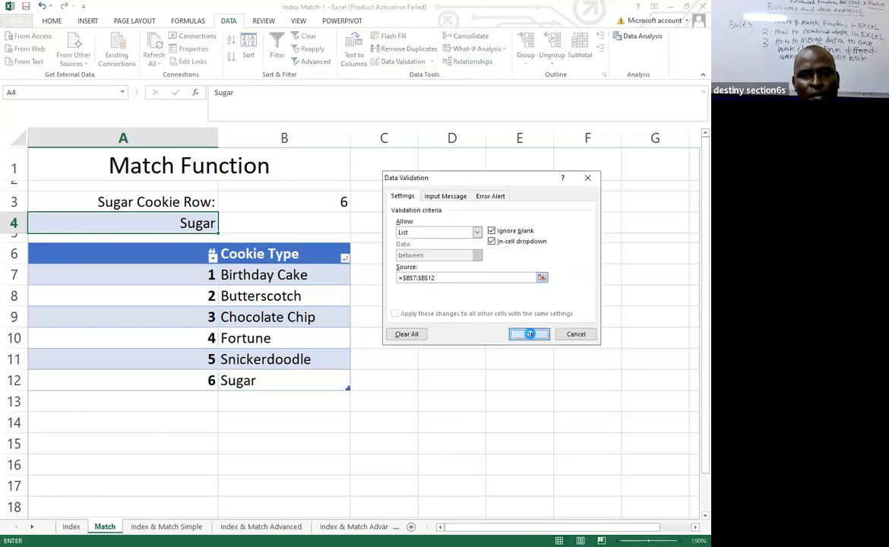
click(530, 334)
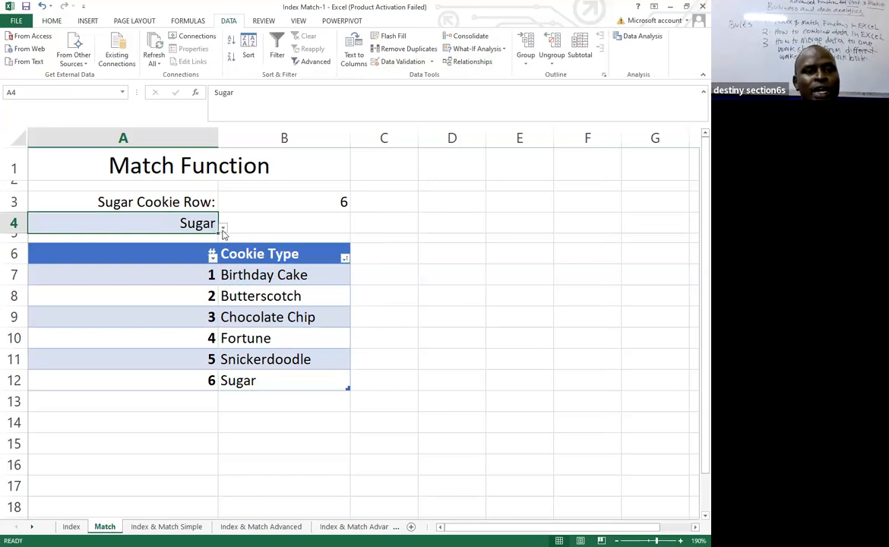
Test the cookie list in A4 by choosing Chocolate Chip and then Sugar.
click(222, 229)
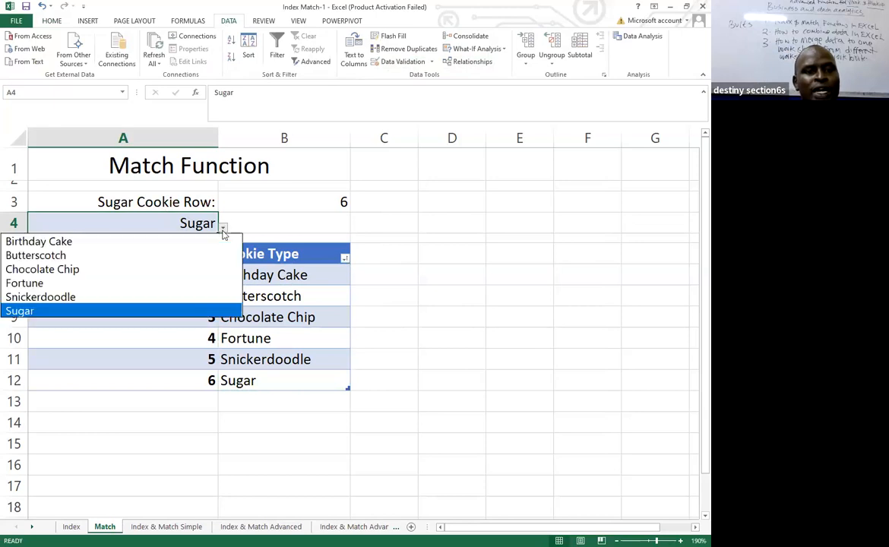
click(53, 269)
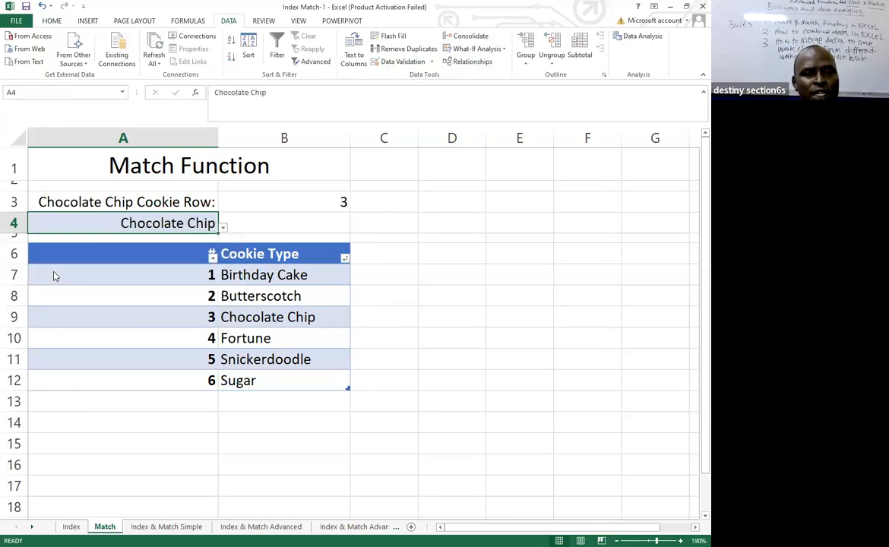
click(223, 227)
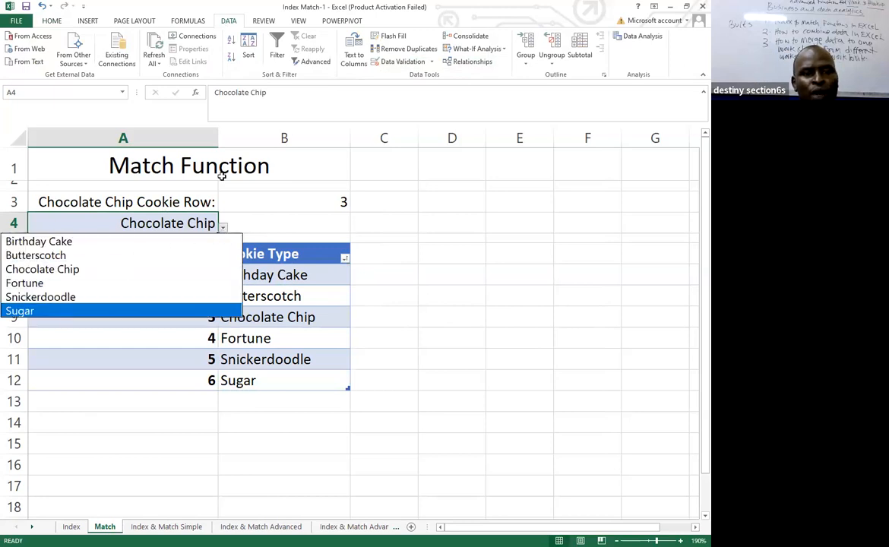
click(64, 312)
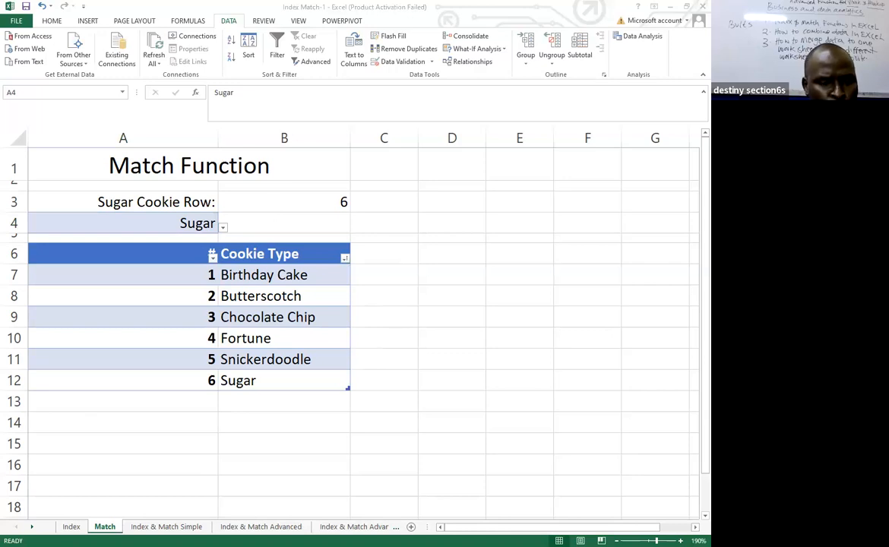
Switch to the Index & Match Simple sheet and select cell B2 beside Birthday Cake.
click(166, 527)
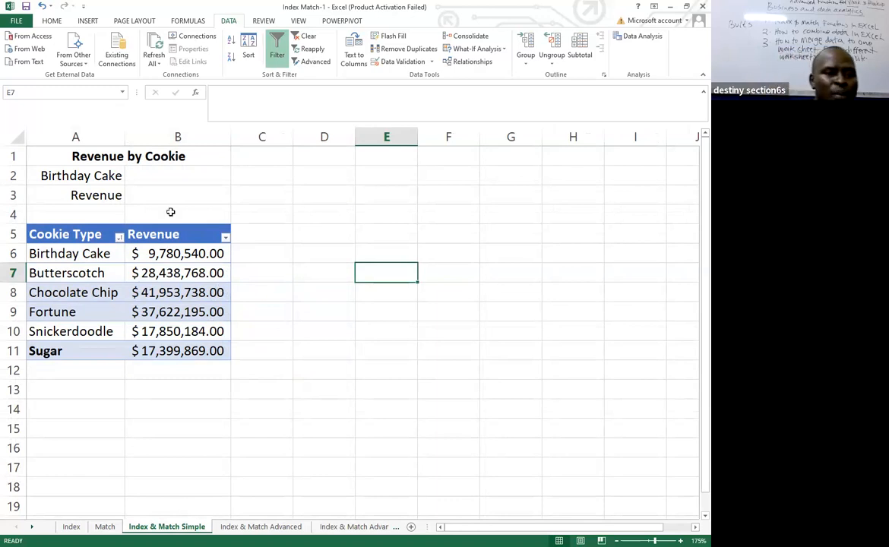
click(163, 173)
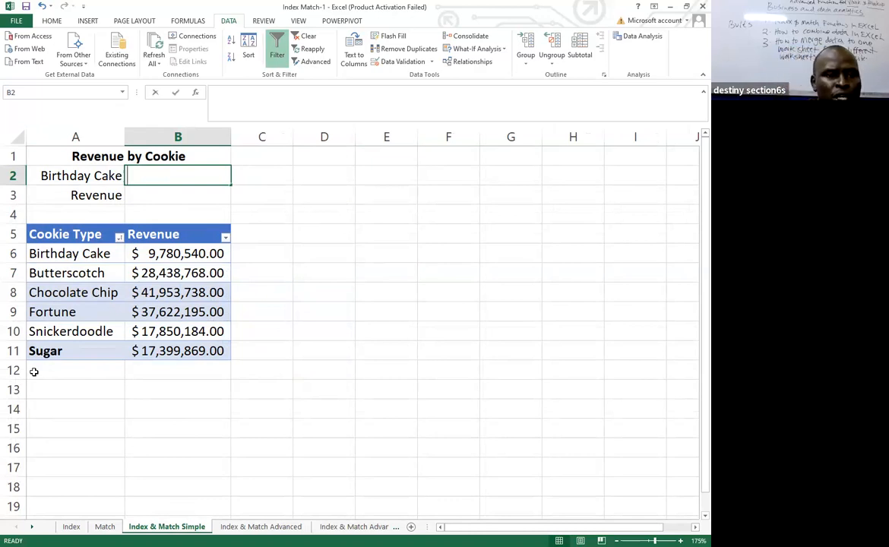
Insert a MATCH function in cell B2 that looks up A2 in the cookie types A6:A11.
text(=)
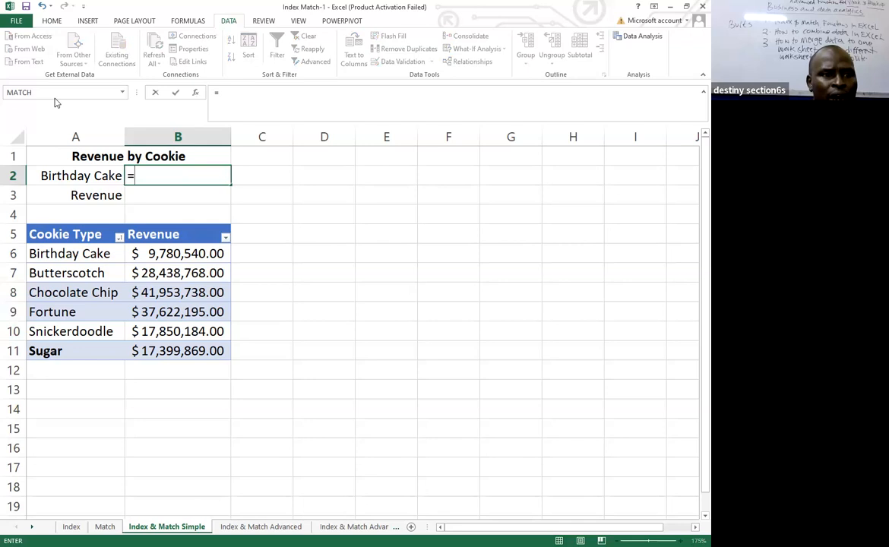
click(159, 144)
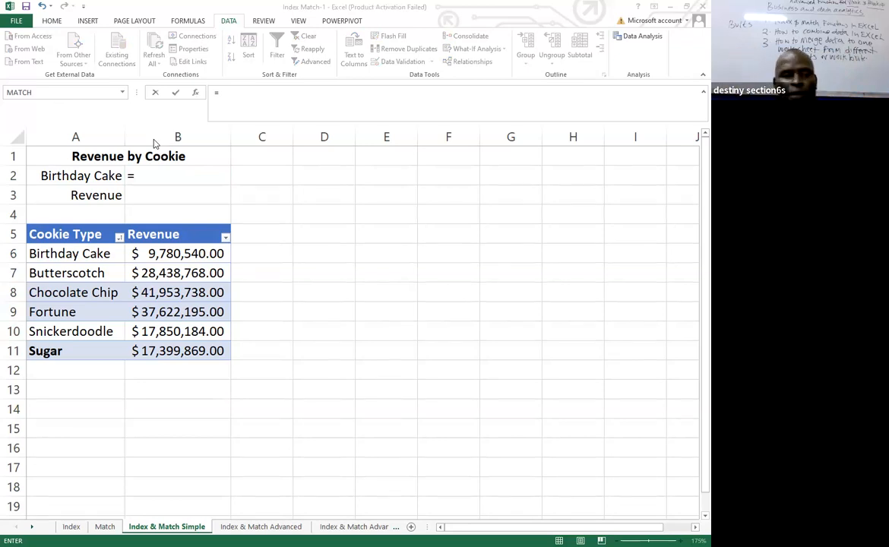
click(197, 95)
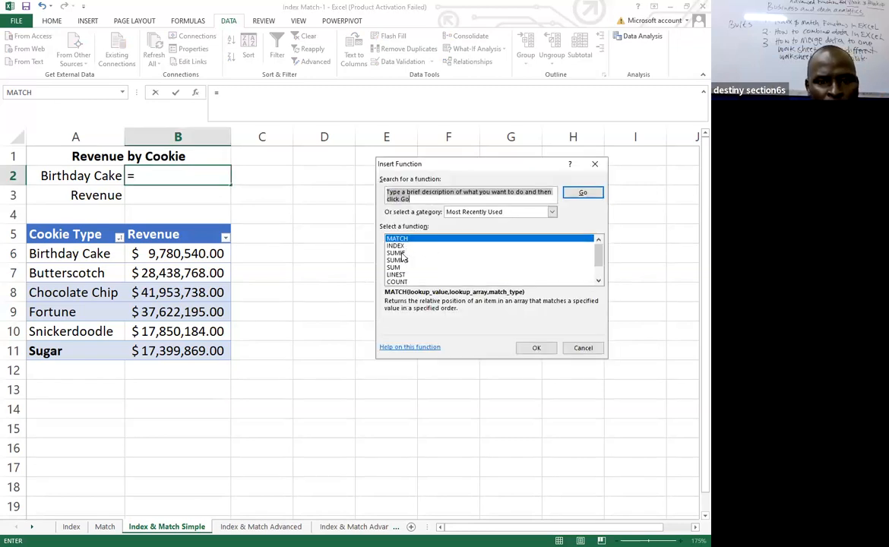
click(537, 347)
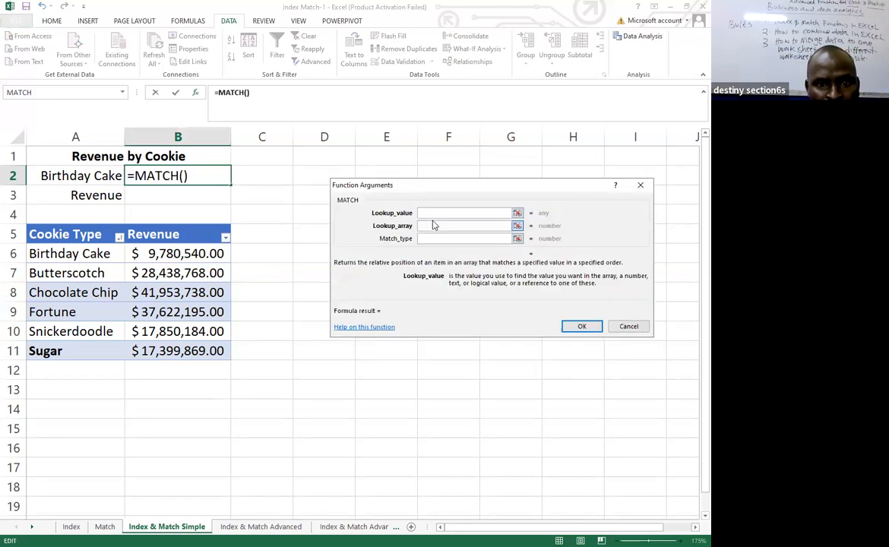
click(60, 175)
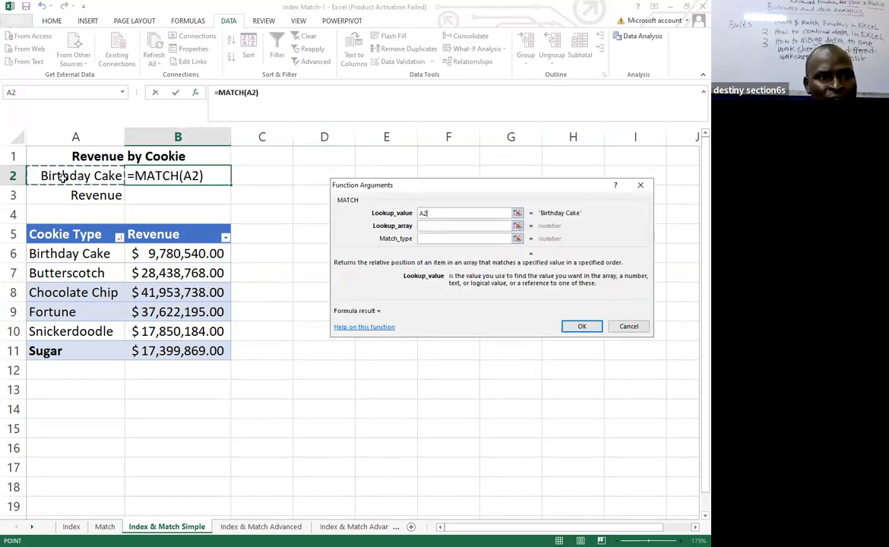
click(431, 226)
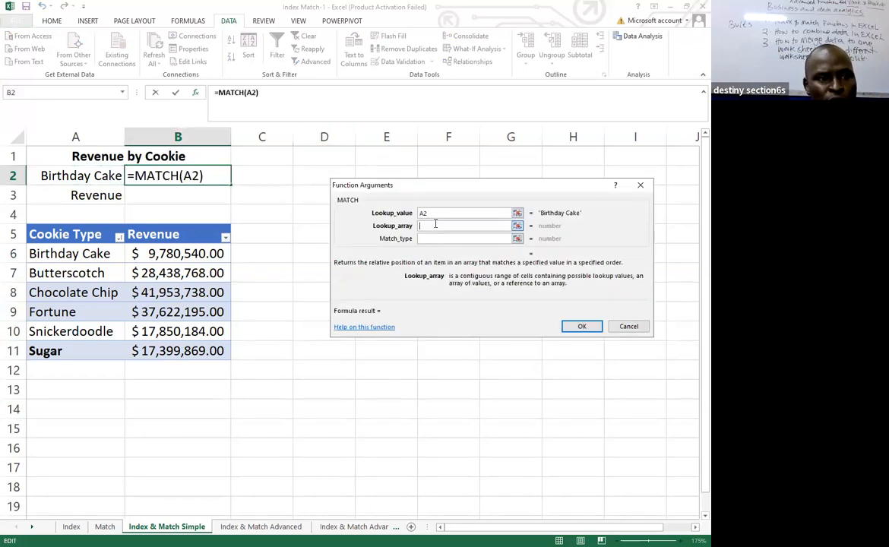
click(69, 254)
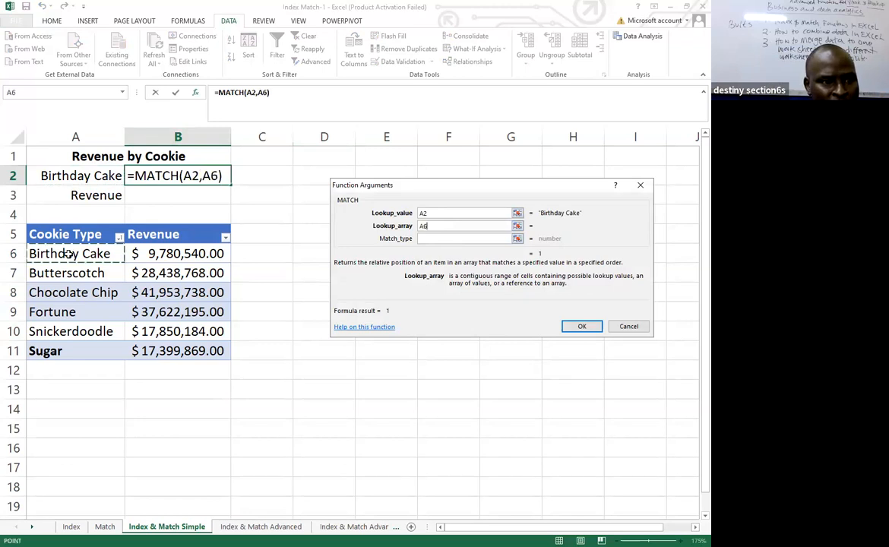
shift+click(76, 344)
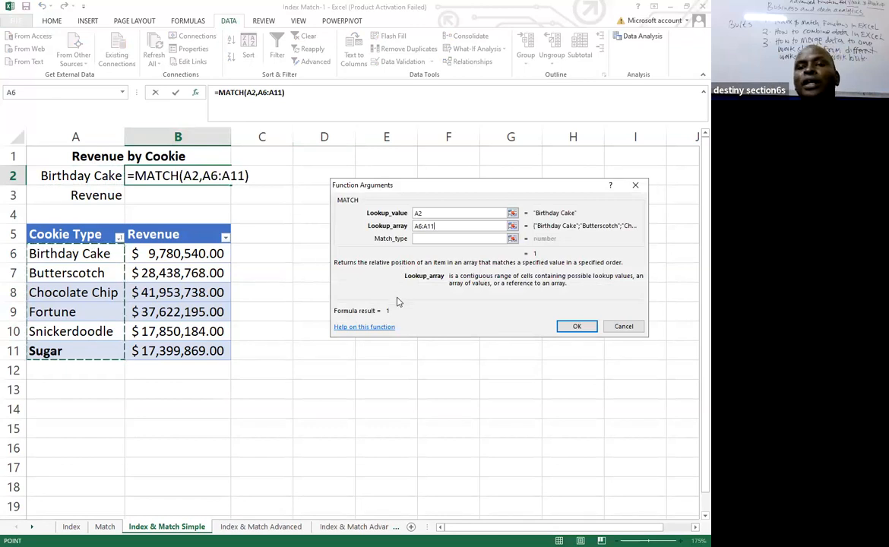
click(578, 327)
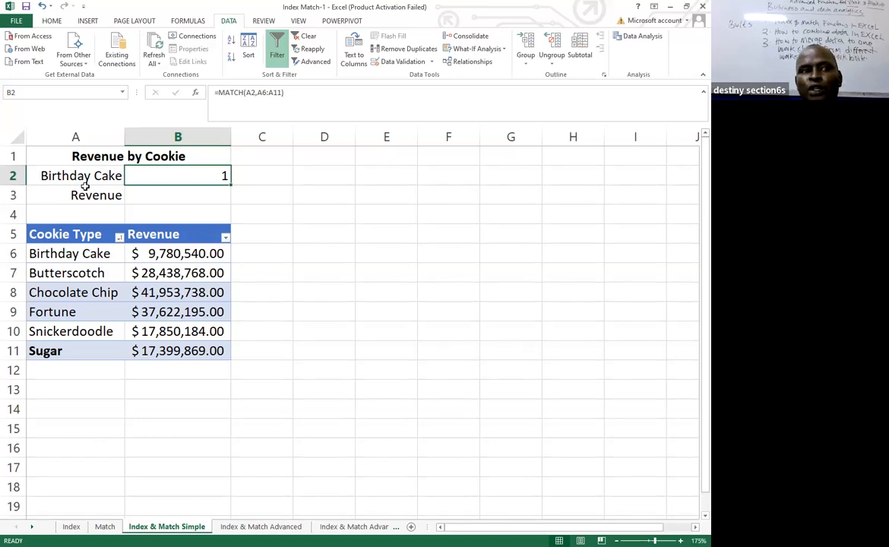
Insert an INDEX function in cell B3 using the array form, with array B6:B11 and row number 1.
click(160, 199)
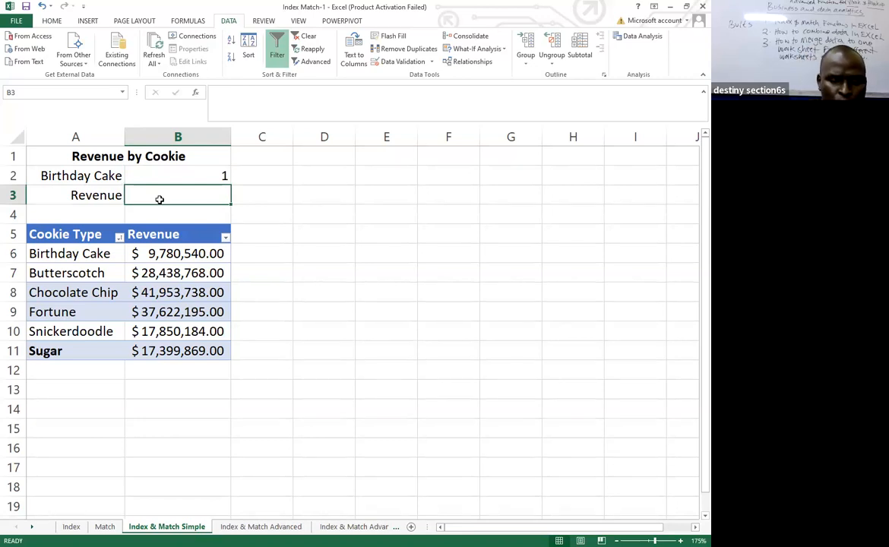
text(=)
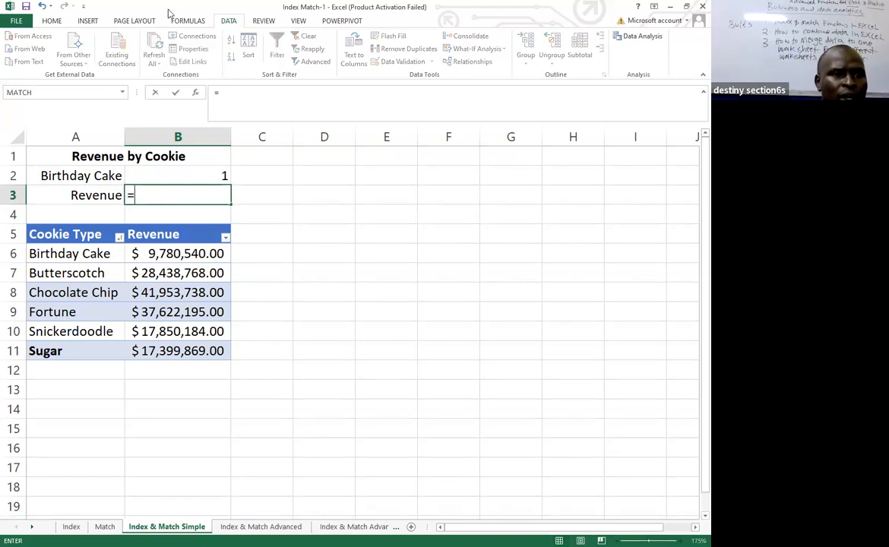
click(194, 93)
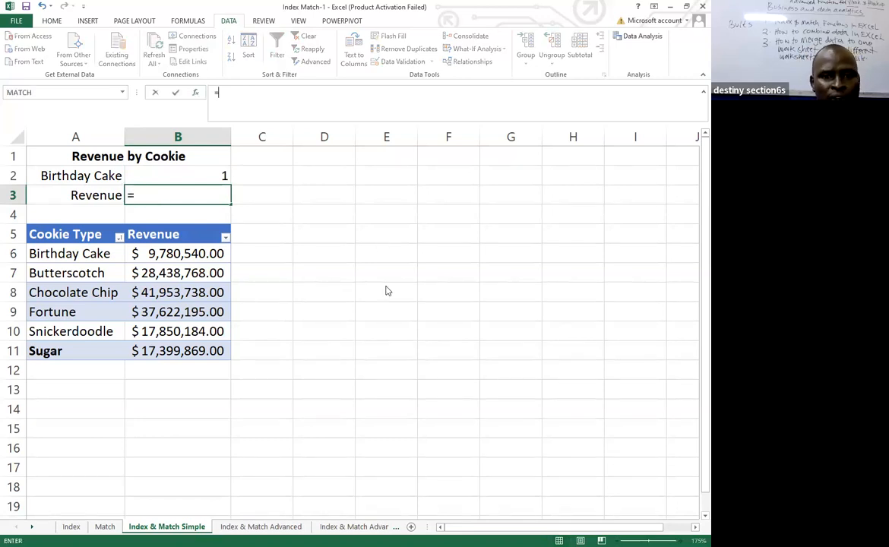
click(396, 247)
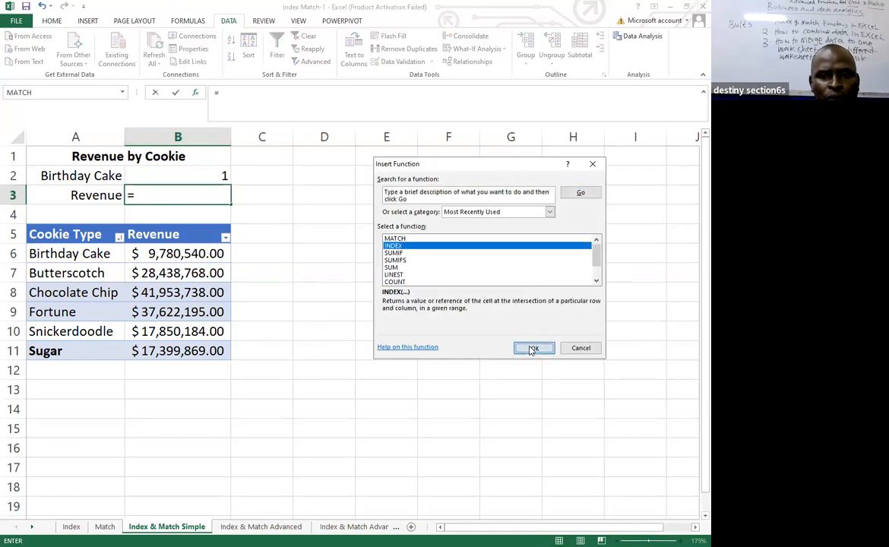
double_click(409, 245)
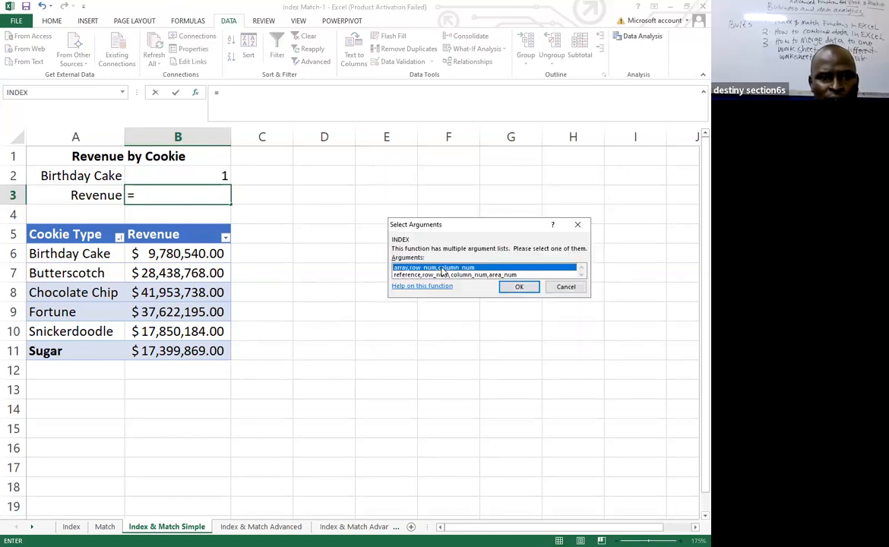
key(Return)
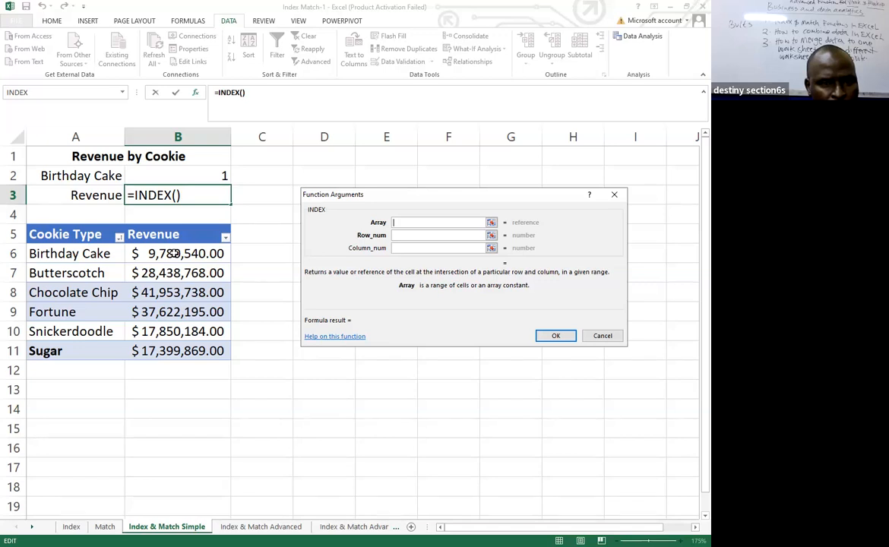
click(174, 254)
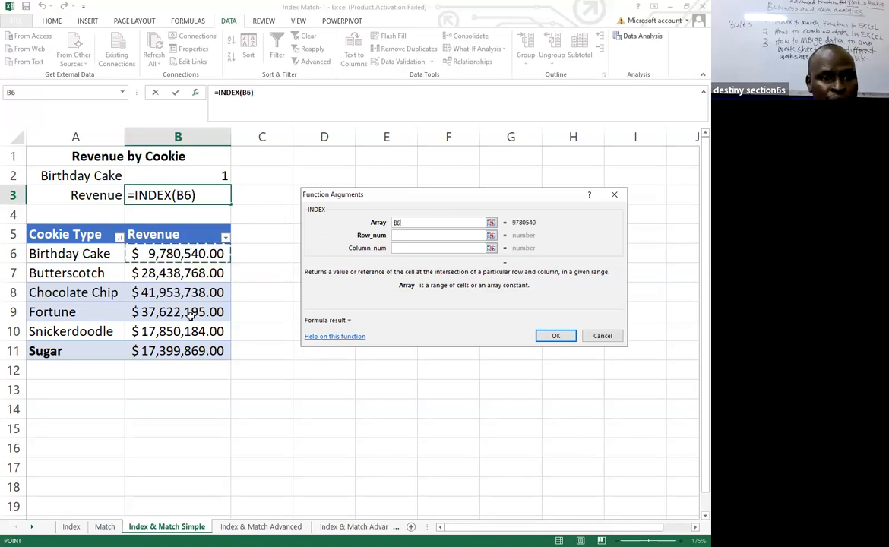
drag(196, 332, 198, 346)
click(403, 236)
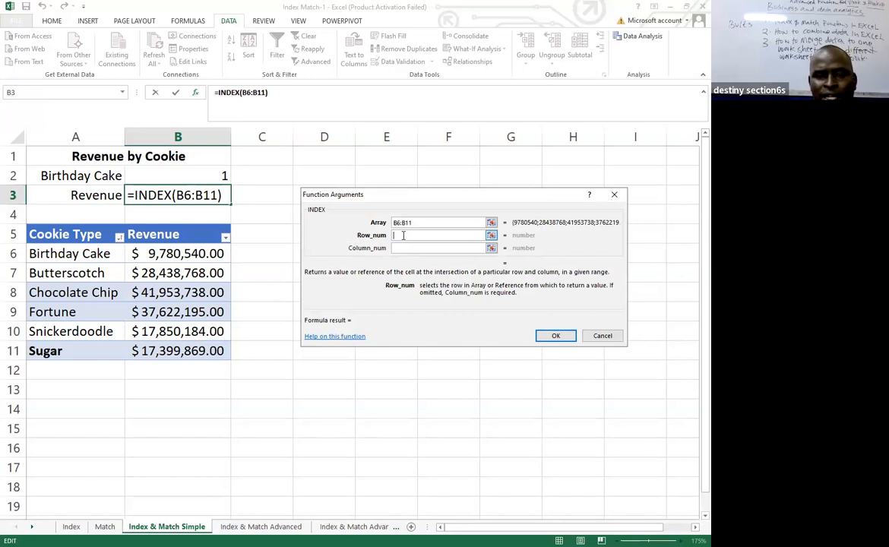
text(1)
click(555, 336)
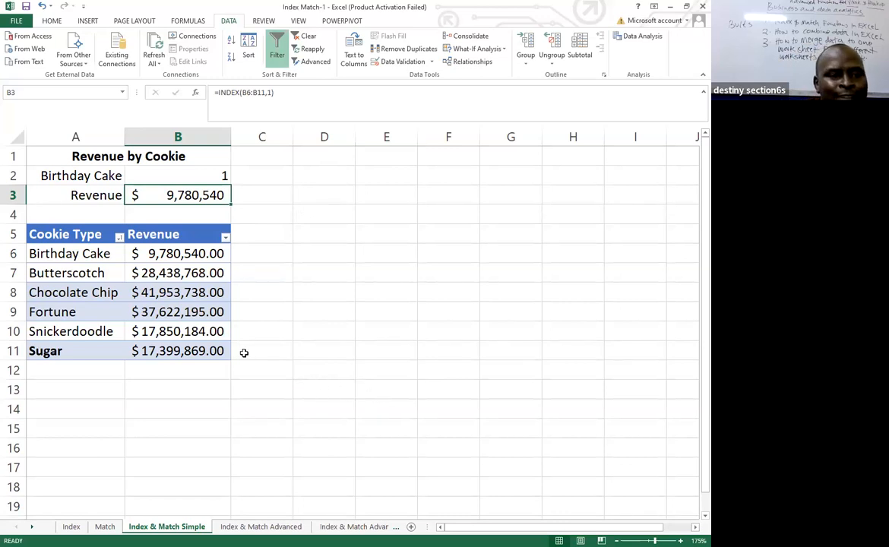
Clear the MATCH and INDEX formulas from cells B2 and B3.
click(321, 200)
drag(207, 175, 217, 198)
key(Delete)
click(342, 204)
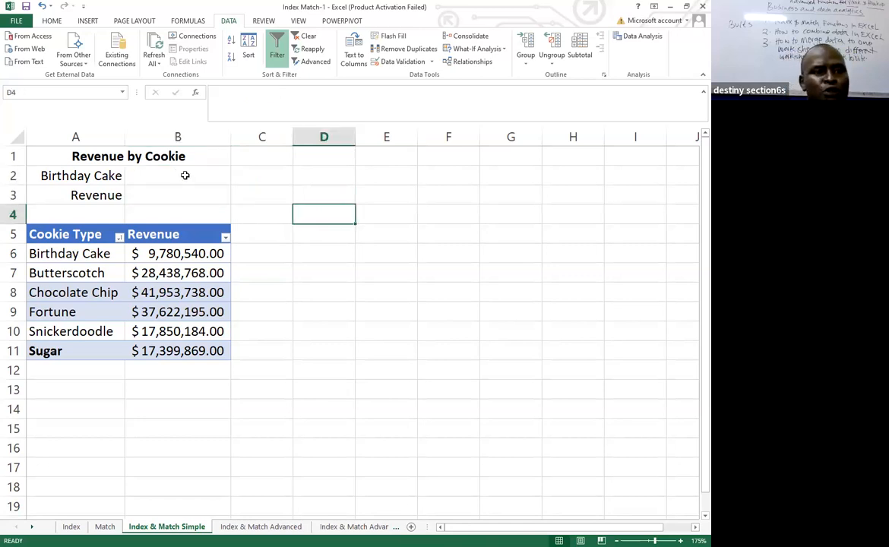
click(184, 175)
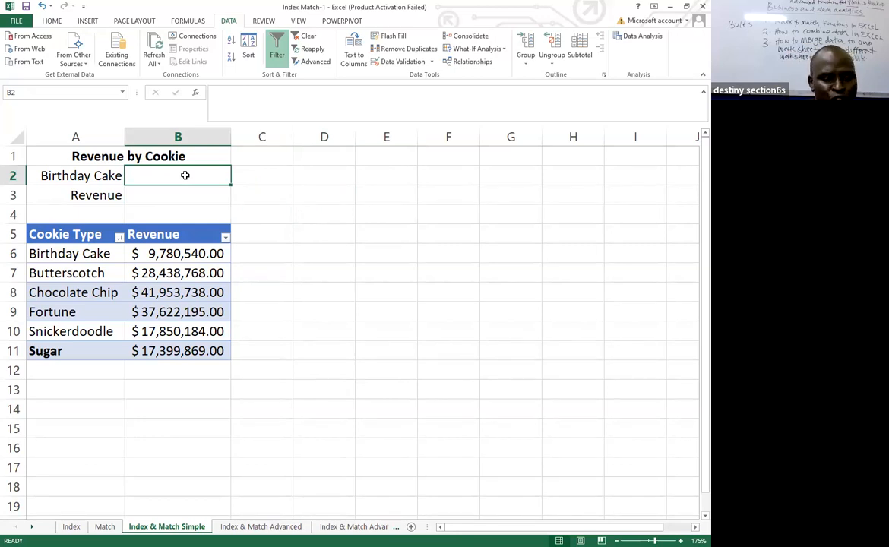
text(=)
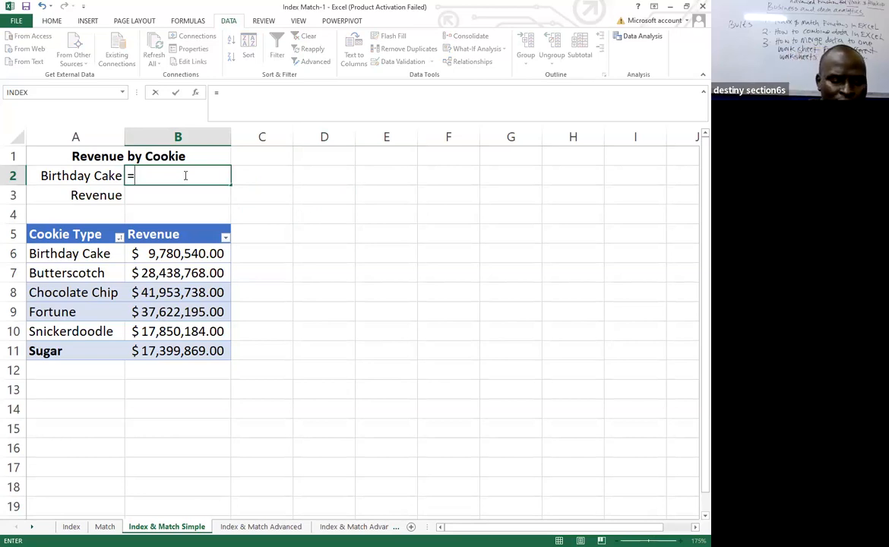
click(195, 92)
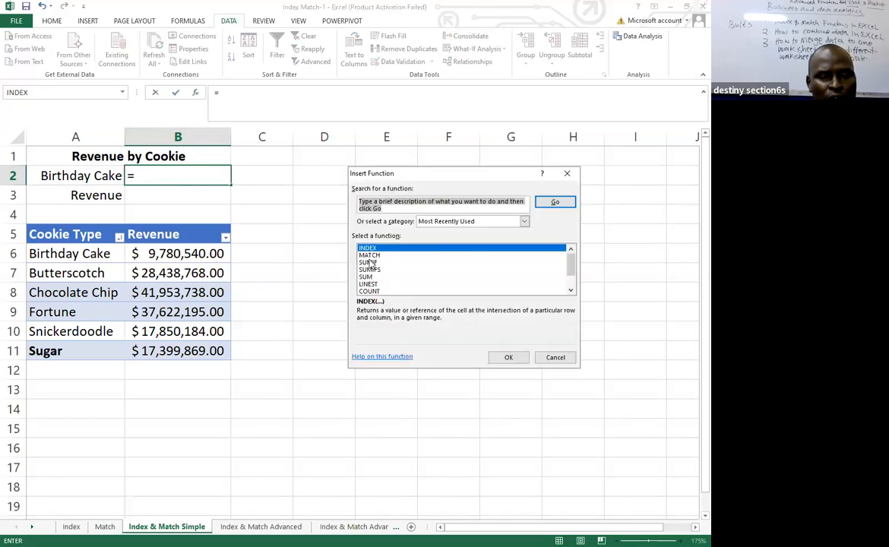
click(372, 262)
double_click(372, 262)
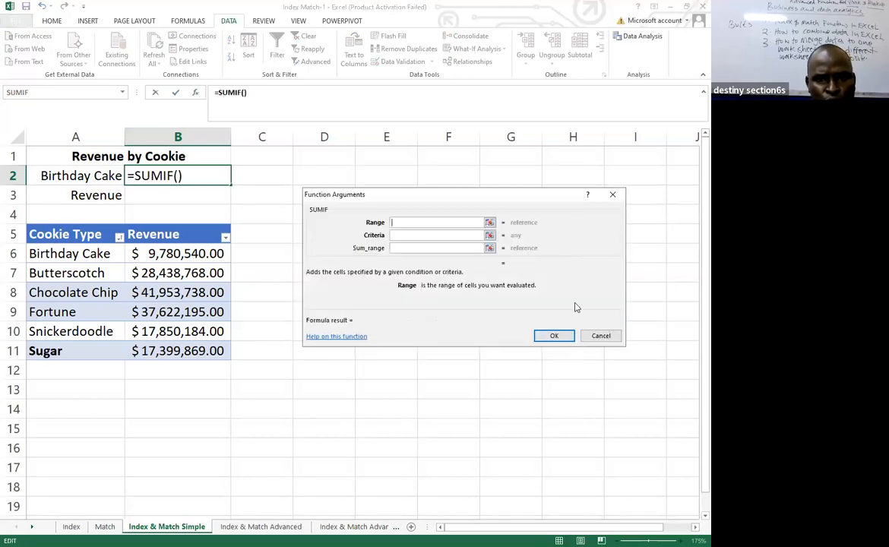
click(598, 337)
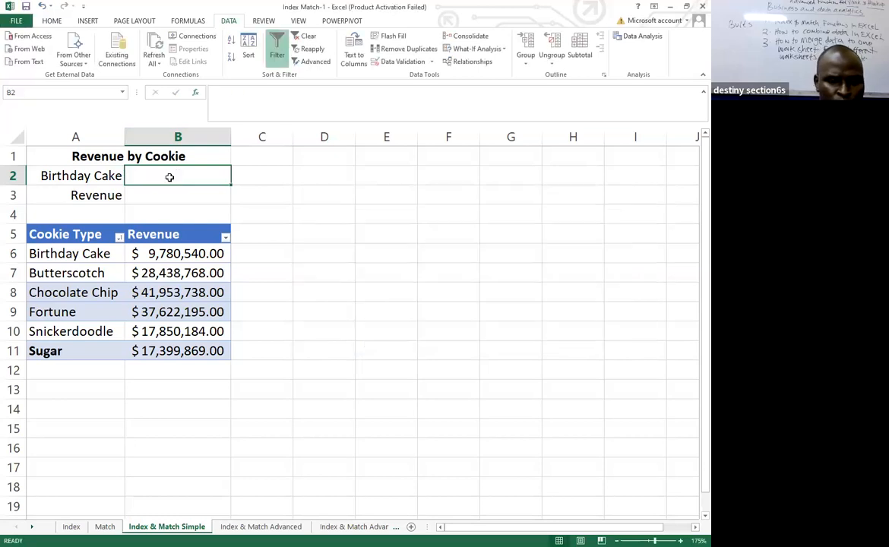
Enter a MATCH function in cell B2 with lookup value A2 and lookup array A6:A11.
text(=)
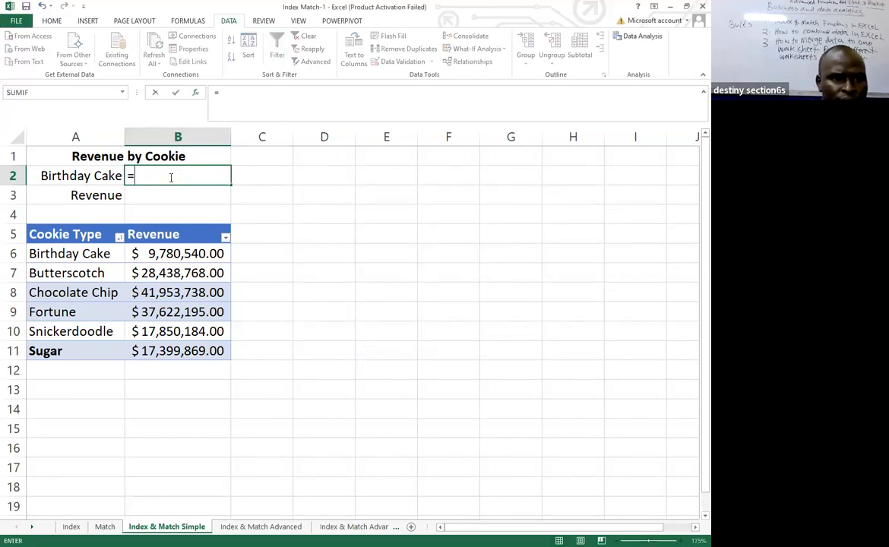
click(197, 92)
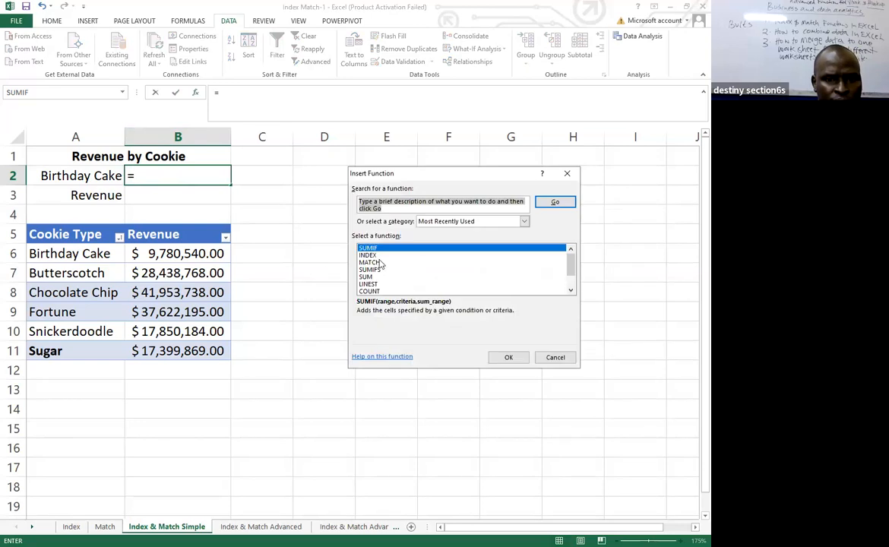
click(372, 263)
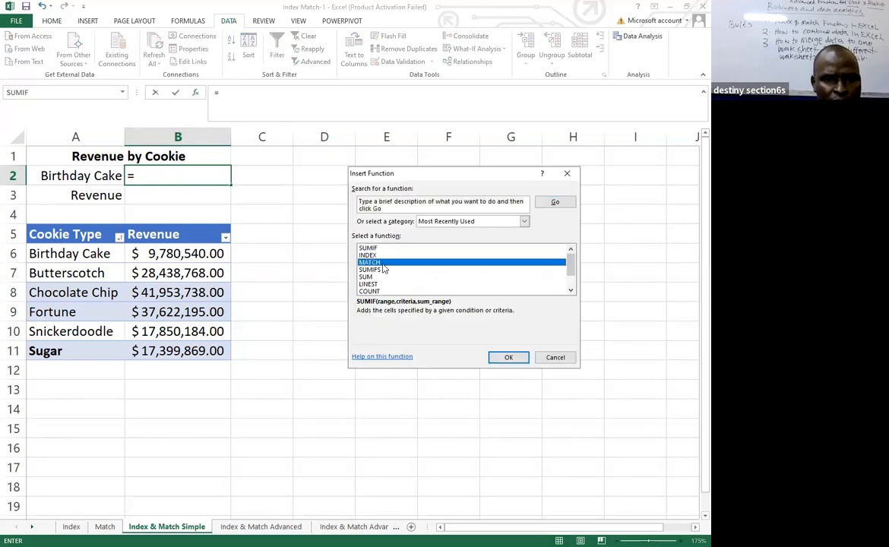
click(509, 357)
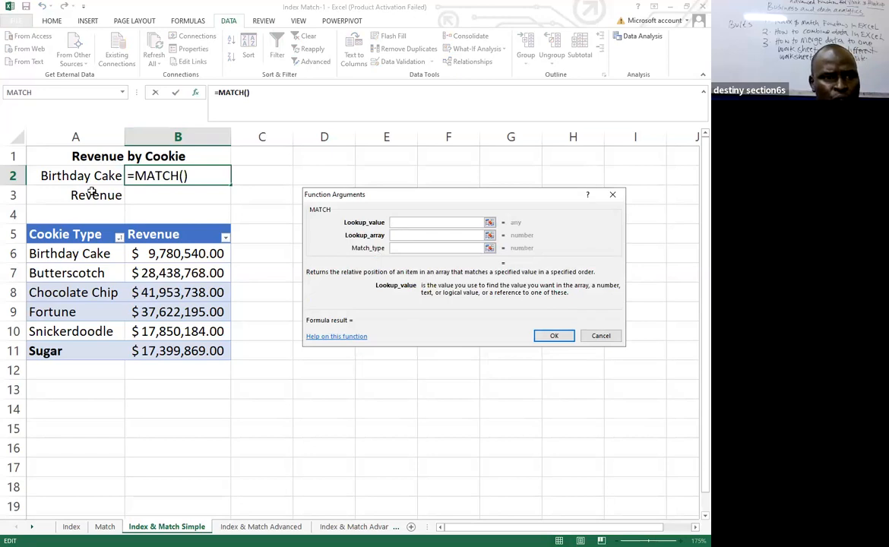
click(76, 174)
click(395, 236)
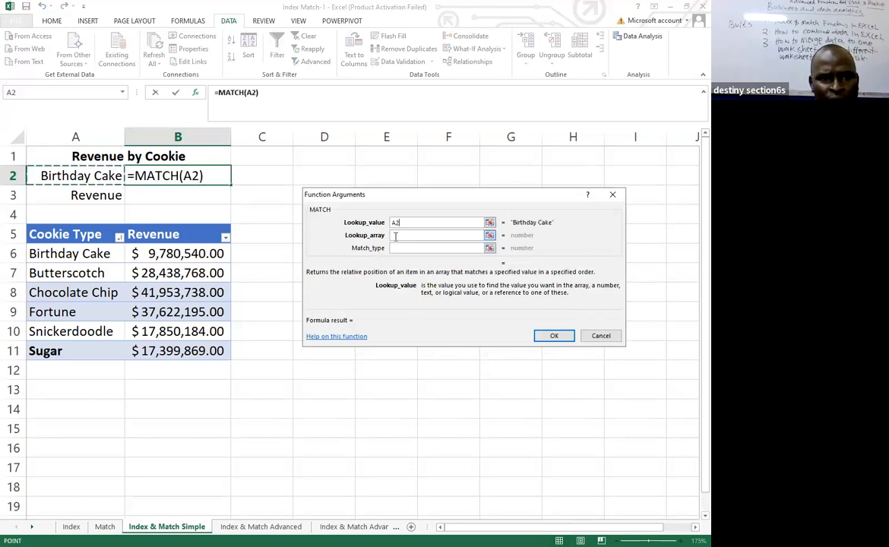
click(59, 253)
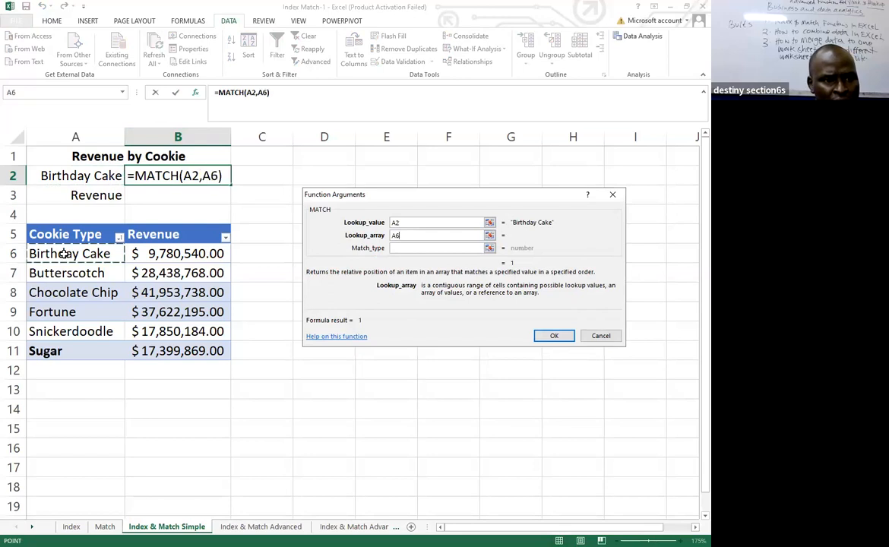
shift+click(73, 343)
click(553, 335)
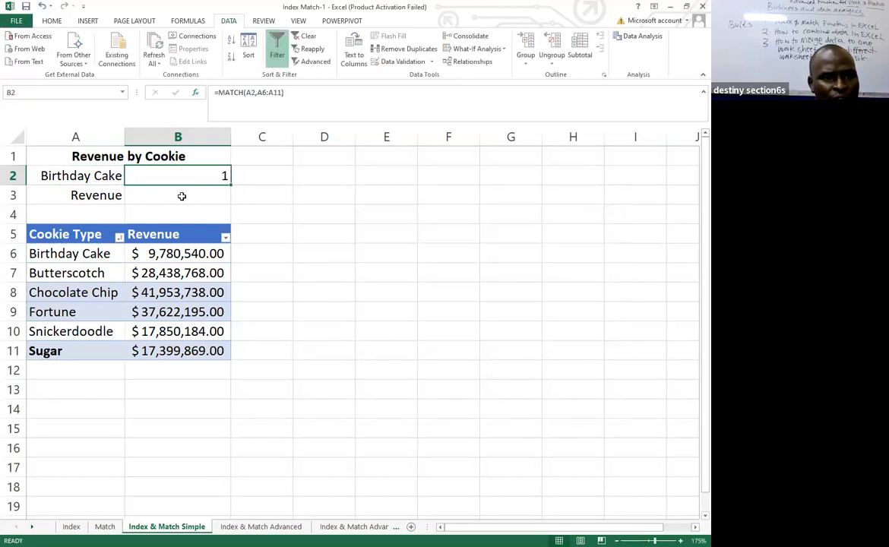
Insert an INDEX function in cell B3 using the array form, with array B6:B11 and row number 1.
click(181, 196)
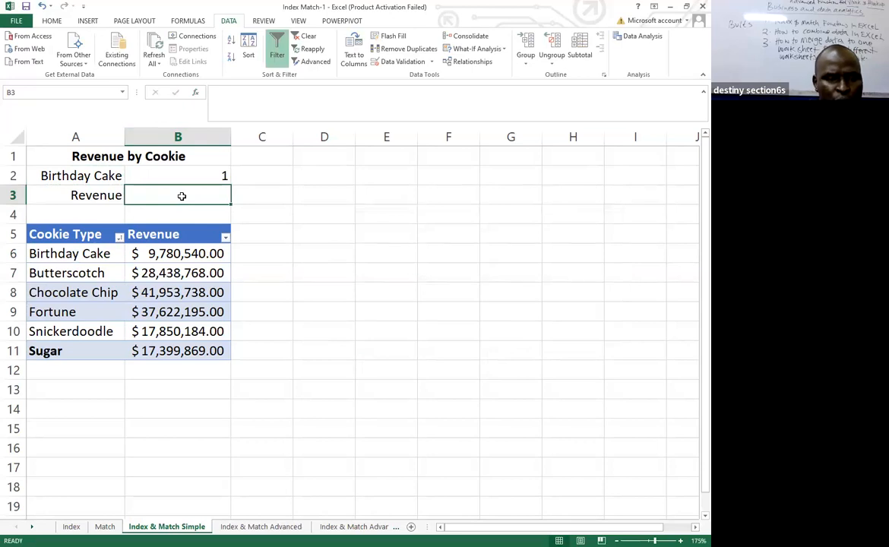
text(=)
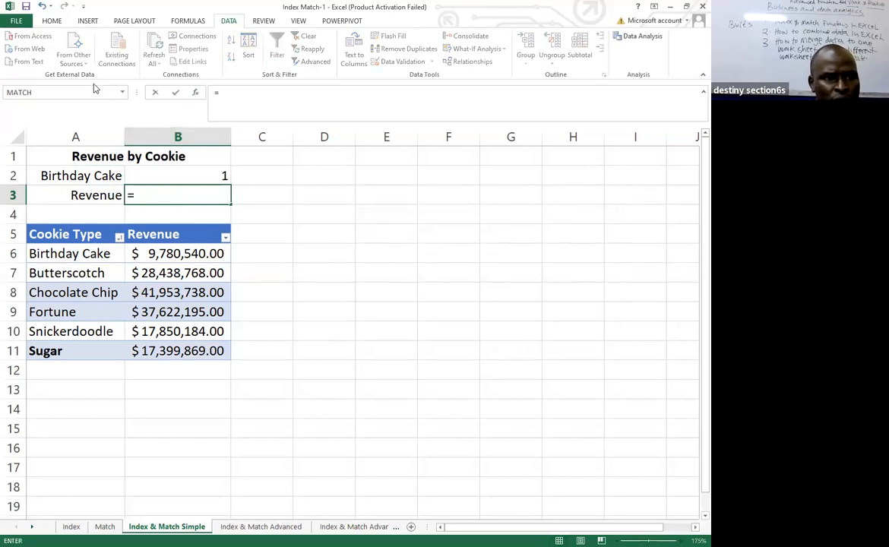
click(196, 94)
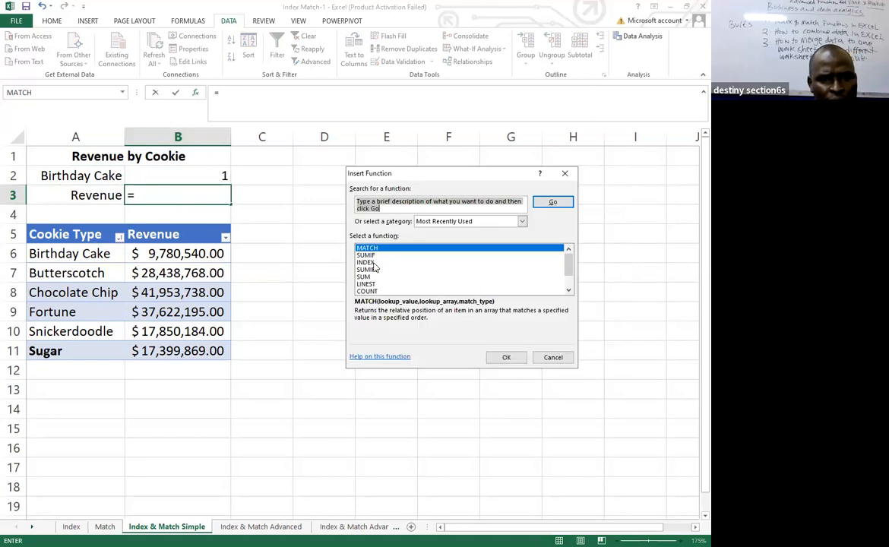
click(372, 264)
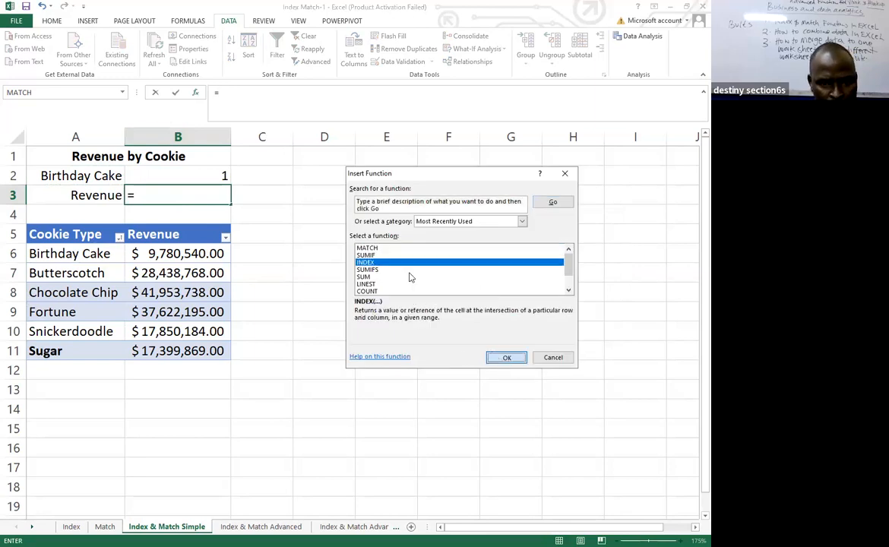
key(Return)
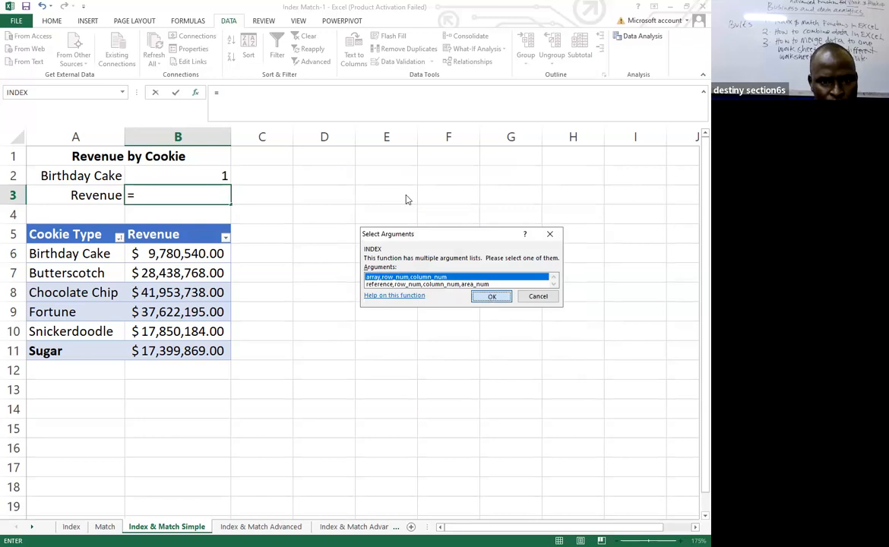
key(Return)
drag(406, 203, 401, 238)
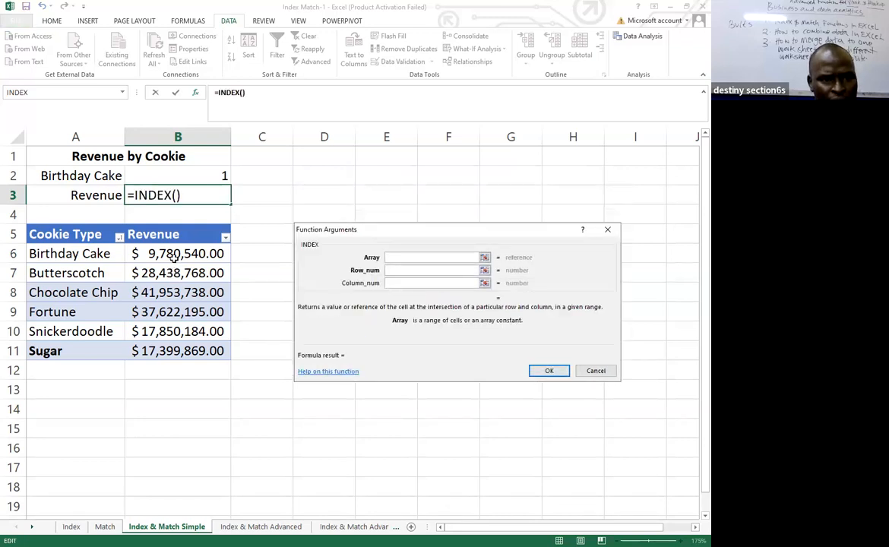
click(175, 255)
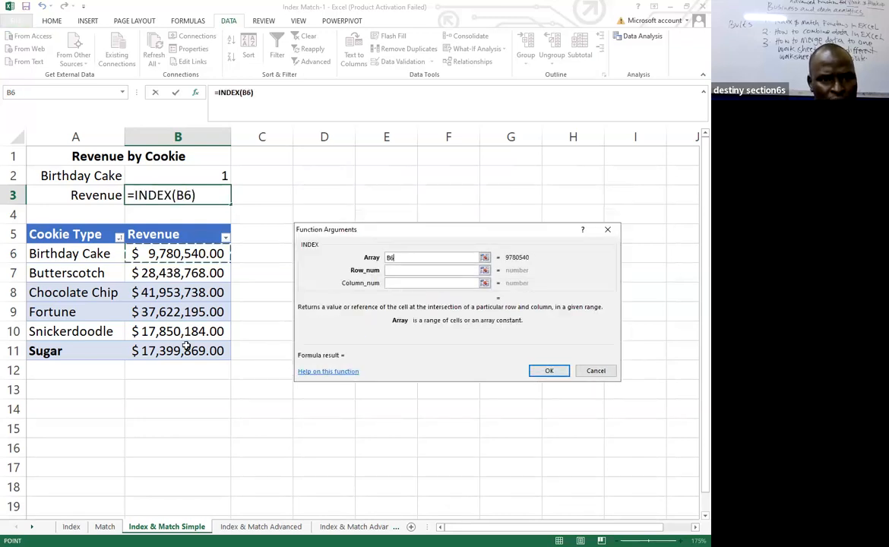
key(ctrl+shift+Down)
click(405, 271)
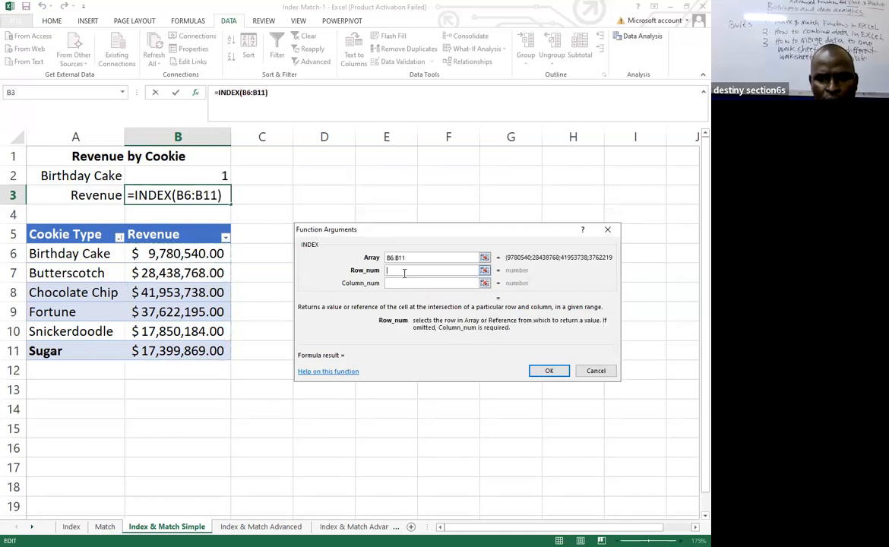
text(1)
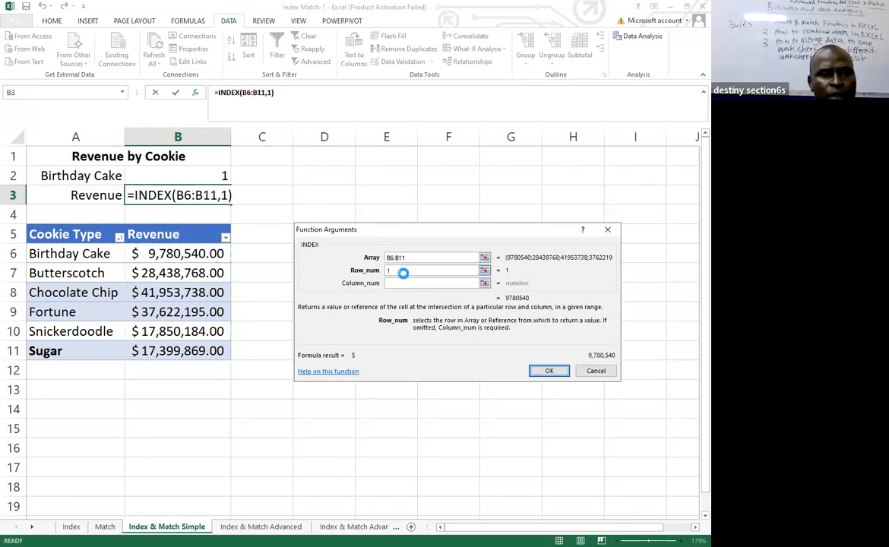
key(Return)
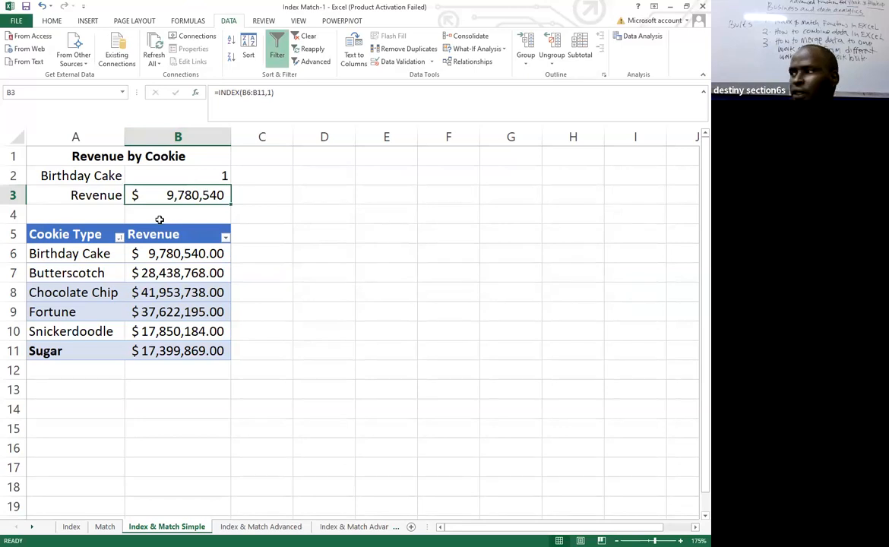
Copy the expression MATCH(A2,A6:A11), without its equals sign, from the formula in cell B2.
click(199, 177)
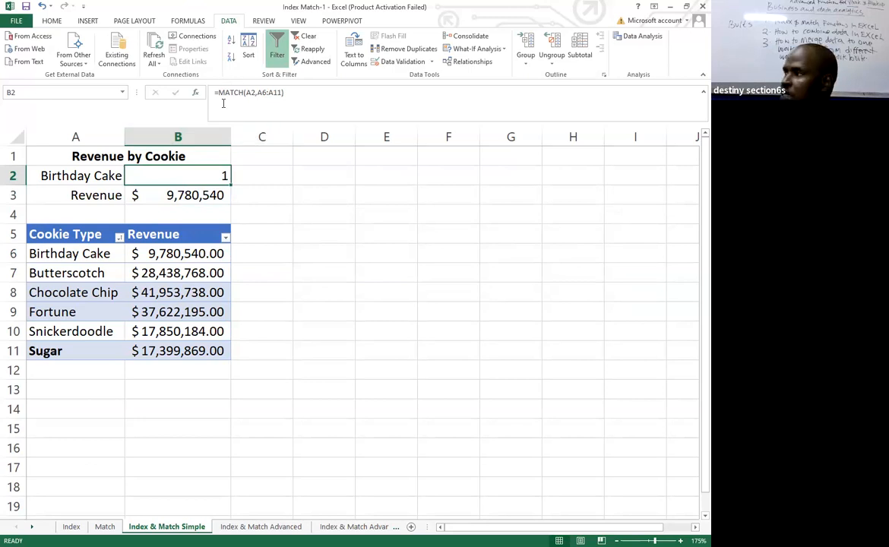
drag(286, 92, 218, 92)
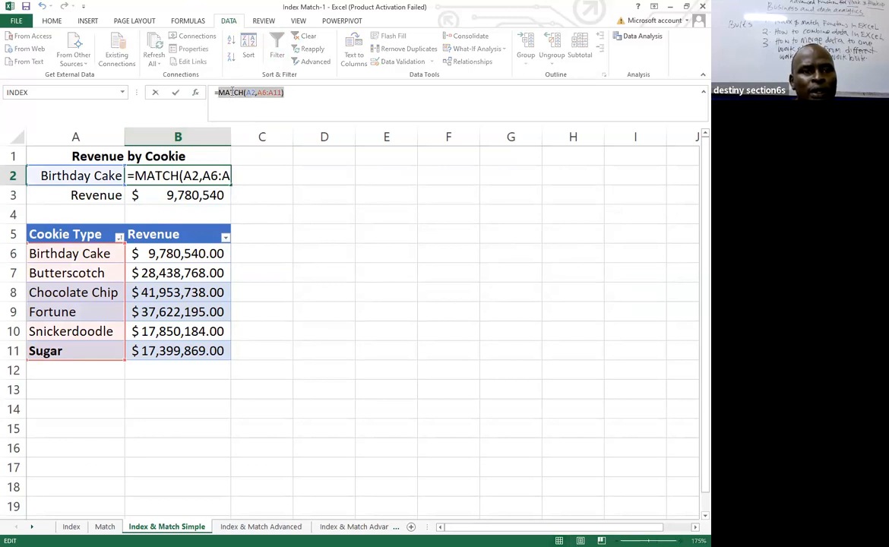
right_click(231, 92)
click(256, 114)
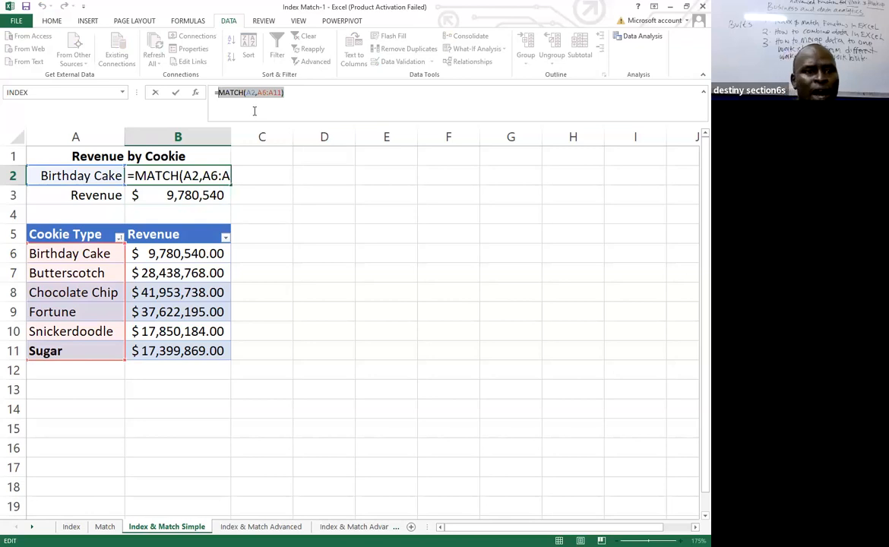
click(306, 93)
key(Return)
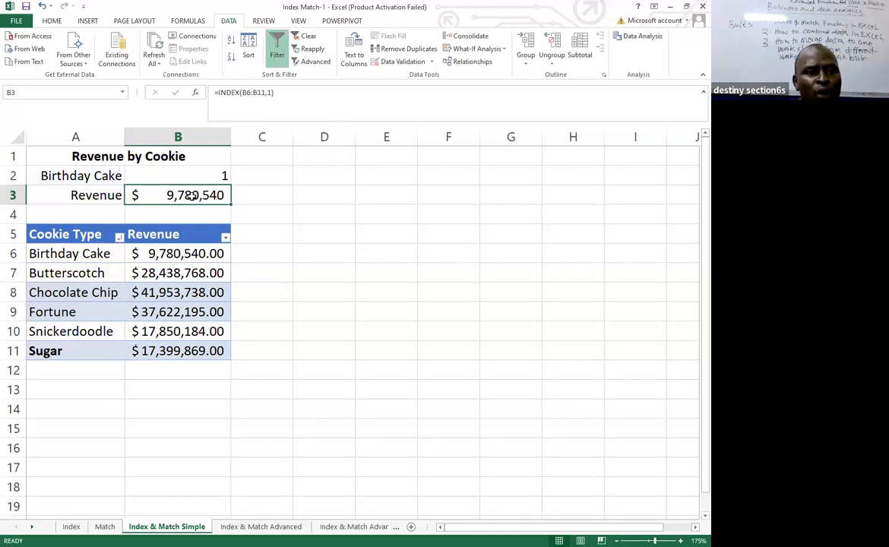
Replace the row number 1 in B3's INDEX formula with the copied MATCH(A2,A6:A11) expression.
click(272, 92)
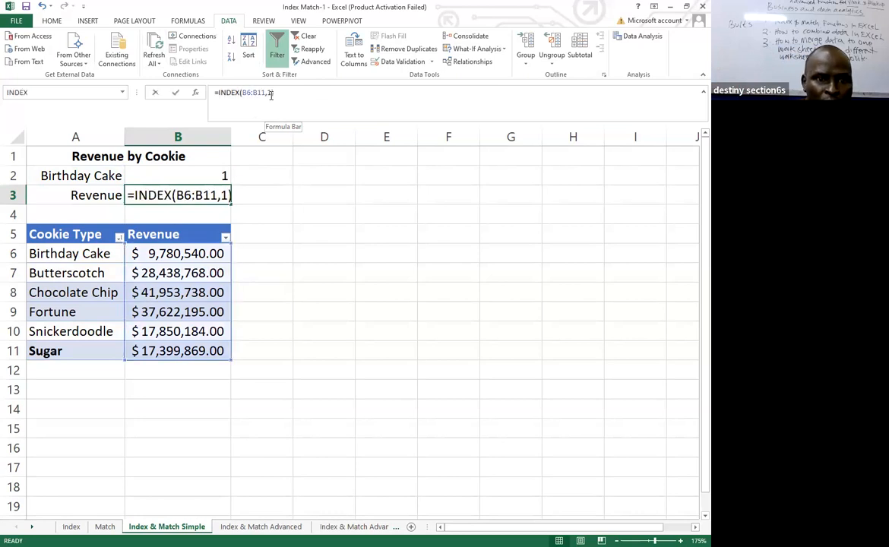
key(BackSpace)
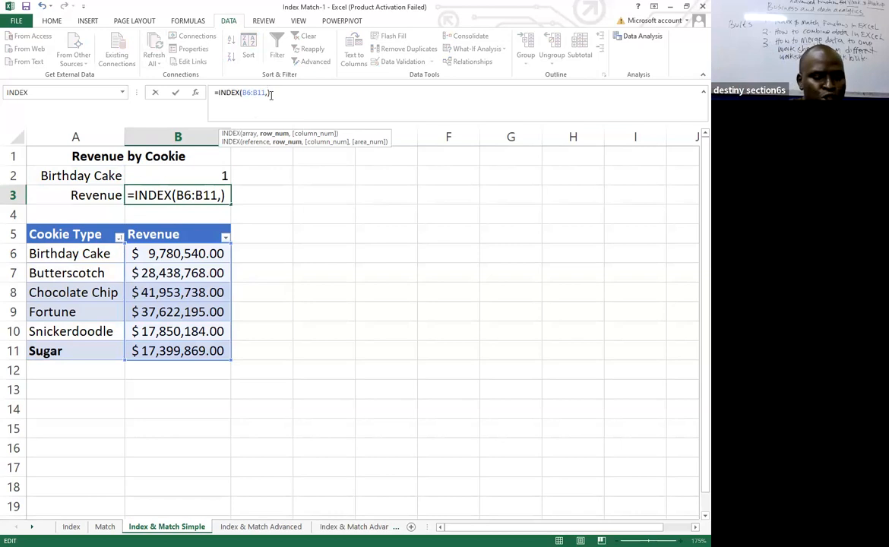
key(ctrl+v)
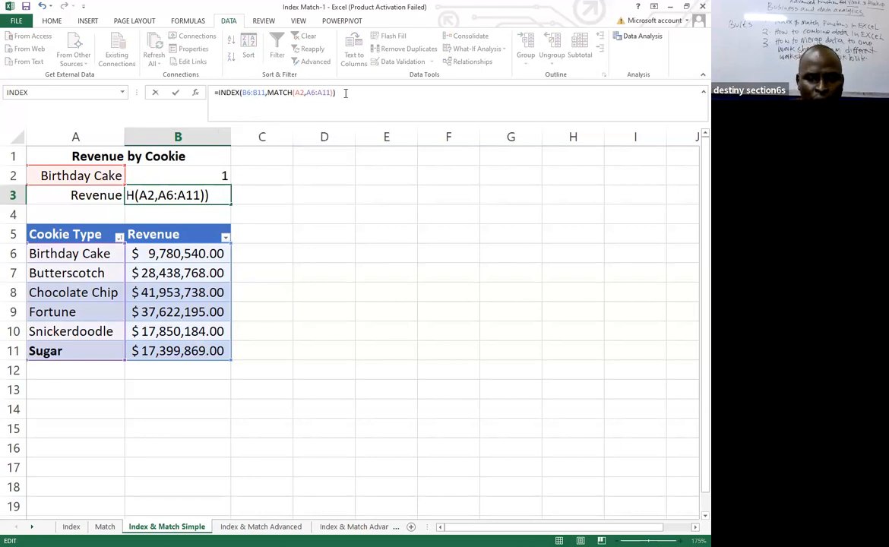
key(Return)
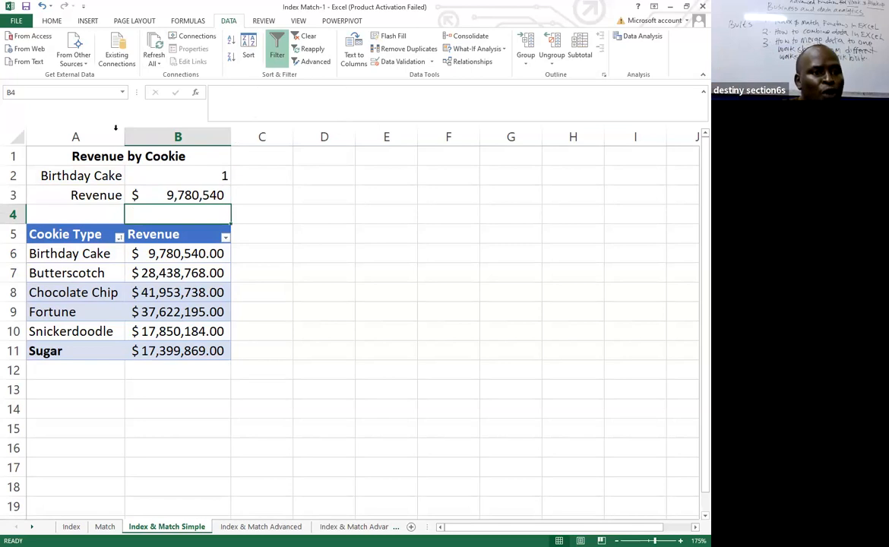
click(94, 177)
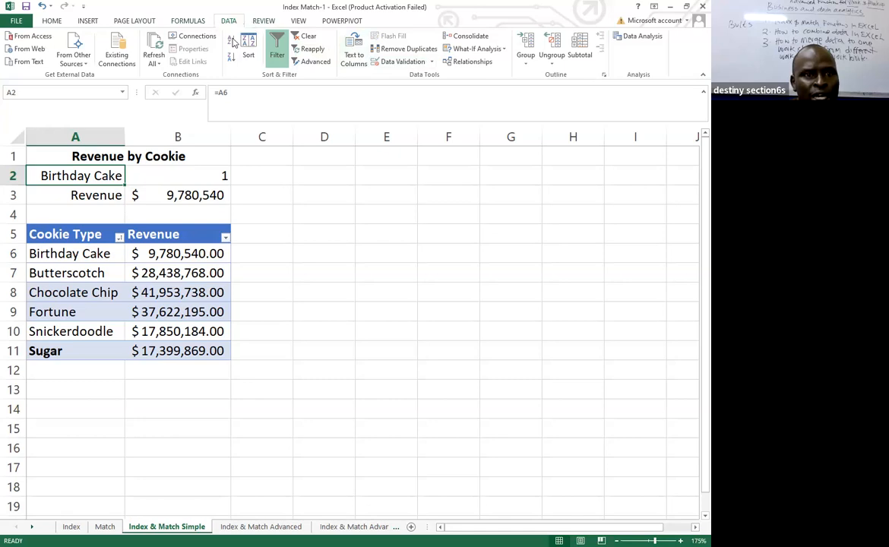
click(400, 63)
click(442, 276)
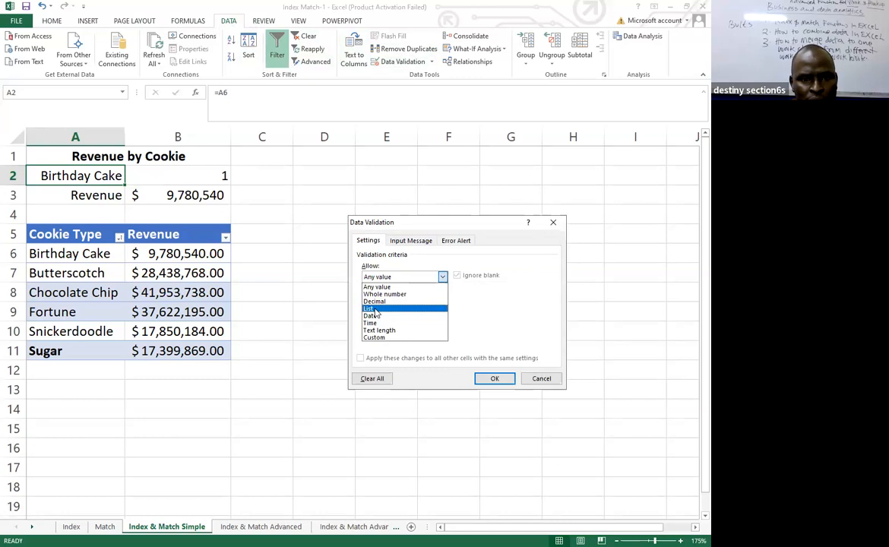
click(371, 308)
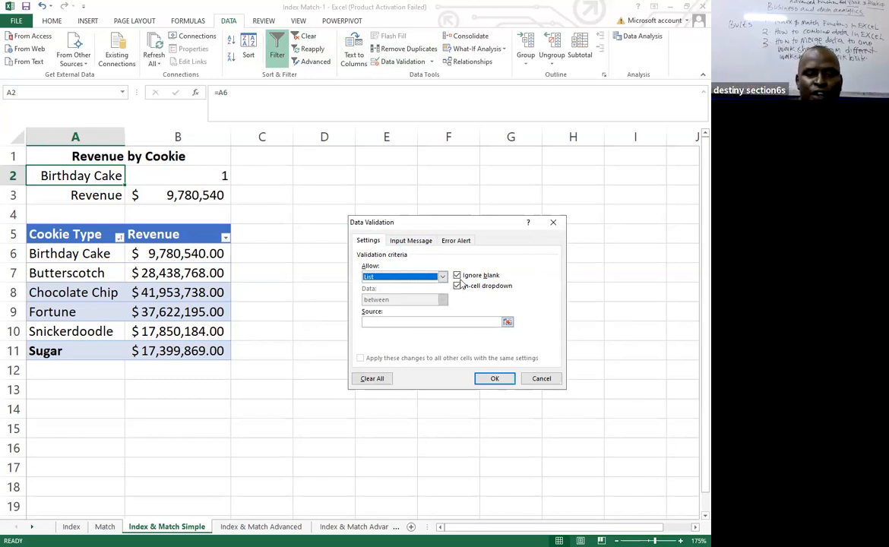
click(537, 384)
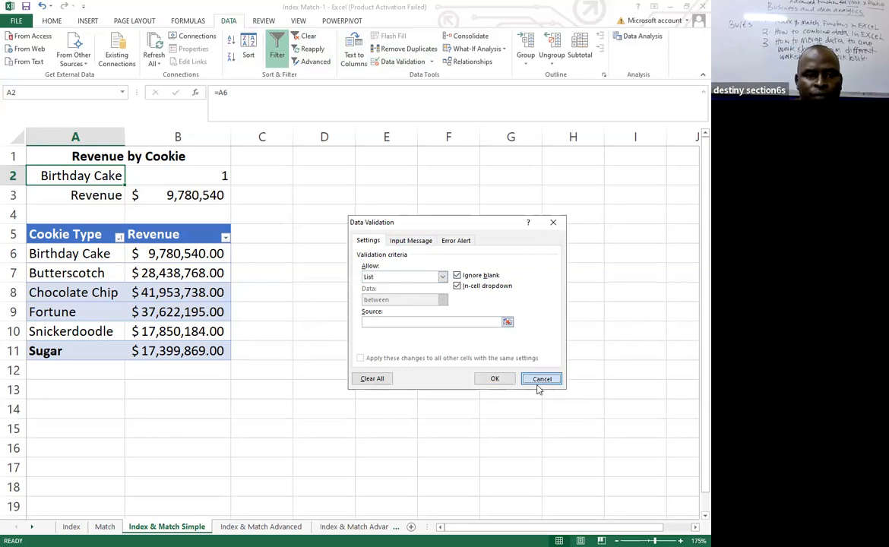
click(279, 258)
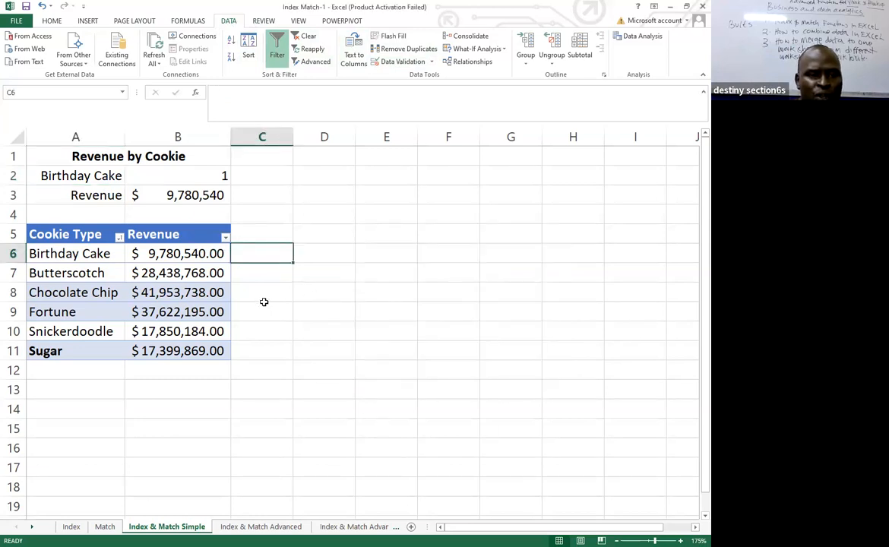
Clear the combined INDEX and MATCH formula from cell B3.
click(173, 200)
key(Delete)
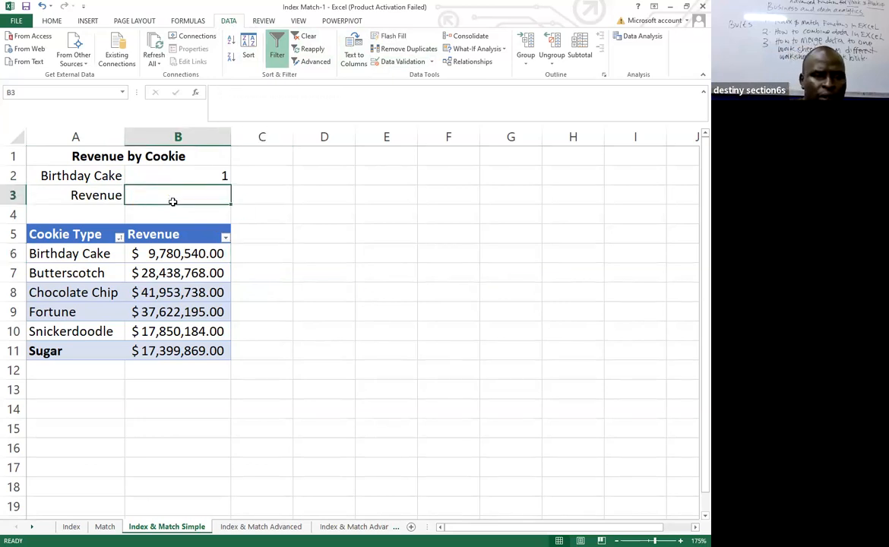
click(343, 228)
Enter an INDEX function in the empty cell B3, using the array form with array B6:B11 and row number 1.
click(142, 200)
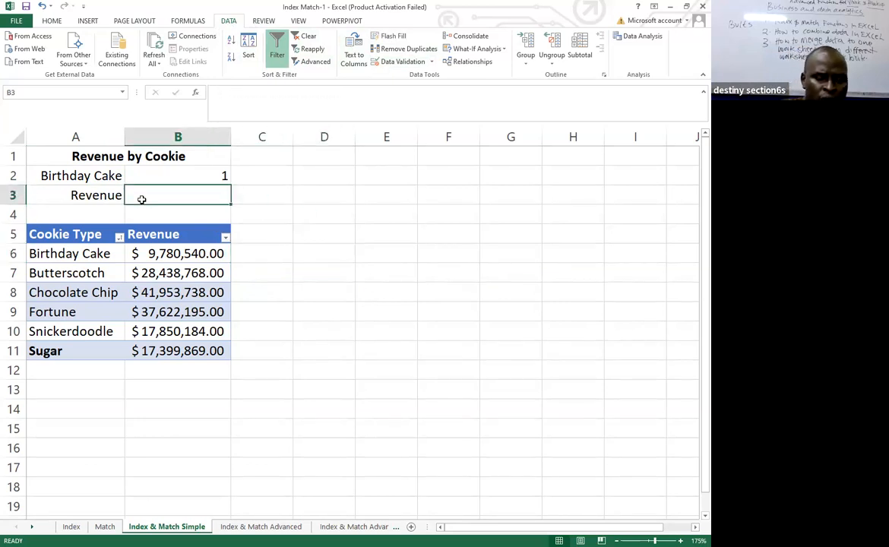
text(=)
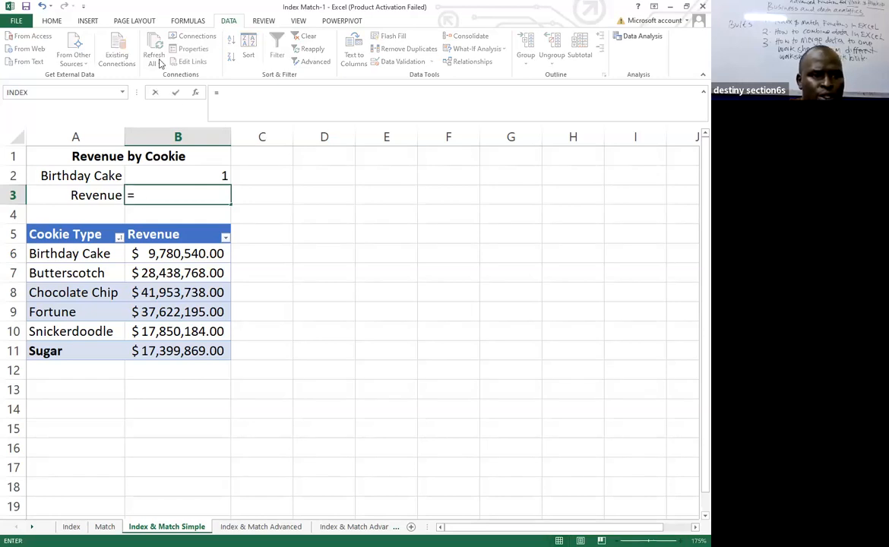
click(29, 92)
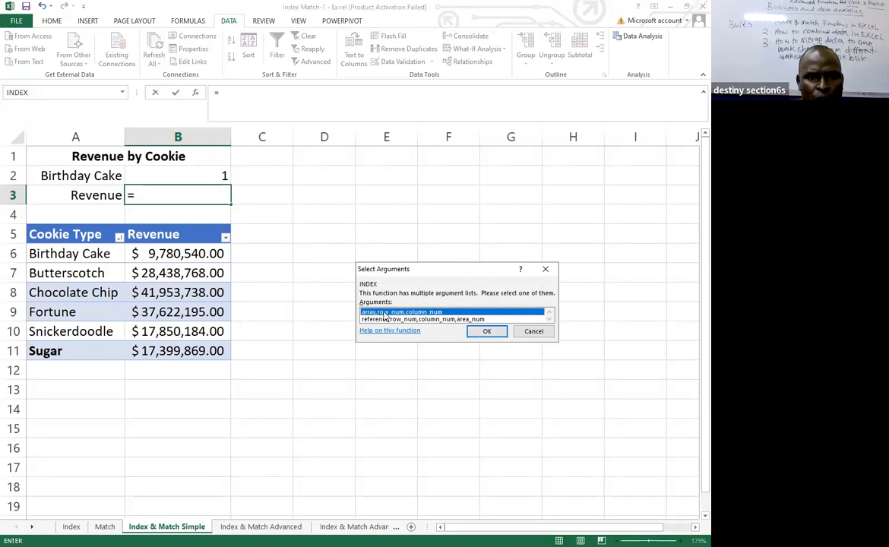
double_click(385, 313)
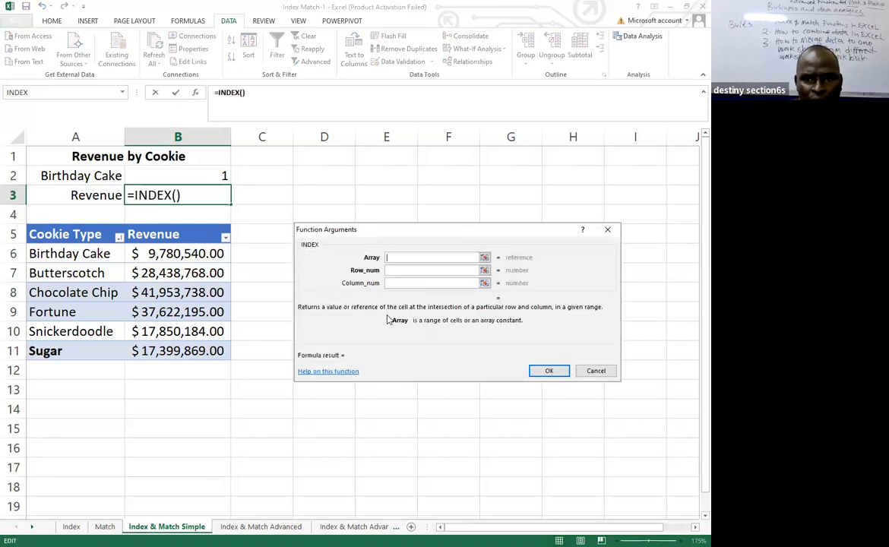
click(183, 254)
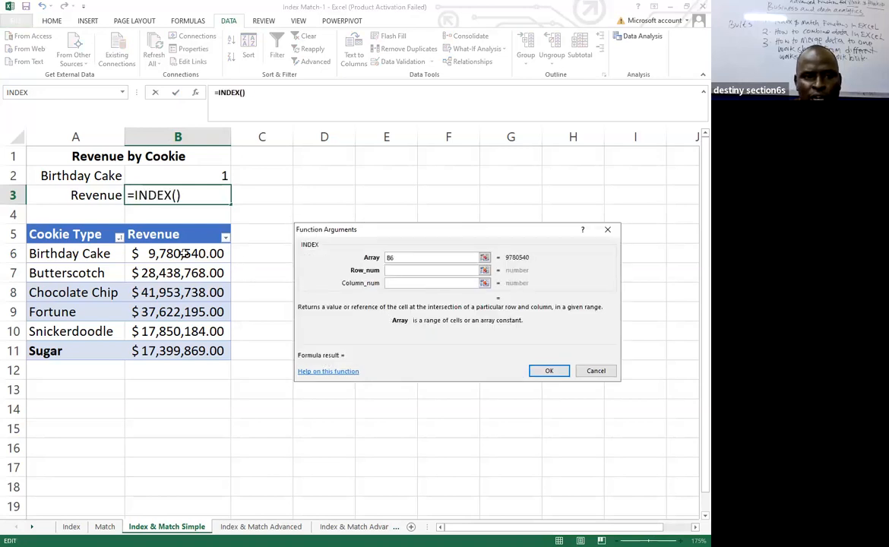
shift+click(194, 342)
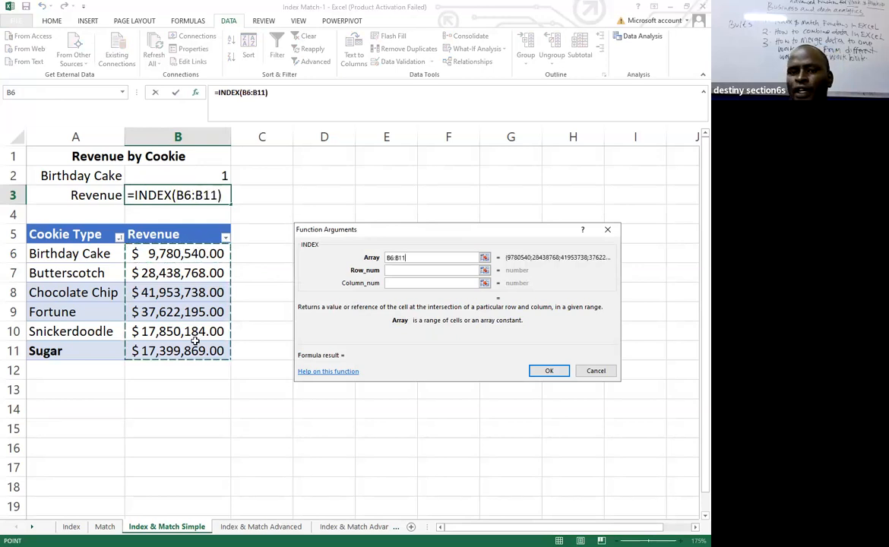
click(398, 272)
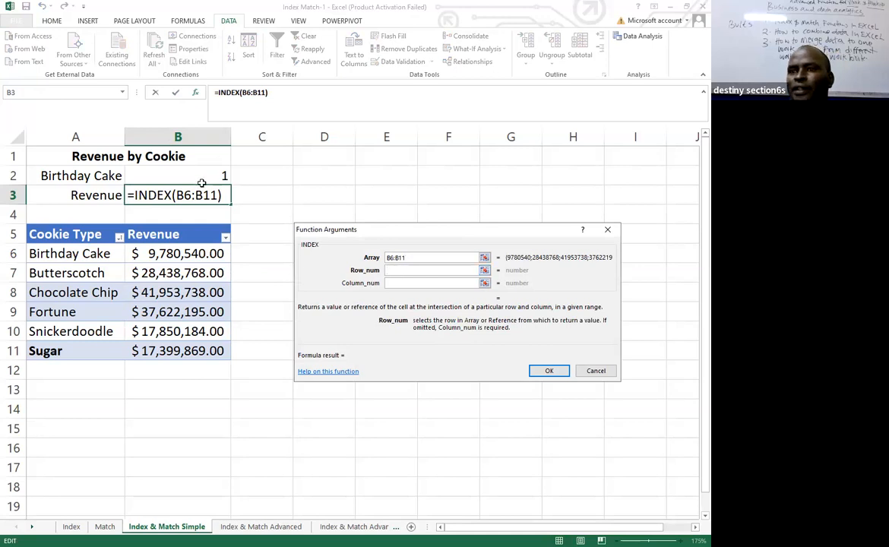
text(1)
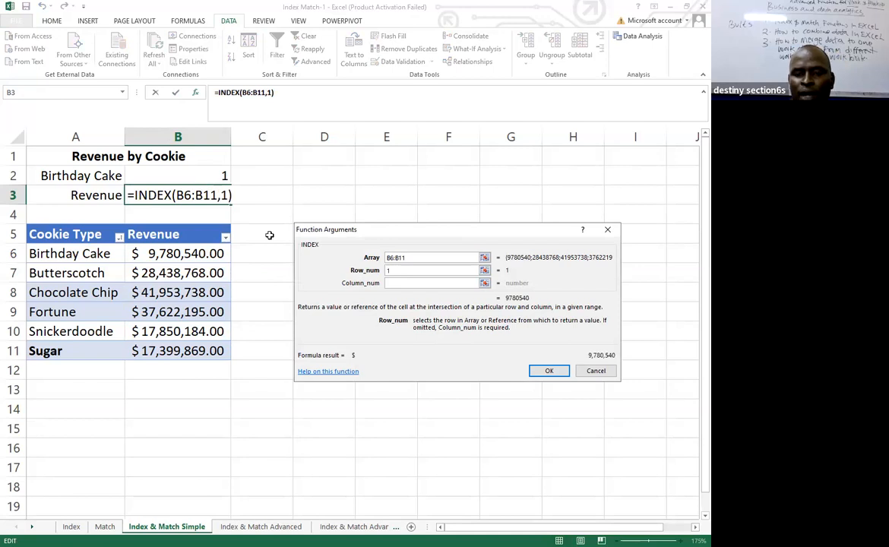
click(544, 372)
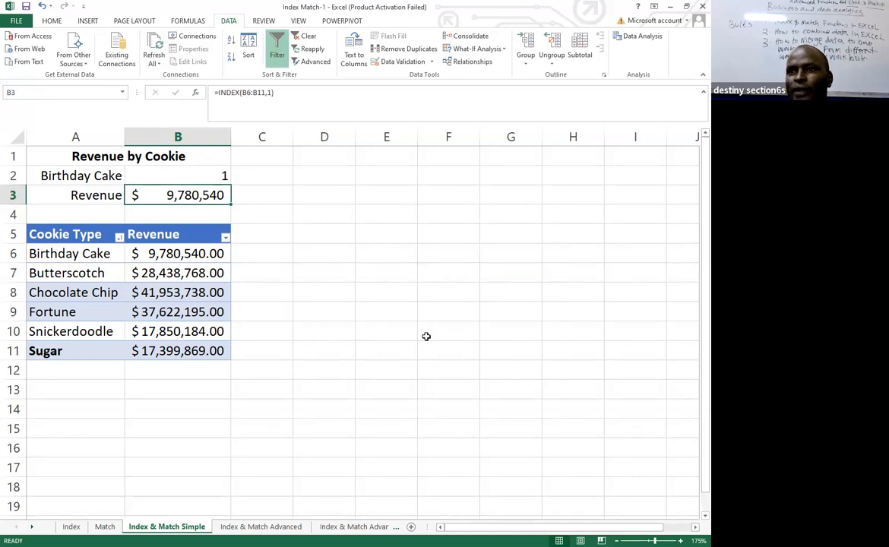
Try to copy the MATCH expression from B2's formula without its equals sign.
click(459, 309)
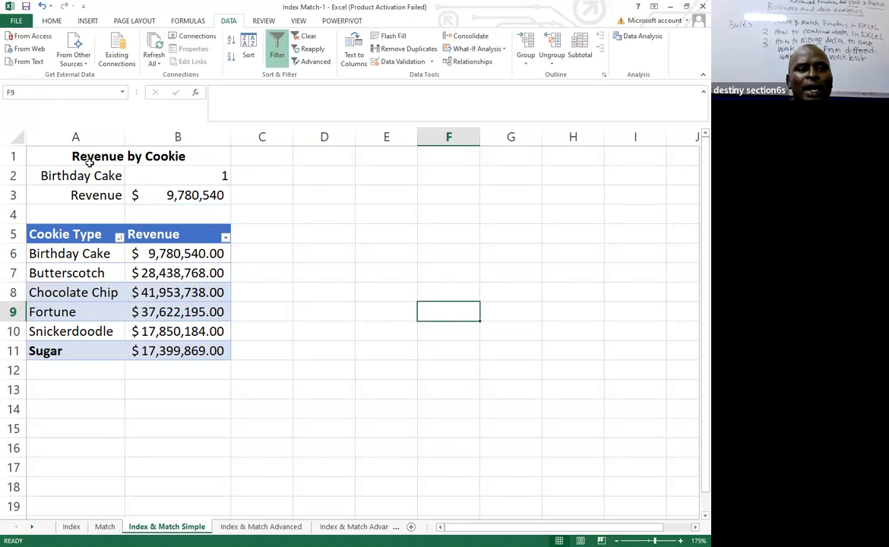
click(179, 177)
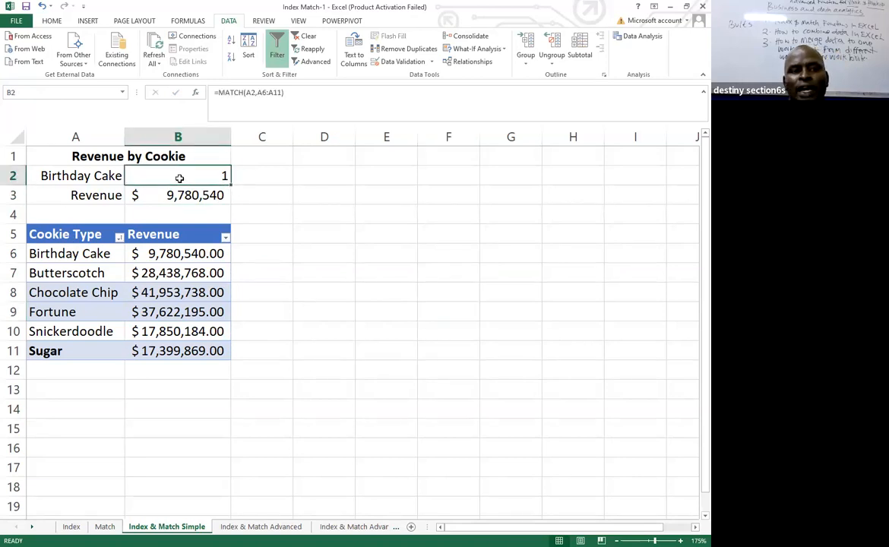
click(278, 93)
drag(278, 93, 215, 93)
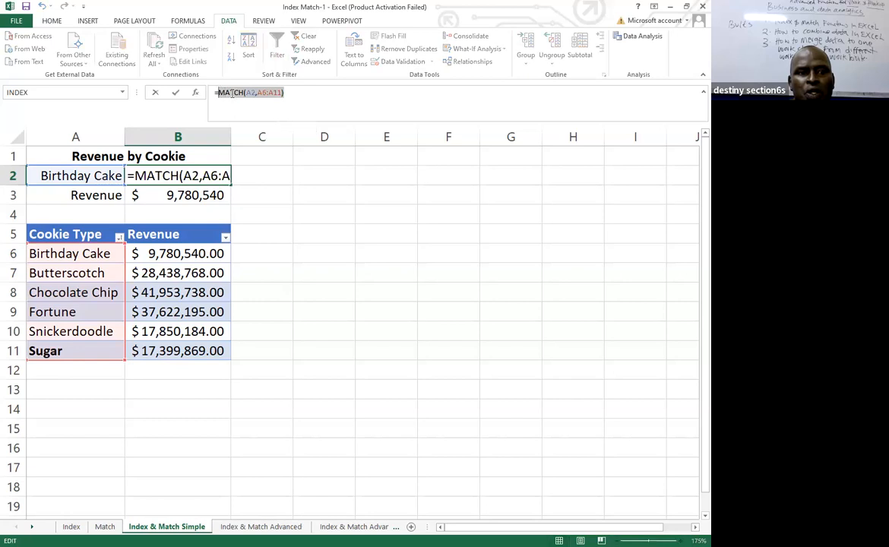
right_click(232, 92)
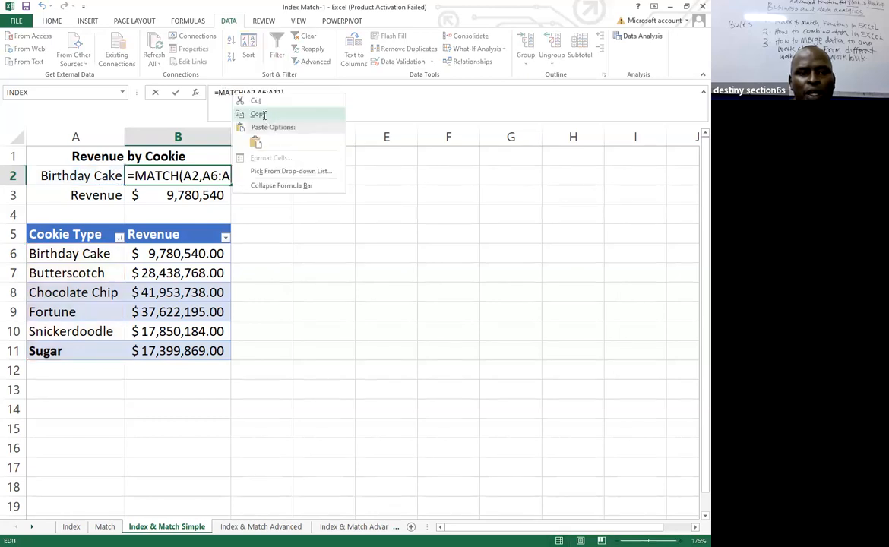
click(243, 114)
key(Return)
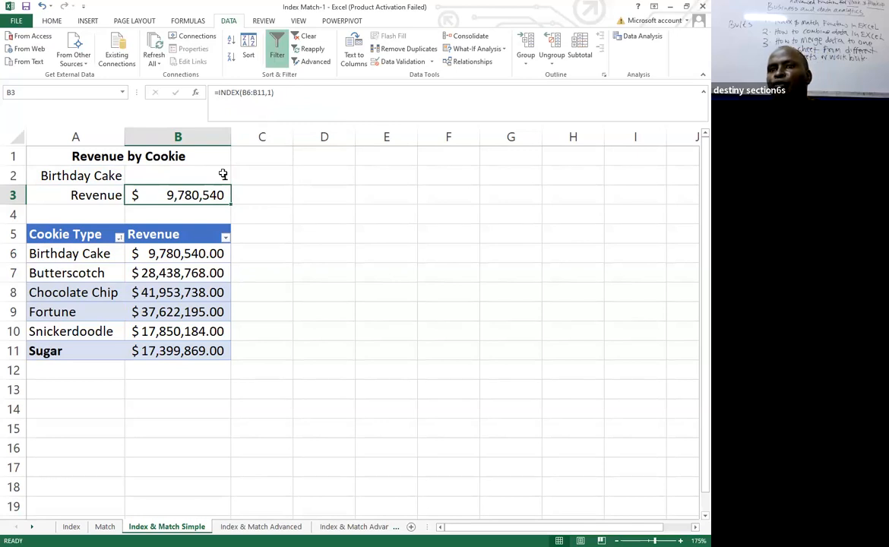
Copy MATCH(A2,A6:A11) again from the formula in cell B2, leaving out the equals sign, and close the cell unchanged.
click(268, 204)
click(174, 176)
drag(291, 90, 218, 92)
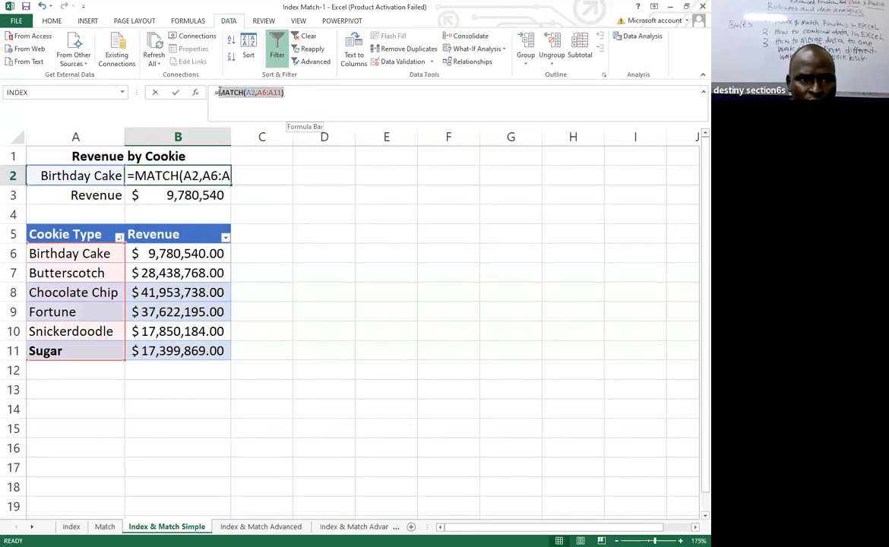
right_click(230, 101)
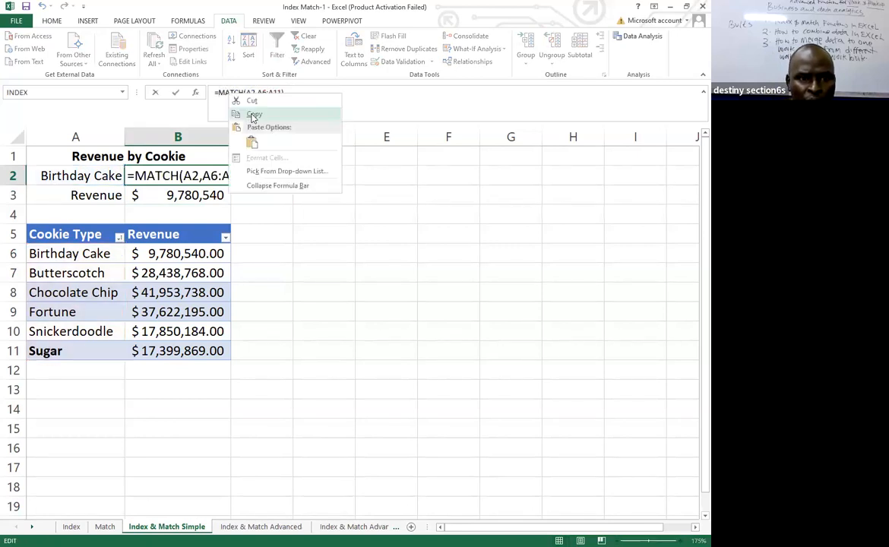
click(253, 115)
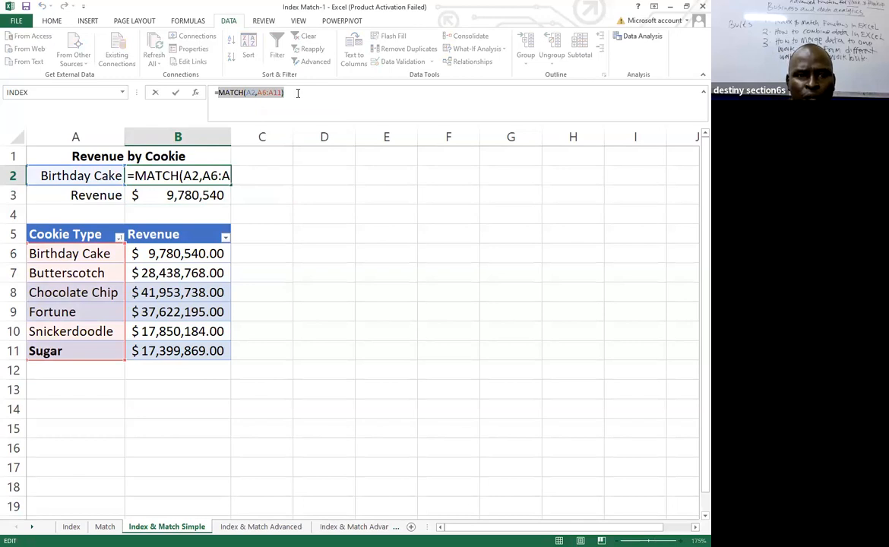
click(298, 93)
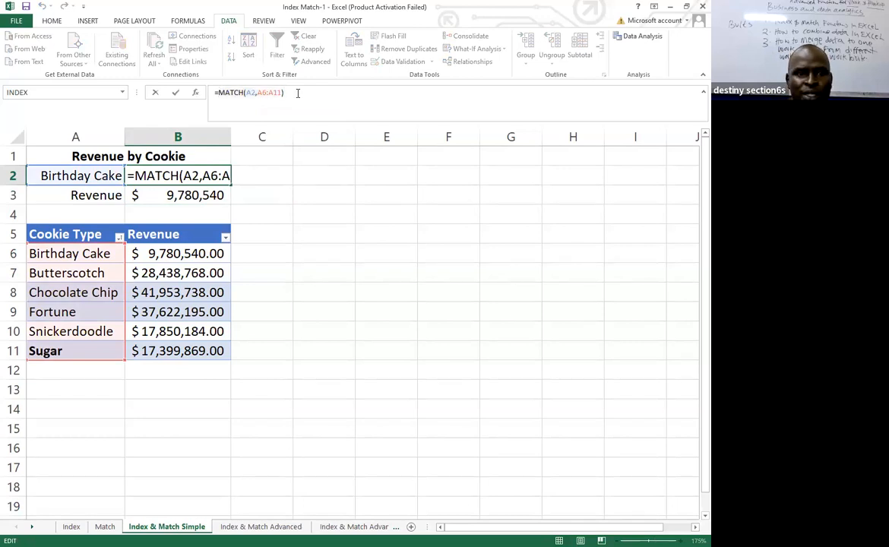
key(Return)
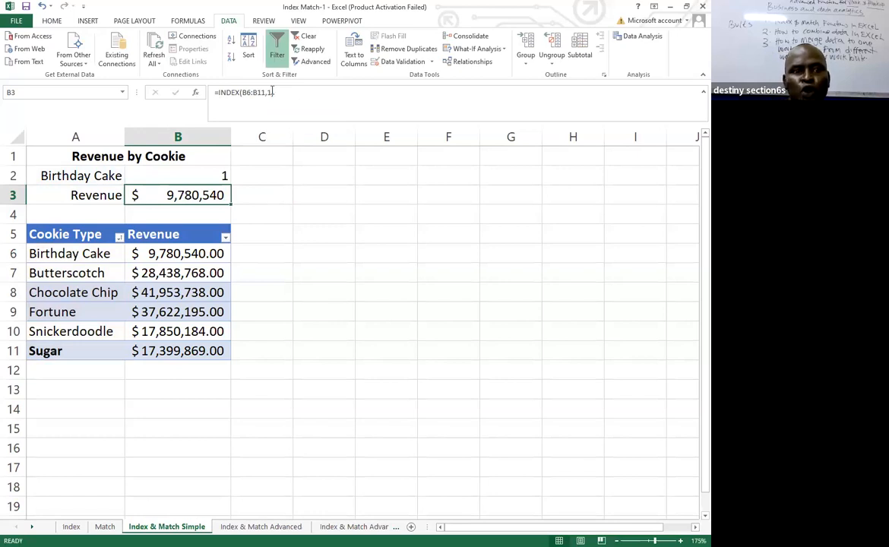
Replace the row number 1 in B3's INDEX formula with the copied expression, giving =INDEX(B6:B11,MATCH(A2,A6:A11)).
click(271, 92)
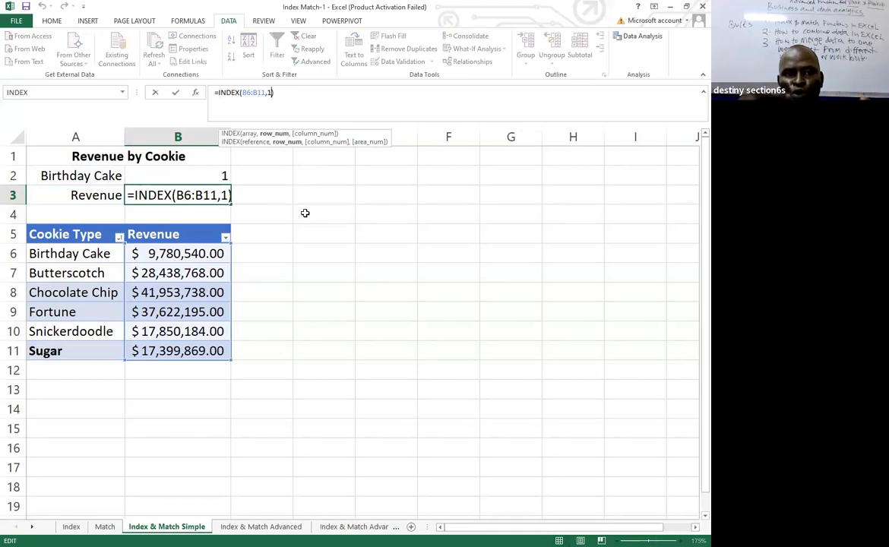
key(BackSpace)
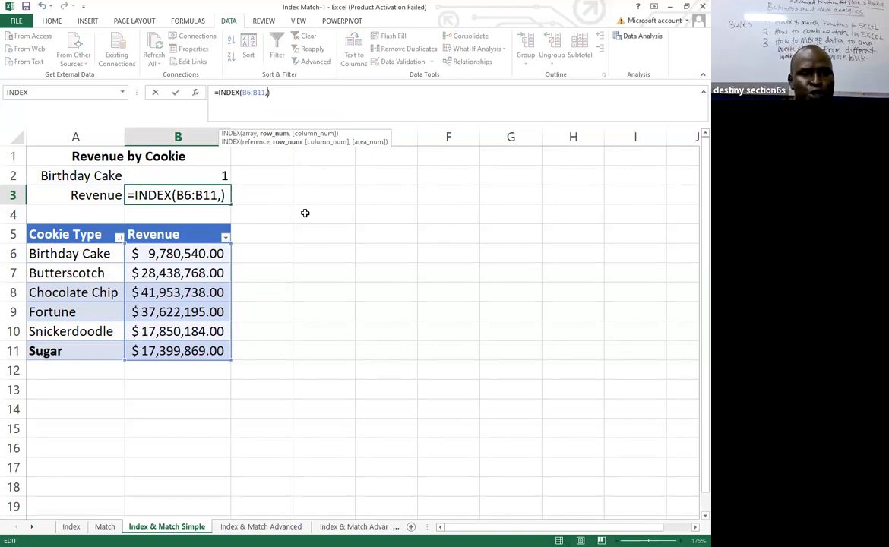
key(ctrl+v)
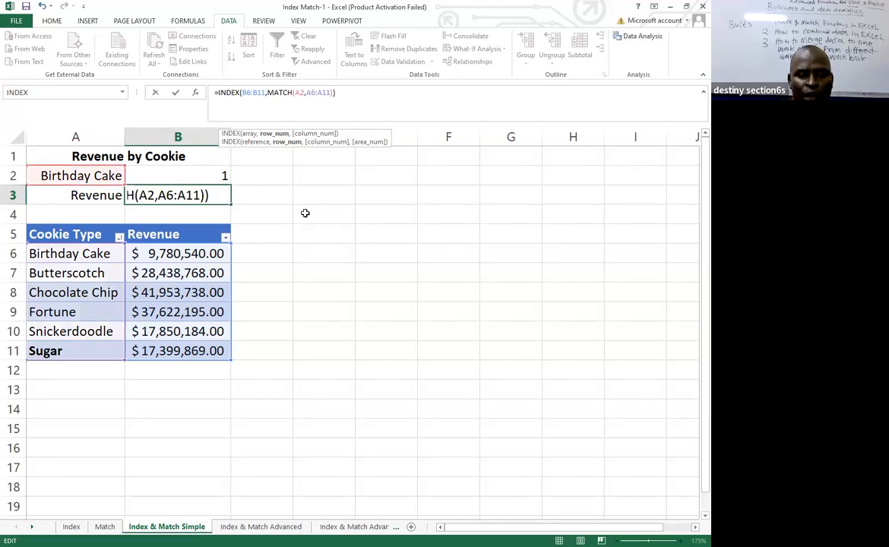
key(Return)
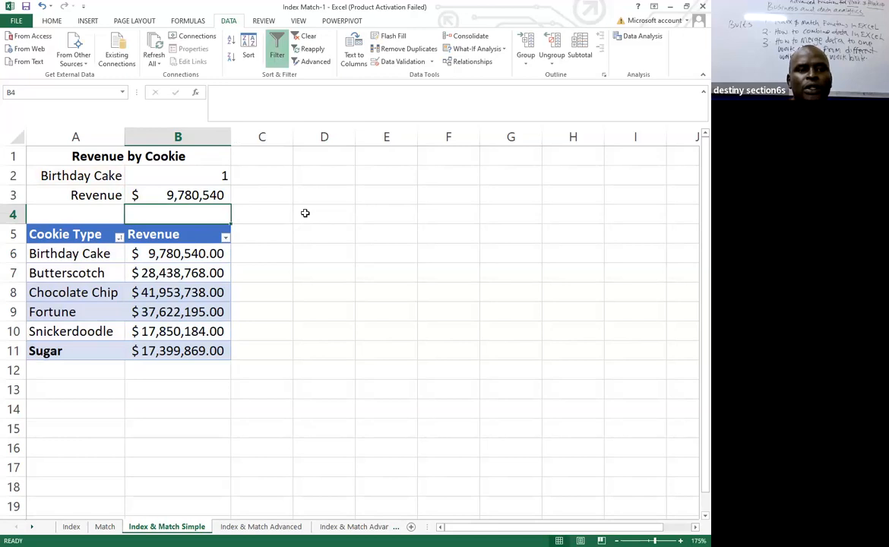
Test the combined formula by making cell A2 refer to the Sugar cookie in A11.
click(212, 178)
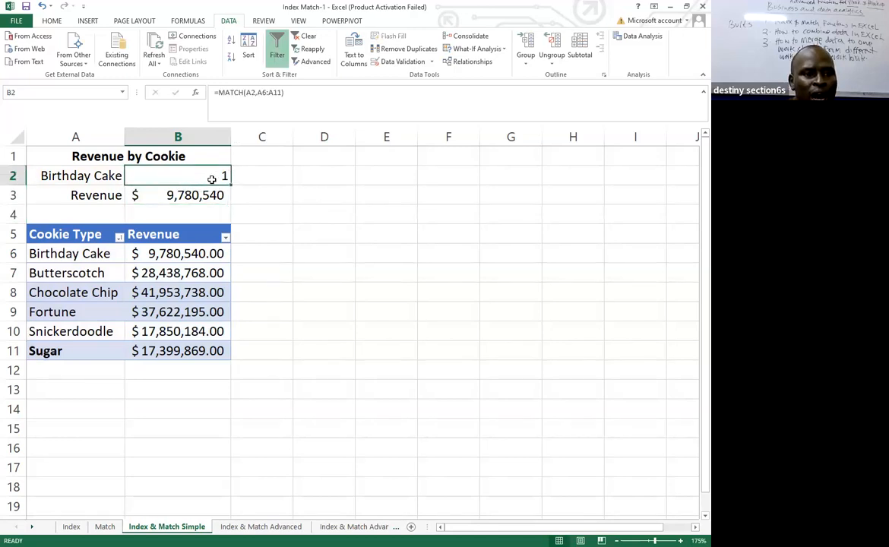
click(67, 173)
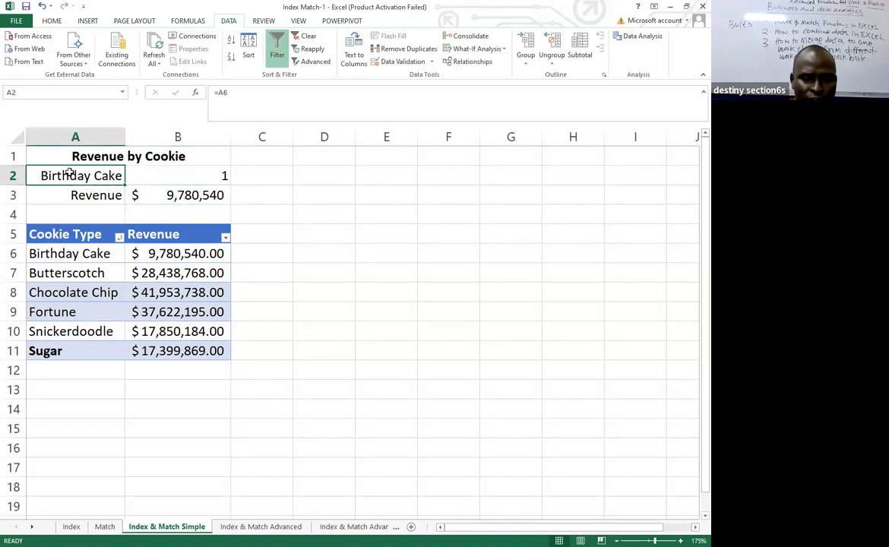
text(=)
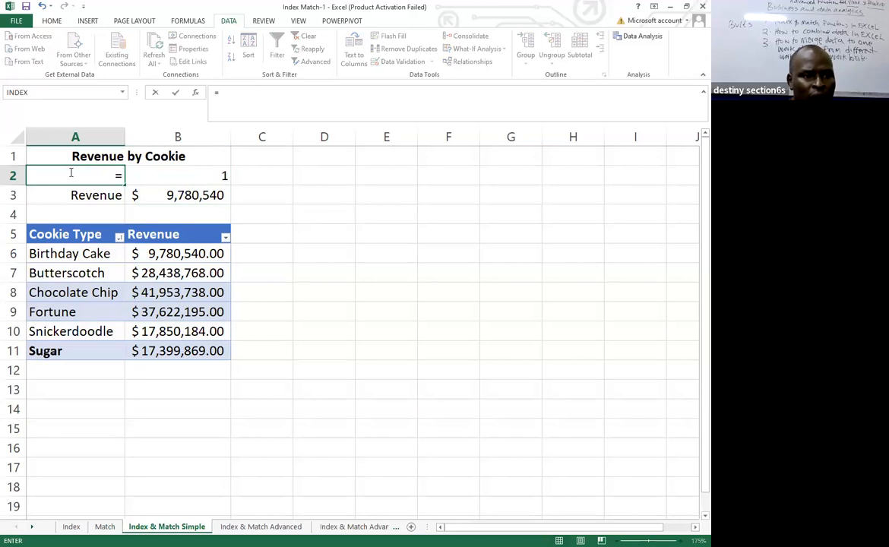
click(51, 351)
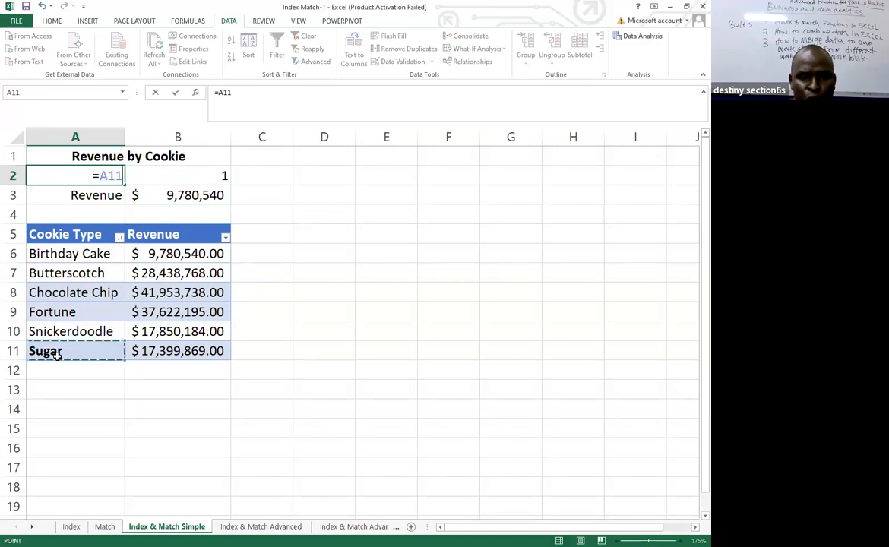
key(Return)
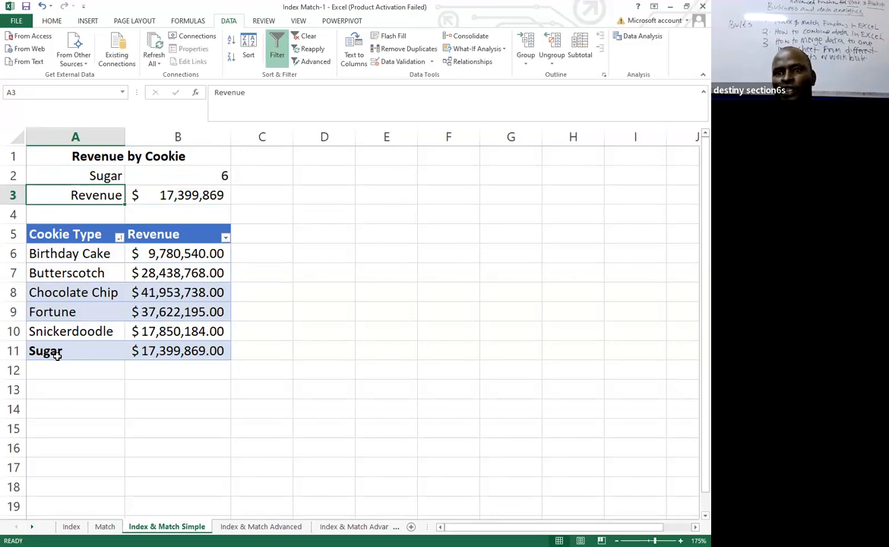
Add list data validation to cell A2, using the cookie types in A6:A11 as the source.
click(98, 175)
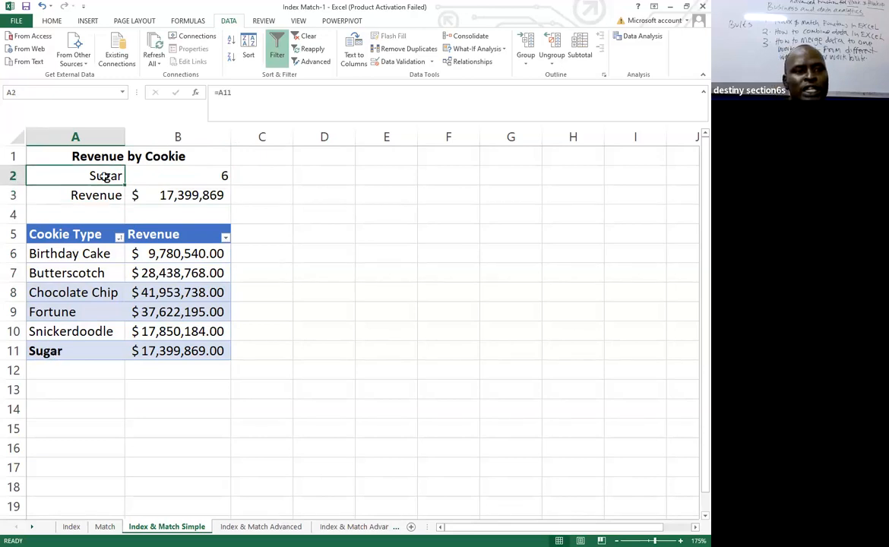
click(397, 60)
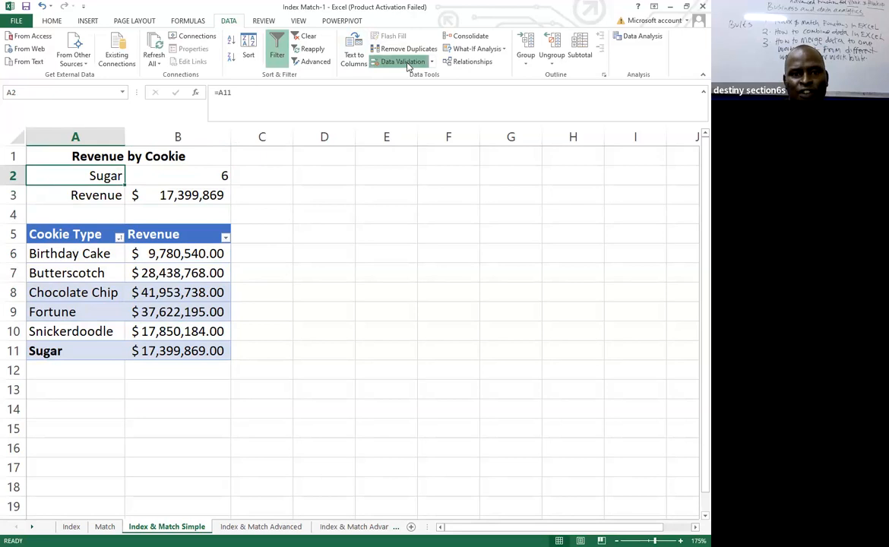
click(404, 277)
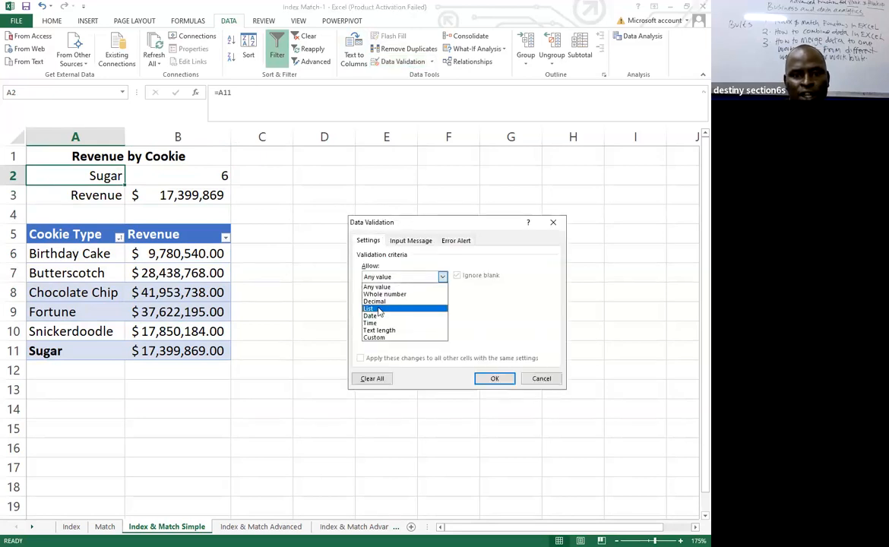
click(378, 308)
click(378, 322)
click(50, 254)
drag(49, 254, 73, 344)
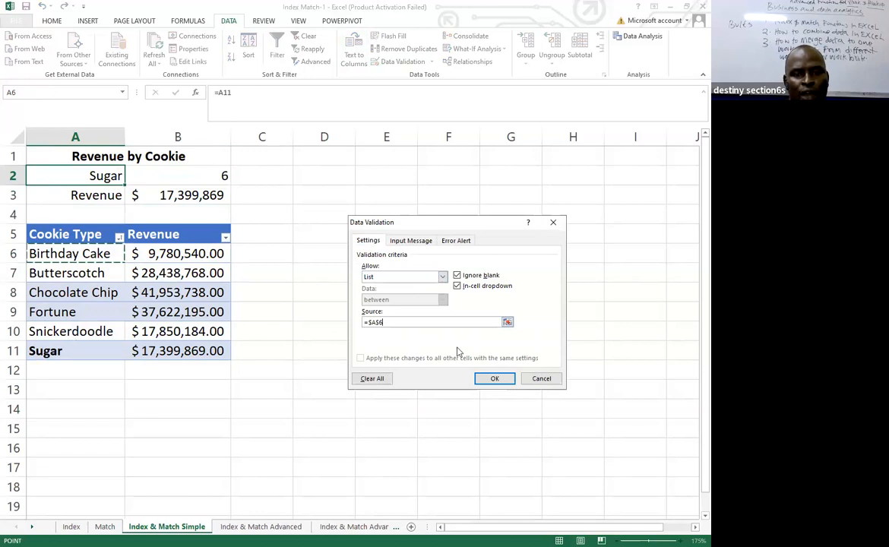
click(493, 378)
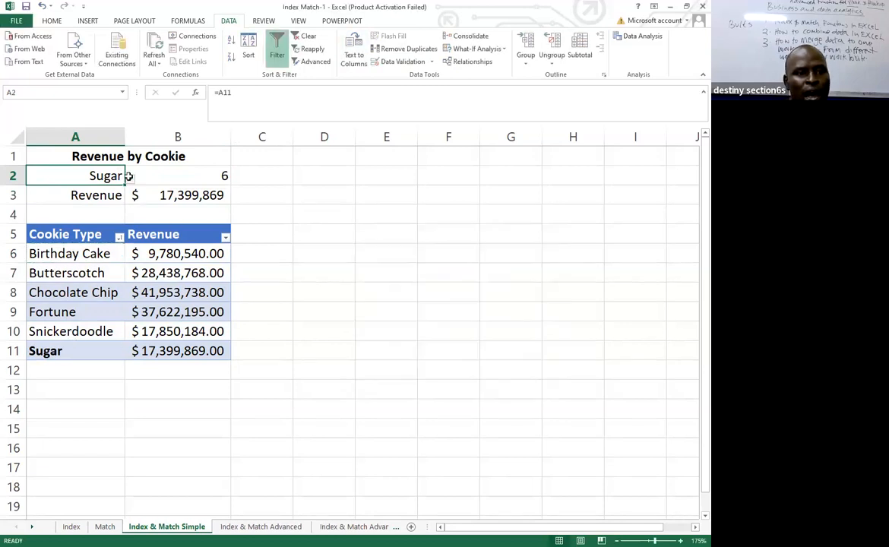
Choose Fortune, Chocolate Chip, Butterscotch, Birthday Cake and finally Snickerdoodle from the validation list in A2, and review the formula in B3.
click(130, 180)
click(45, 229)
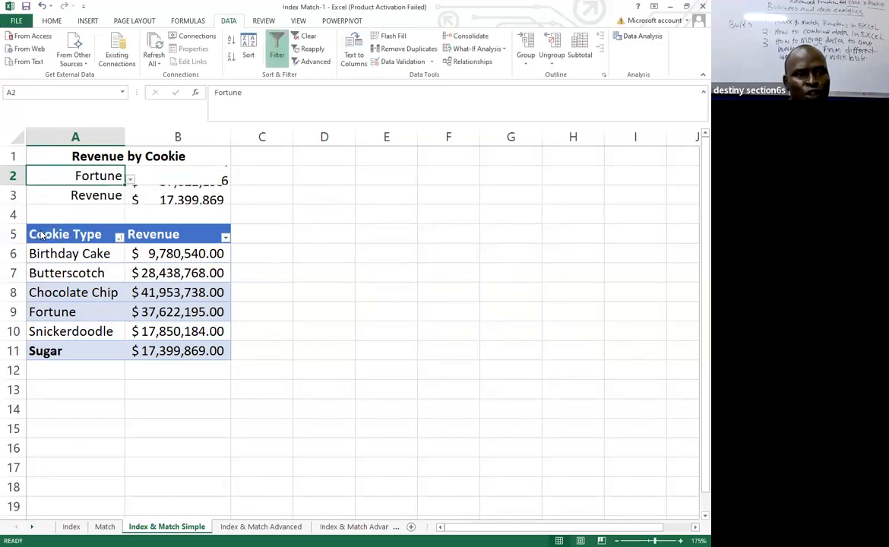
click(130, 179)
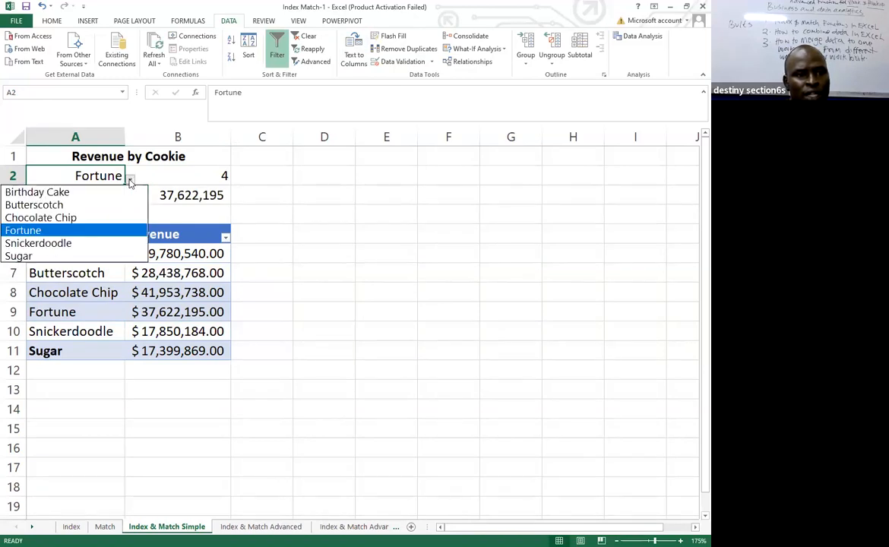
click(46, 218)
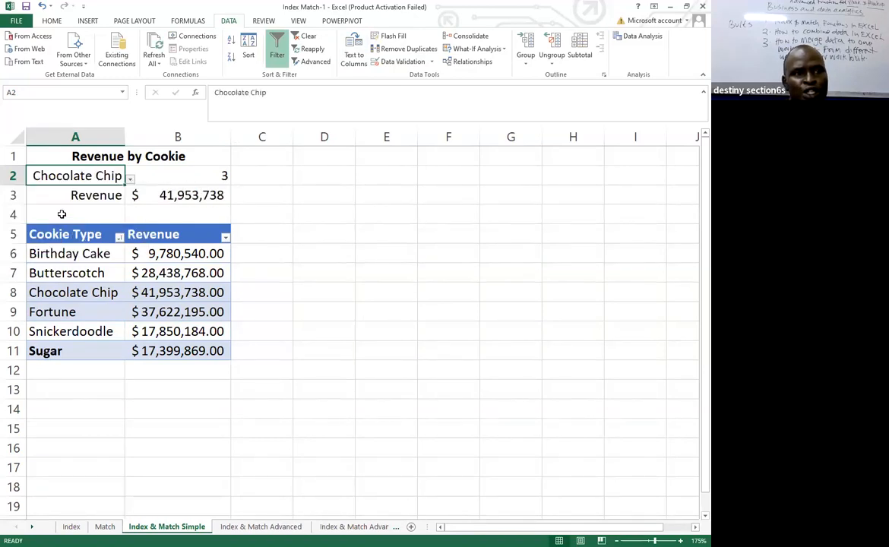
click(130, 180)
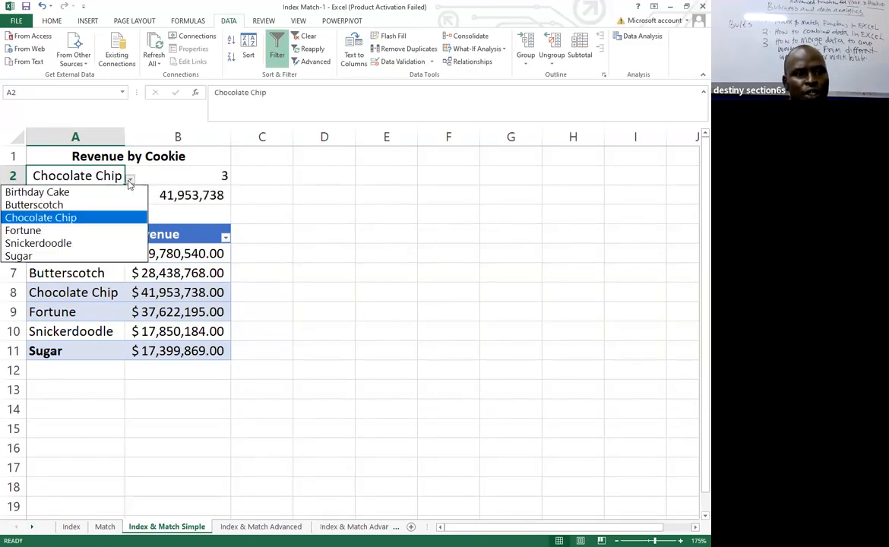
click(68, 205)
click(130, 179)
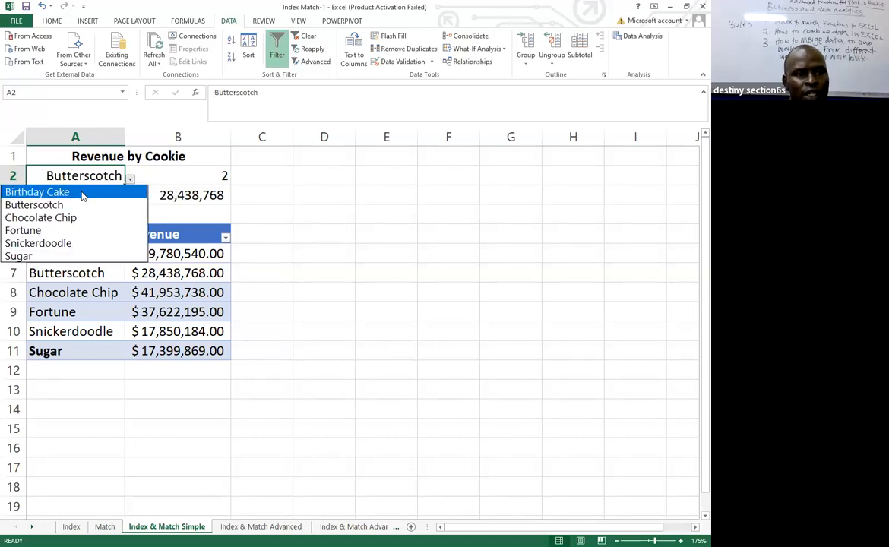
click(81, 193)
click(130, 179)
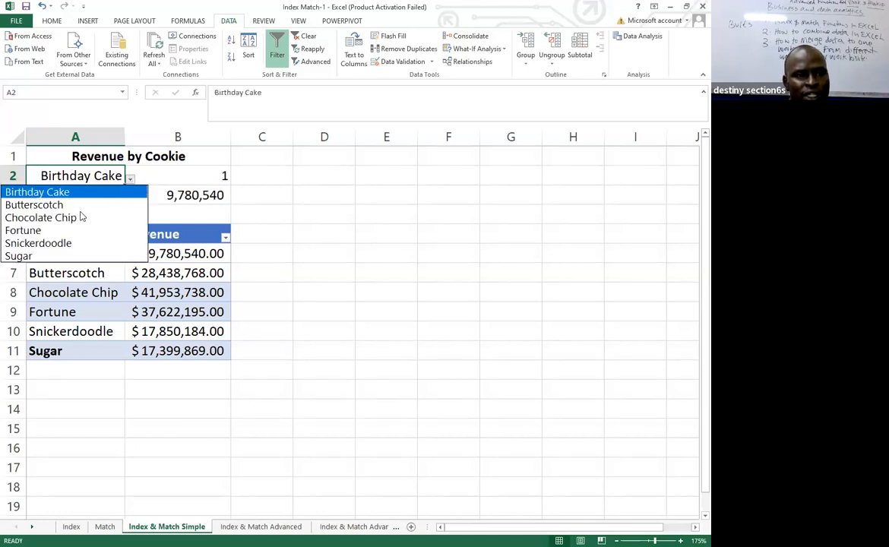
click(53, 243)
click(369, 278)
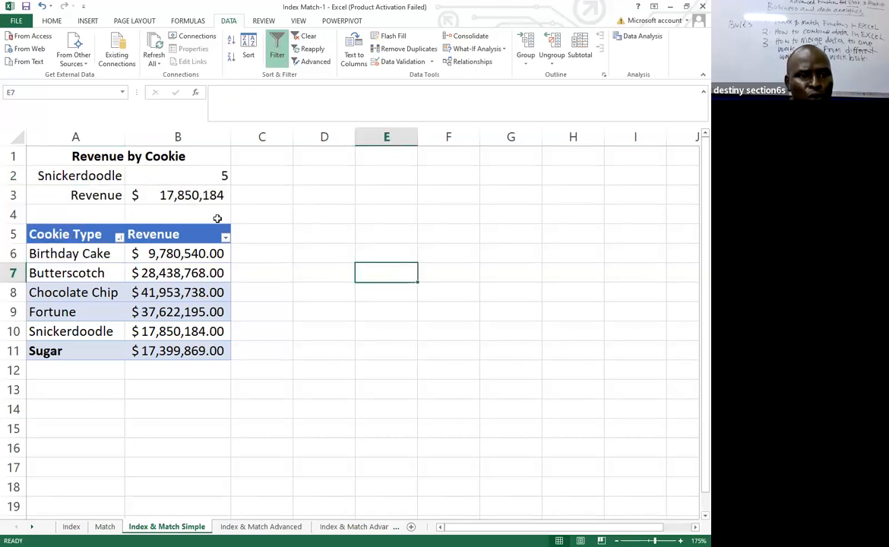
click(201, 193)
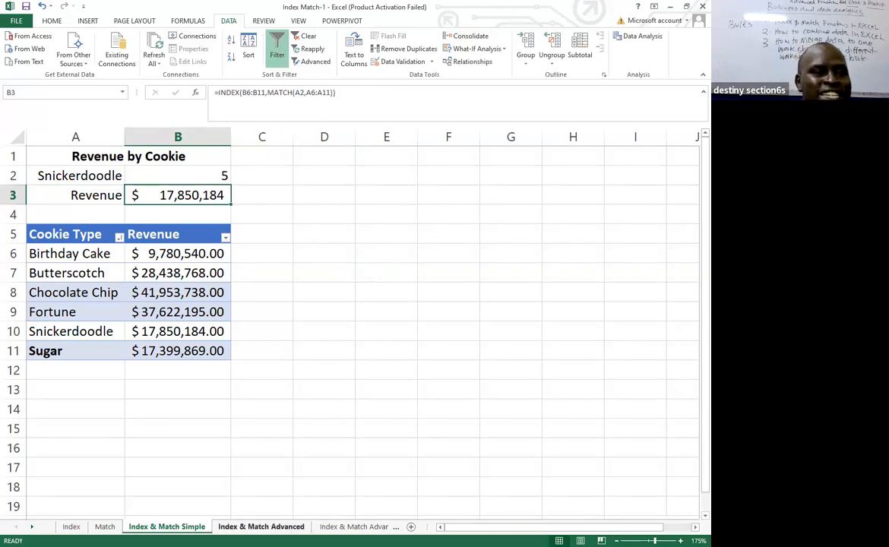
click(302, 327)
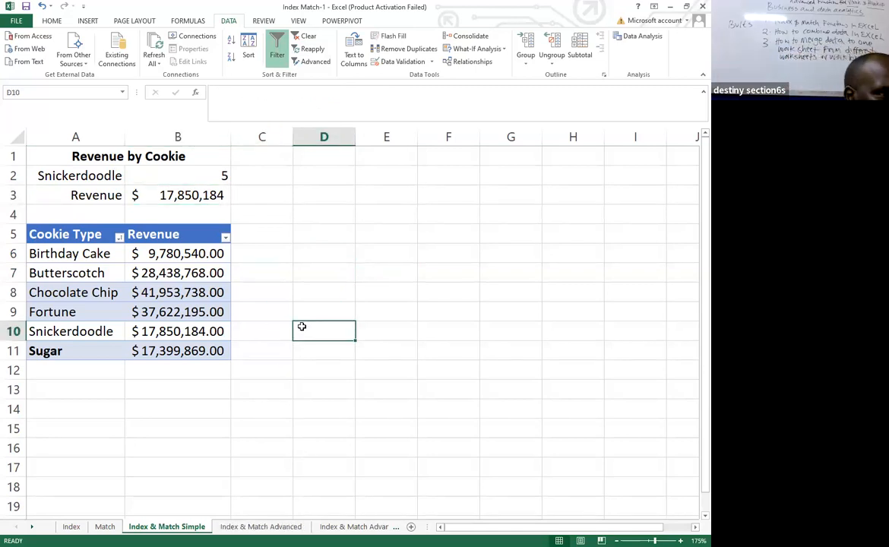
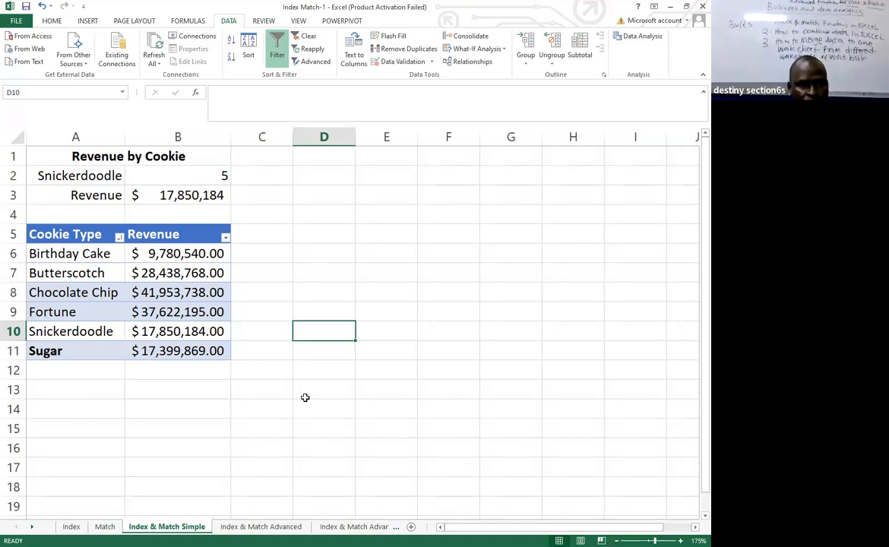
key(alt+Tab)
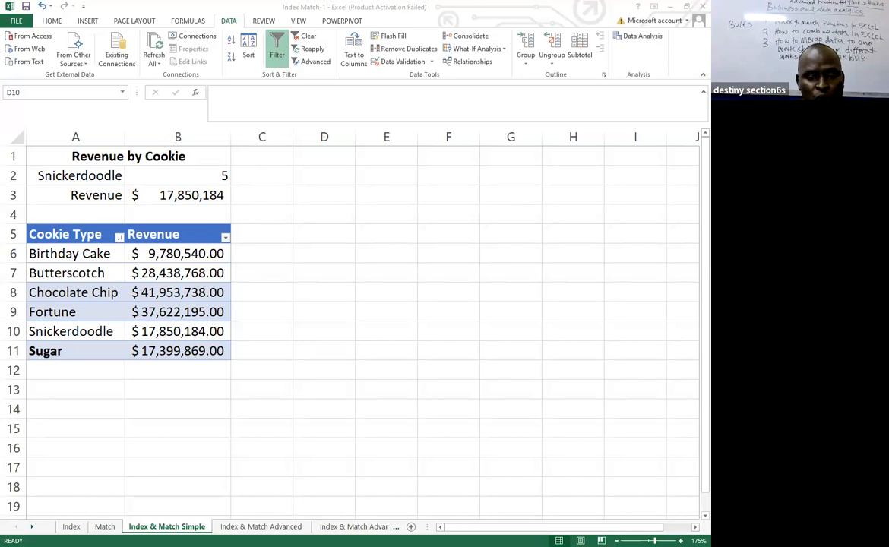
click(178, 448)
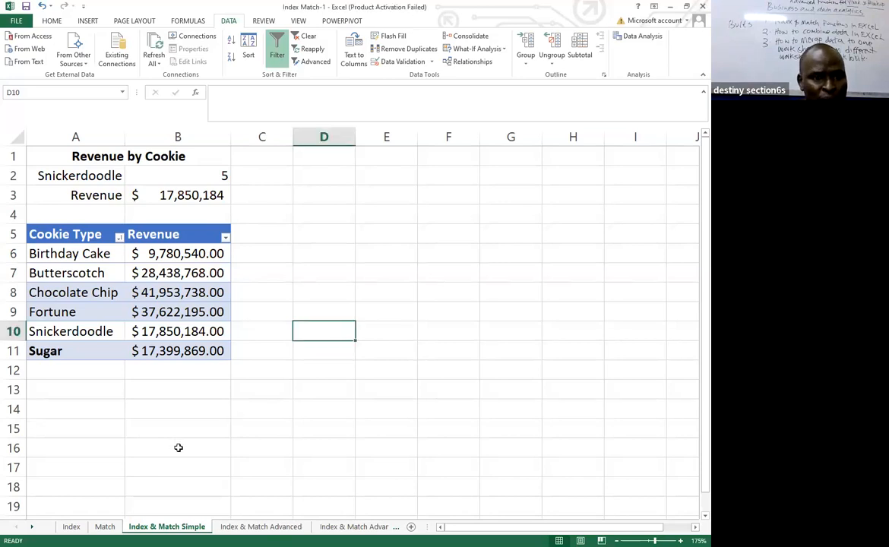
click(431, 521)
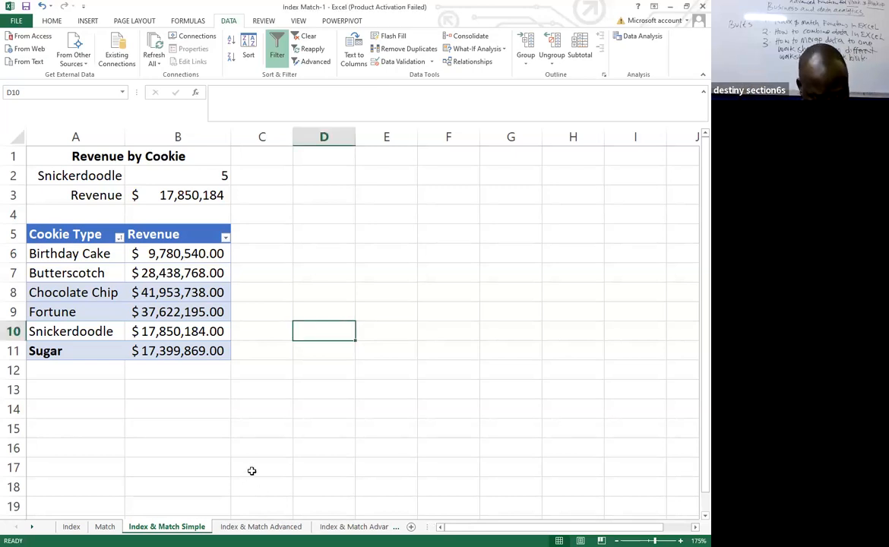
On the Index & Match Advanced sheet, start a MATCH function in D3 with C3 as the lookup value.
click(261, 527)
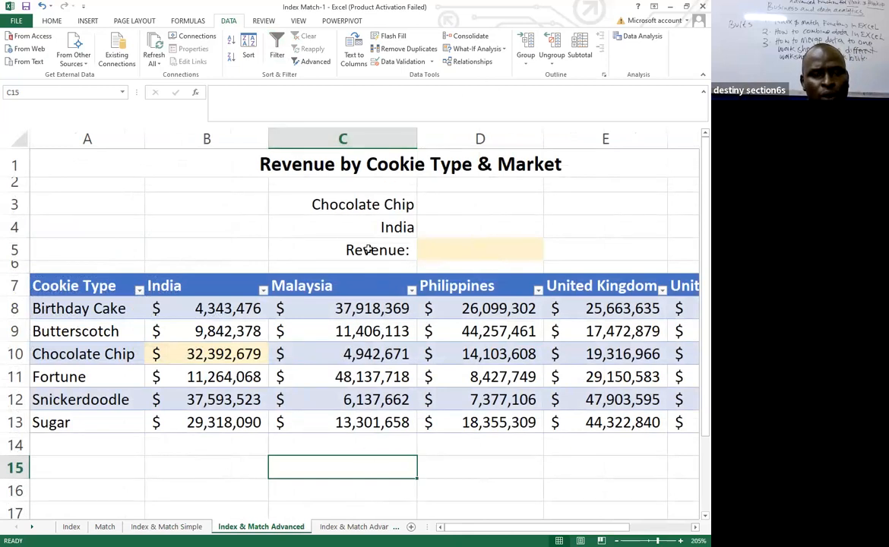
click(455, 206)
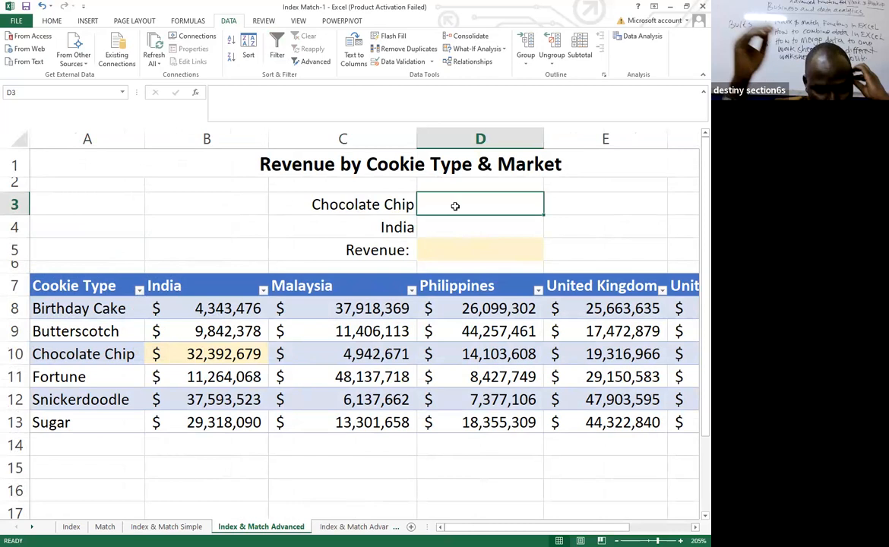
text(=)
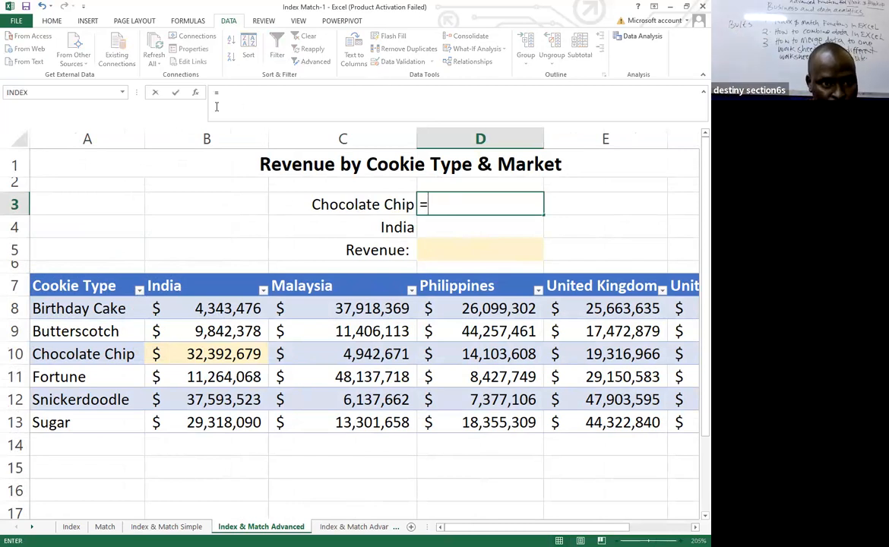
click(196, 94)
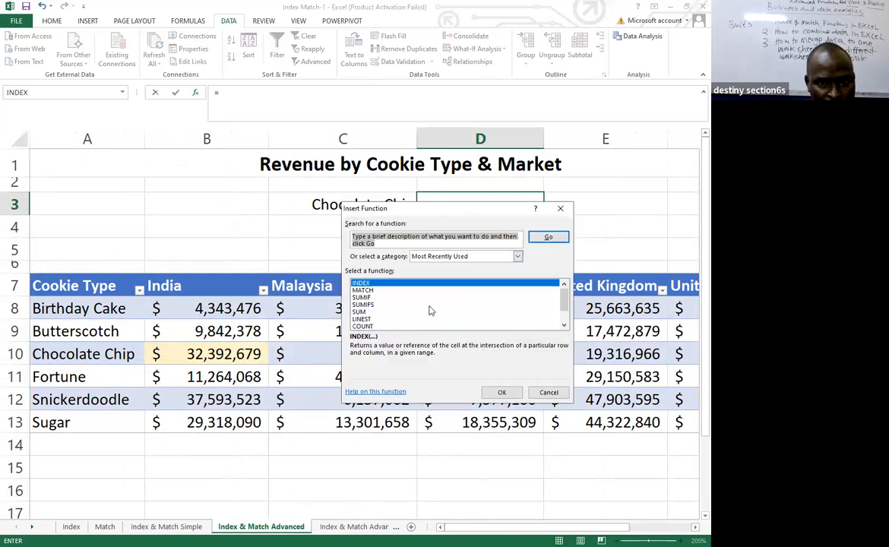
click(377, 290)
click(501, 392)
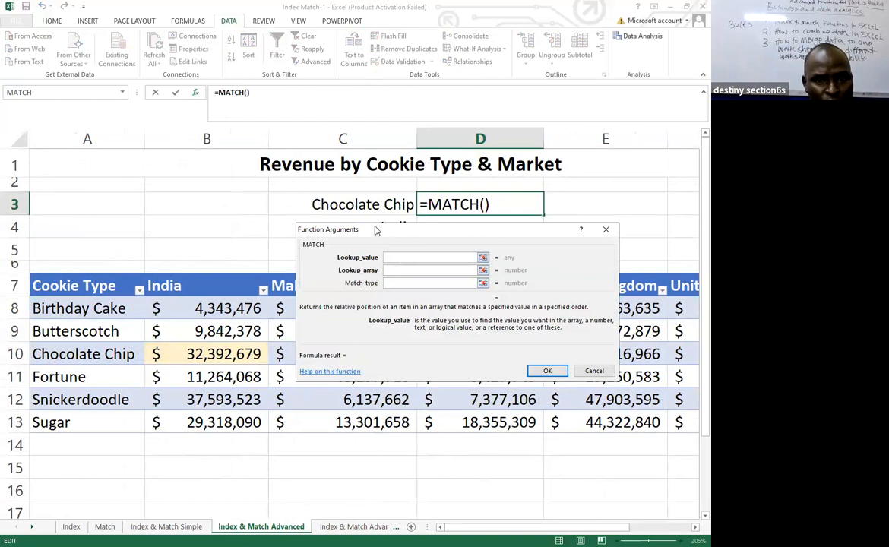
drag(375, 230, 375, 270)
click(358, 204)
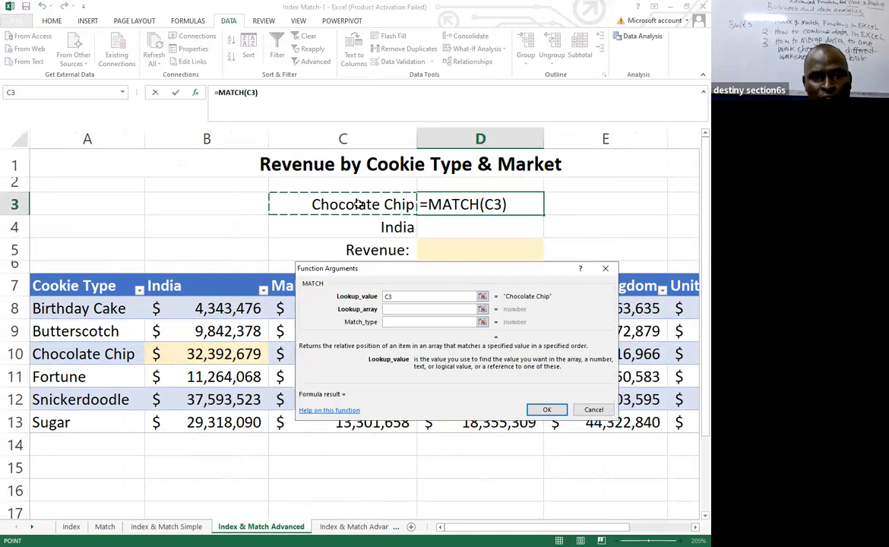
Complete D3's MATCH function with the Cookie Type column A8:A13 as the lookup array.
click(407, 310)
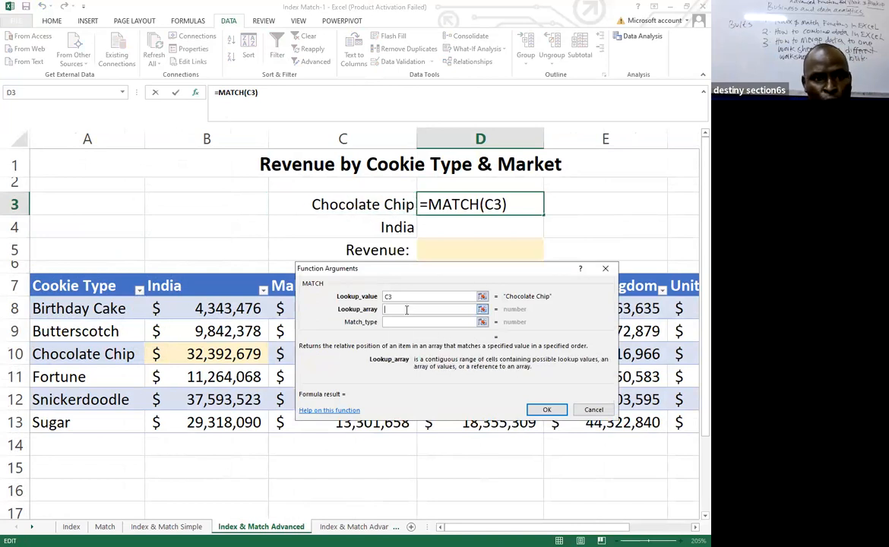
click(76, 308)
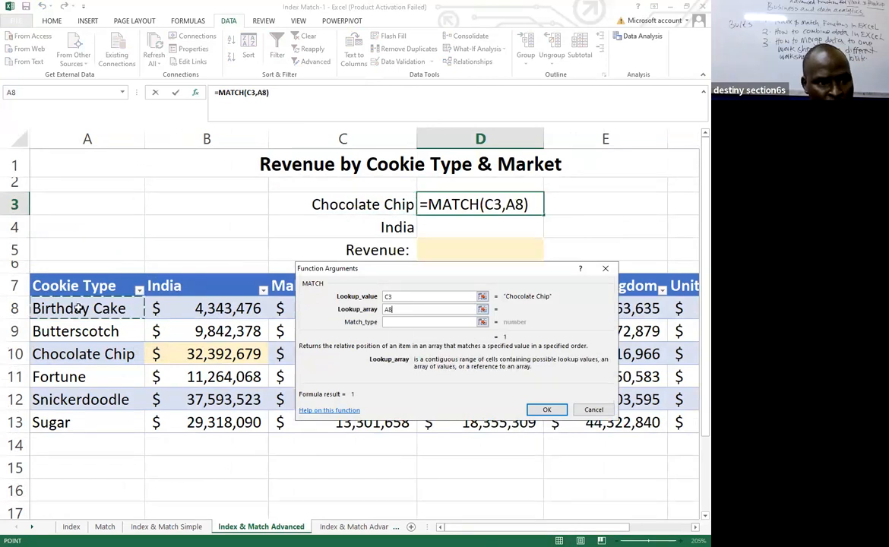
click(84, 420)
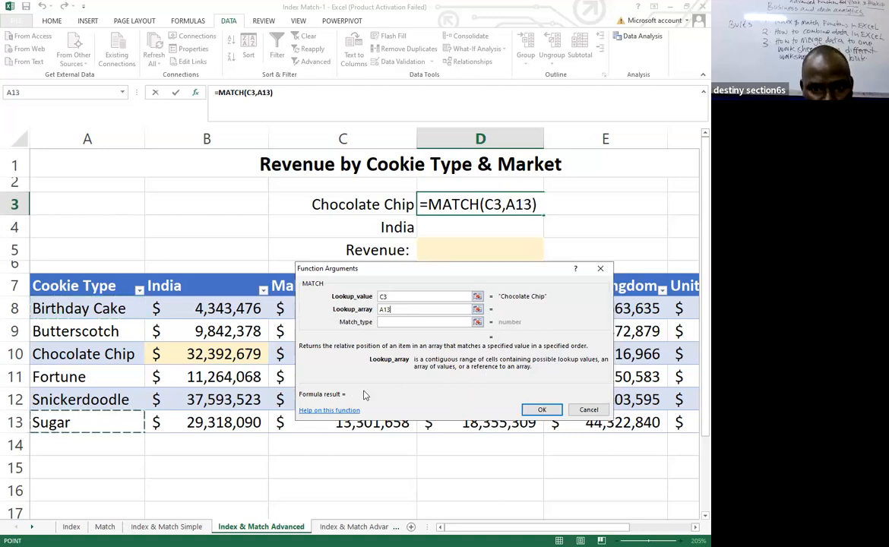
click(76, 304)
click(61, 277)
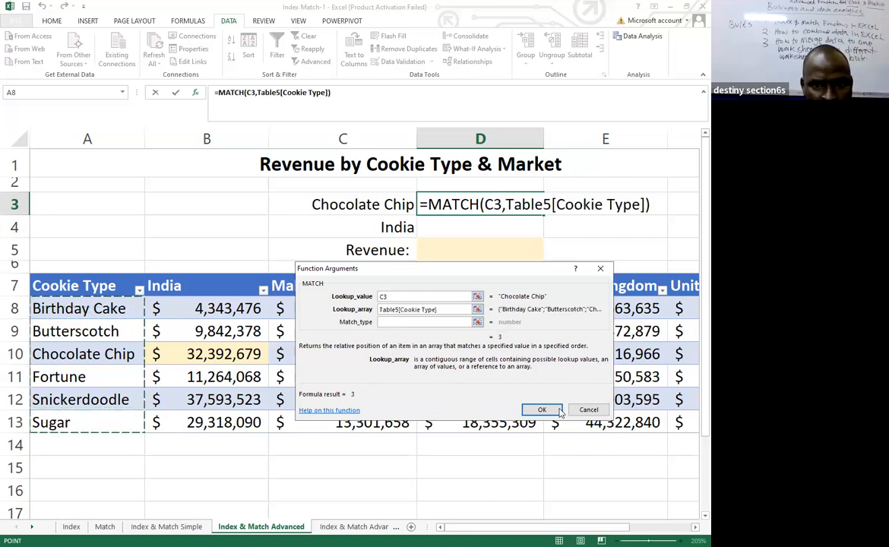
click(540, 412)
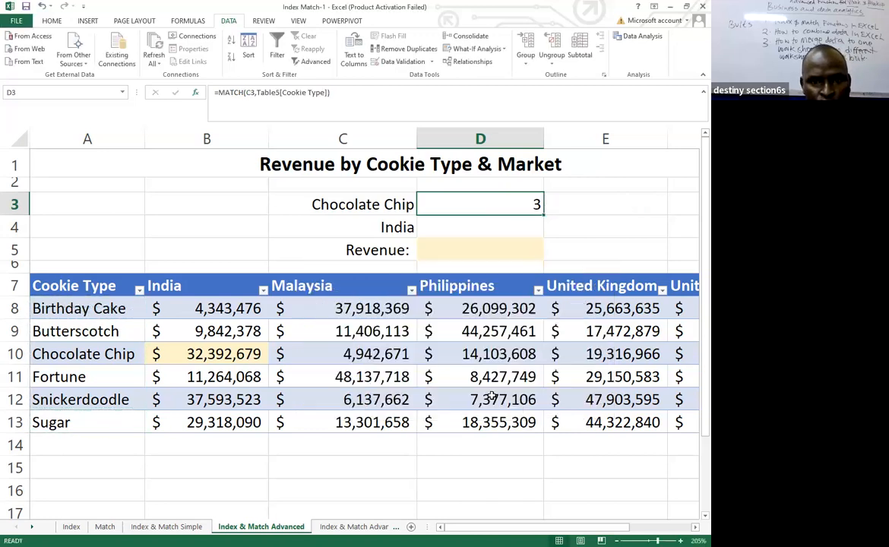
Start a MATCH function in D4 with the India column header in B7 as the lookup value.
click(455, 227)
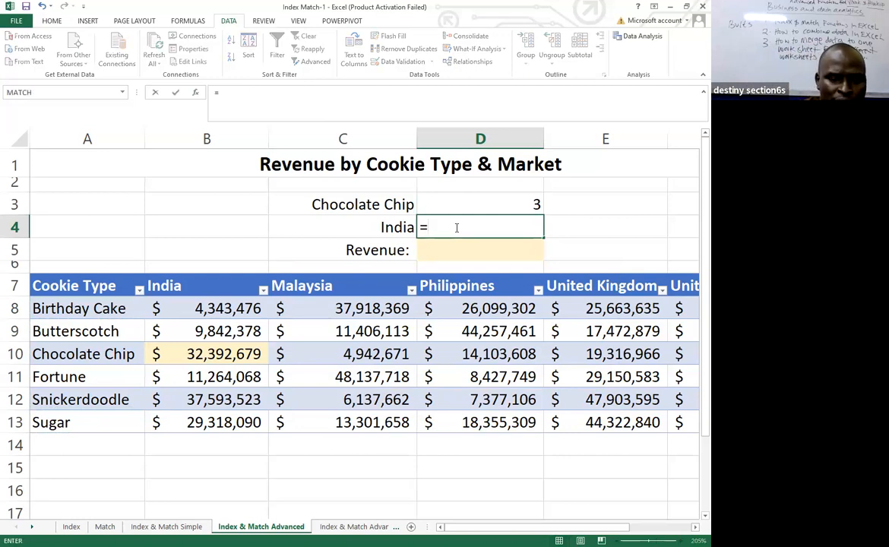
click(197, 92)
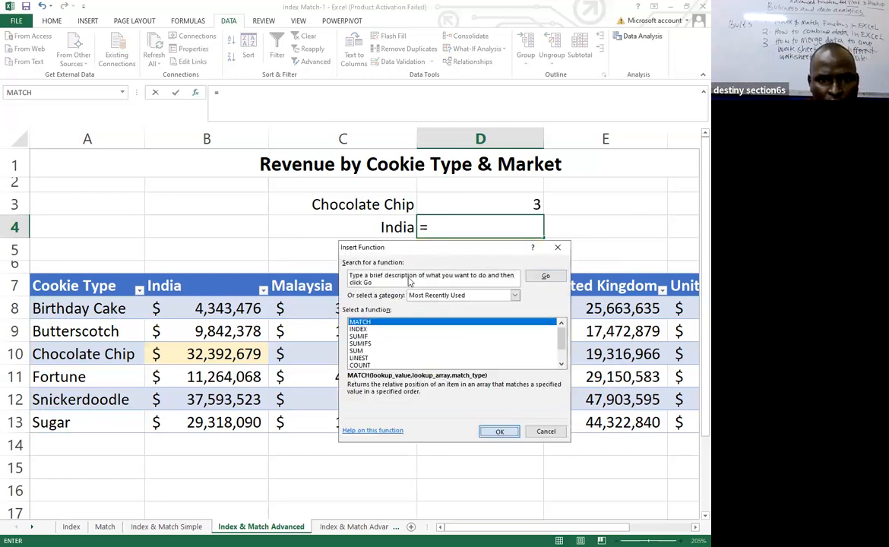
key(Return)
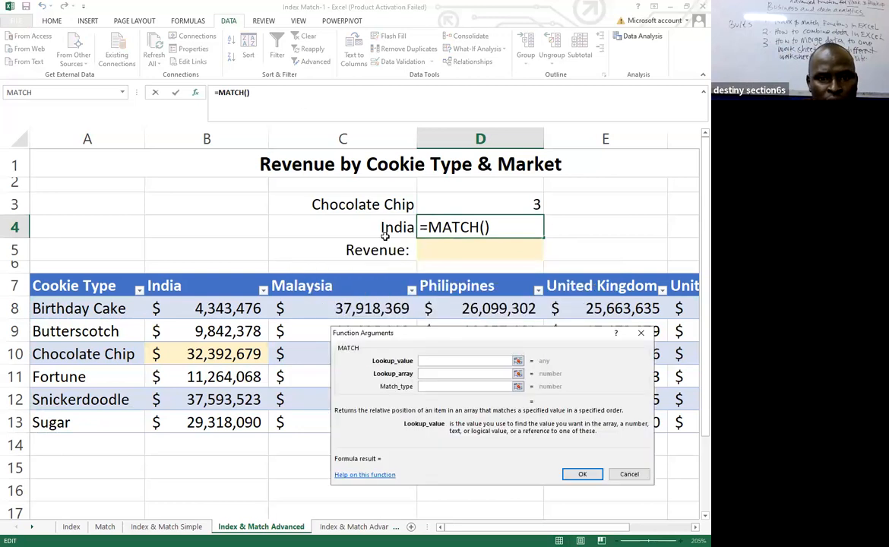
click(386, 227)
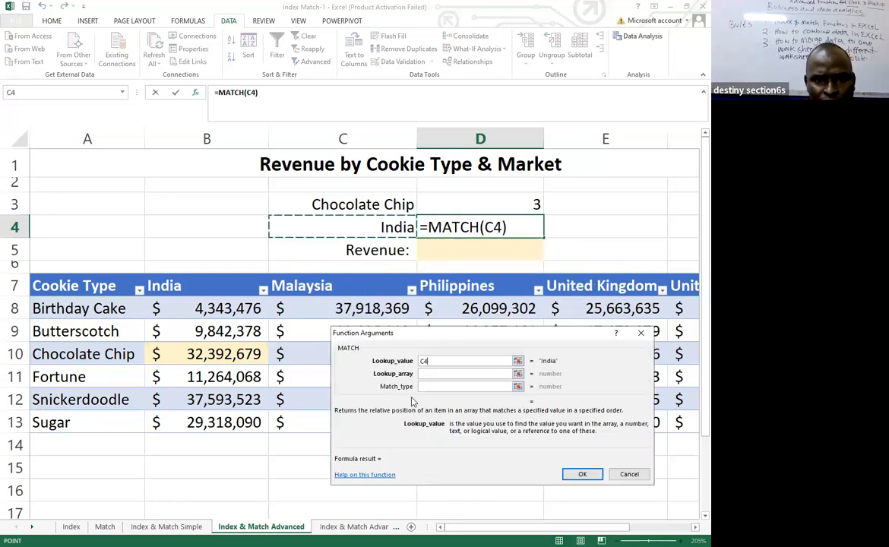
click(431, 374)
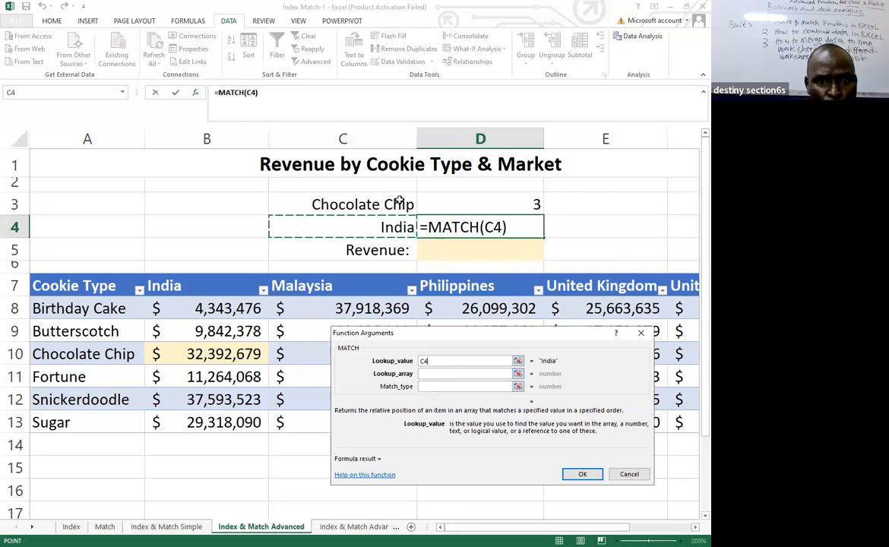
click(177, 286)
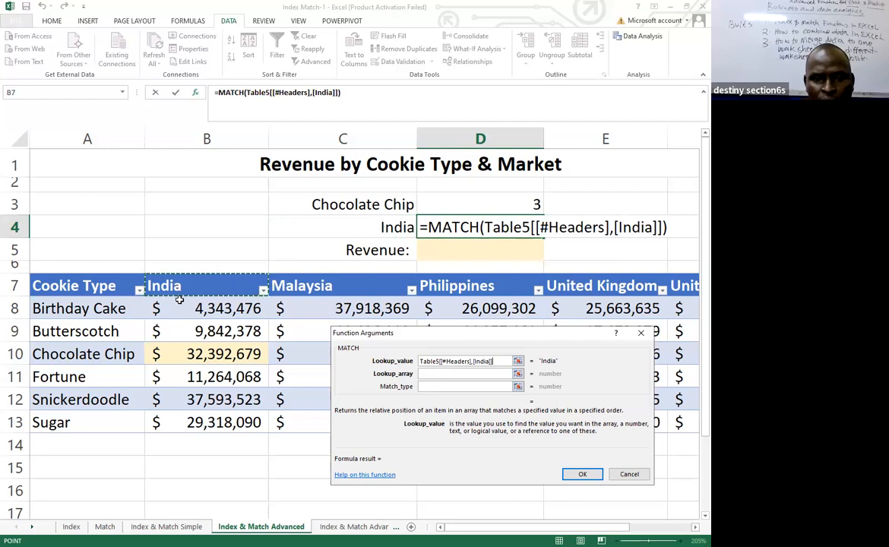
Complete D4's MATCH function with the market headers from India to United States as the lookup array, leaving the match type empty.
click(430, 374)
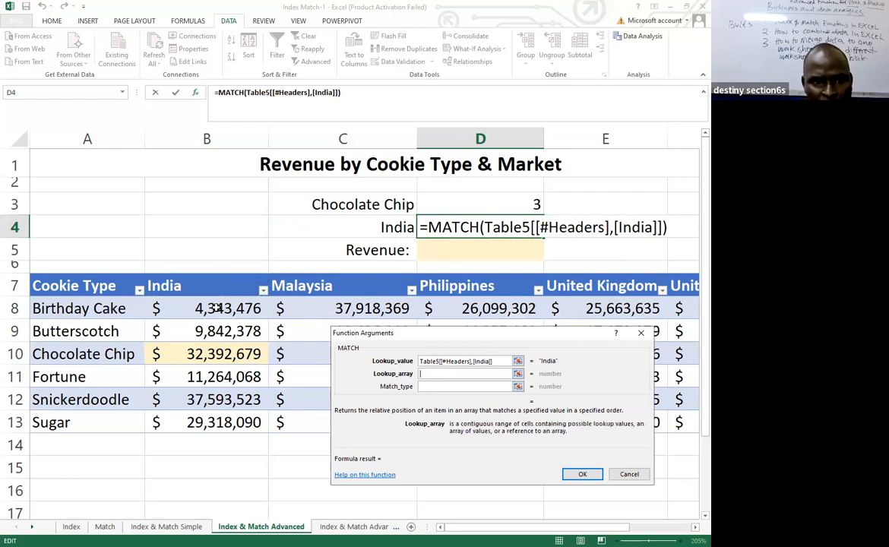
click(167, 284)
drag(167, 284, 465, 287)
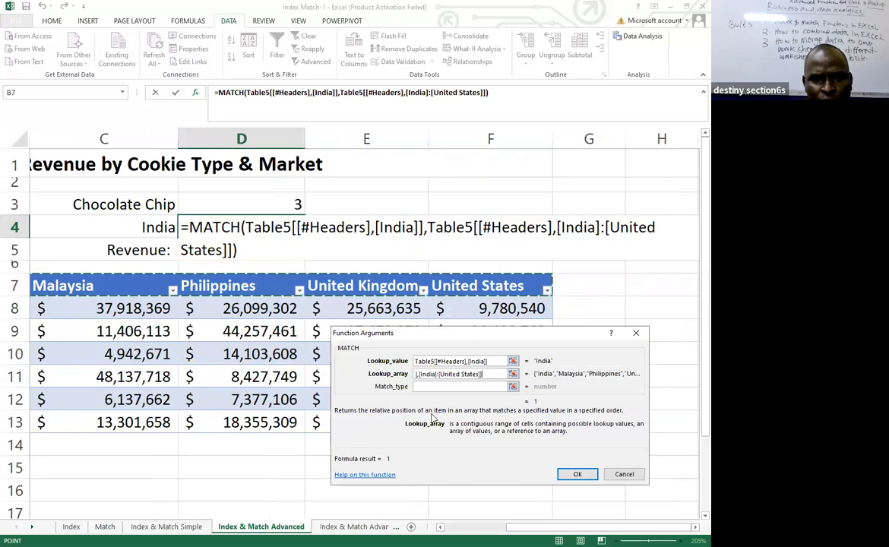
click(427, 387)
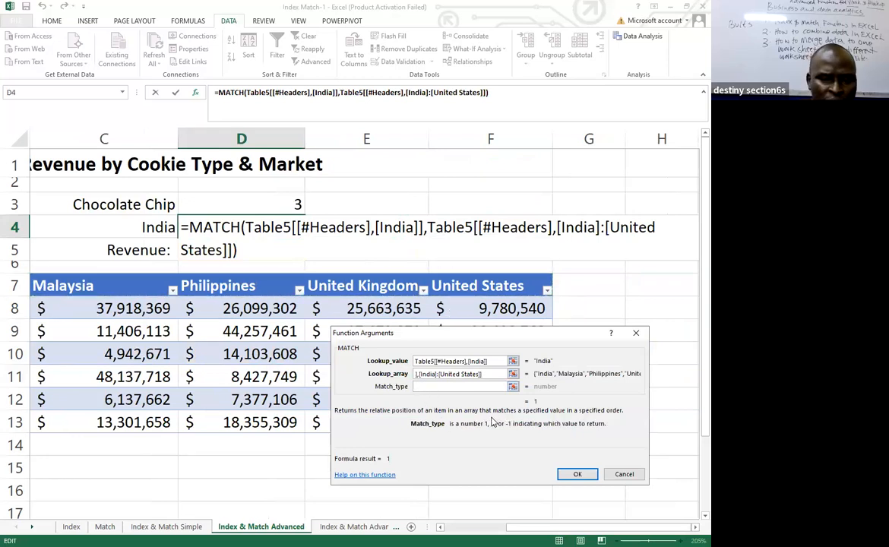
click(578, 474)
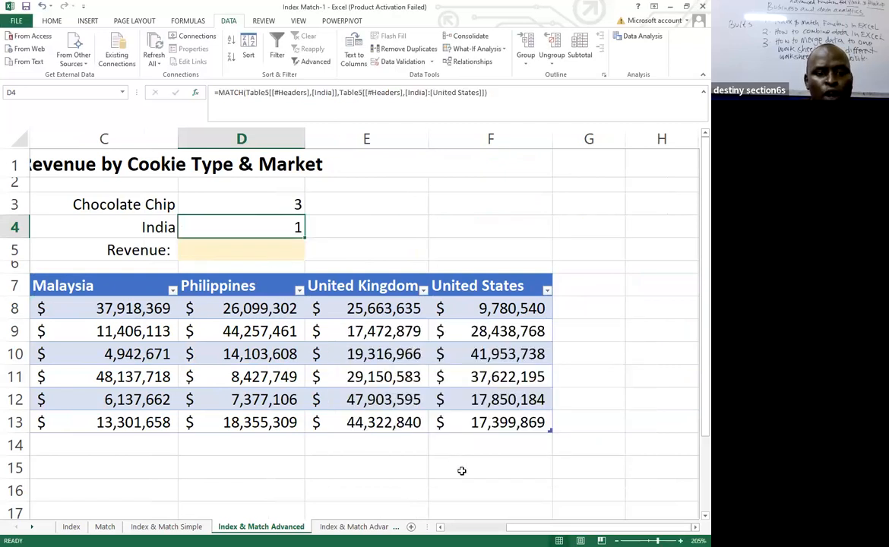
drag(600, 527, 547, 528)
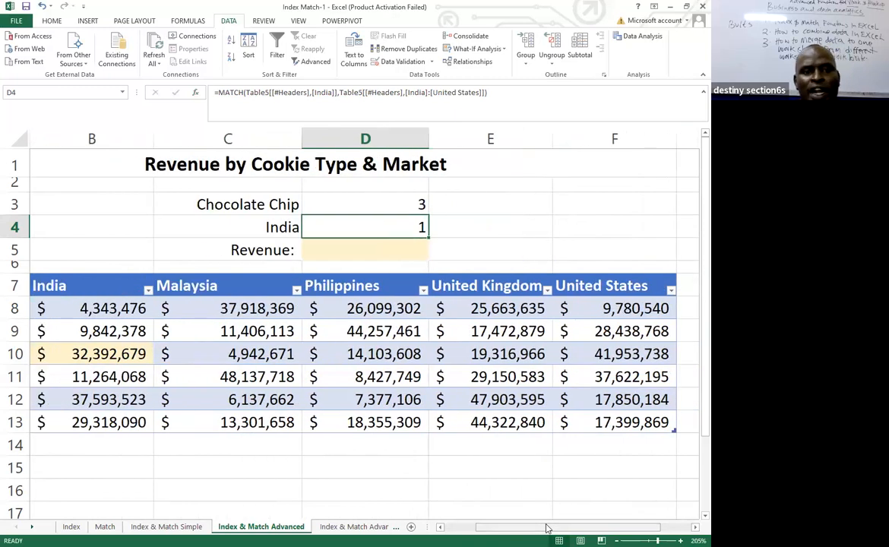
click(329, 246)
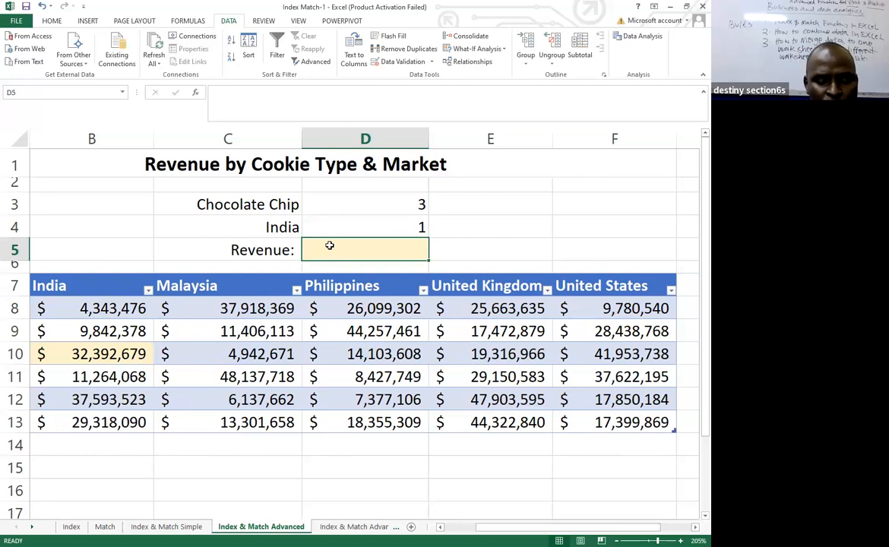
text(=)
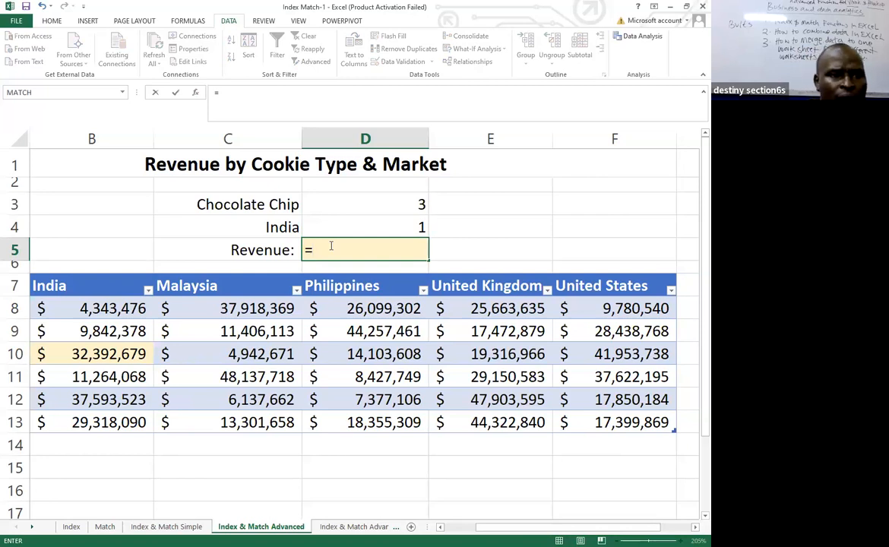
click(195, 92)
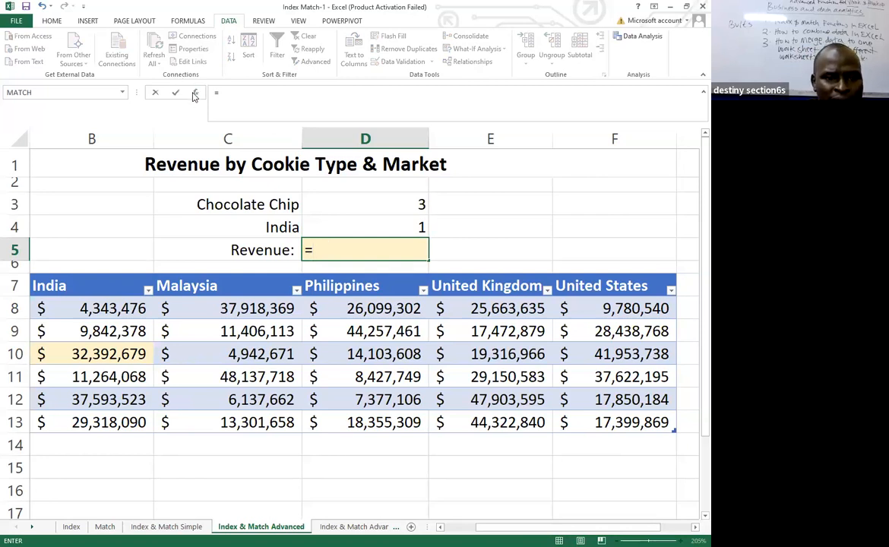
click(395, 393)
click(533, 495)
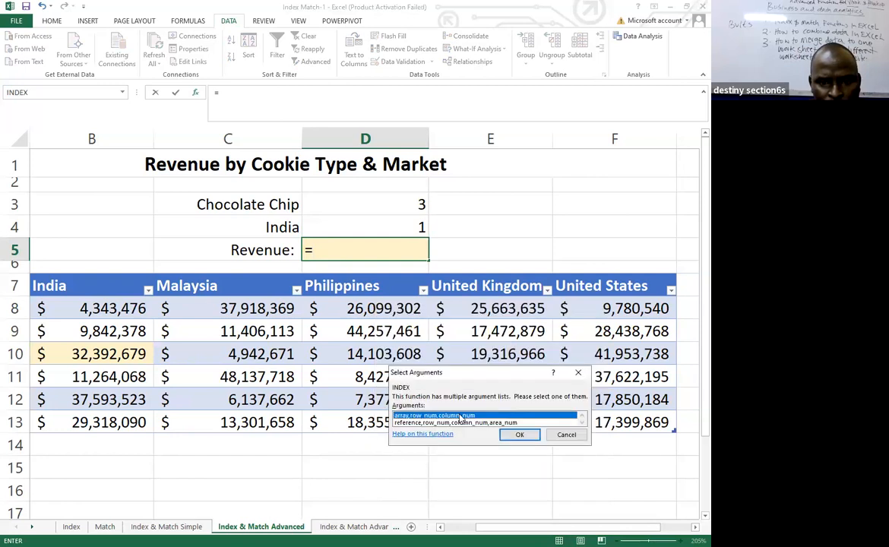
double_click(462, 416)
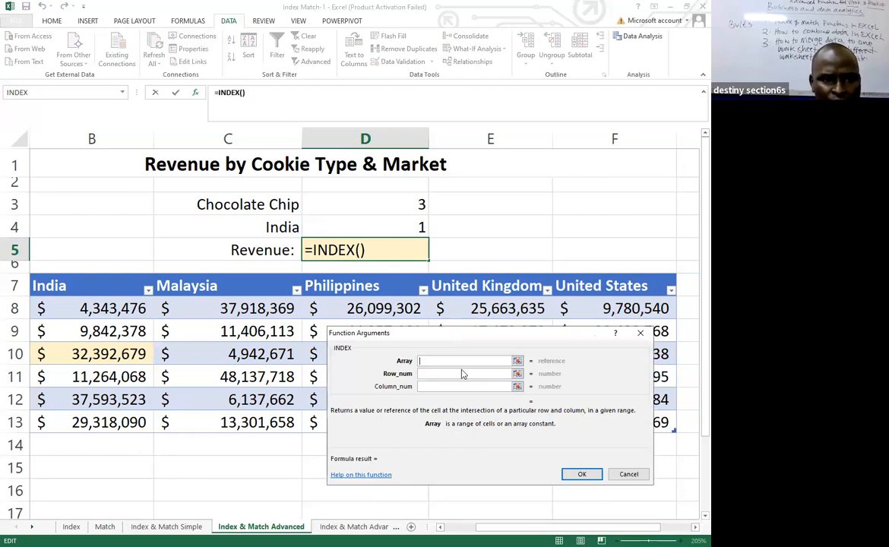
drag(456, 328, 469, 382)
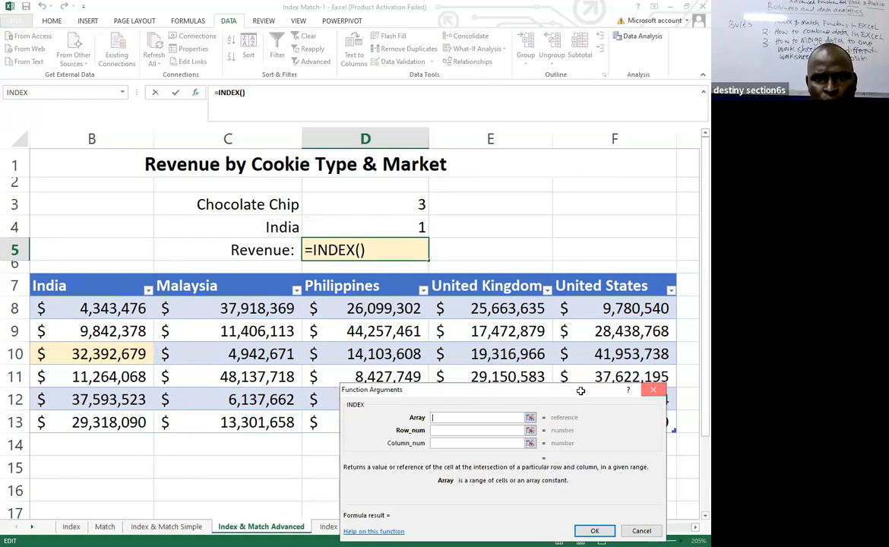
key(Escape)
Zoom the sheet out to 130% to show the whole revenue table from Cookie Type to United States.
click(505, 221)
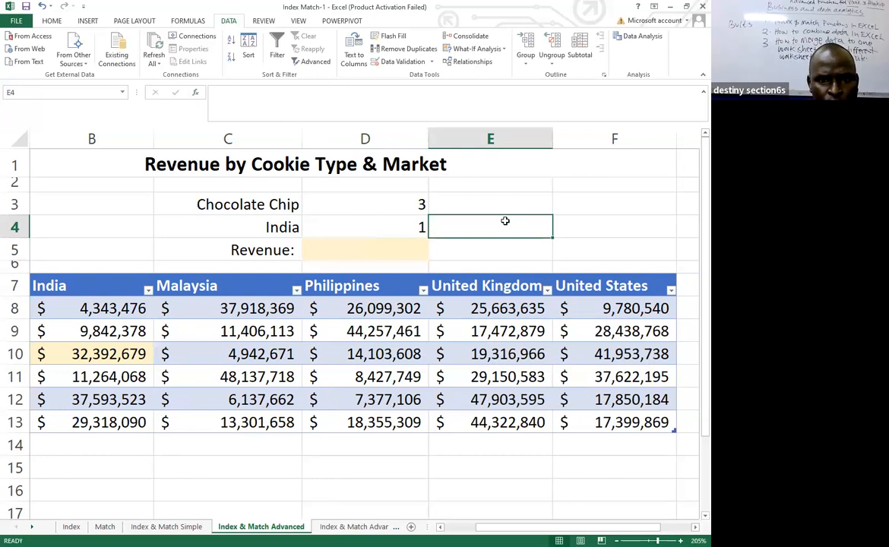
scroll(446, 445, down, 4)
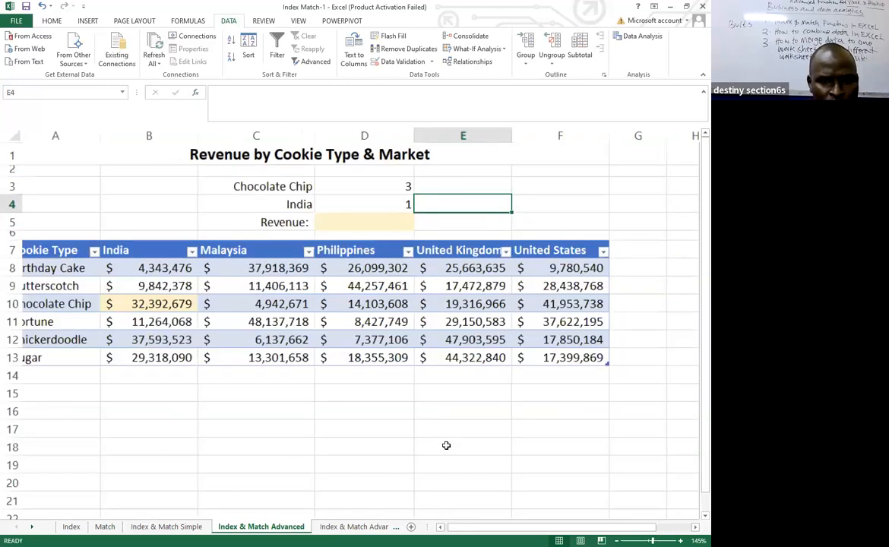
scroll(446, 445, down, 1)
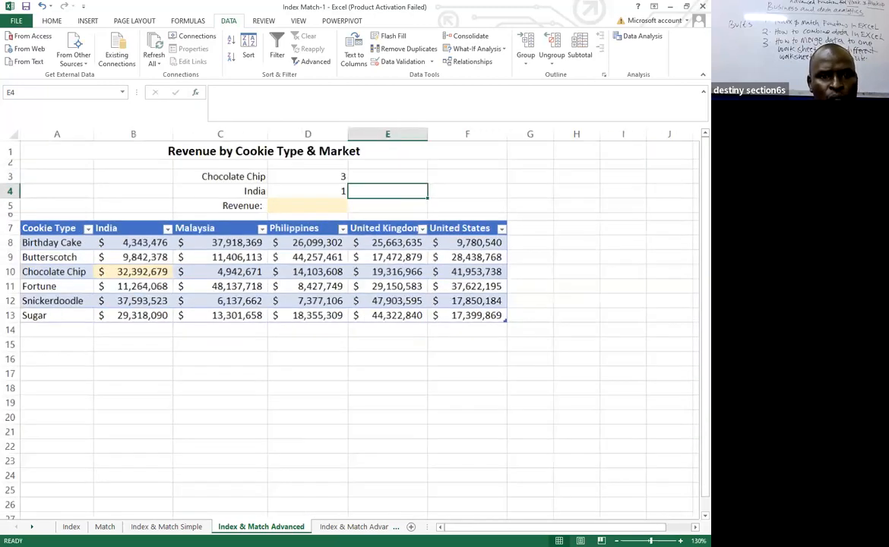
click(384, 370)
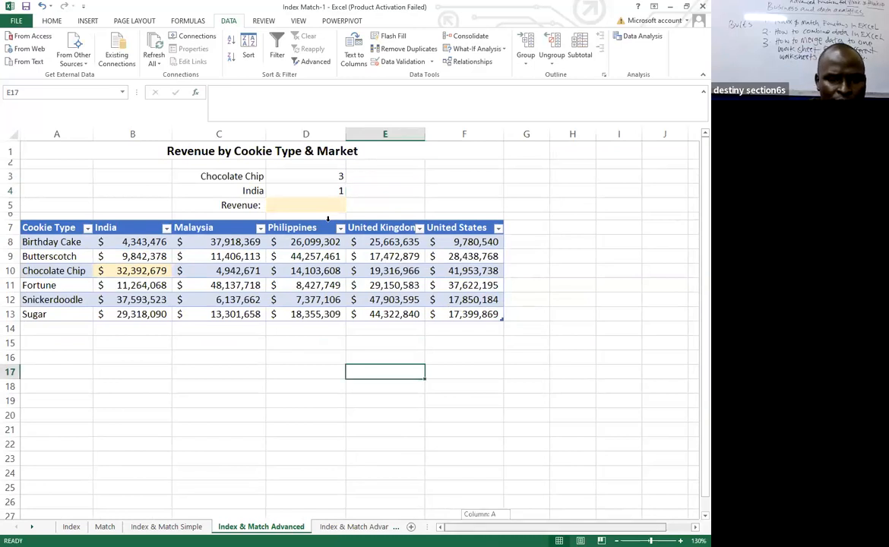
Start an INDEX function in D5 using the array, row_num, column_num form, with B8:F12 as the array.
click(328, 216)
text(=)
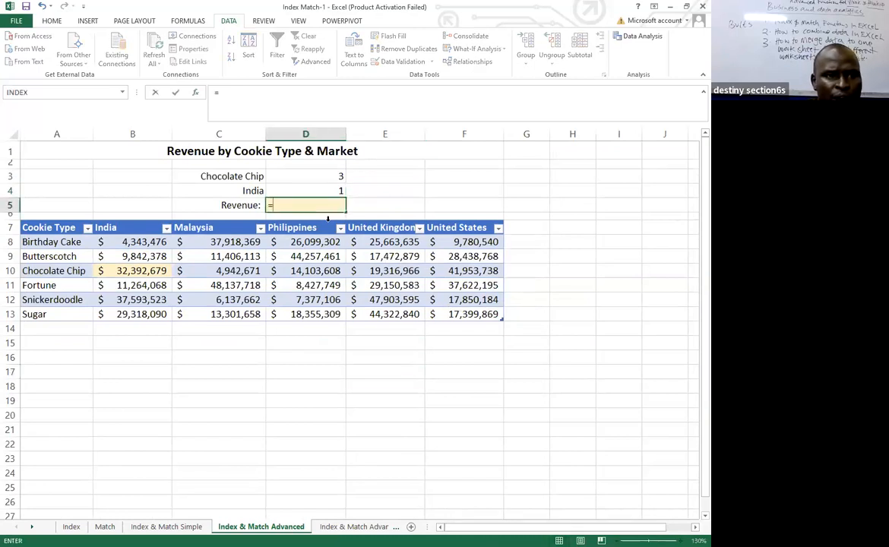
click(195, 92)
key(Return)
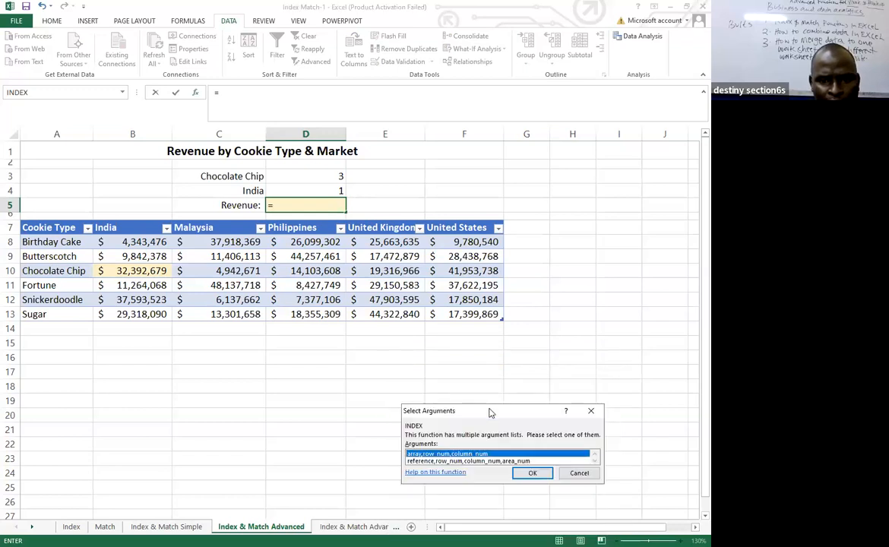
drag(488, 413, 387, 360)
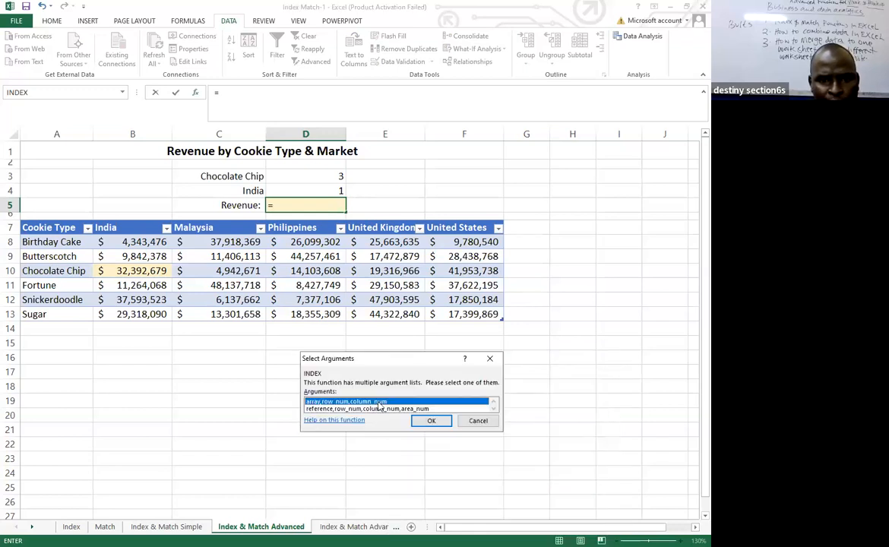
double_click(378, 402)
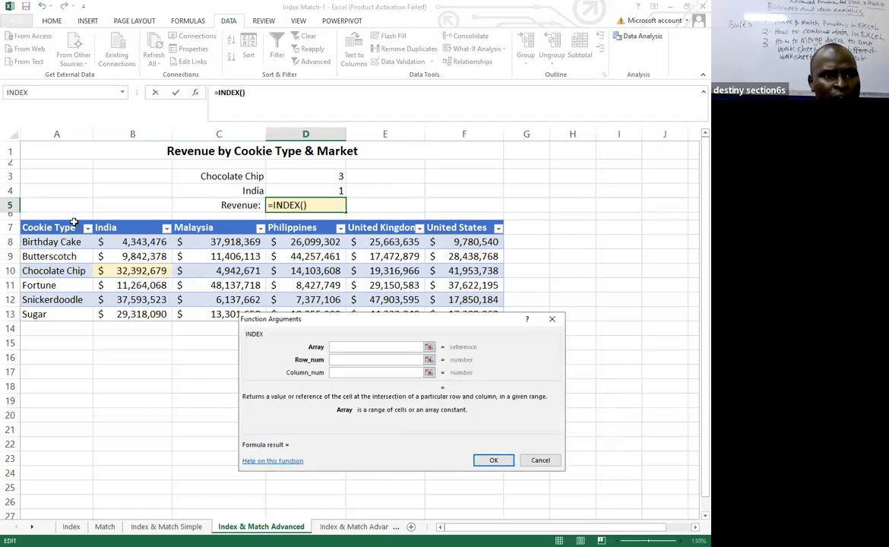
click(104, 243)
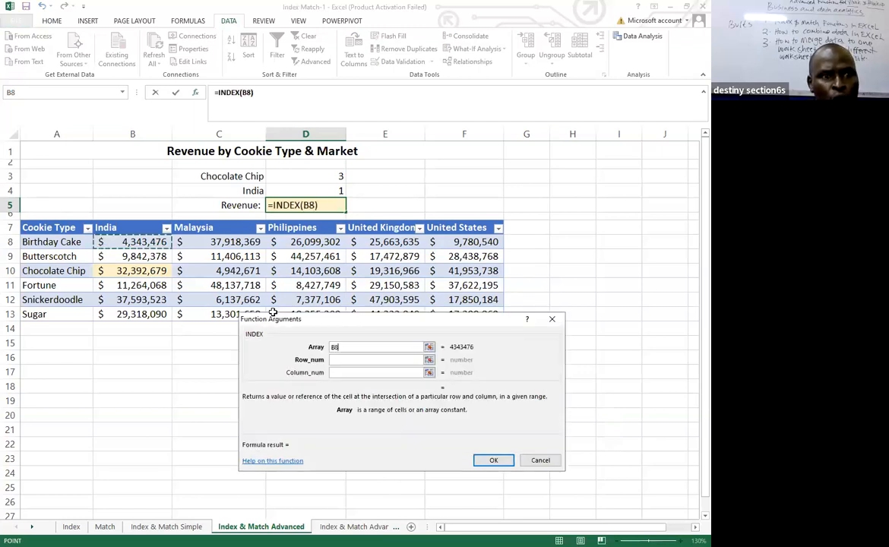
shift+click(474, 301)
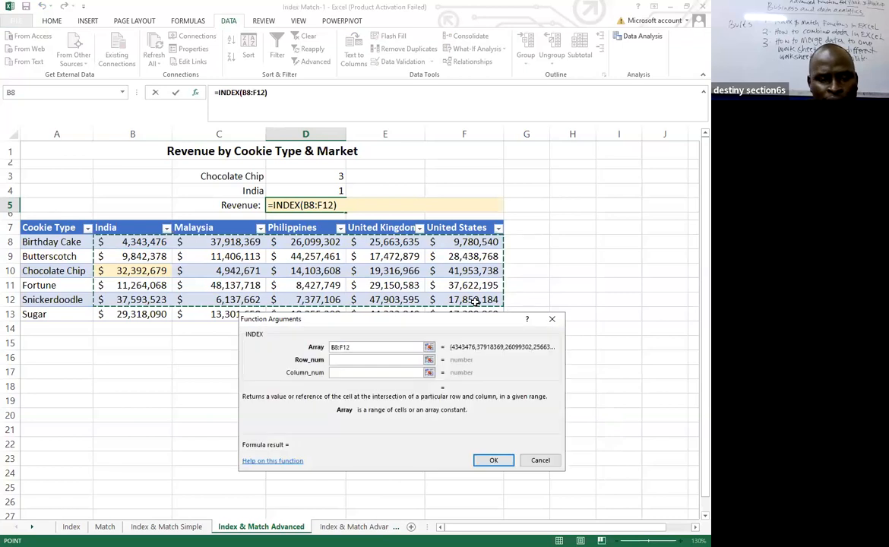
Complete D5's INDEX function with row number 1 and column number 3.
click(342, 360)
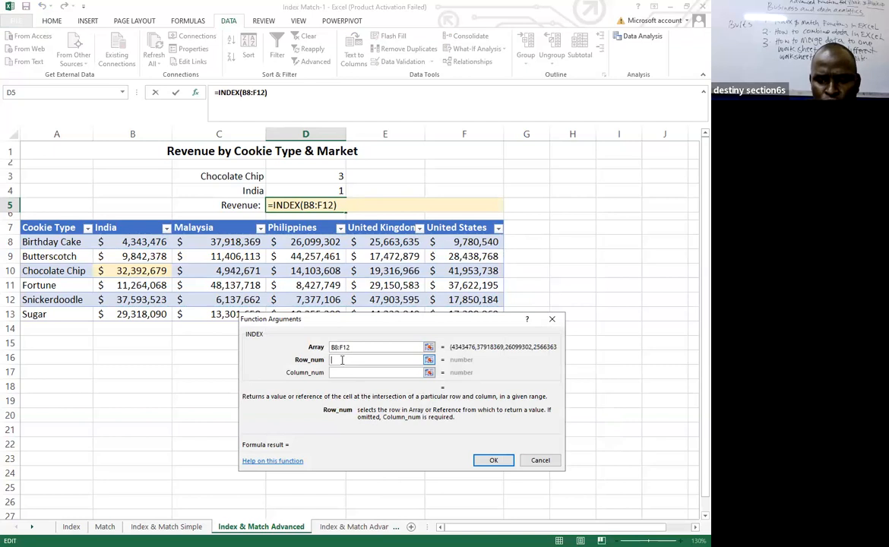
text(1)
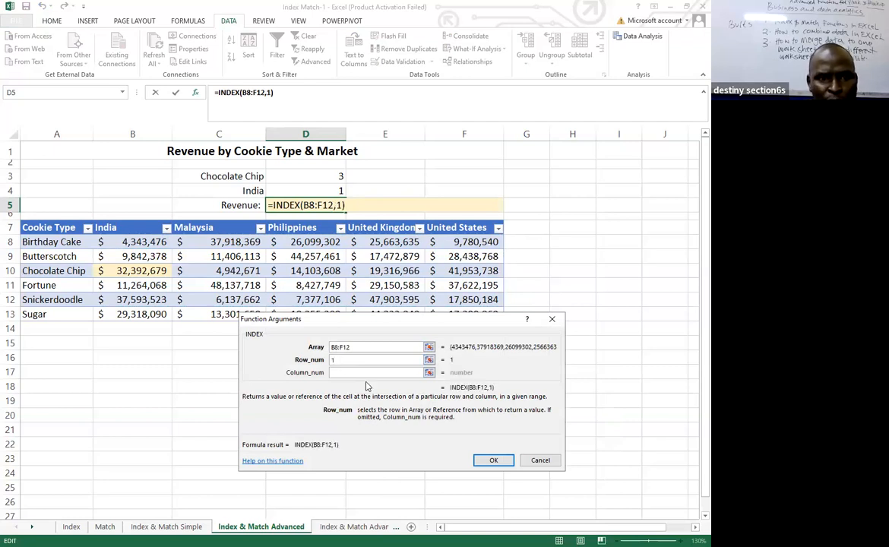
click(366, 374)
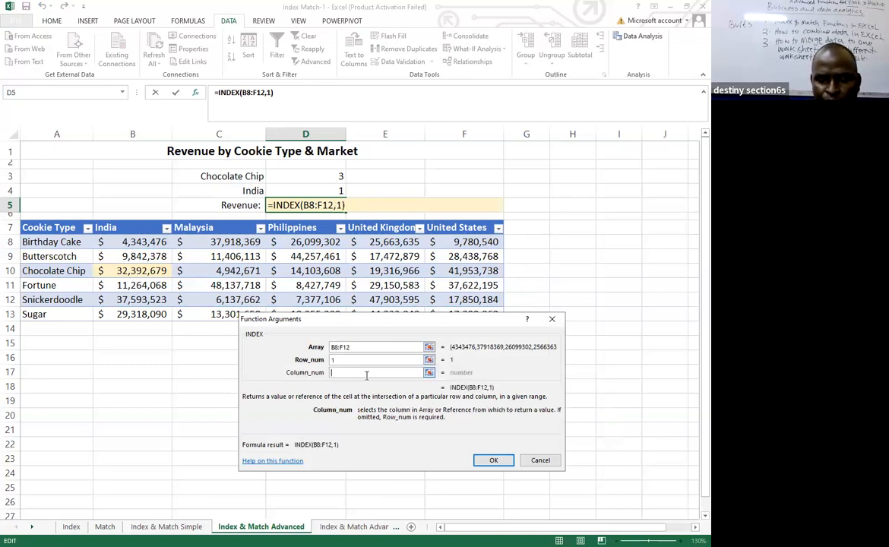
text(3)
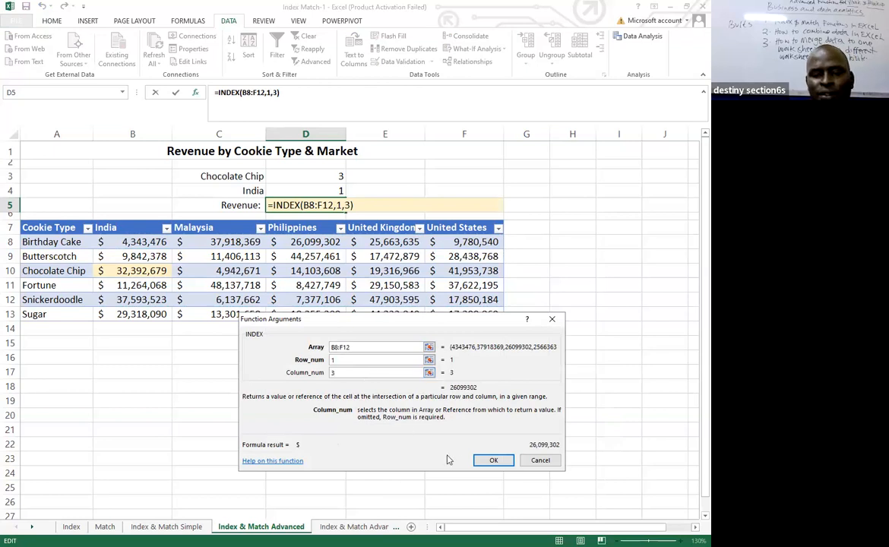
click(494, 461)
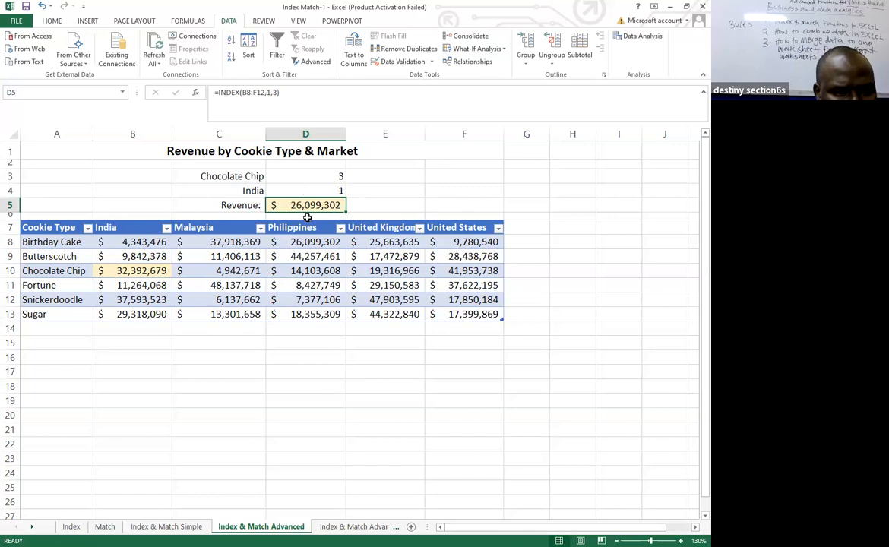
Review the formulas in D3 and D4, then clear the Chocolate Chip, India and Revenue result cells D3:D5.
click(312, 176)
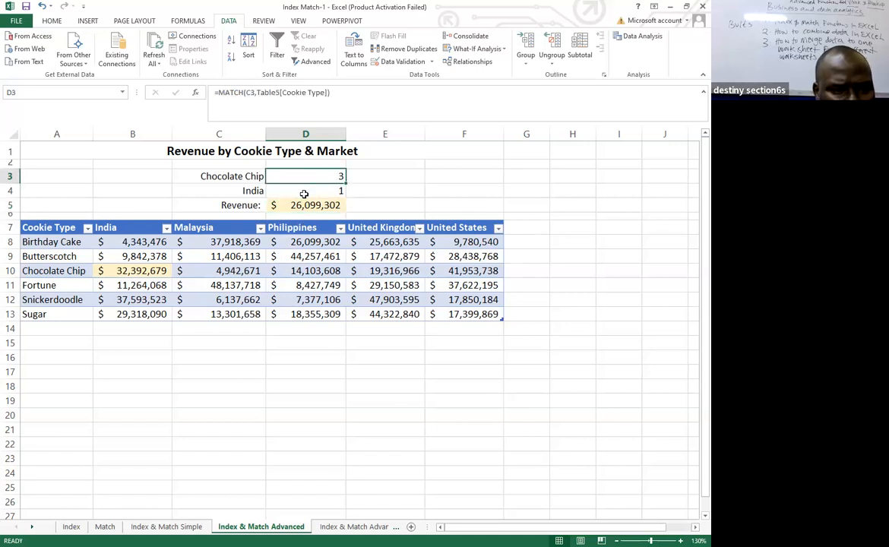
click(304, 191)
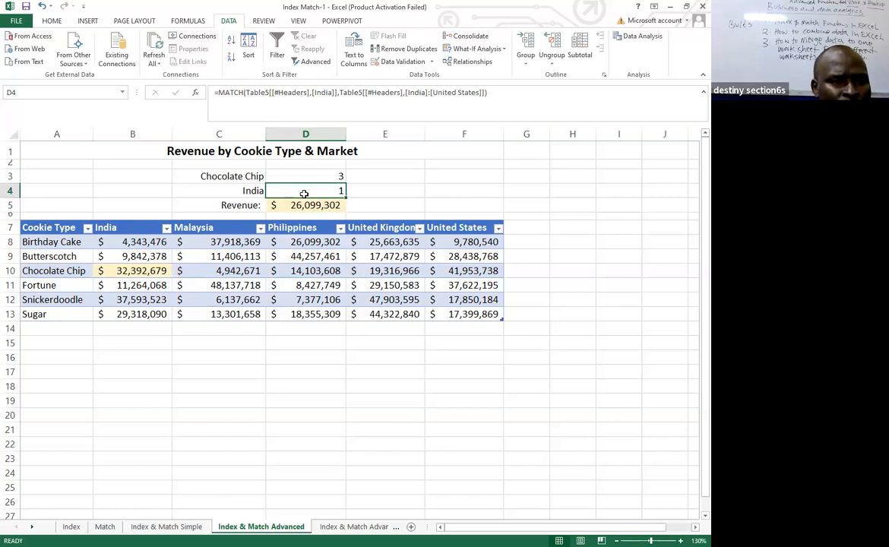
click(312, 208)
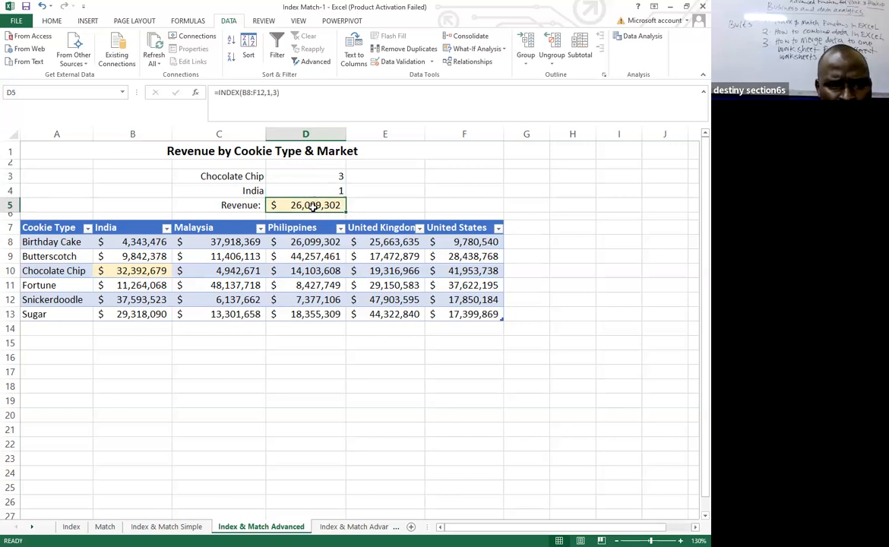
key(Delete)
click(322, 179)
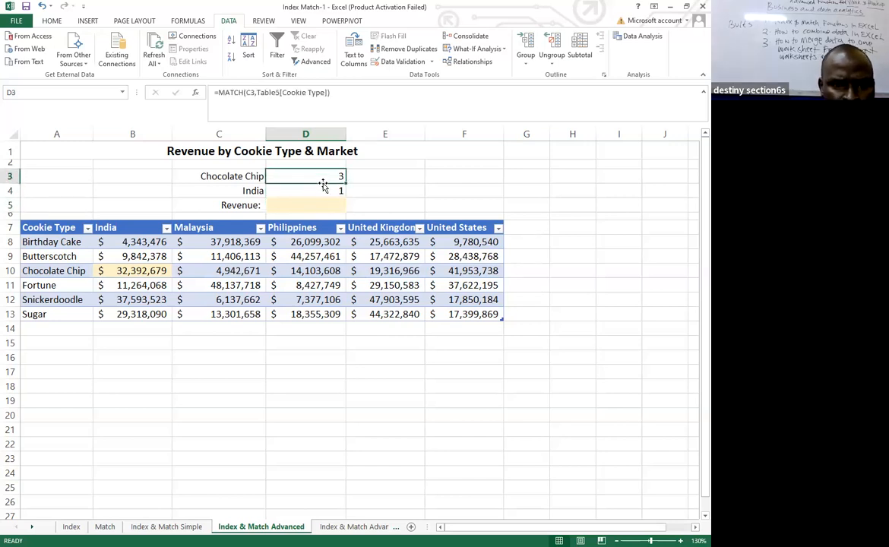
click(323, 191)
key(Delete)
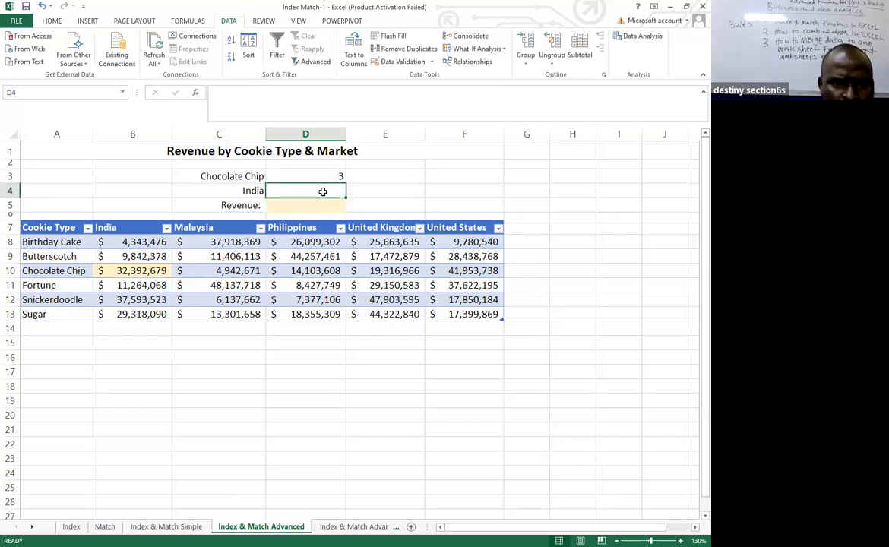
click(334, 174)
key(Delete)
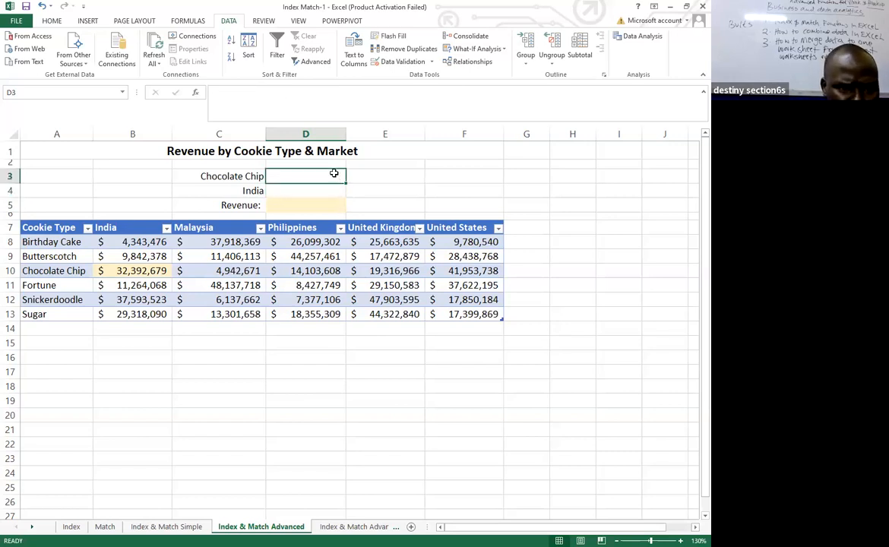
Enter a MATCH formula in D3 that looks up the Chocolate Chip label in C3 within the Cookie Type column A8:A13.
click(228, 398)
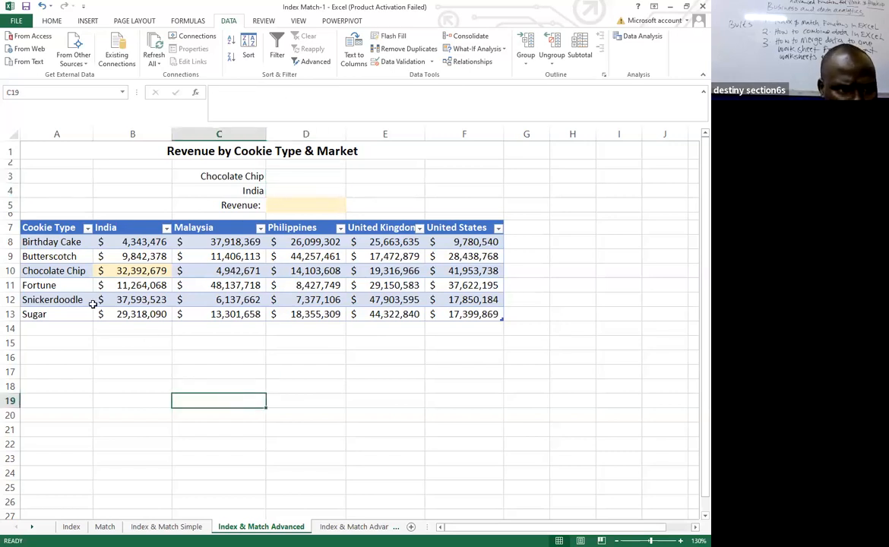
click(273, 176)
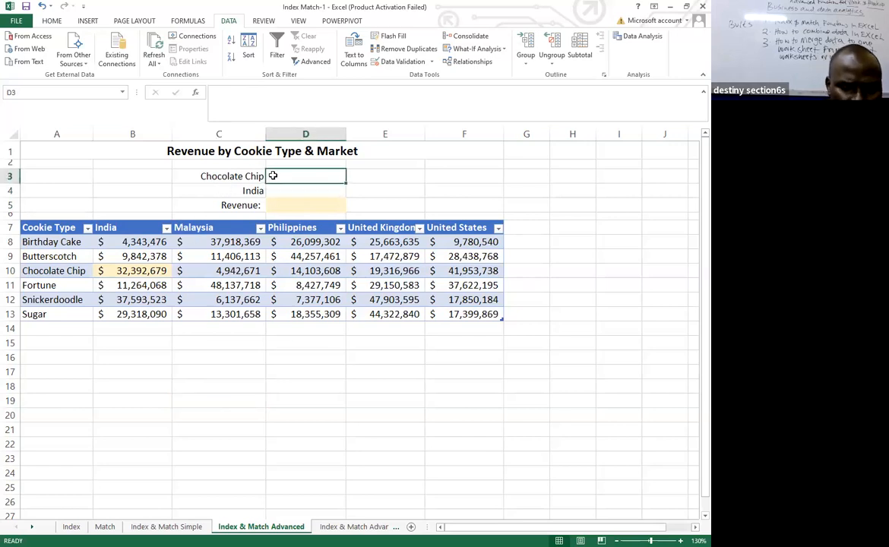
text(=)
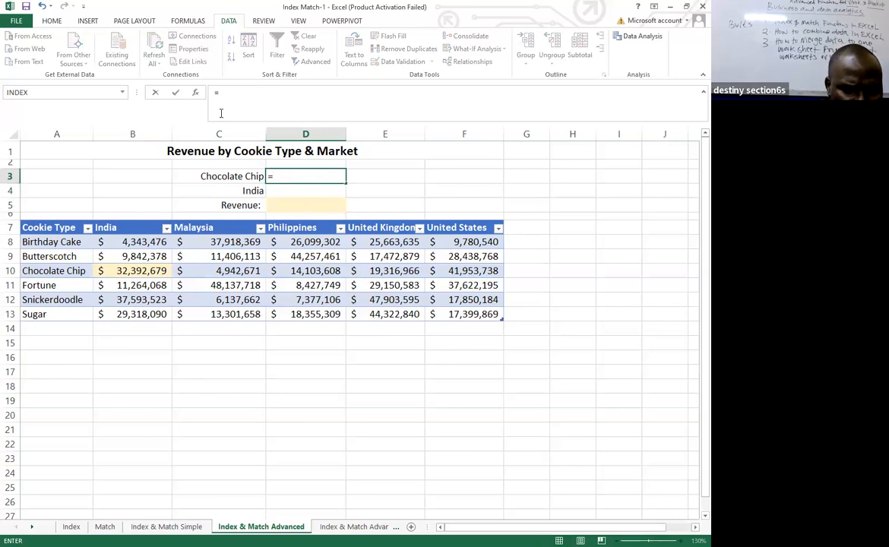
text(matc)
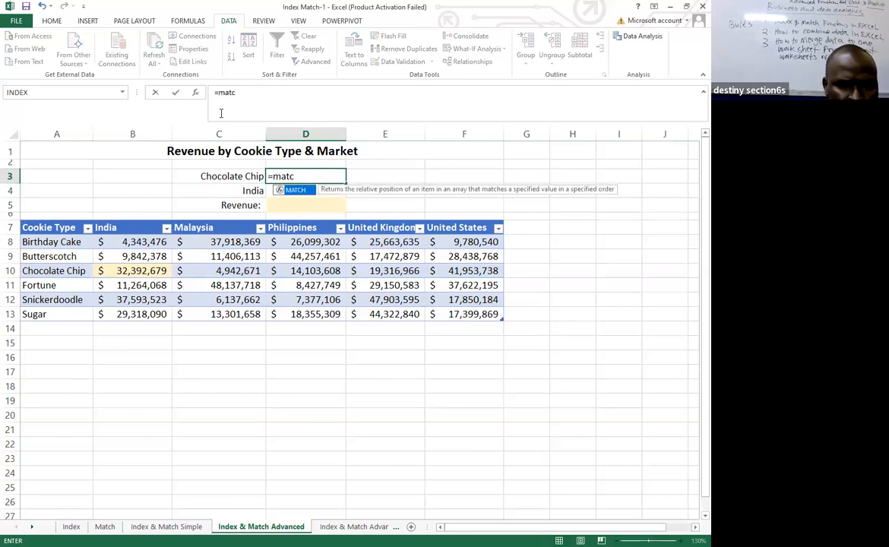
double_click(294, 190)
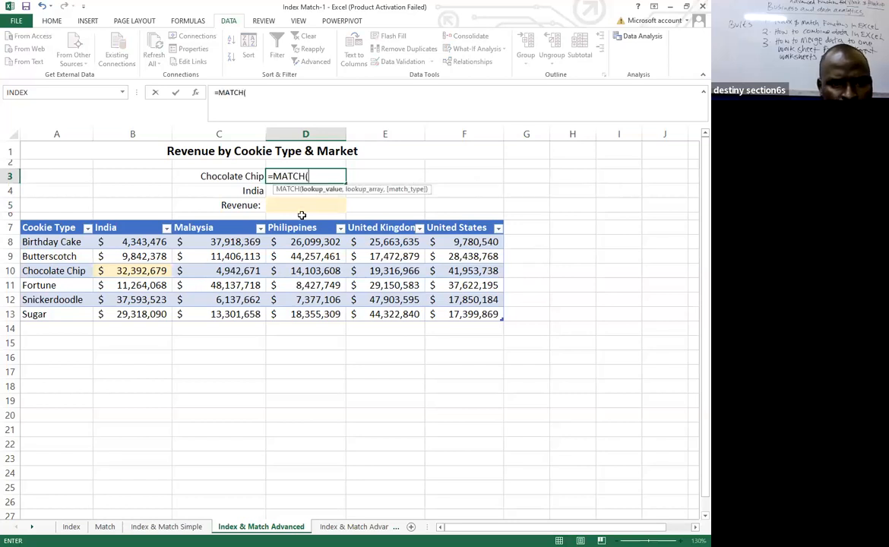
click(222, 175)
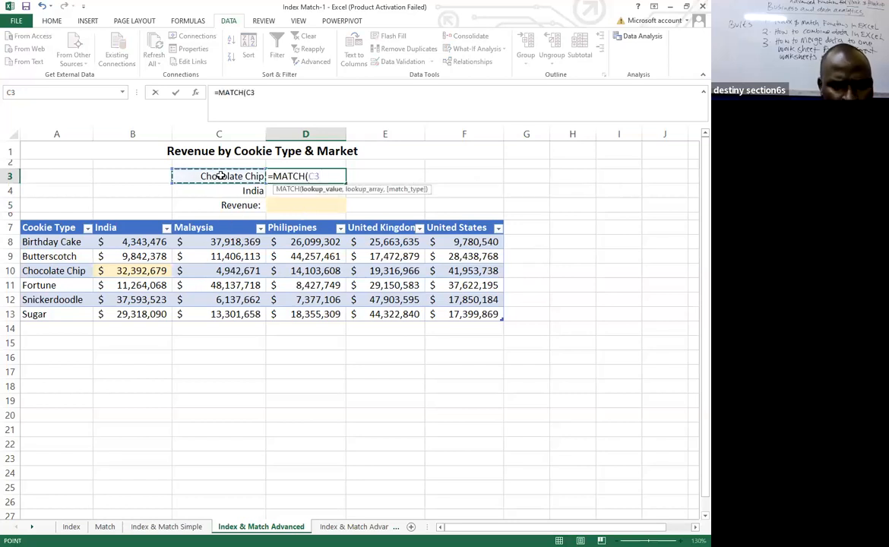
text(,)
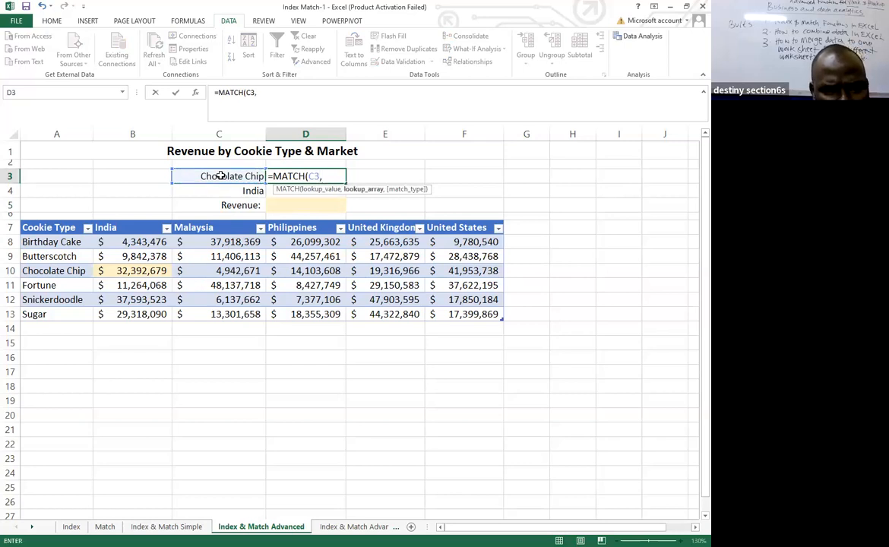
drag(43, 242, 57, 309)
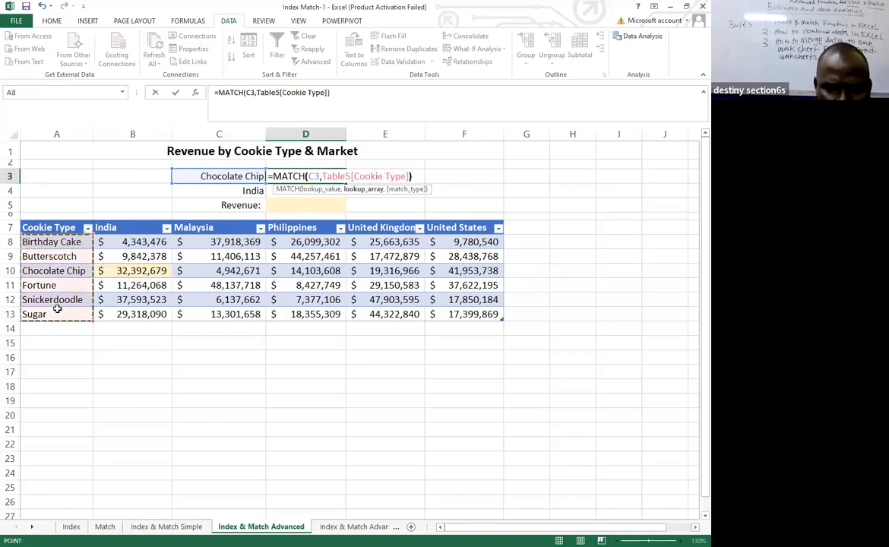
key(Return)
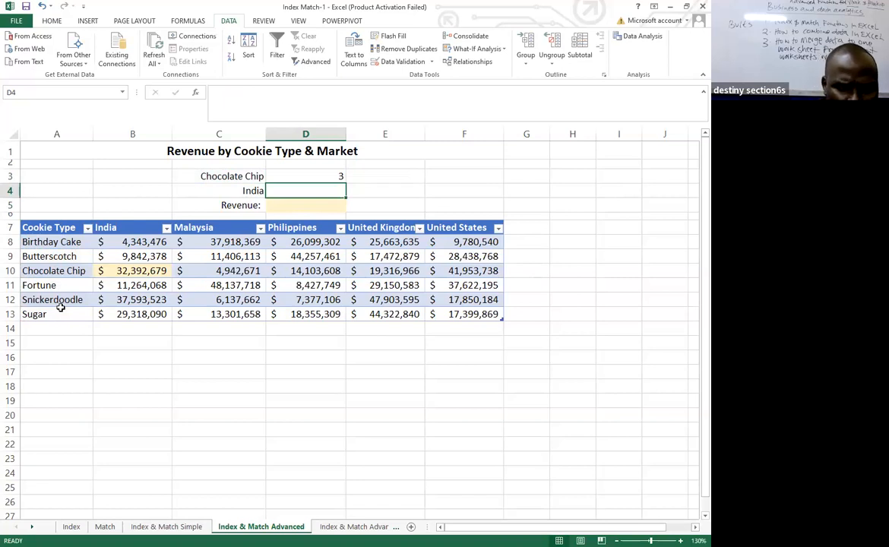
Start a MATCH function in D4 with the India label in C4 as the lookup value.
text(=)
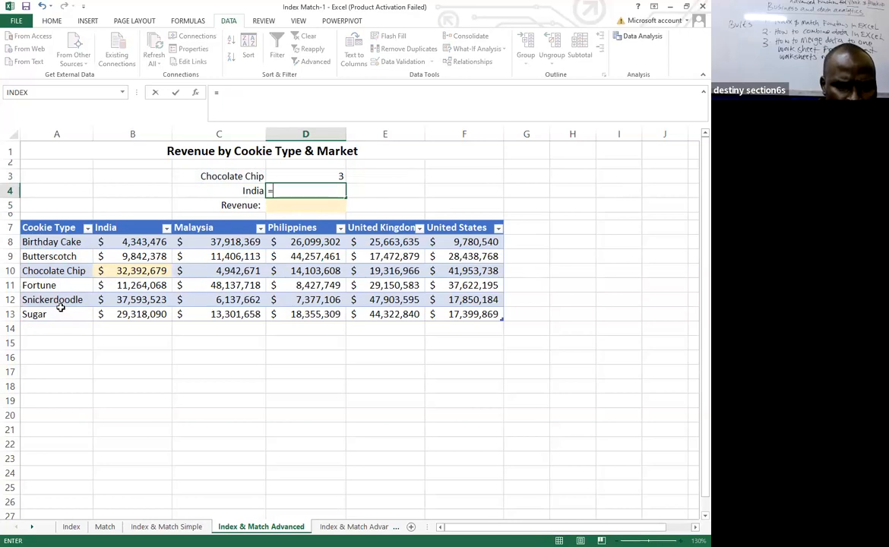
text(in)
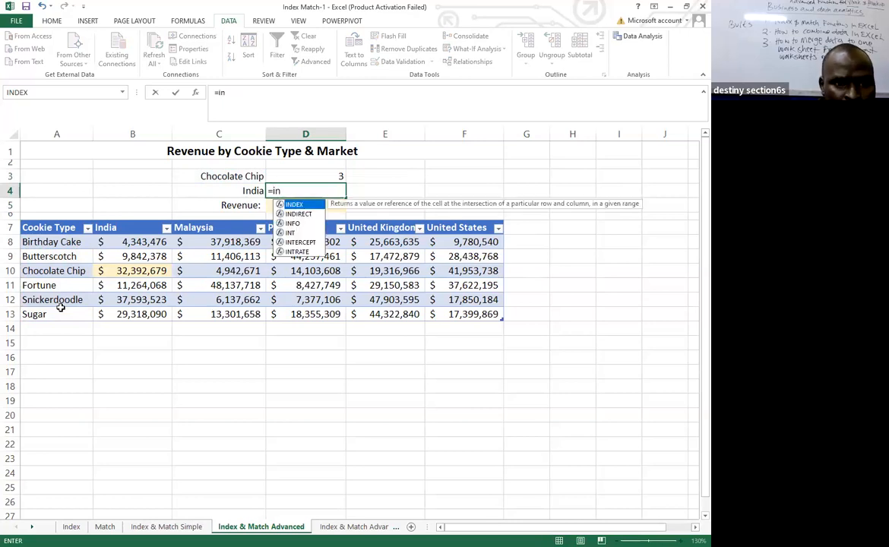
key(BackSpace)
key(BackSpace)
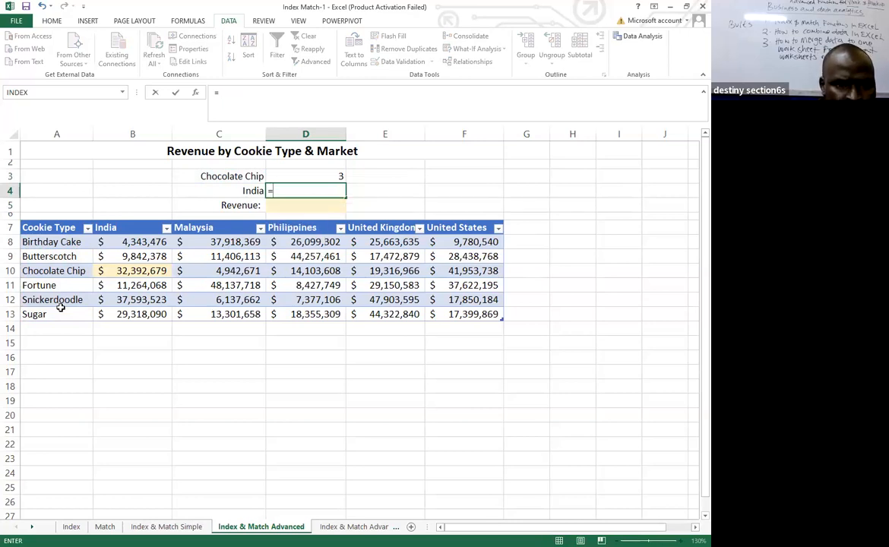
text(mat)
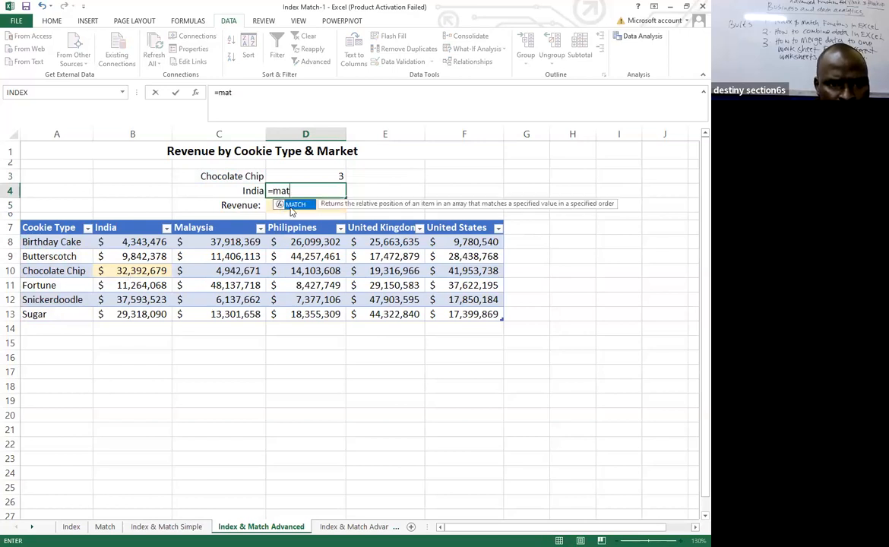
key(Tab)
click(248, 189)
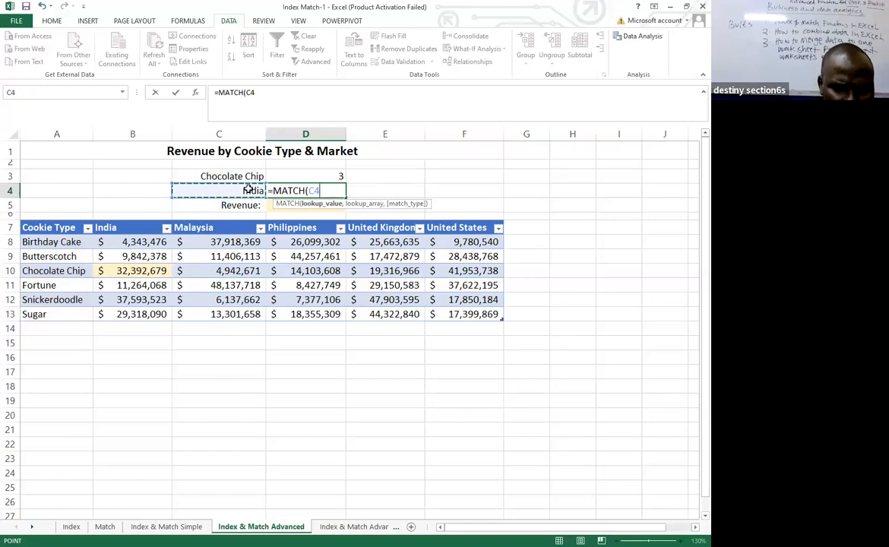
text(,)
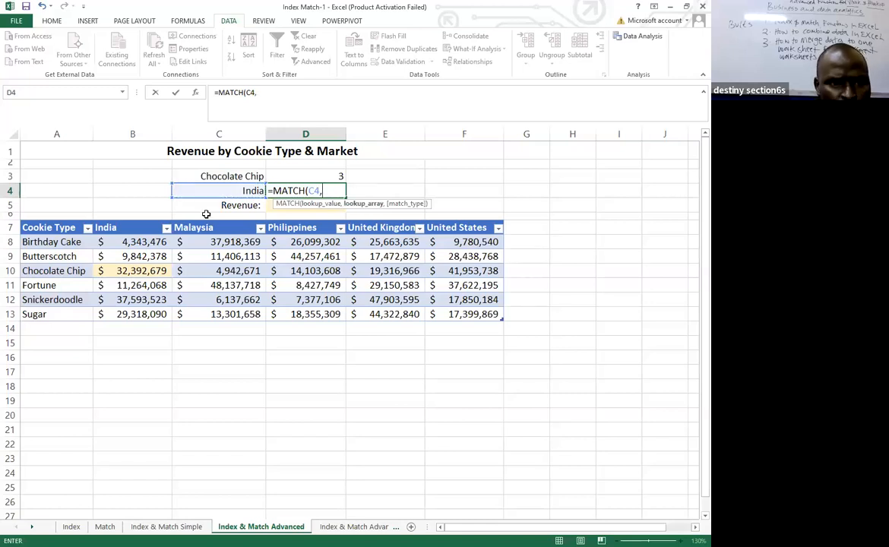
Complete D4's MATCH formula with the market headers from India to United States, B7:F7, as the lookup array.
click(104, 229)
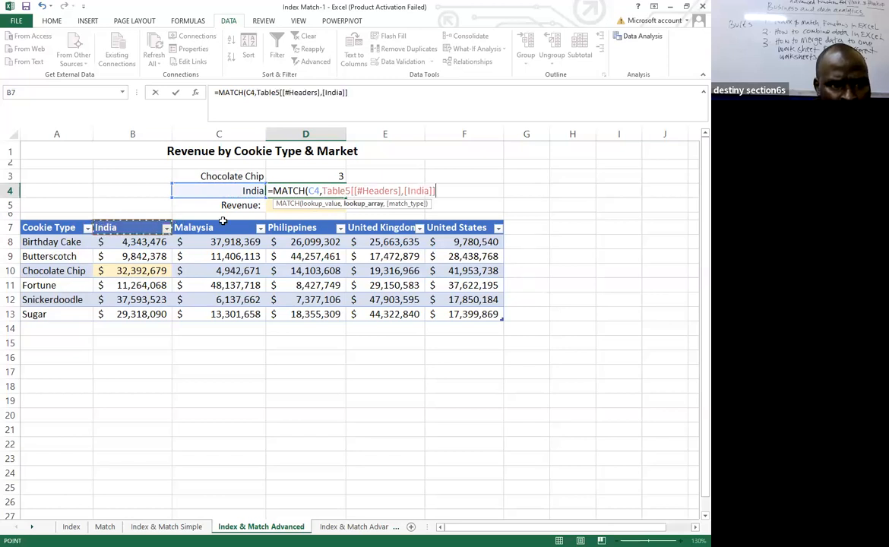
drag(223, 220, 240, 226)
drag(456, 221, 458, 219)
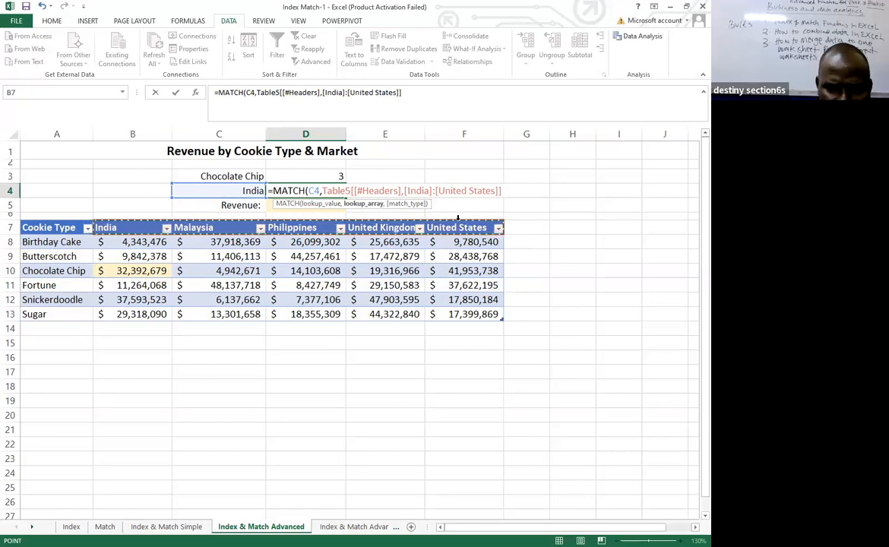
text())
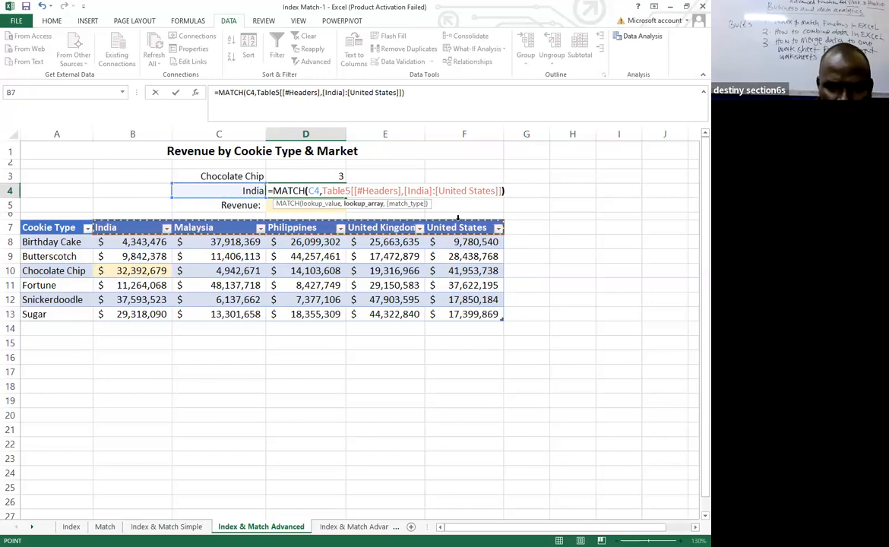
key(Return)
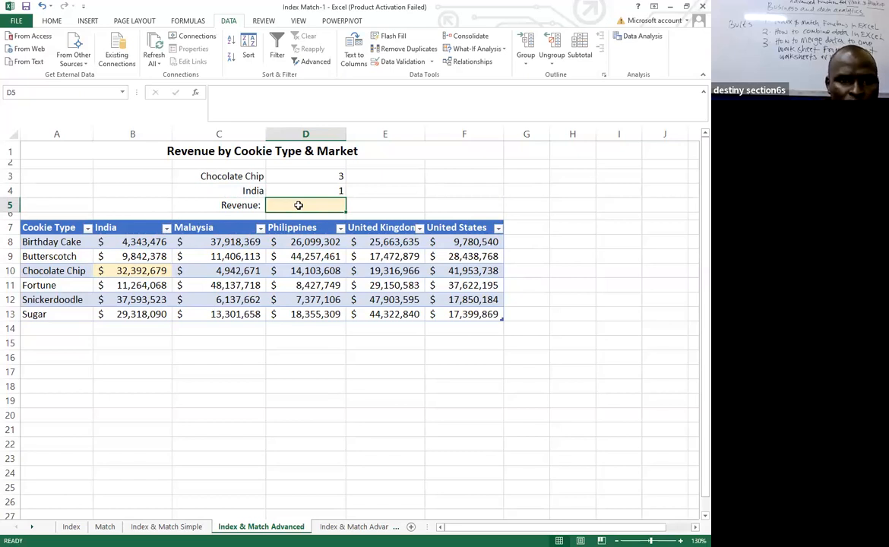
Enter an INDEX formula in D5 over the revenue figures B8:F13 with row number 1 and column number 3, then select the matching cell D8.
text(=)
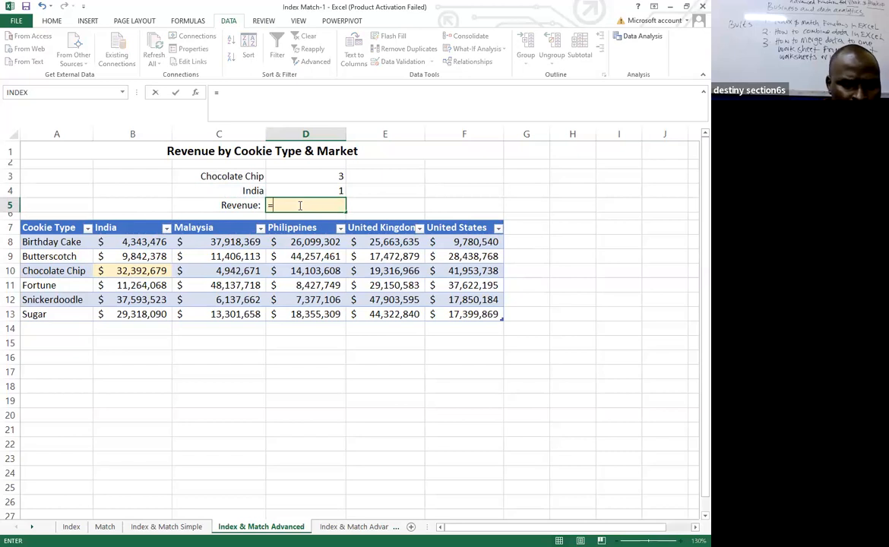
text(index)
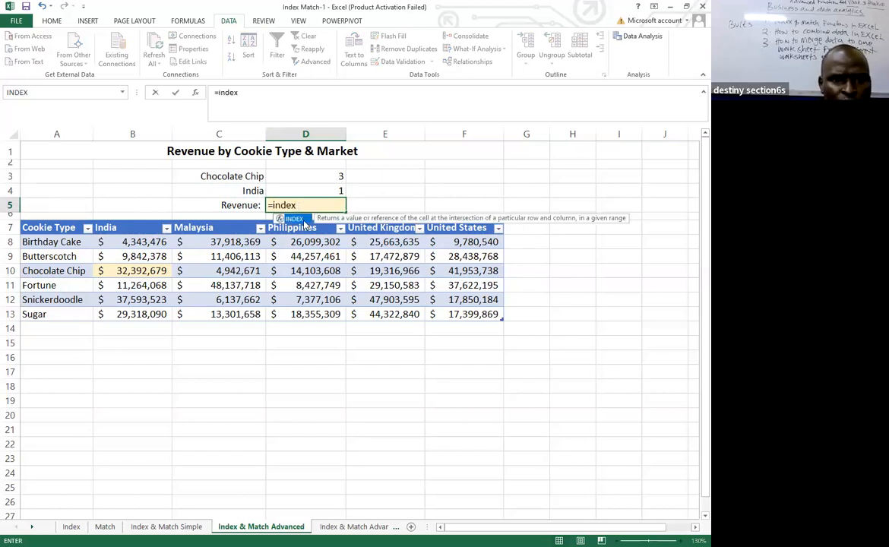
double_click(300, 219)
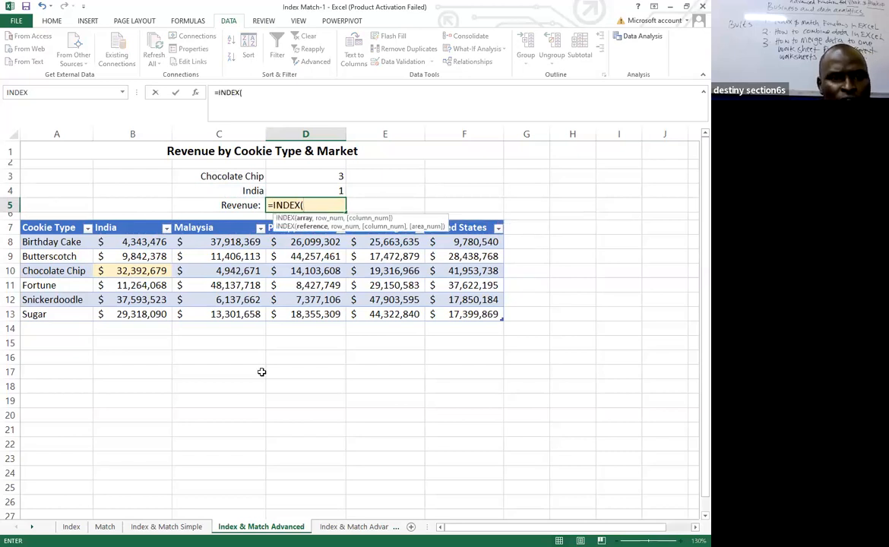
click(102, 240)
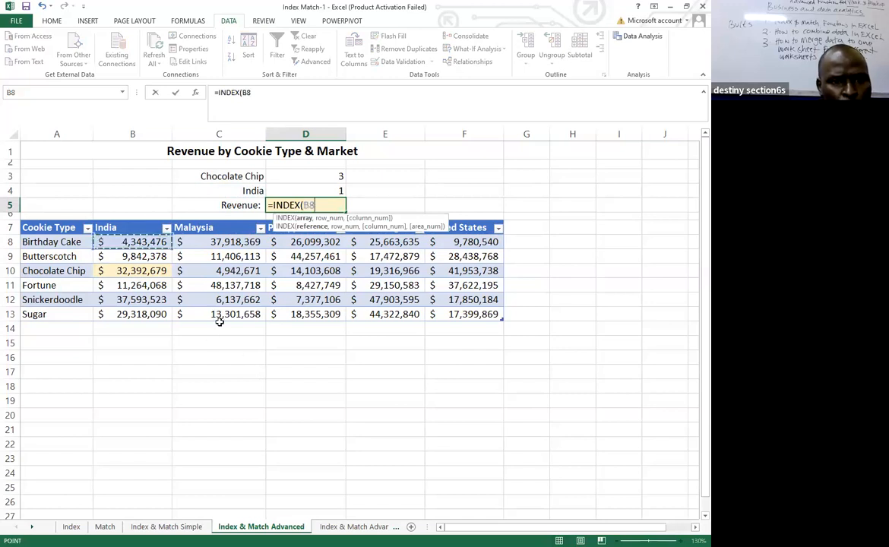
shift+click(464, 315)
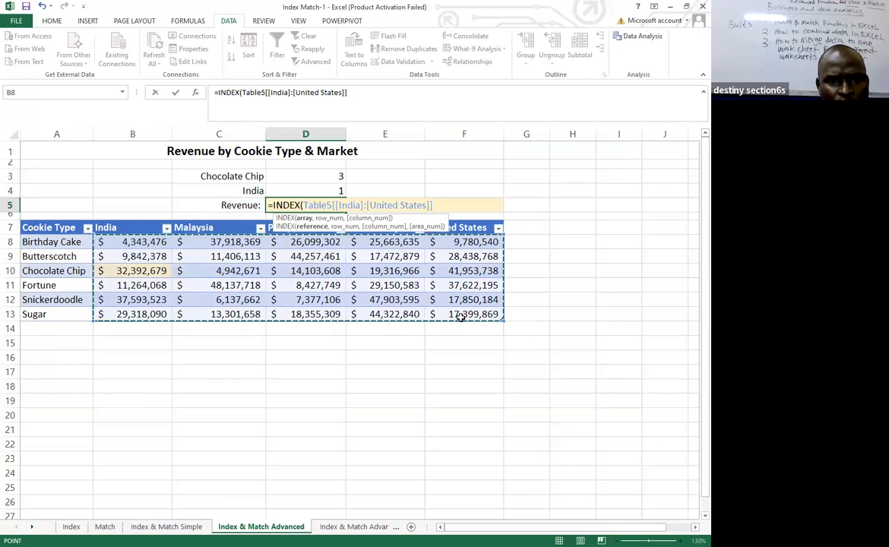
text(,)
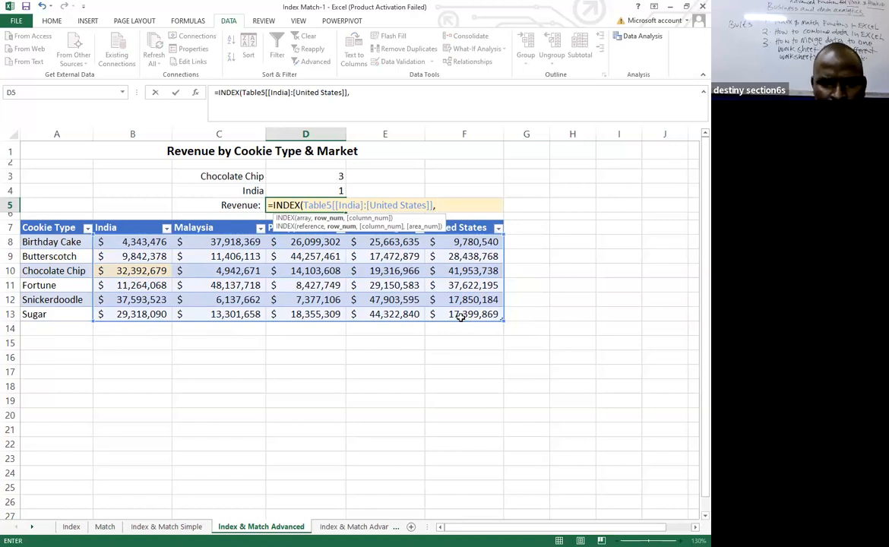
text(1)
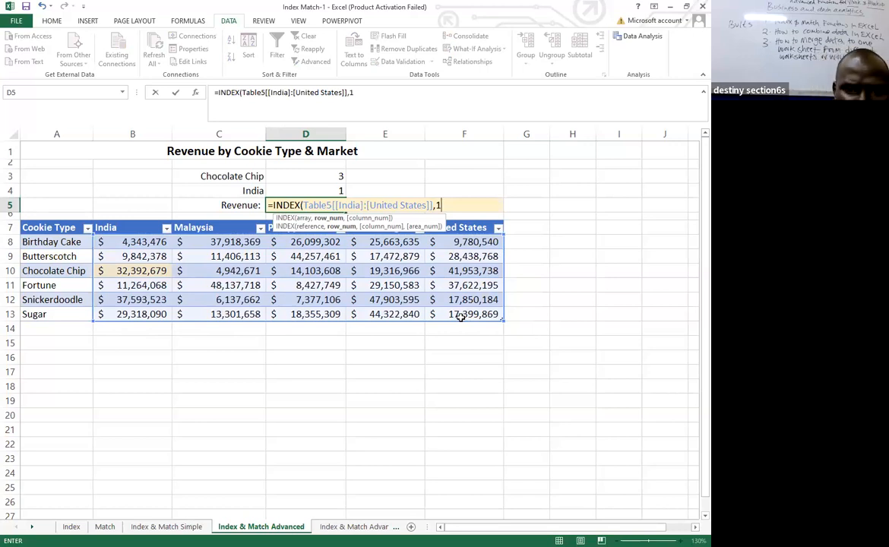
text(,3)
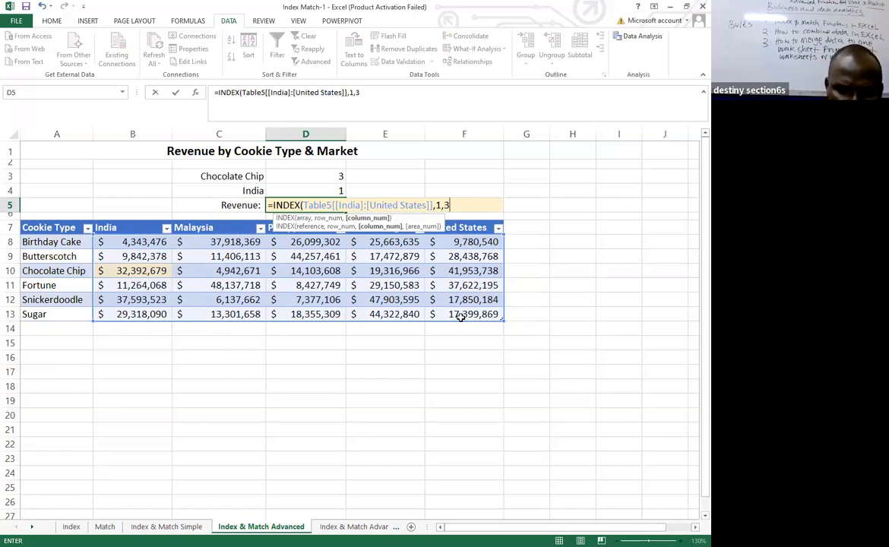
text())
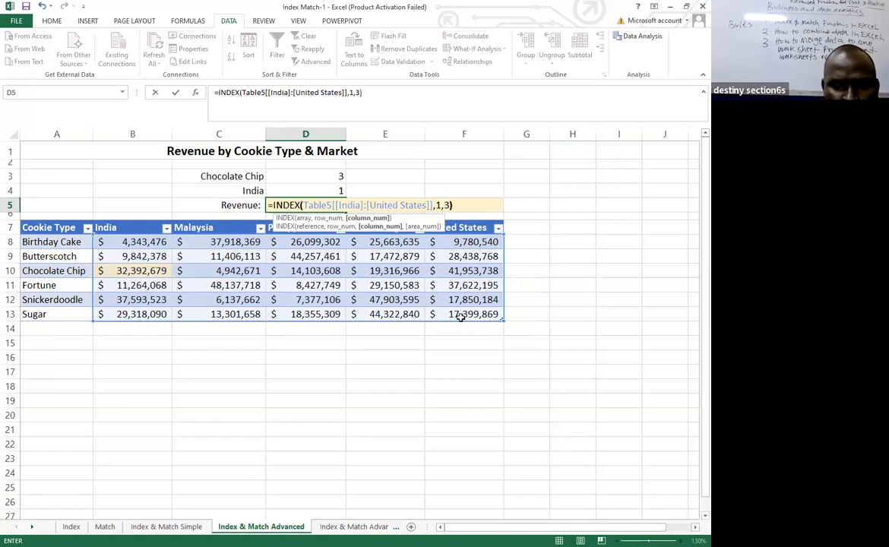
key(Return)
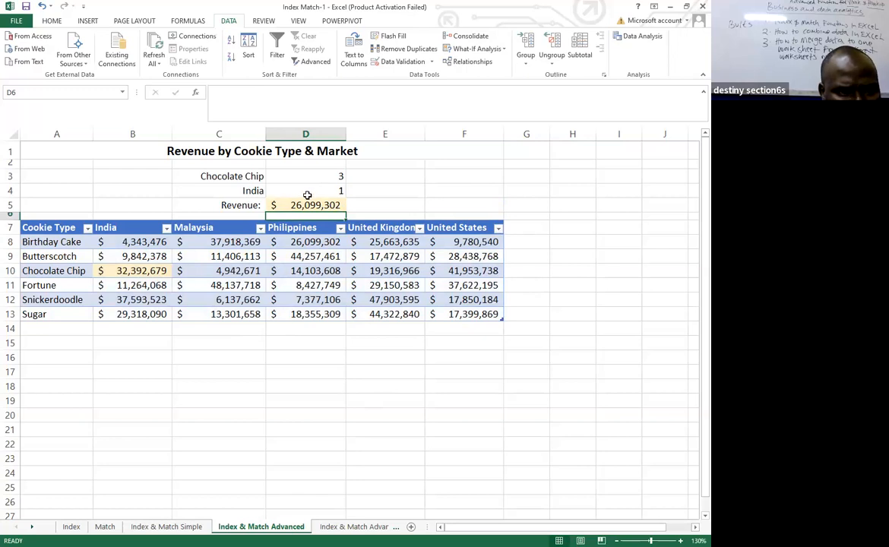
click(319, 244)
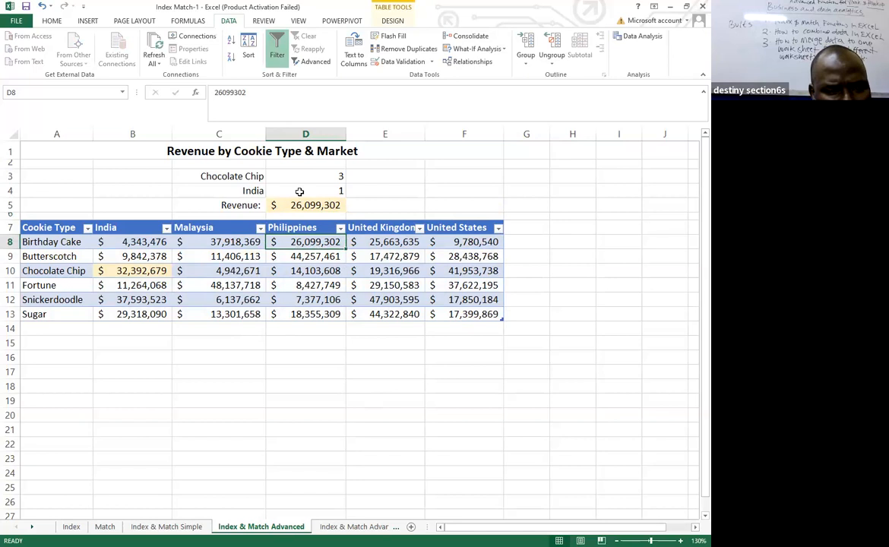
Replace the cookie type in C3 with a reference to the Sugar label in A13.
click(231, 176)
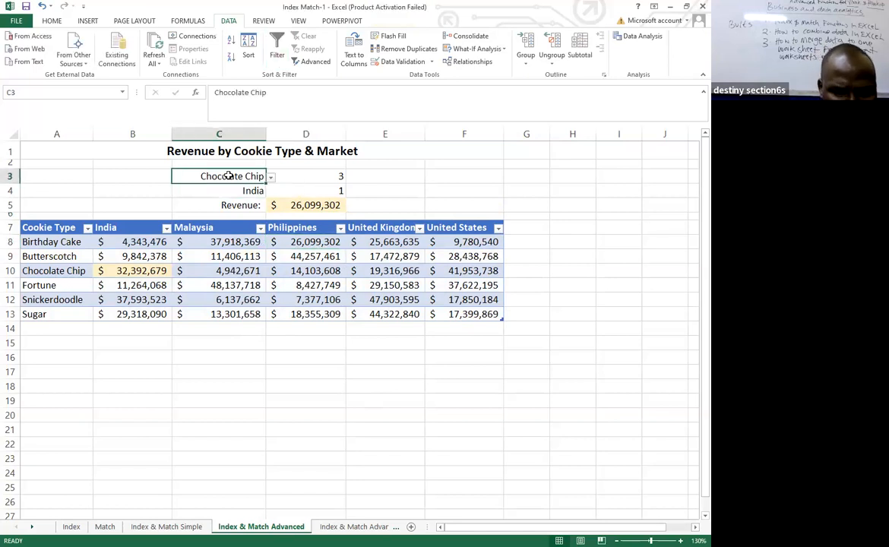
text(=)
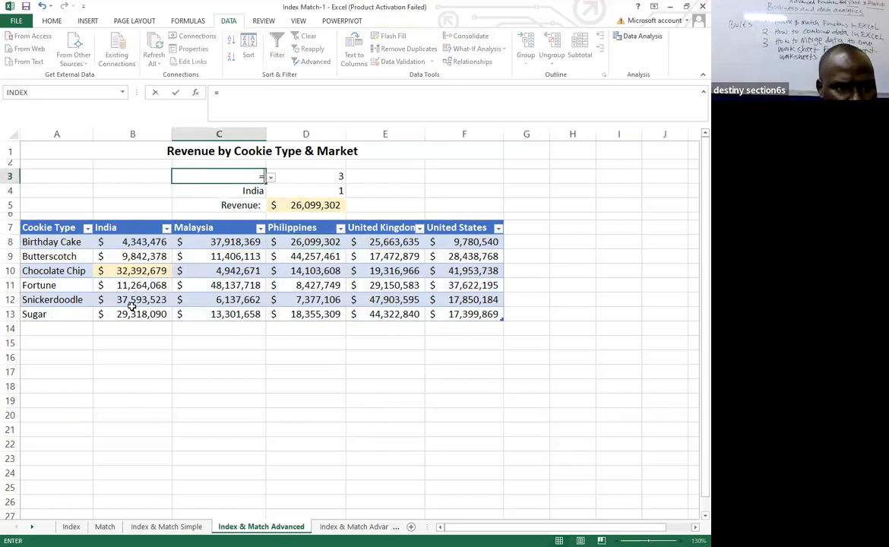
click(38, 312)
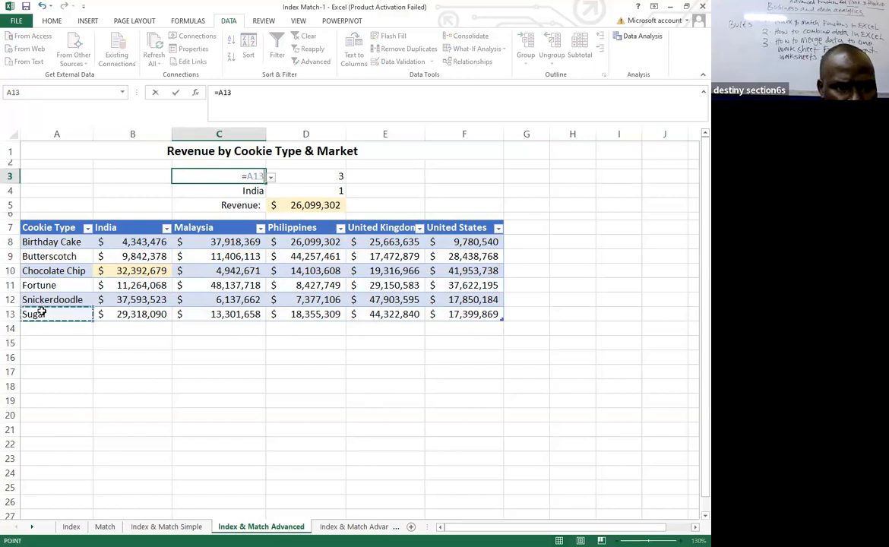
key(Return)
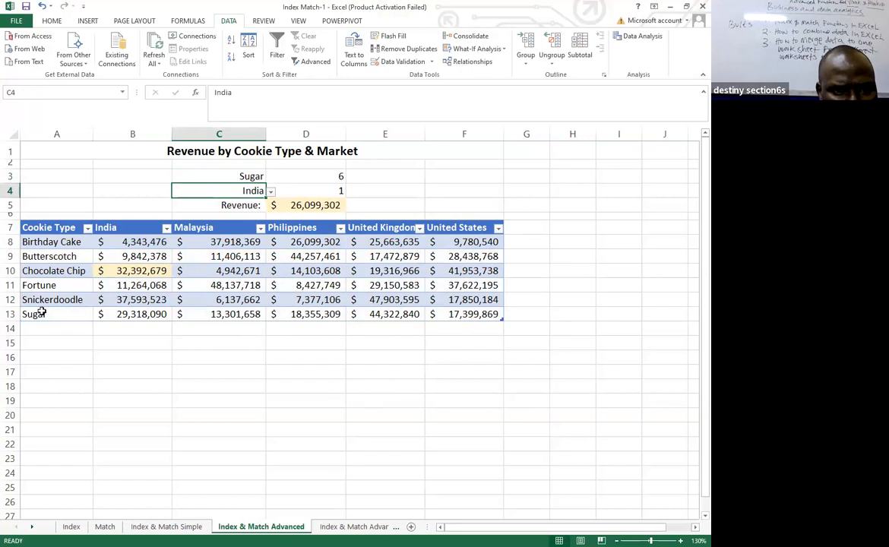
Reselect India as the market in C4, then change the choice to United Kingdom.
click(271, 193)
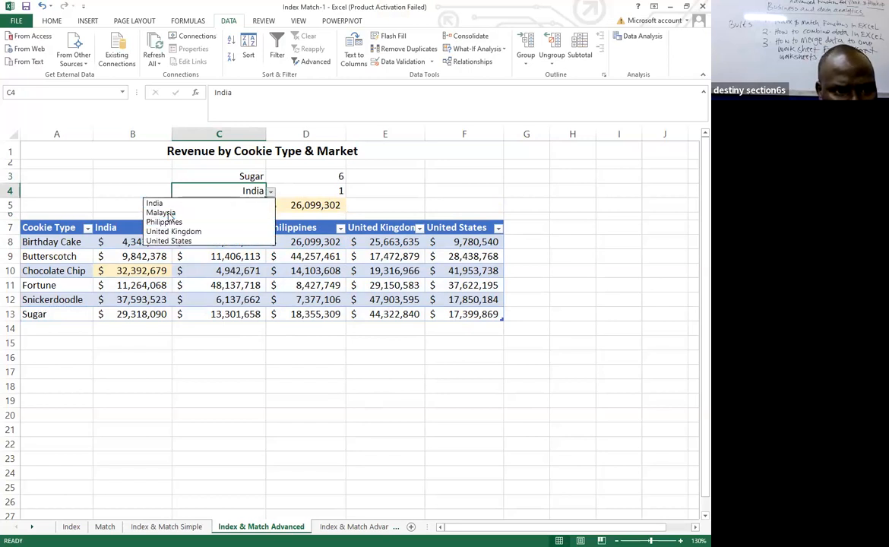
click(155, 203)
click(291, 330)
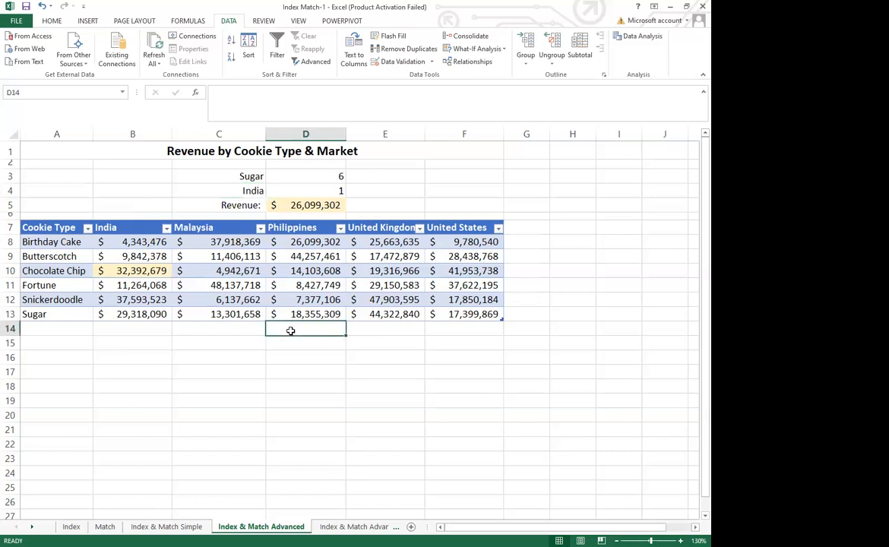
click(256, 193)
key(alt+Down)
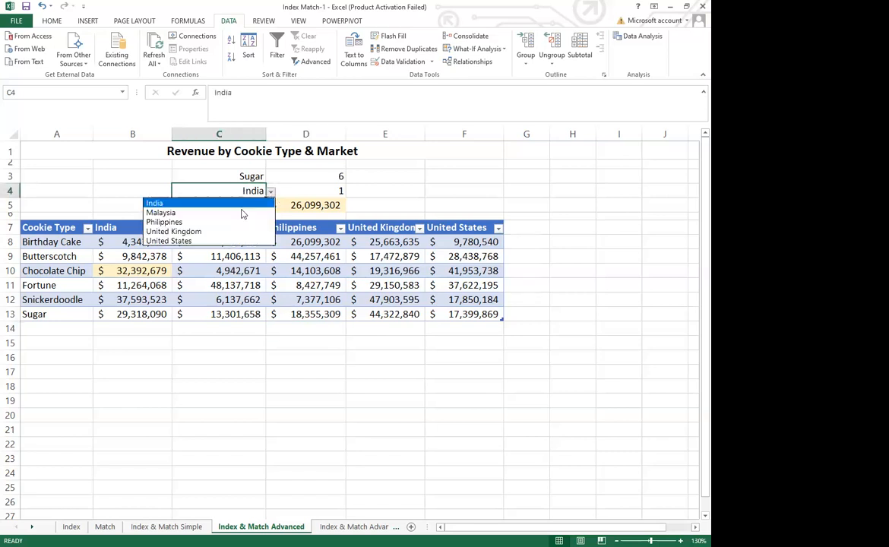
click(197, 231)
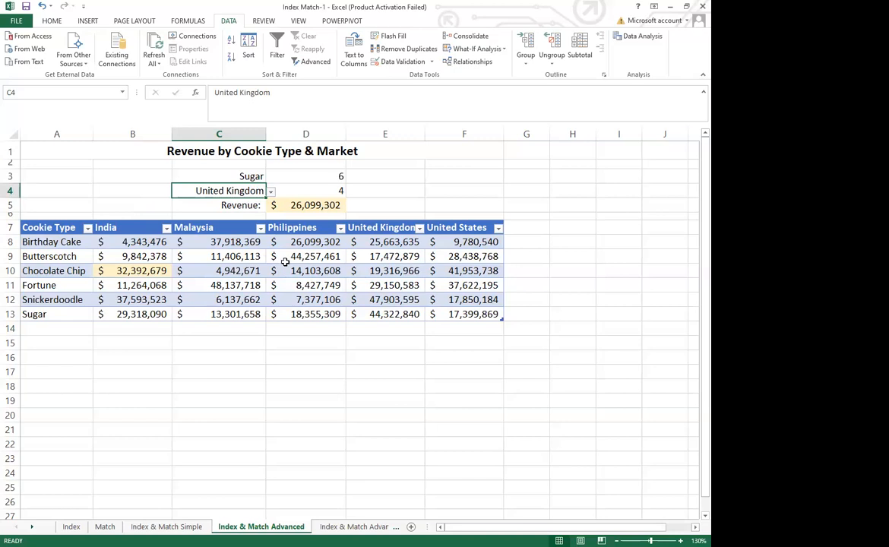
Undo the market and cookie type changes in C4 and C3, then clear the Revenue formula in D5.
key(ctrl+z)
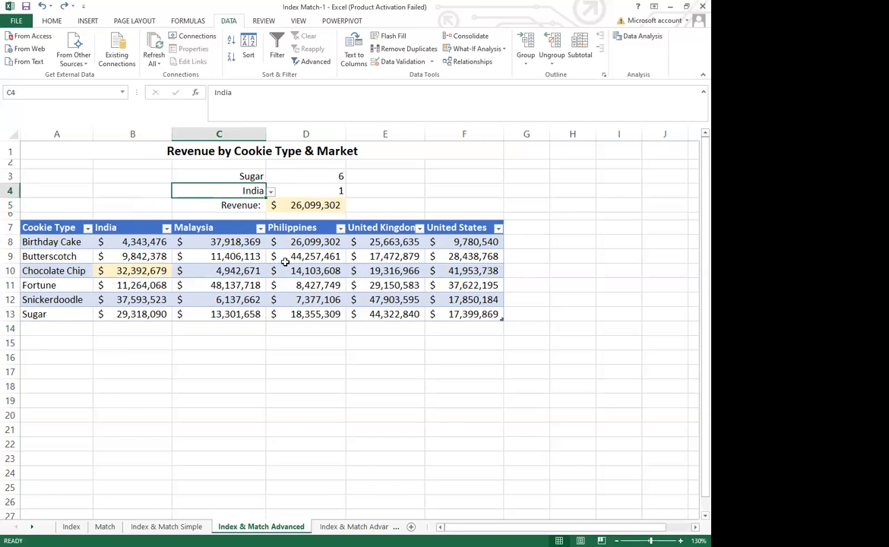
key(ctrl+z)
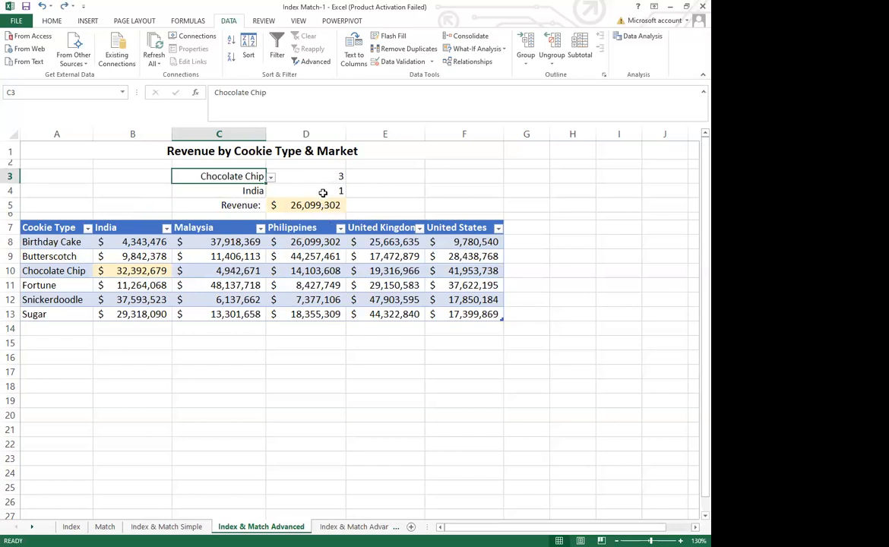
click(300, 203)
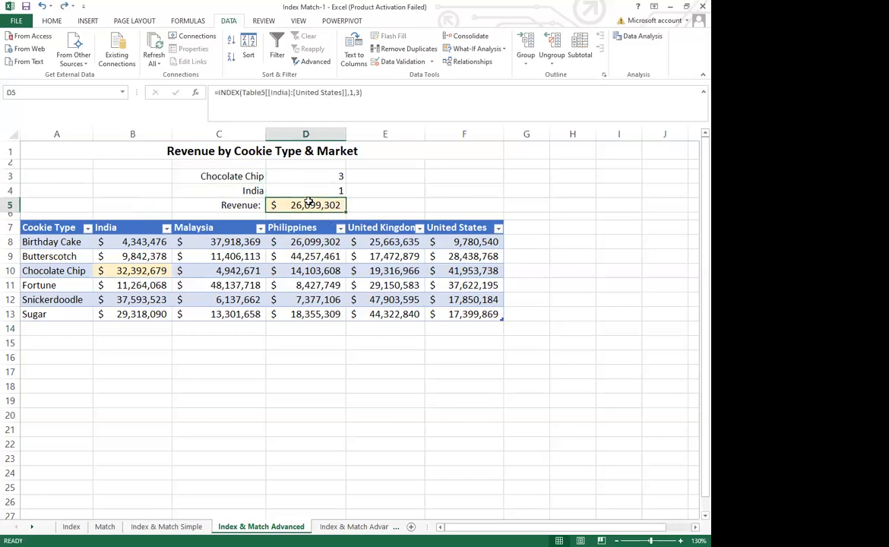
key(Delete)
click(406, 190)
Enter an INDEX formula in D5 over the revenue figures B8:F13 with row number 3 and column number 1, then select B10.
click(283, 205)
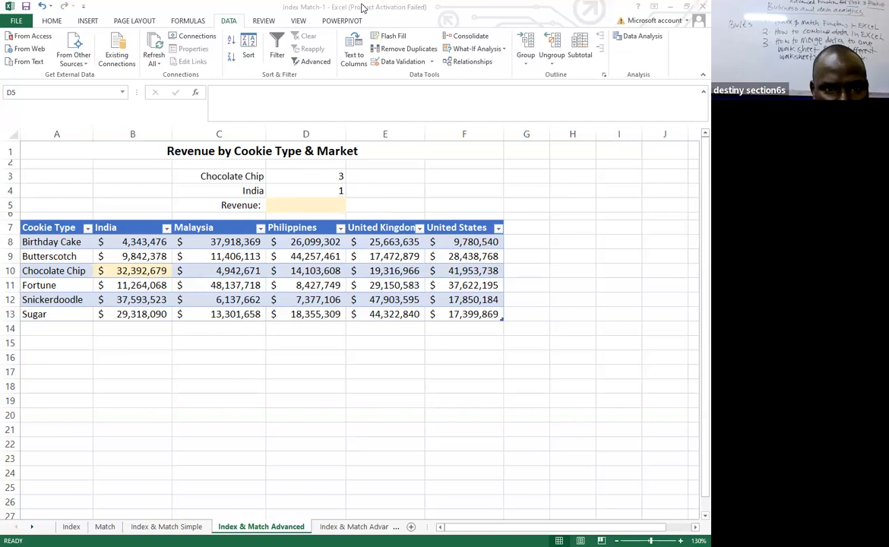
click(289, 206)
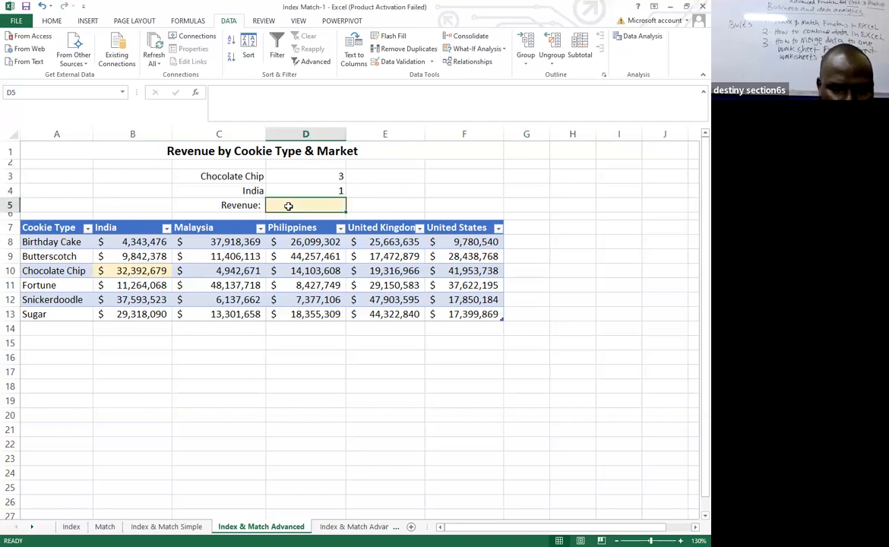
text(=)
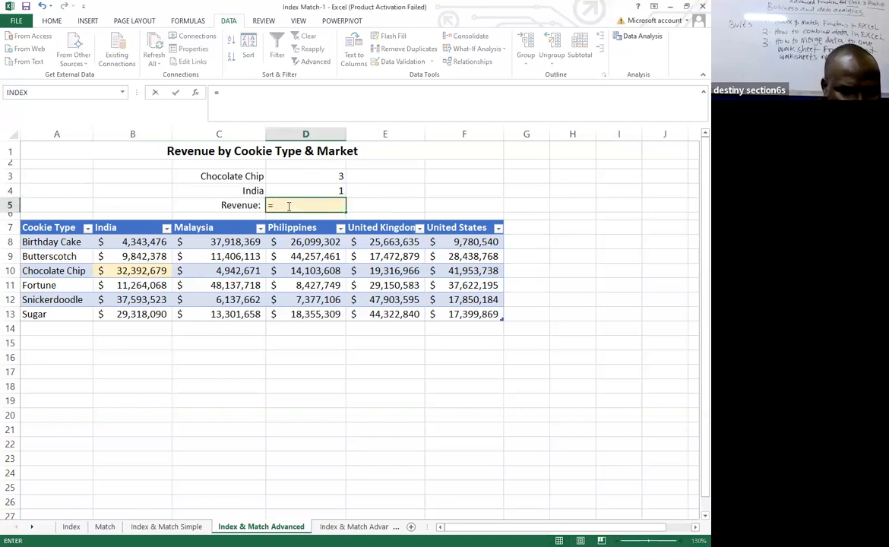
text(index)
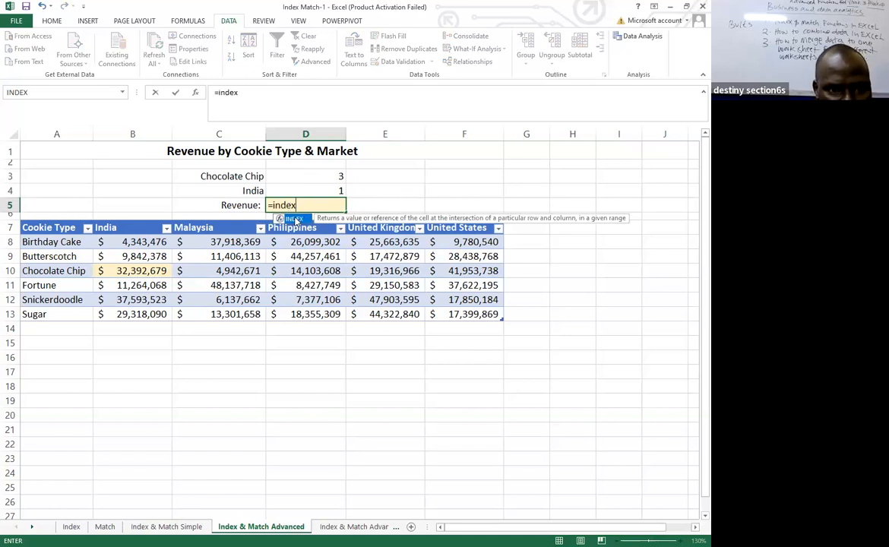
key(Tab)
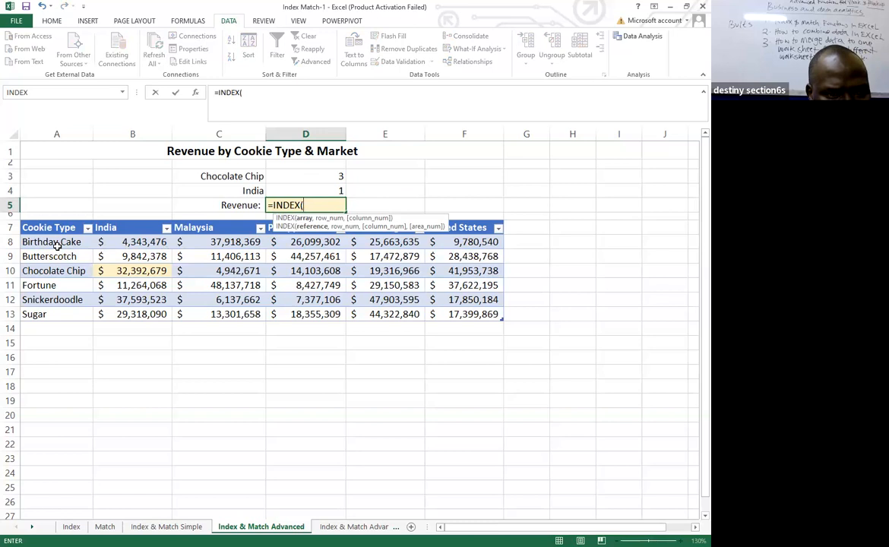
click(104, 237)
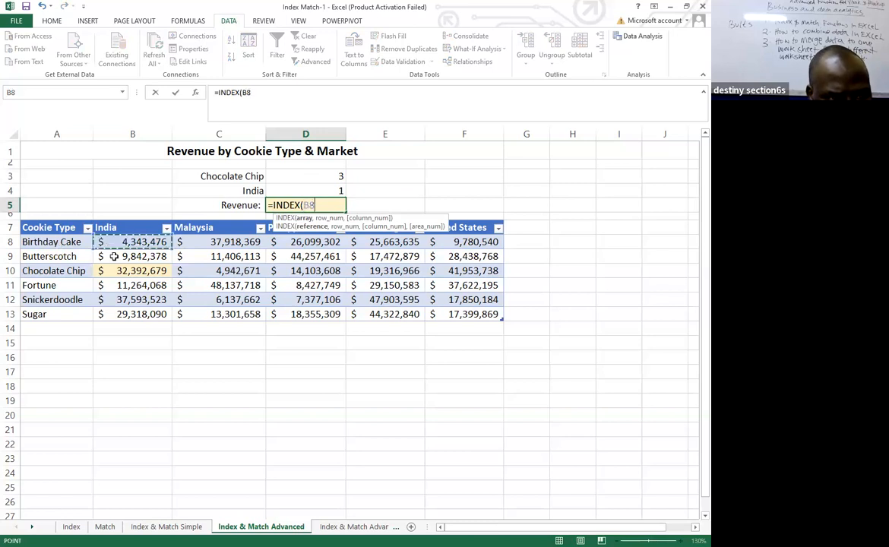
shift+click(473, 314)
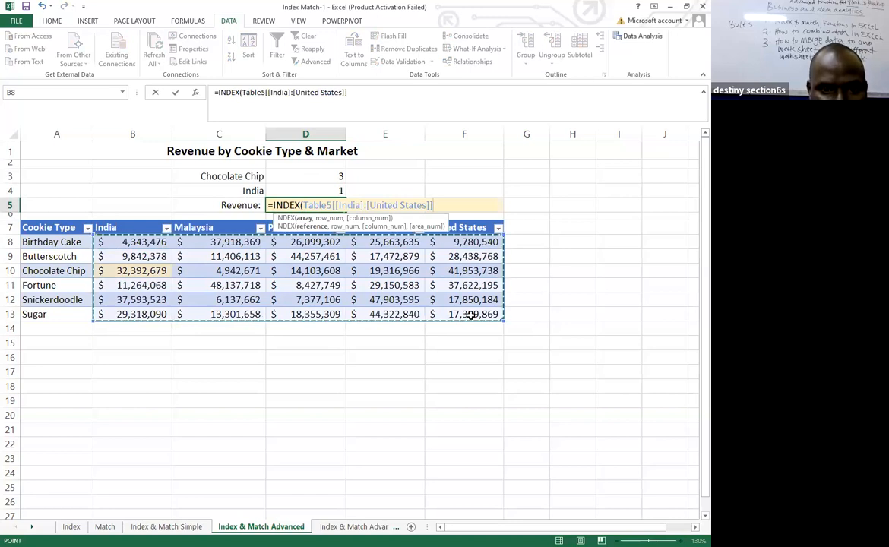
text(,)
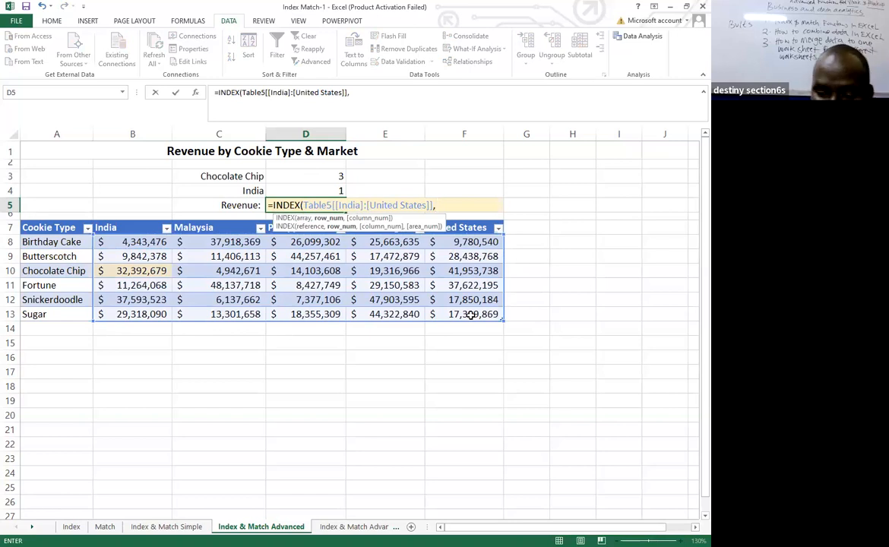
text(3)
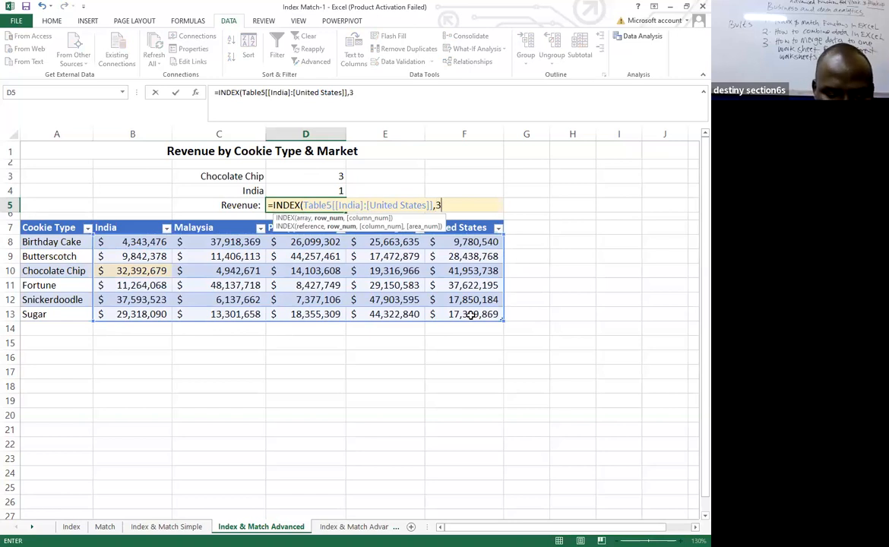
text(,1)
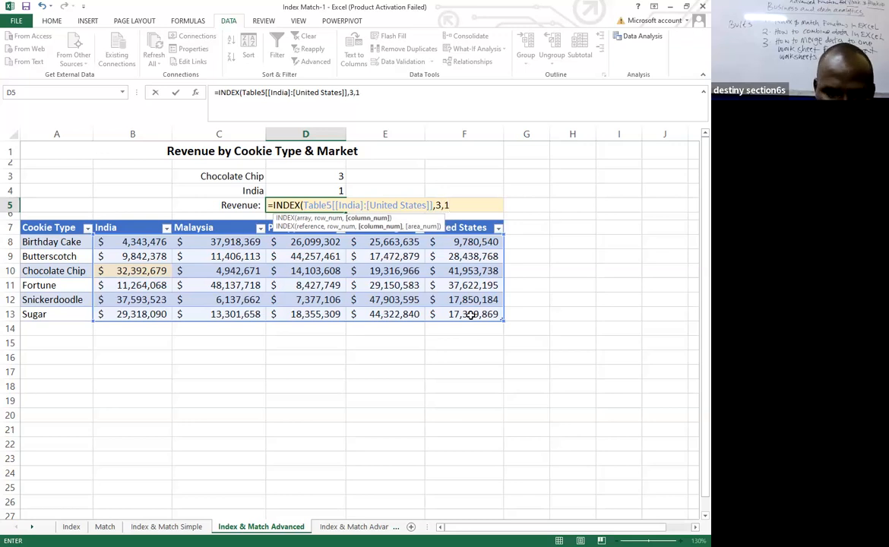
text())
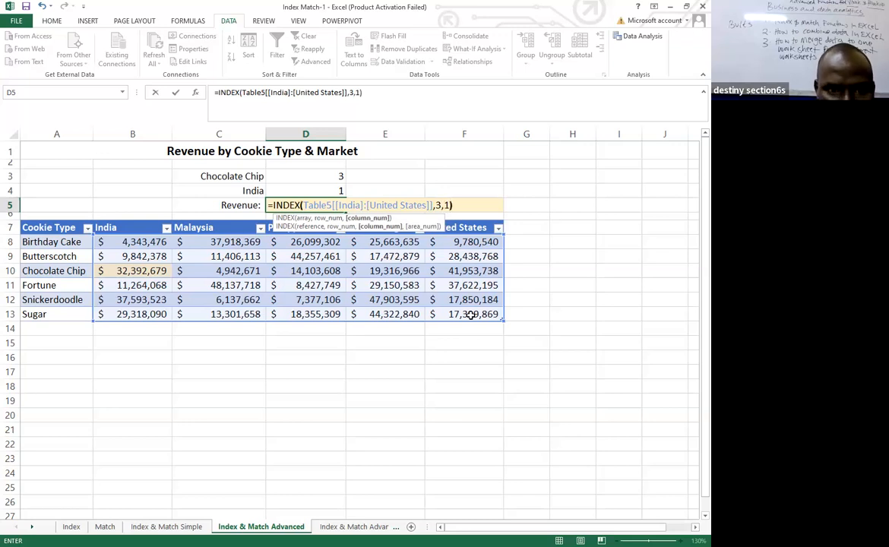
key(Return)
click(133, 270)
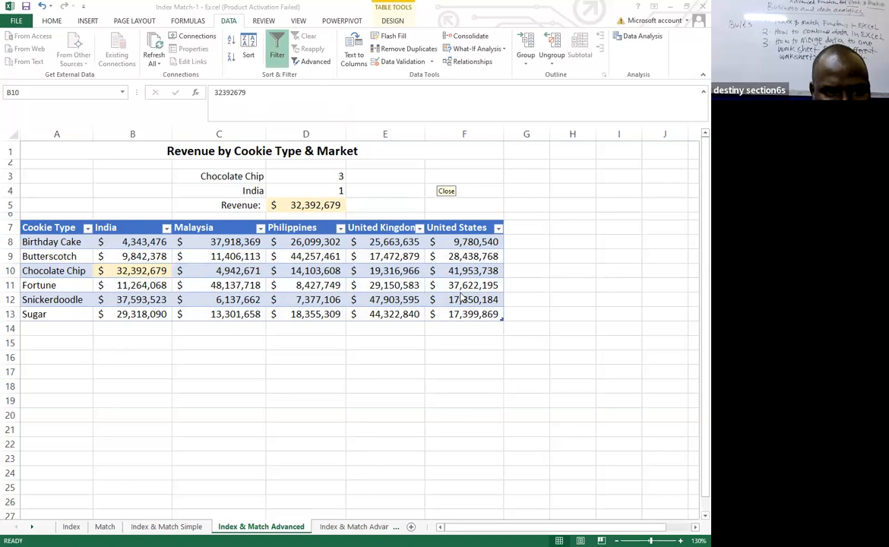
Review the MATCH helpers in D3 and D4, then copy the cookie type MATCH expression from D3 without its equals sign.
click(311, 180)
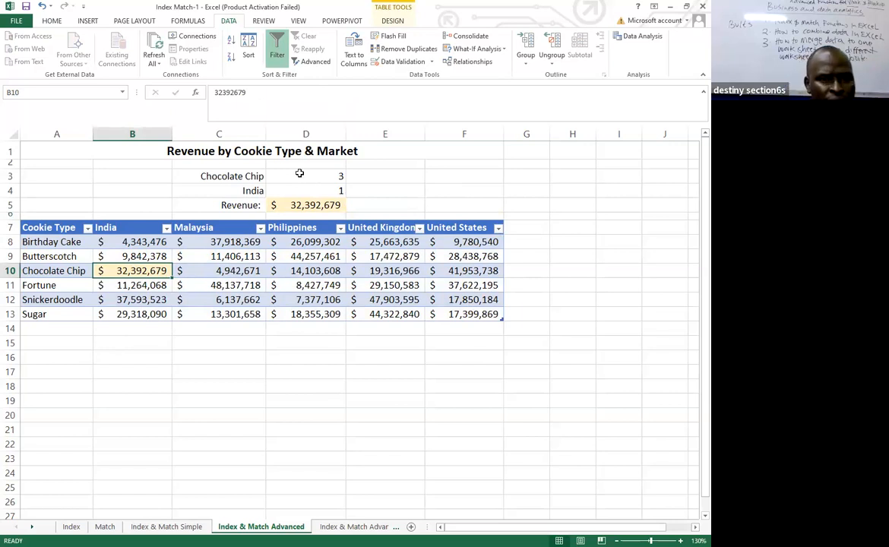
click(286, 174)
click(327, 192)
click(333, 178)
click(334, 191)
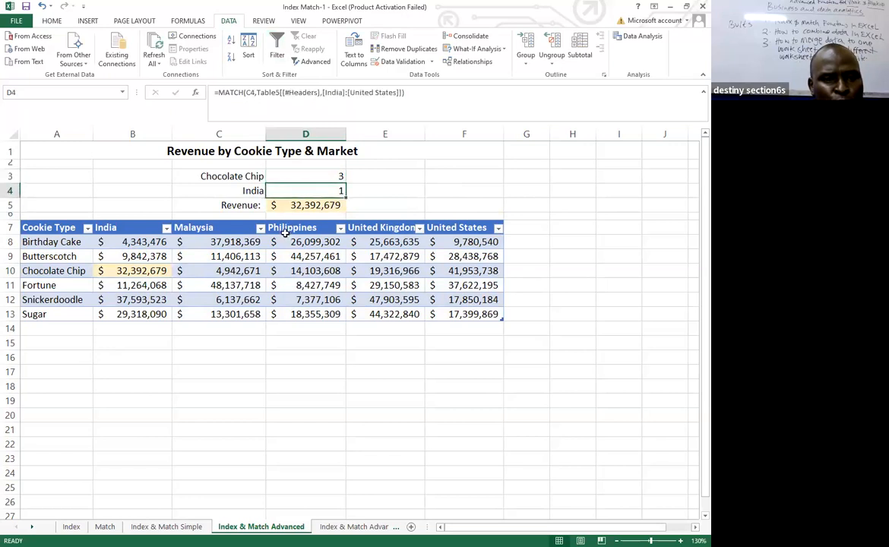
click(312, 176)
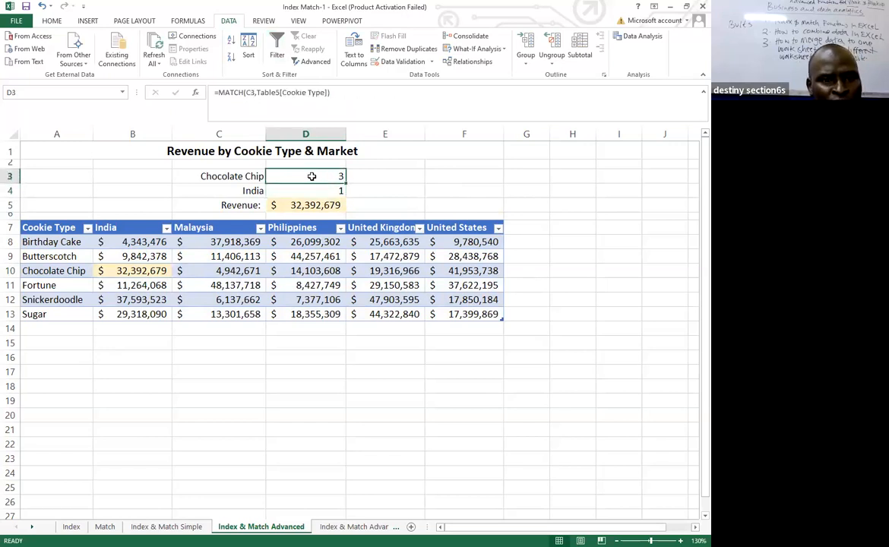
drag(330, 91, 219, 92)
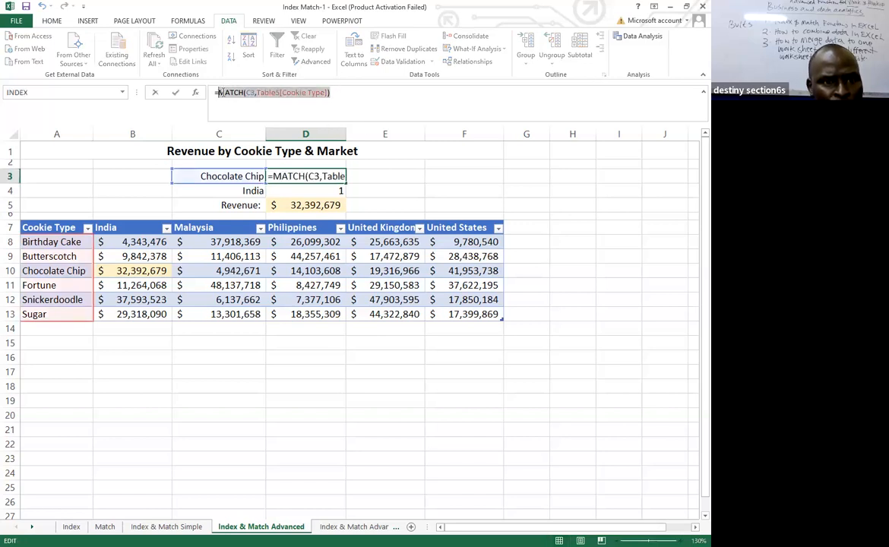
right_click(226, 92)
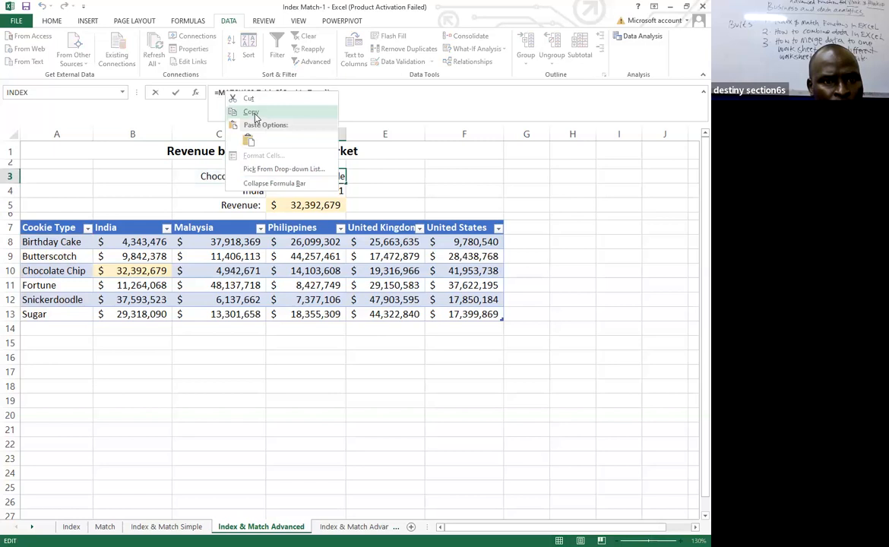
click(255, 114)
click(351, 92)
key(Return)
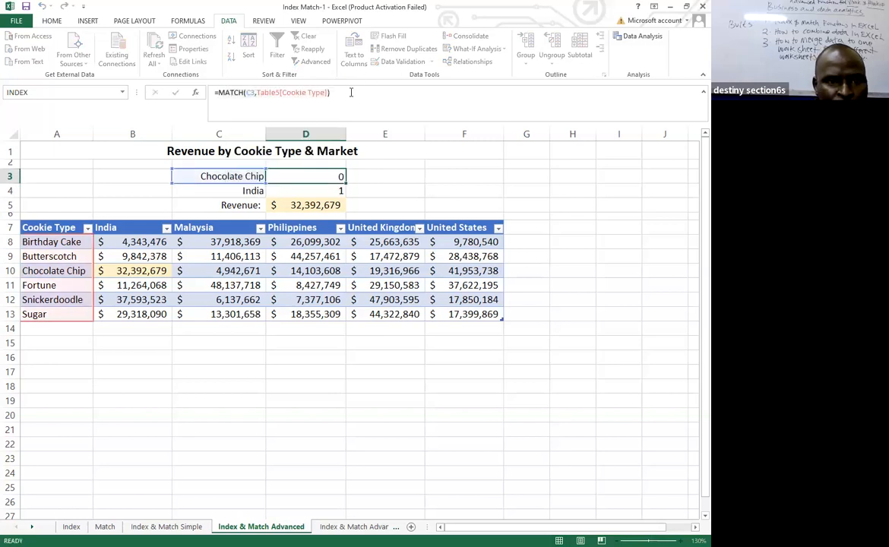
Replace the row number 3 in the D5 INDEX formula with the copied MATCH(C3,Table5[Cookie Type]) expression.
click(300, 206)
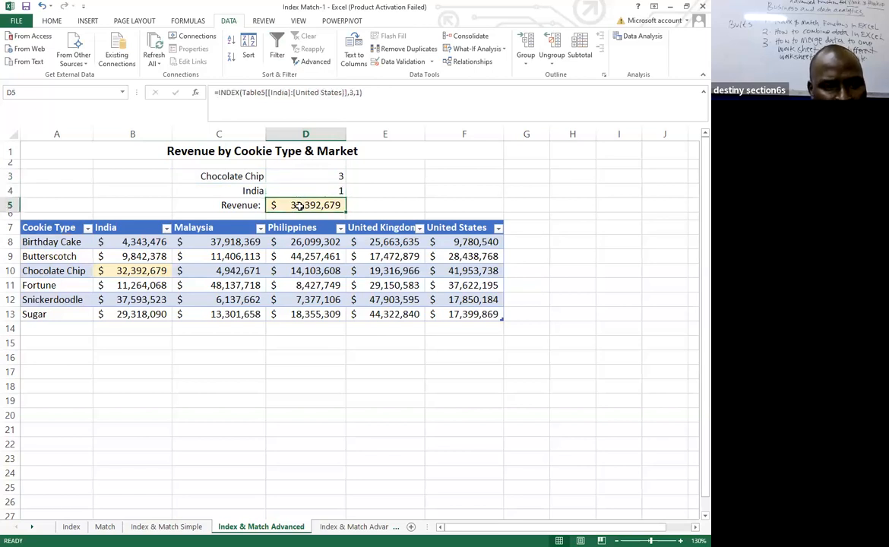
click(352, 92)
key(BackSpace)
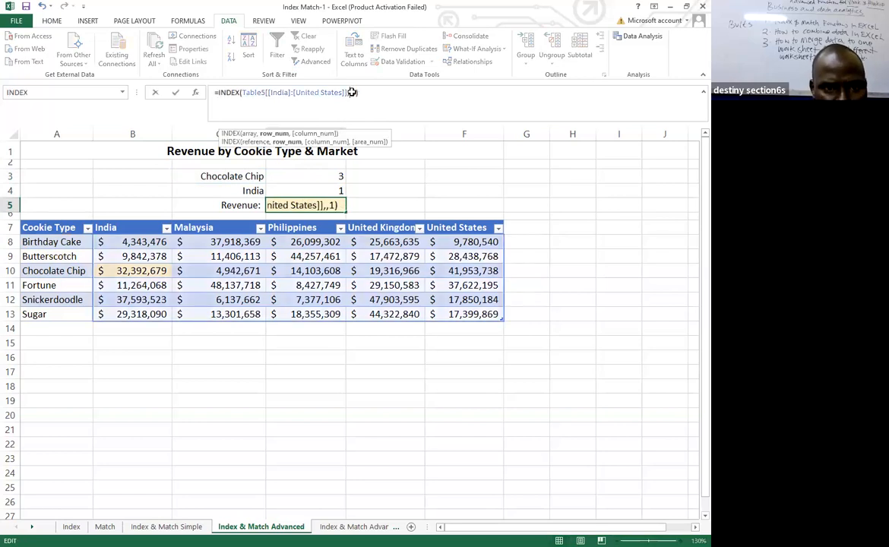
key(ctrl+v)
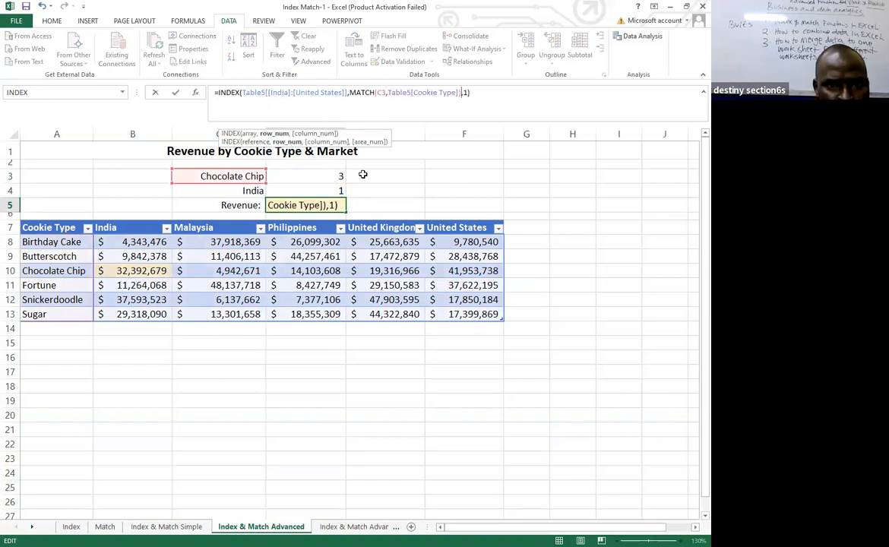
click(484, 93)
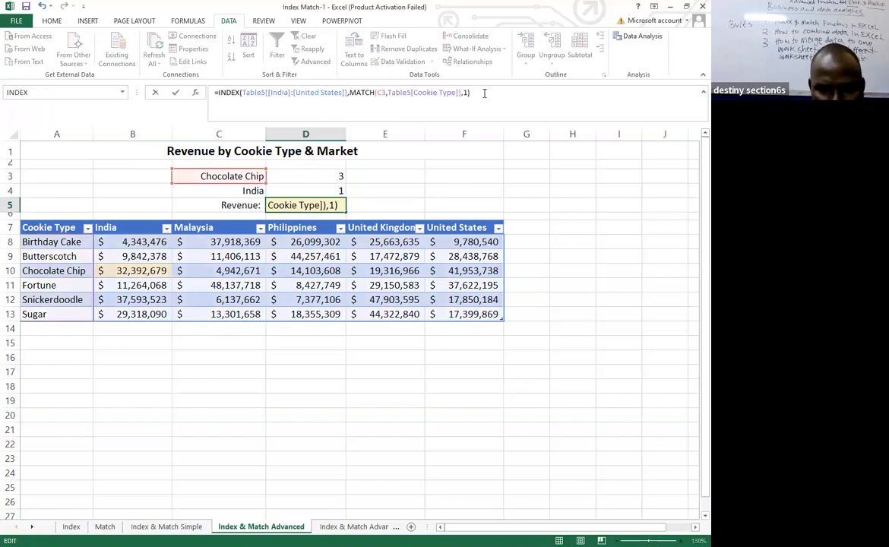
key(Return)
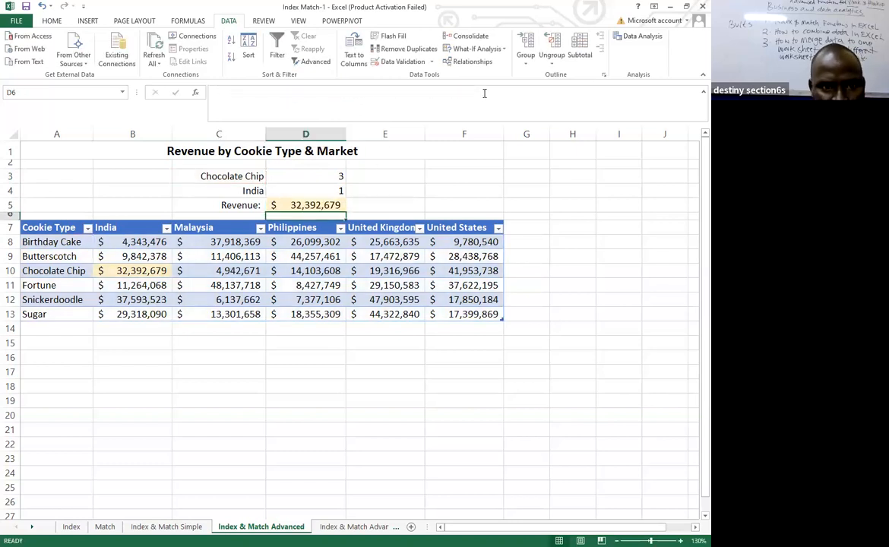
Copy the market MATCH expression over the table headers from D4 without its equals sign, leaving the D4 formula intact.
click(316, 190)
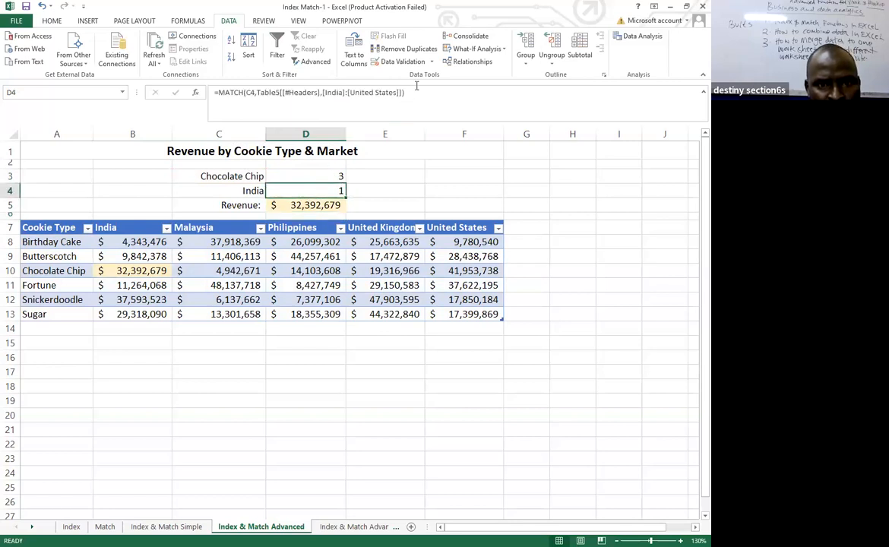
drag(416, 91, 220, 91)
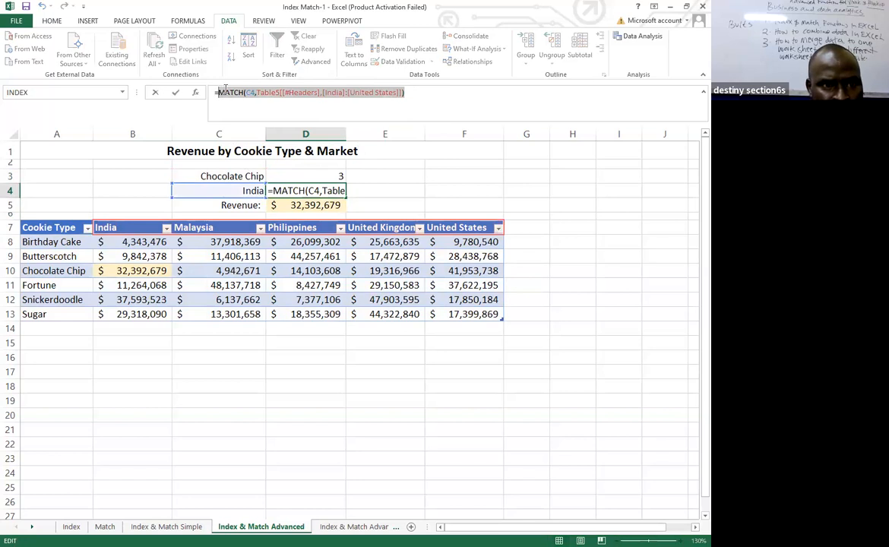
right_click(226, 92)
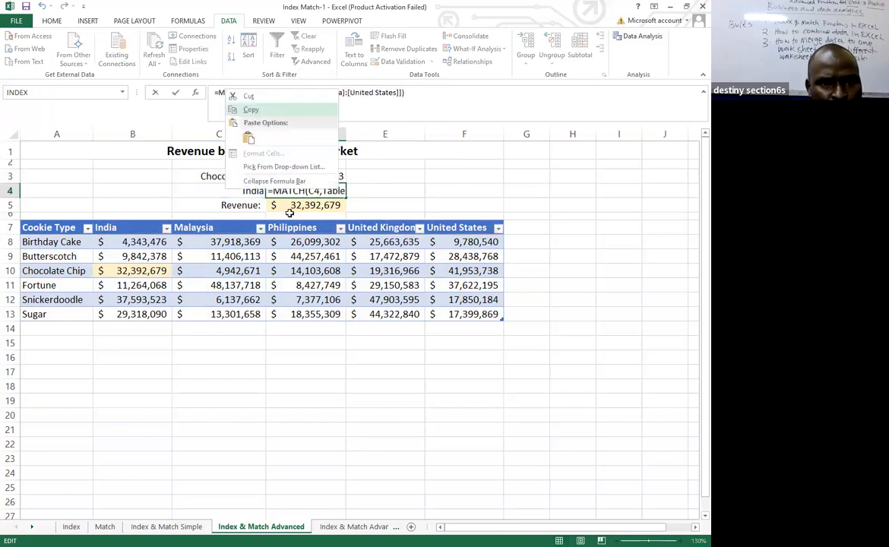
click(253, 111)
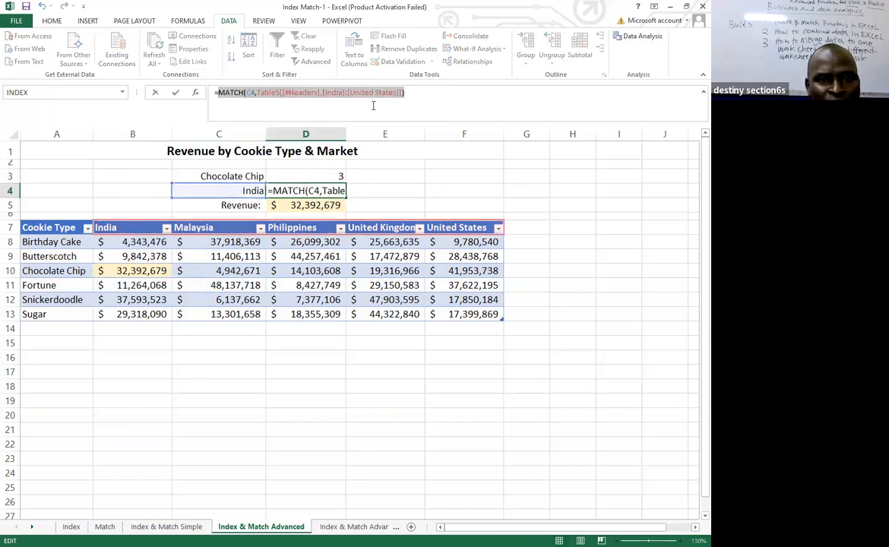
click(408, 92)
key(Return)
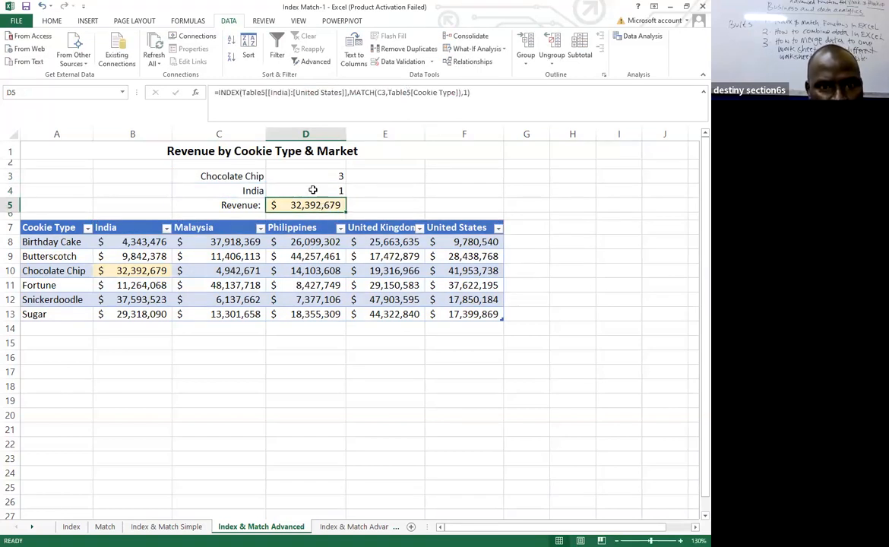
Replace the column number 1 in the D5 INDEX formula with the copied MATCH(C4,Table5[[#Headers],[India]:[United States]]) expression.
click(467, 92)
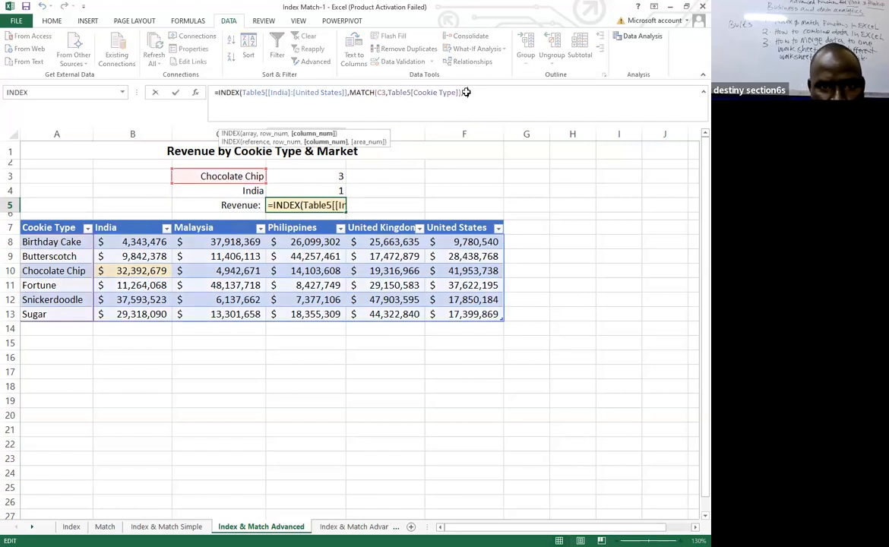
key(ctrl+v)
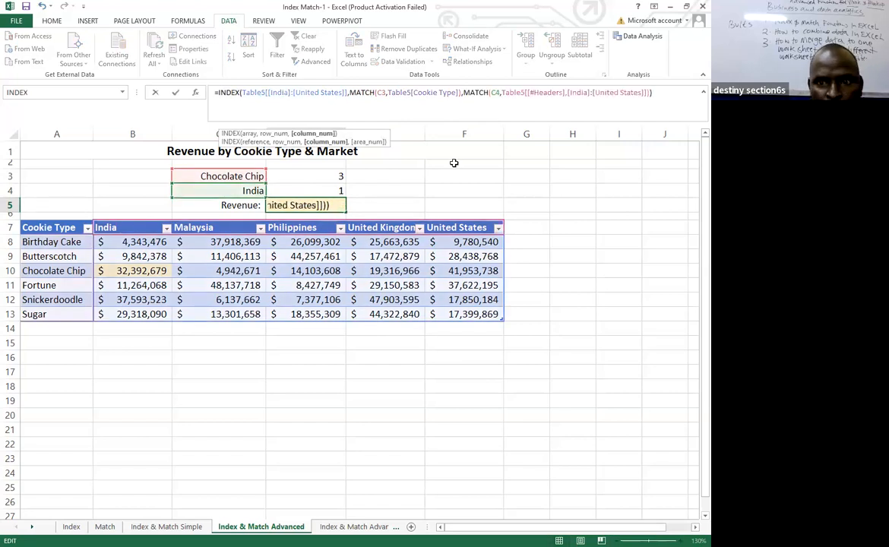
click(663, 92)
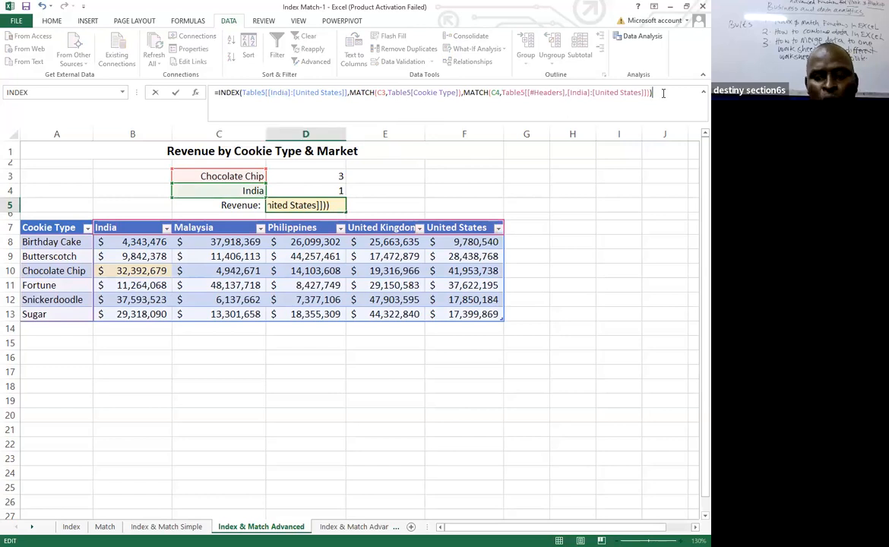
key(Return)
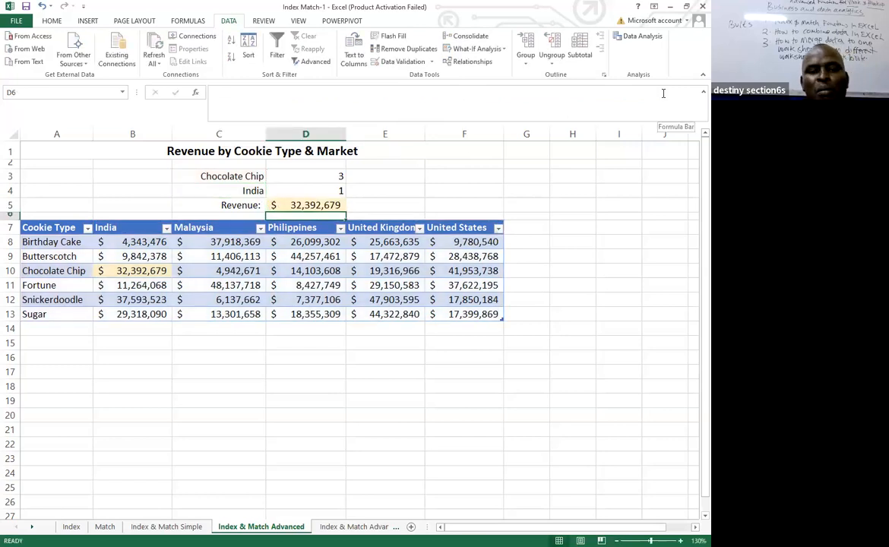
Test the revenue lookup with other cookie types by setting C3 to Fortune and then to Sugar.
click(236, 176)
click(271, 176)
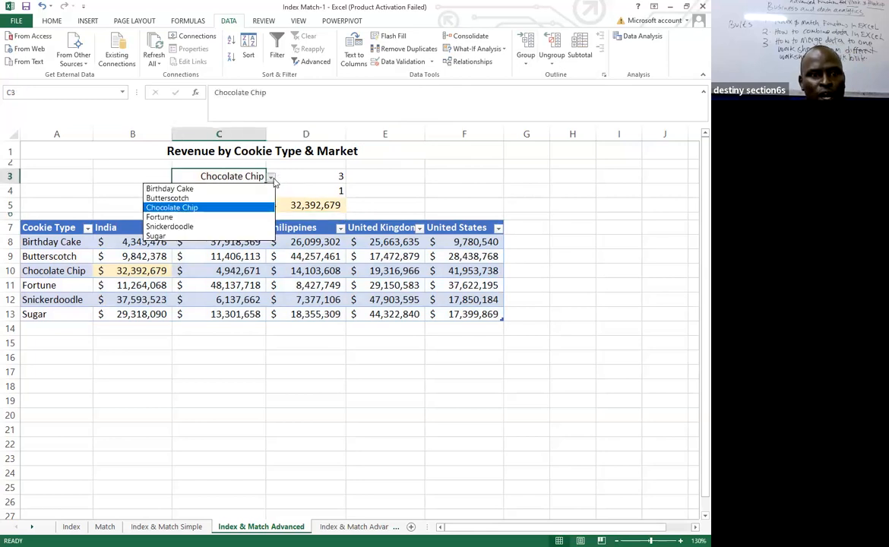
click(177, 218)
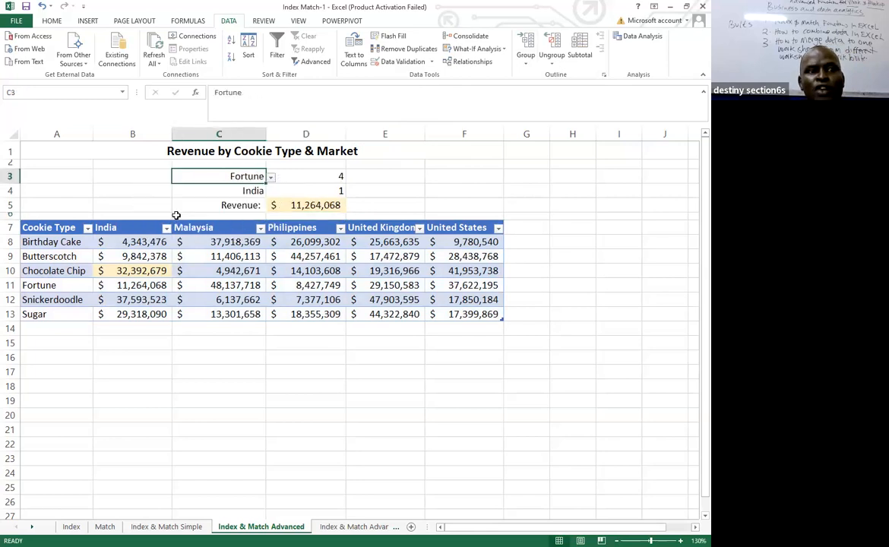
click(270, 177)
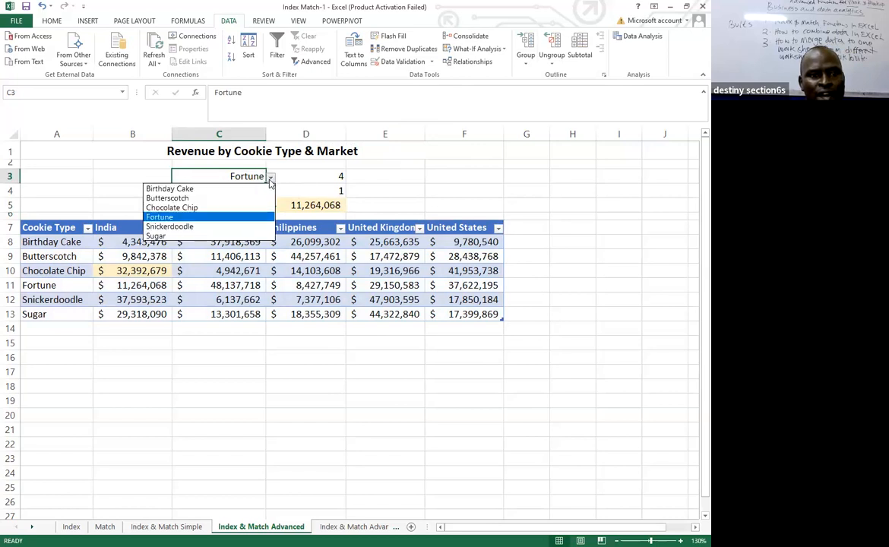
click(175, 236)
Switch the market in C4 to Philippines to test the column part of the revenue lookup.
click(251, 190)
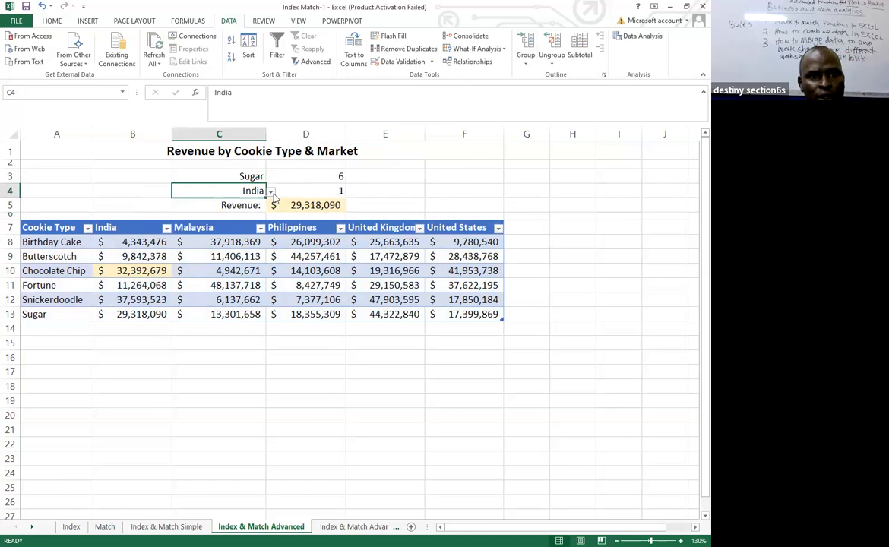
click(270, 192)
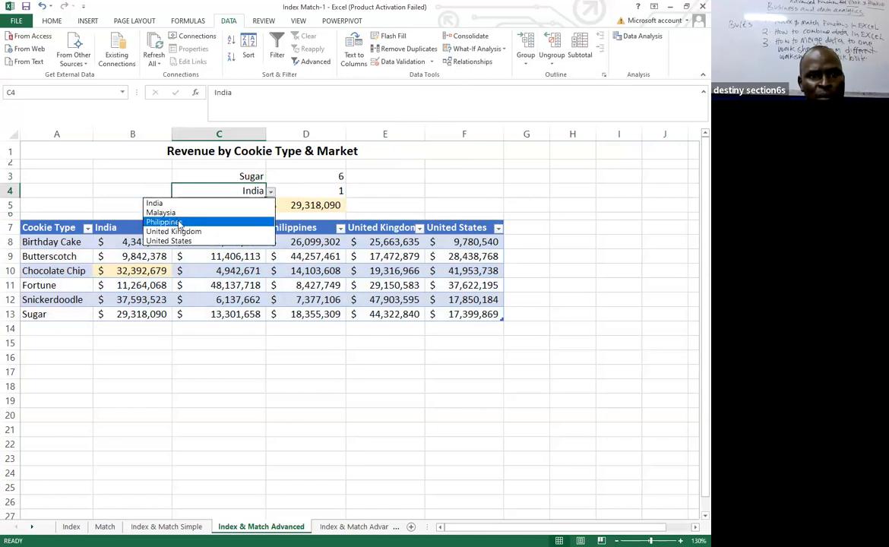
click(179, 223)
Set the cookie type in C3 to Chocolate Chip and the market in C4 to United Kingdom.
click(244, 177)
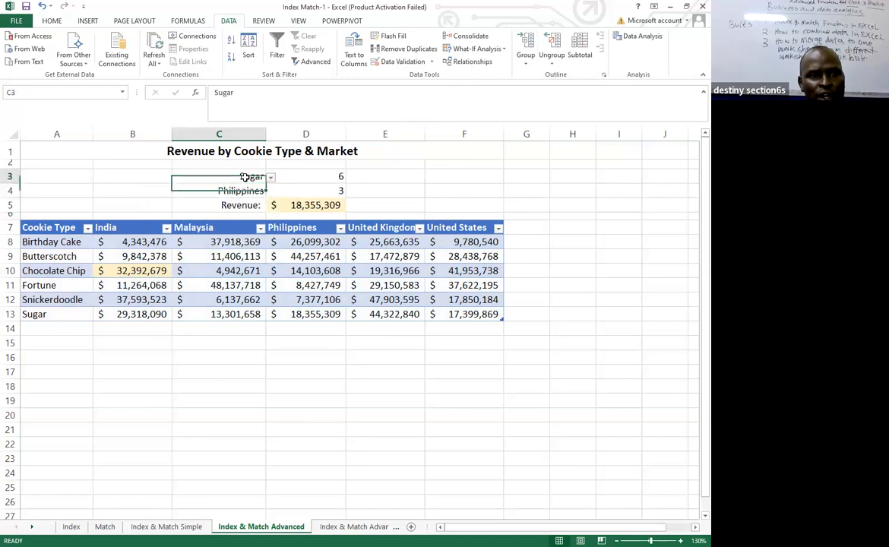
click(271, 177)
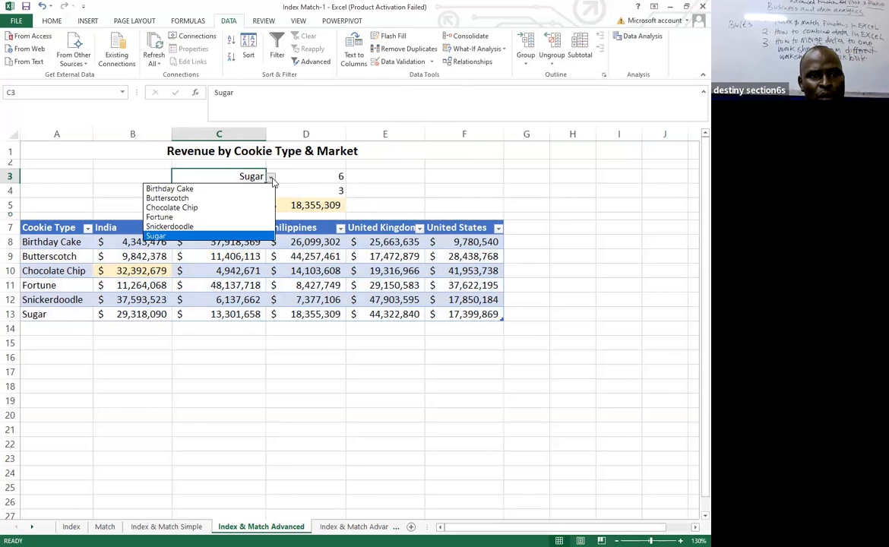
click(176, 207)
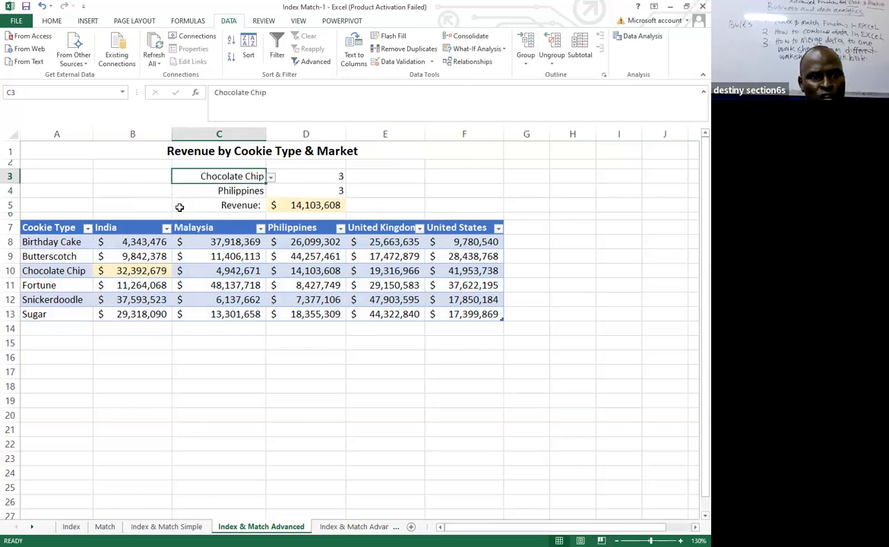
click(243, 191)
click(271, 191)
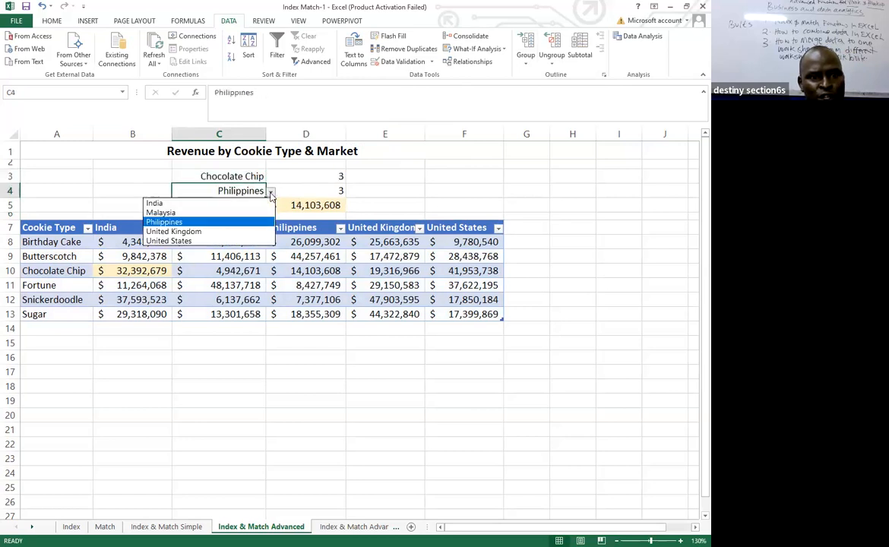
click(173, 232)
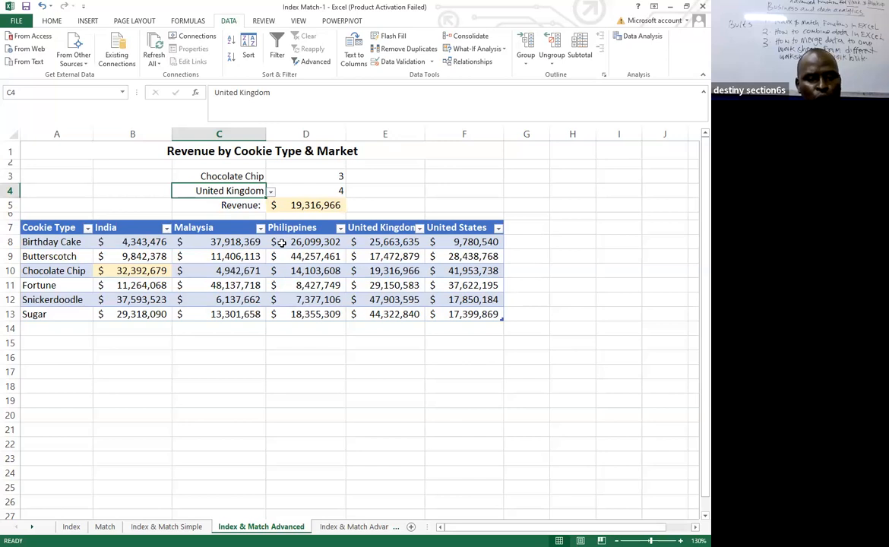
Look through the Index & Match Advanced 2 and Index & Match Simple sheets, then examine the cookie type table on the Match sheet.
click(352, 526)
click(232, 527)
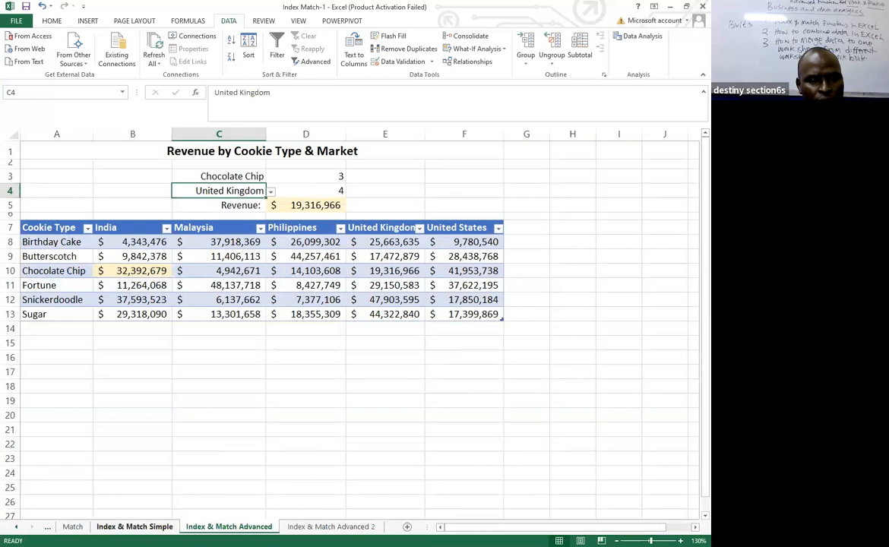
click(134, 527)
click(73, 527)
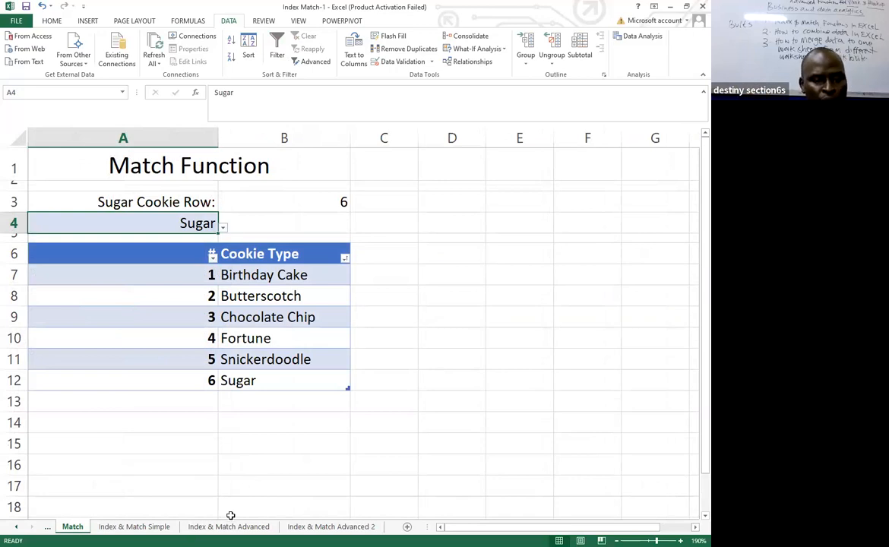
click(270, 376)
scroll(322, 462, down, 7)
scroll(321, 463, up, 7)
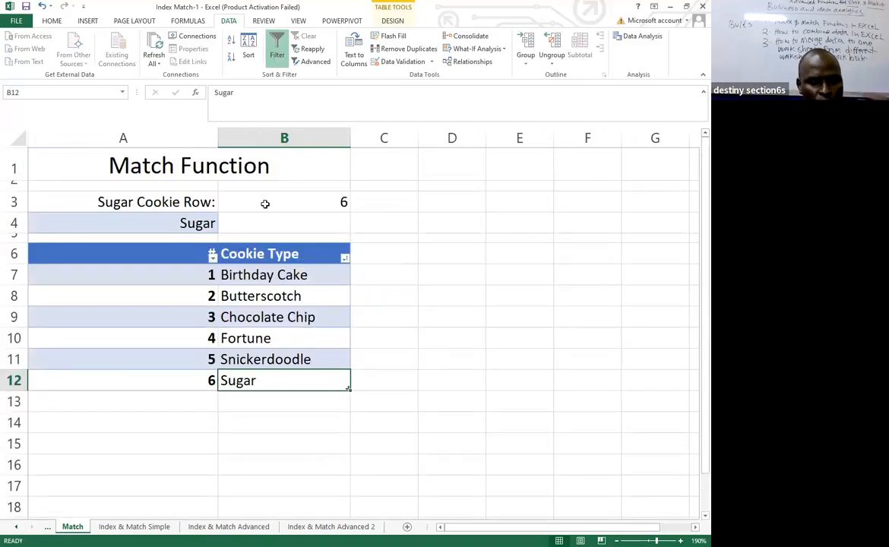
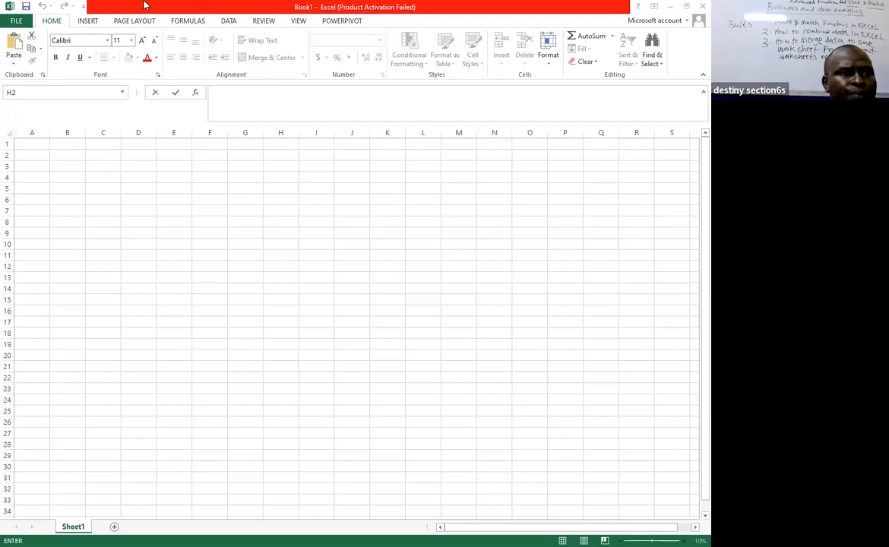
Start a Microsoft Query import from Excel Files in the blank workbook, using MERGE SHEET-1.xlsx as the source.
click(229, 22)
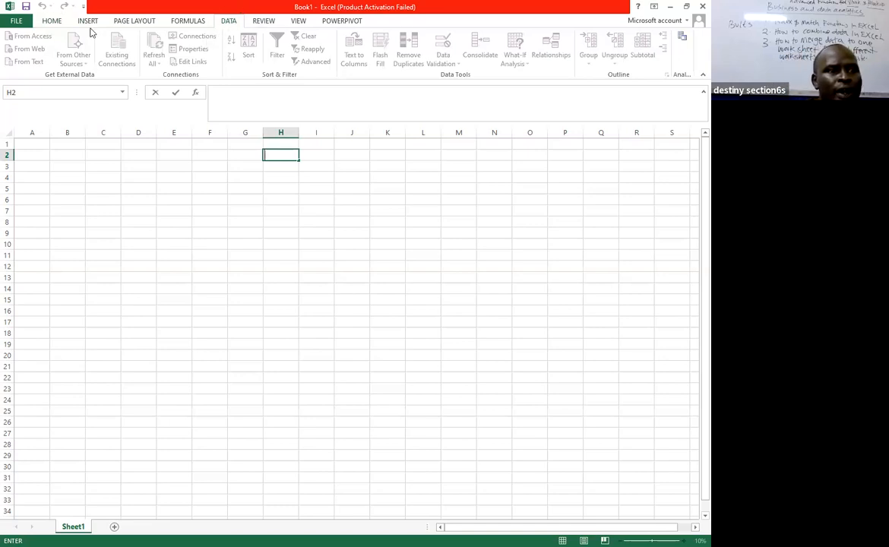
click(96, 146)
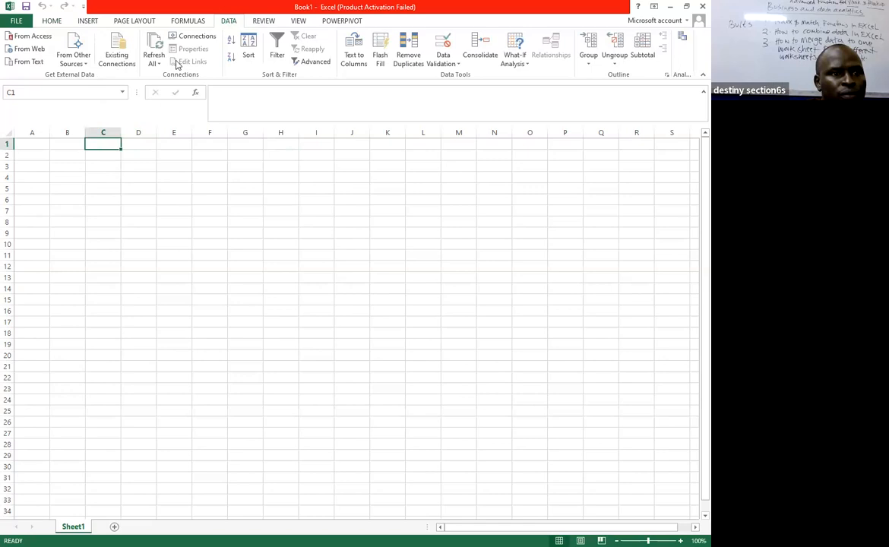
click(88, 67)
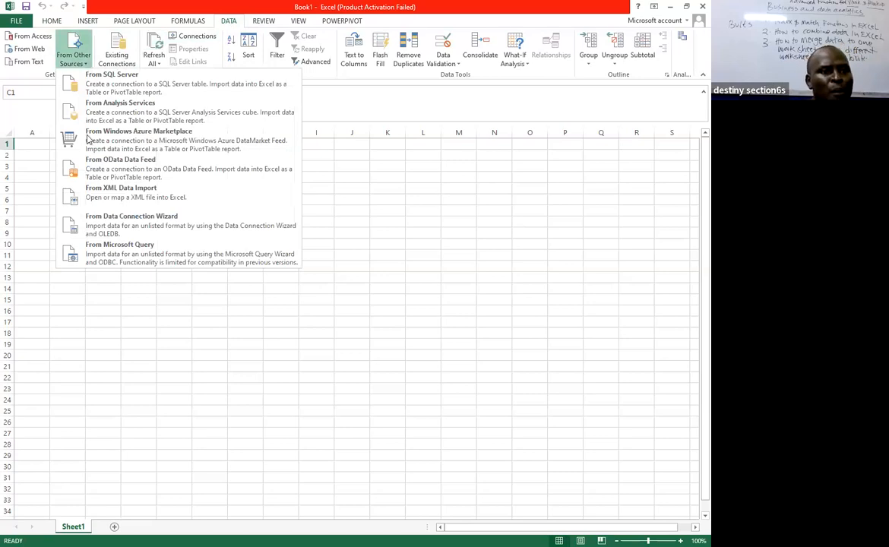
click(142, 260)
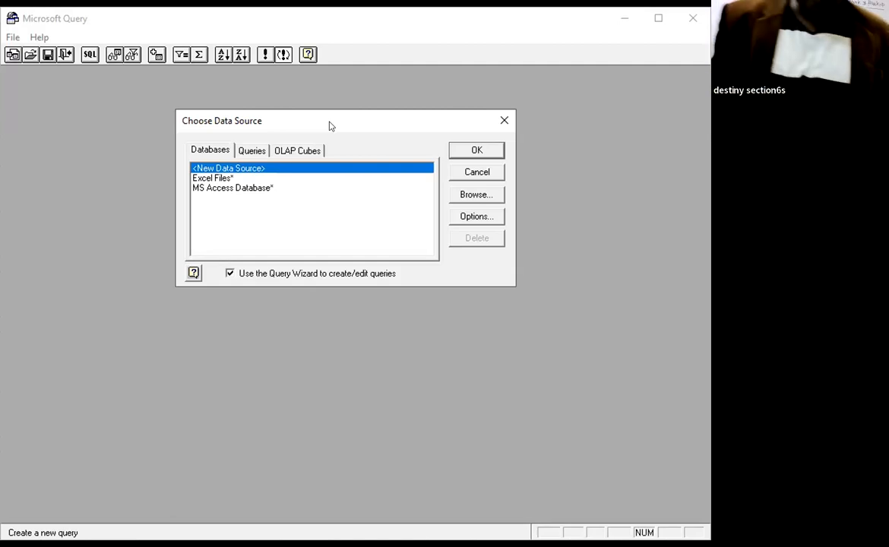
click(222, 180)
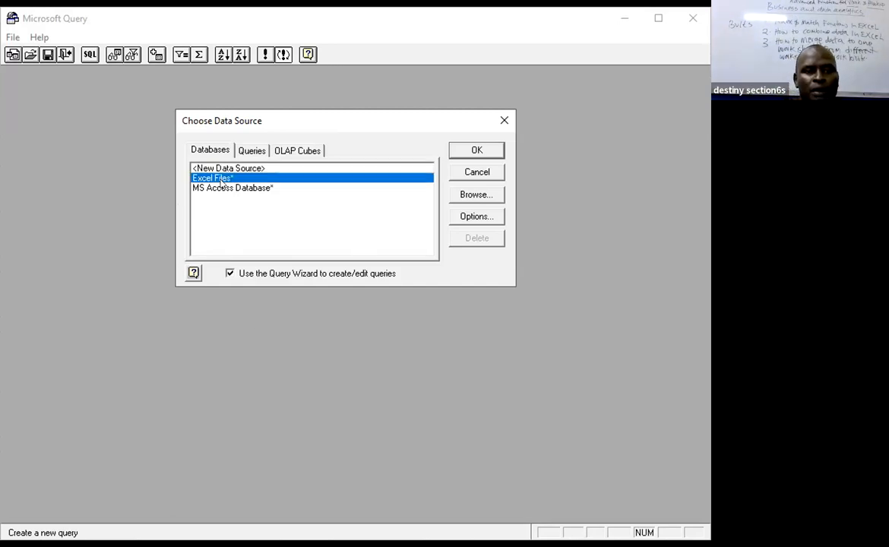
double_click(222, 180)
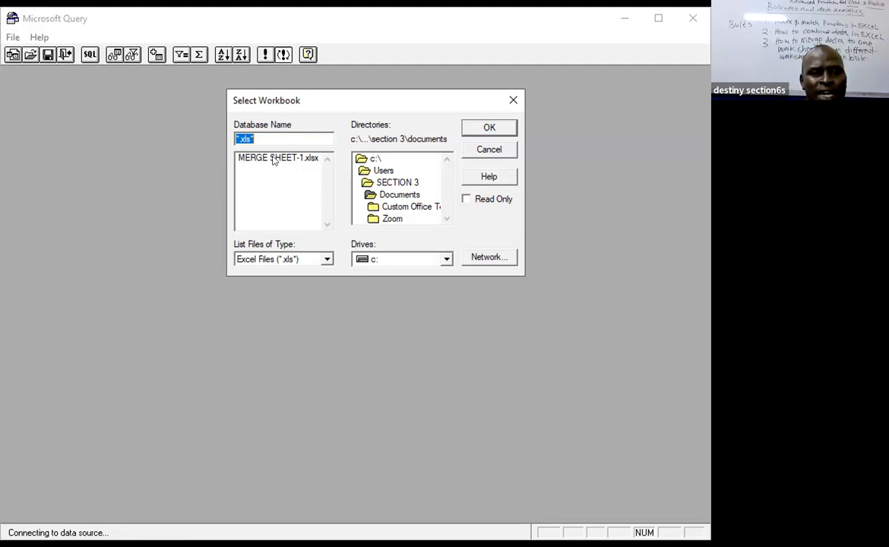
click(274, 158)
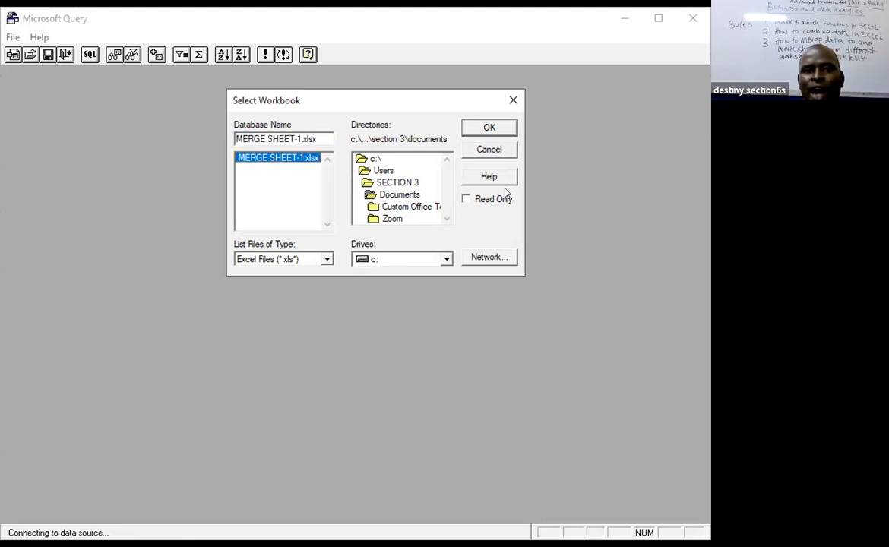
click(490, 129)
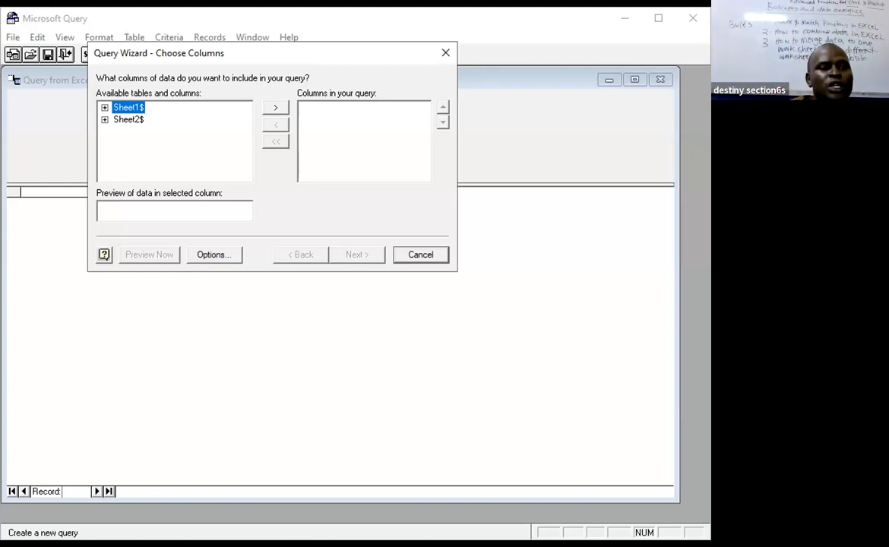
Include all columns of Sheet1$ and Sheet2$ in the query, leaving out the duplicate ID column from Sheet2$.
click(275, 109)
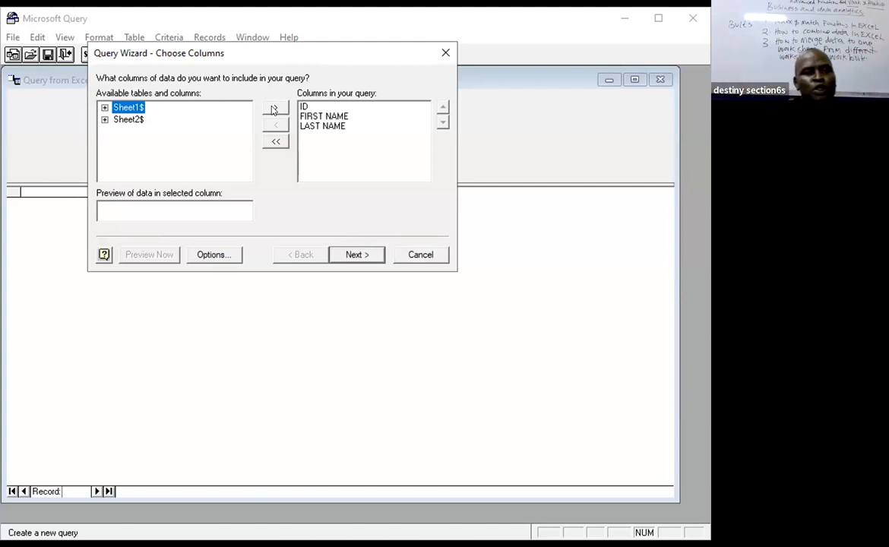
click(124, 120)
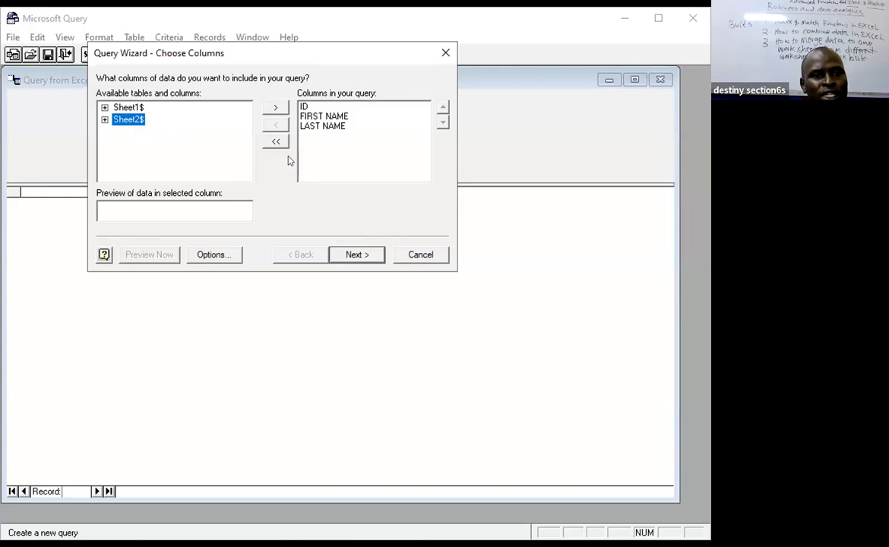
click(276, 108)
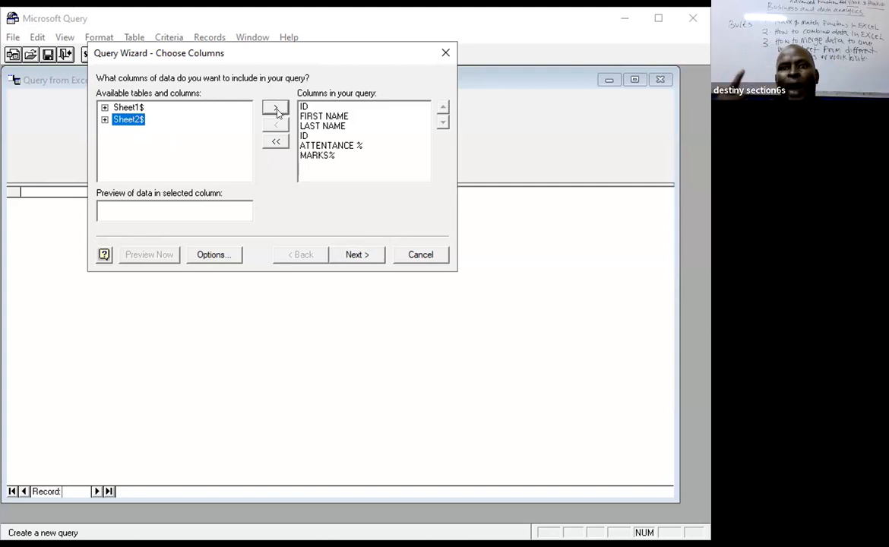
click(309, 136)
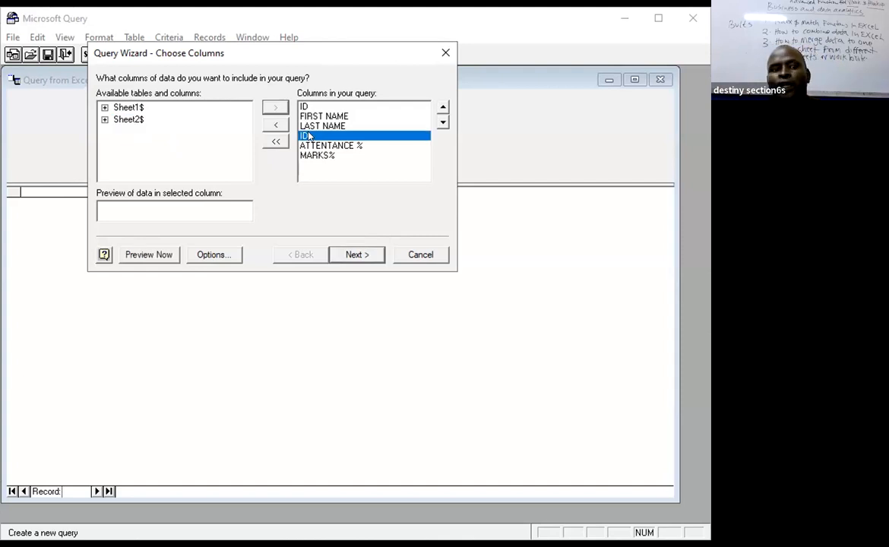
click(274, 126)
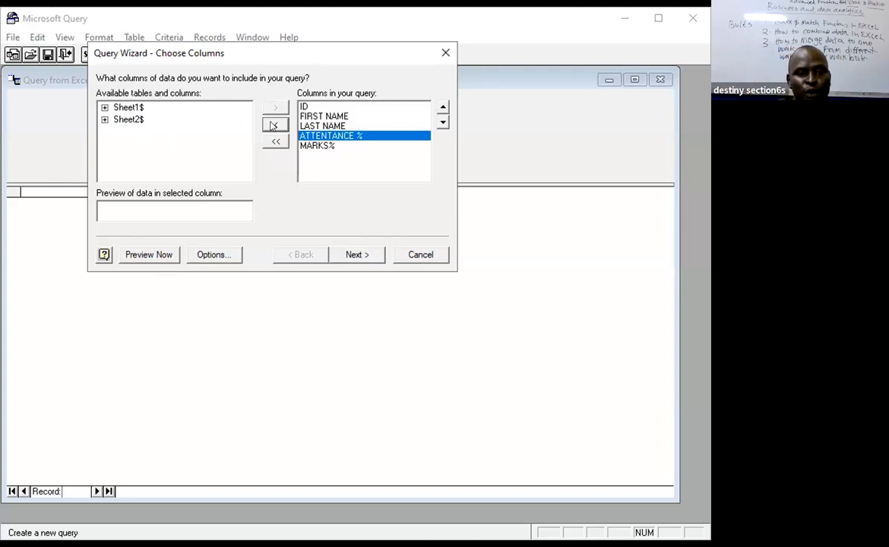
Join Sheet1$ and Sheet2$ manually on their ID fields and return the merged data to the worksheet at cell E14.
click(357, 256)
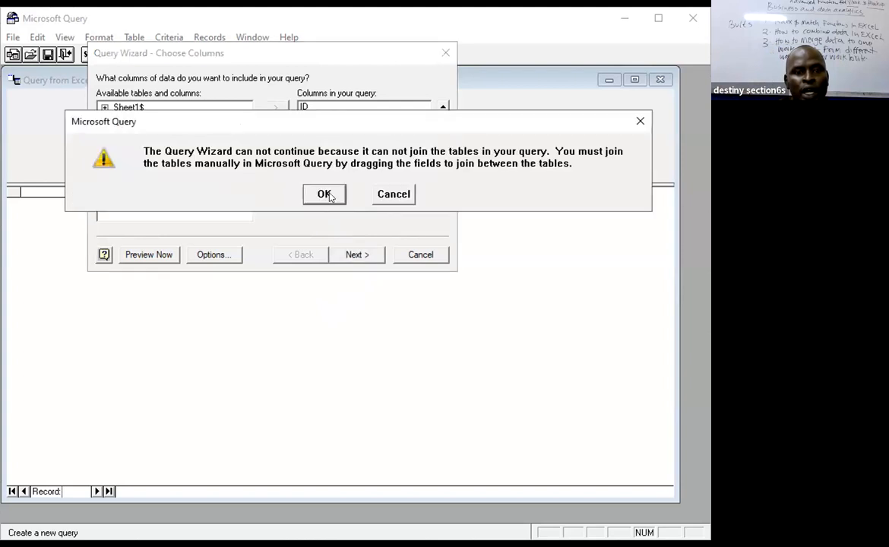
click(326, 196)
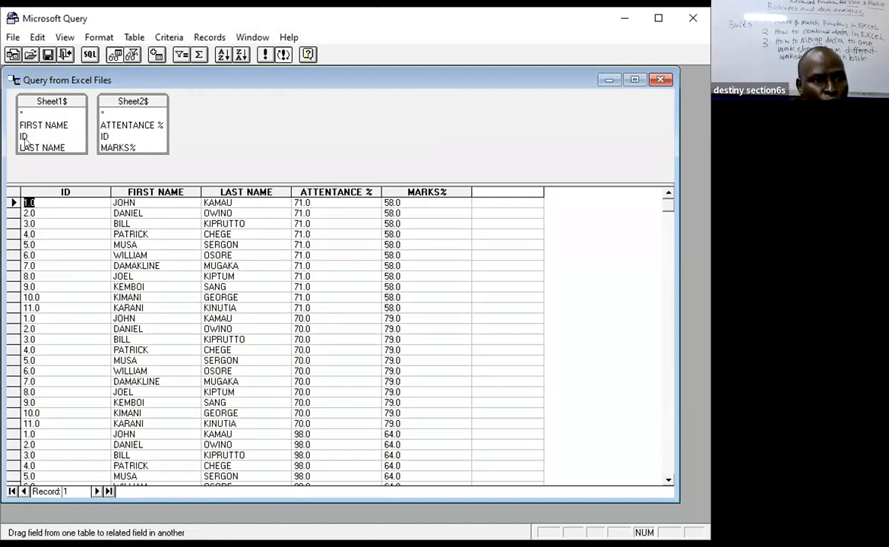
drag(24, 138, 106, 136)
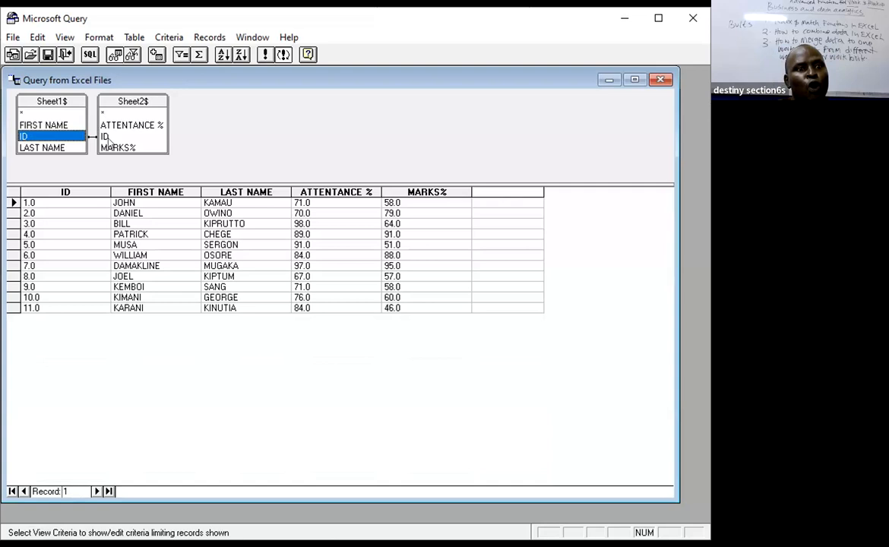
click(13, 37)
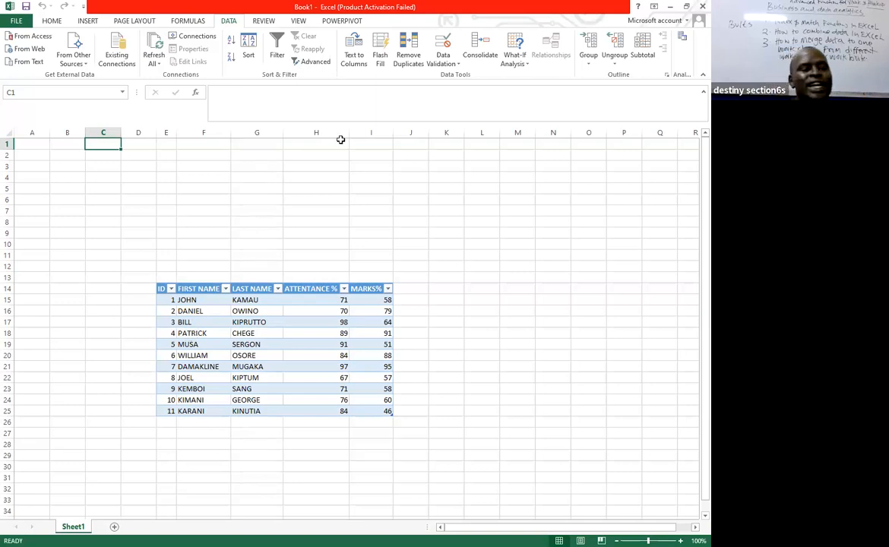
Move the range E13:I25 holding the merged table so that it starts at A1, and close the workbook.
click(27, 142)
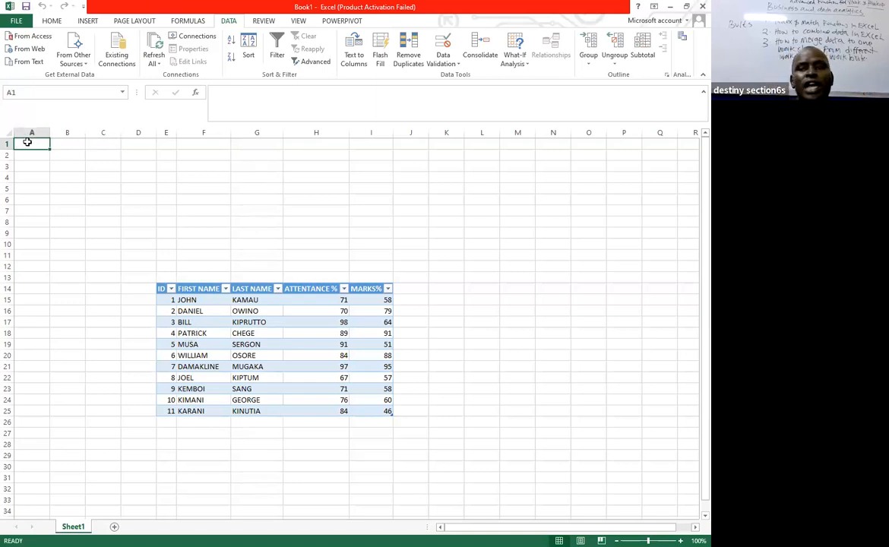
drag(162, 278, 383, 405)
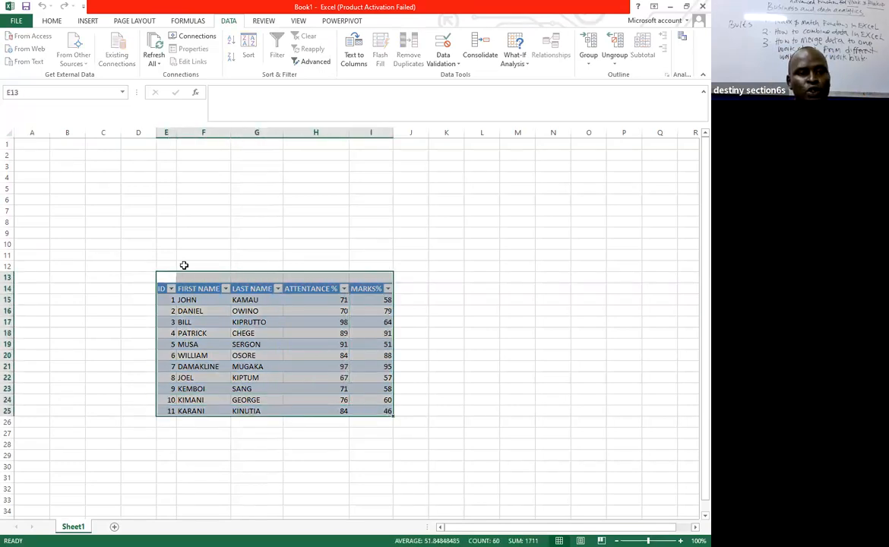
drag(189, 276, 78, 148)
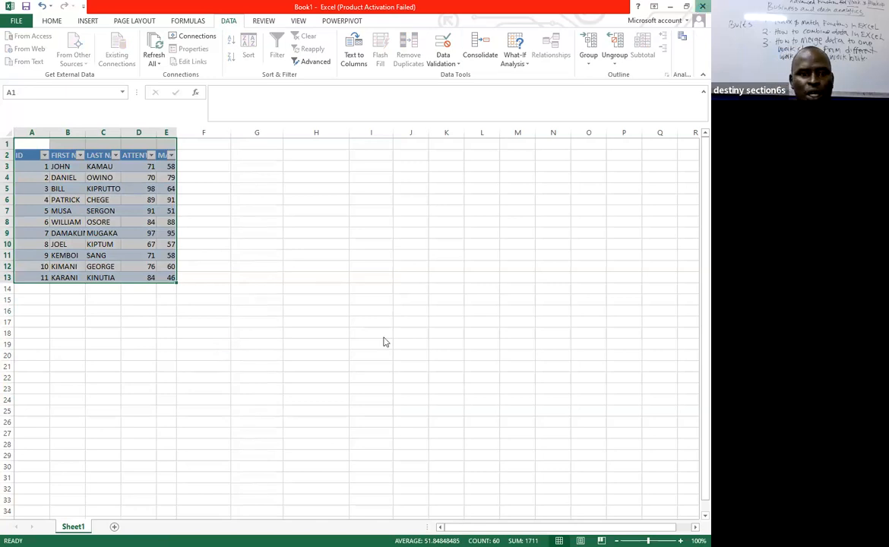
key(alt+F4)
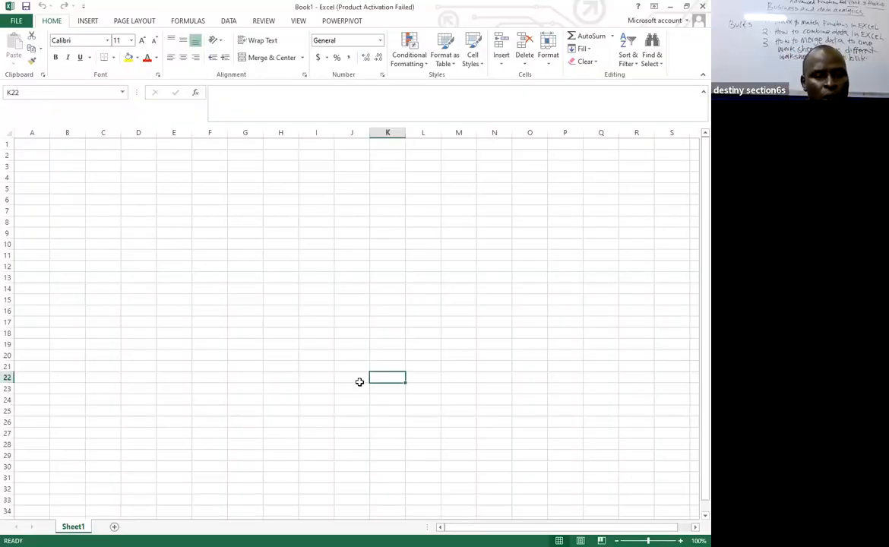
Repeat the Microsoft Query import in a new blank workbook, choosing Excel Files and the workbook MERGE SHEET-1.xlsx.
click(356, 233)
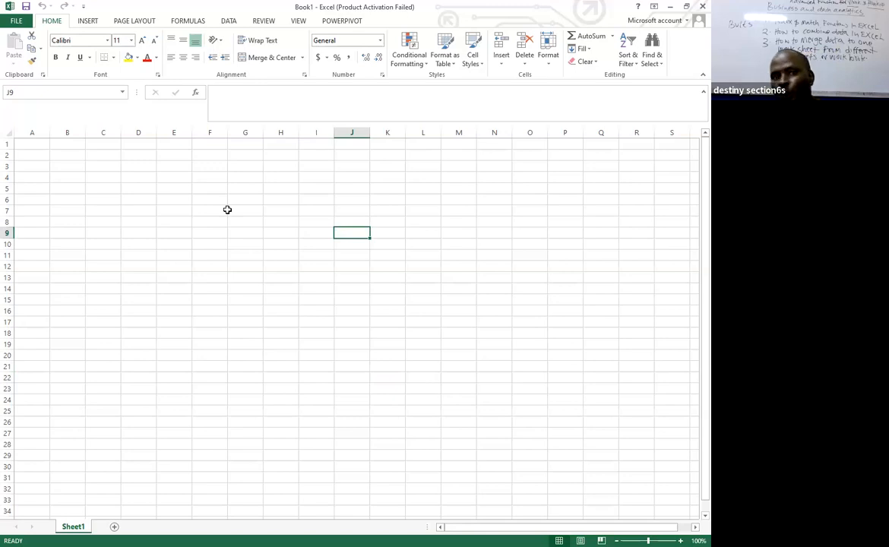
click(227, 22)
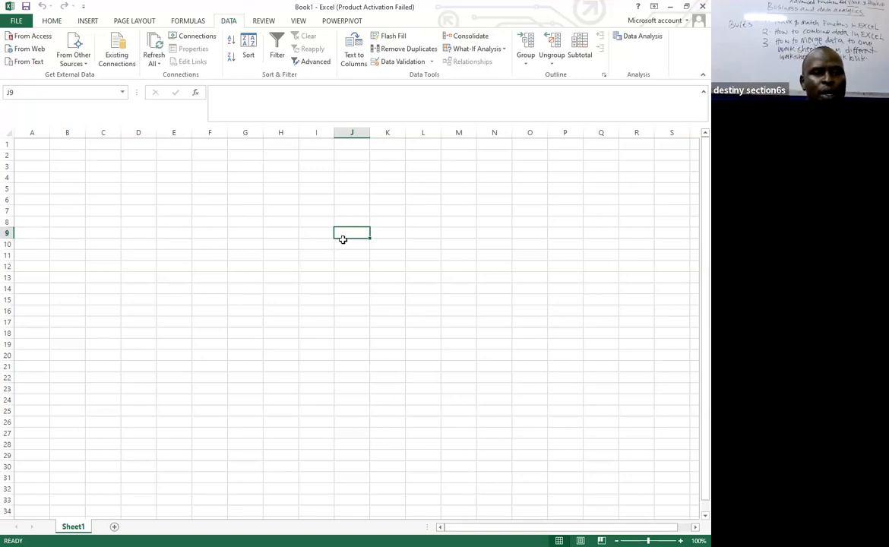
click(327, 178)
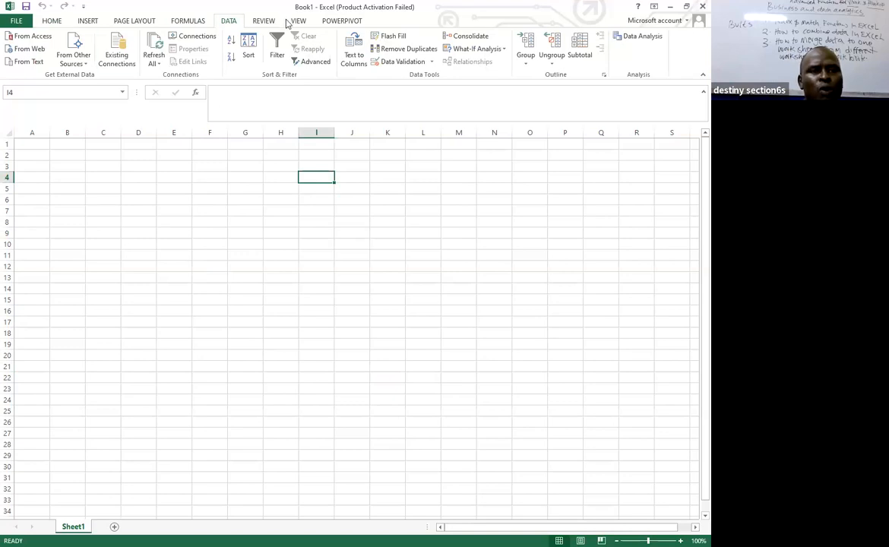
click(76, 63)
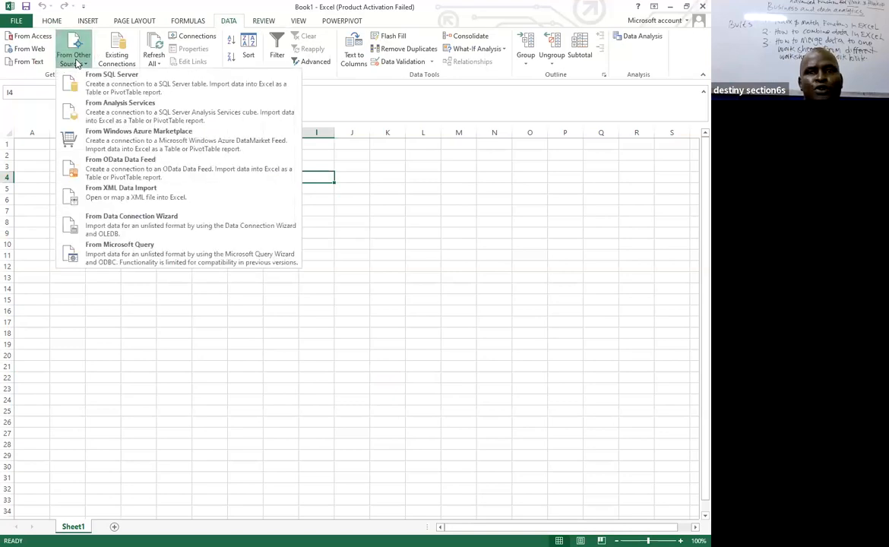
click(127, 260)
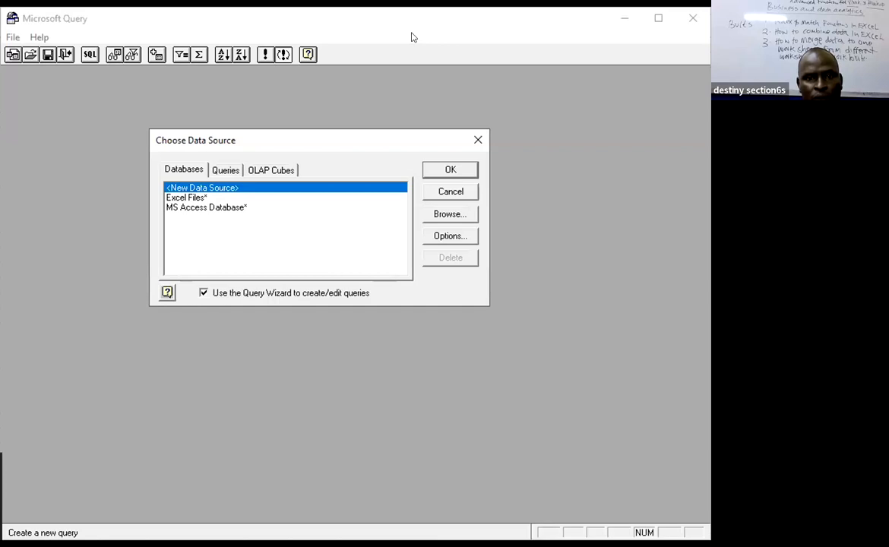
double_click(195, 199)
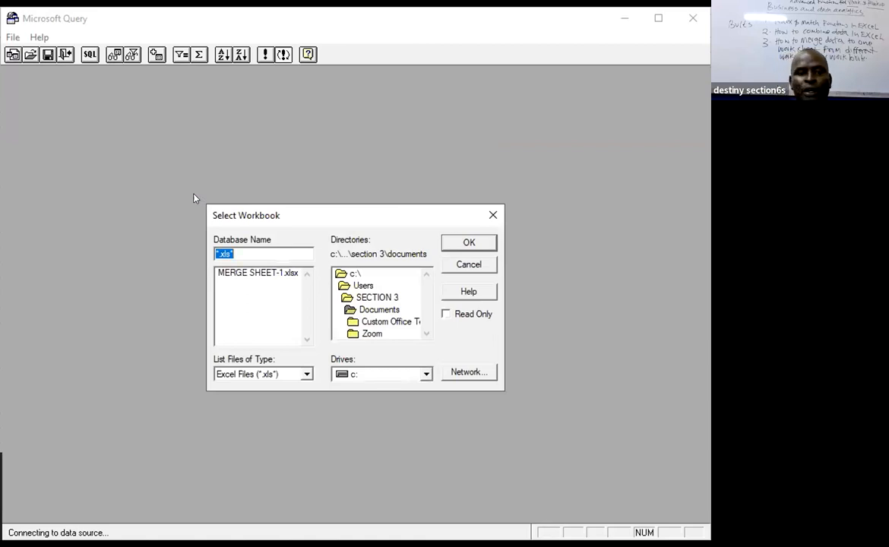
click(253, 272)
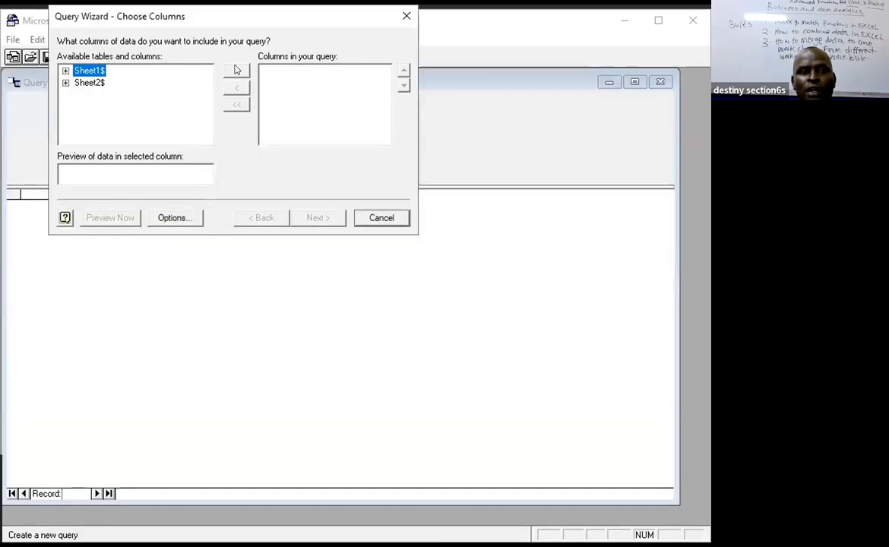
Add the Sheet1$ and Sheet2$ columns to the new query and remove the second ID column.
click(236, 70)
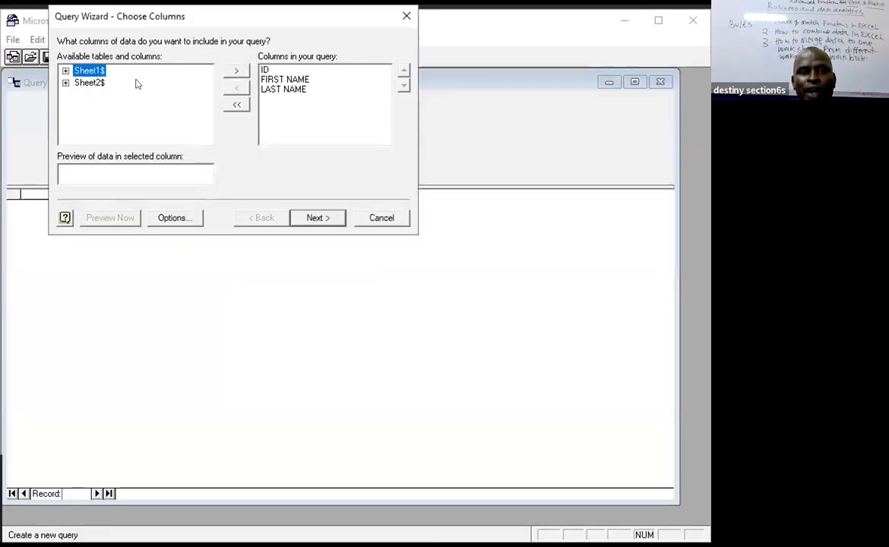
click(97, 83)
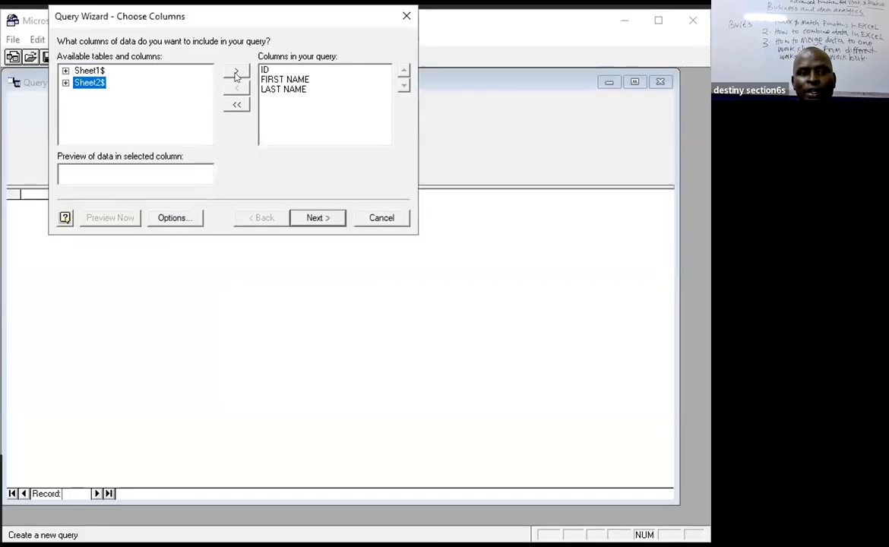
click(236, 69)
click(265, 99)
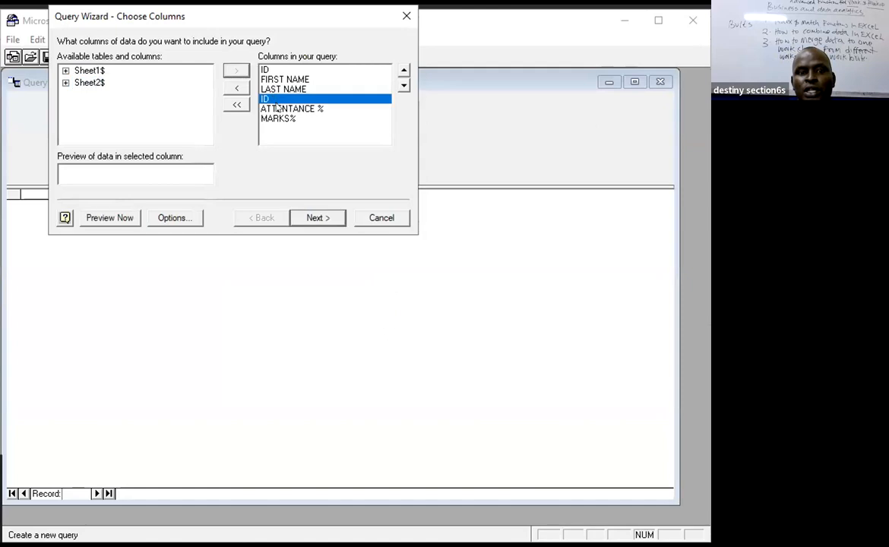
click(234, 88)
Link the ID field of Sheet1$ to the ID field of Sheet2$ and return the joined data to Excel.
click(310, 214)
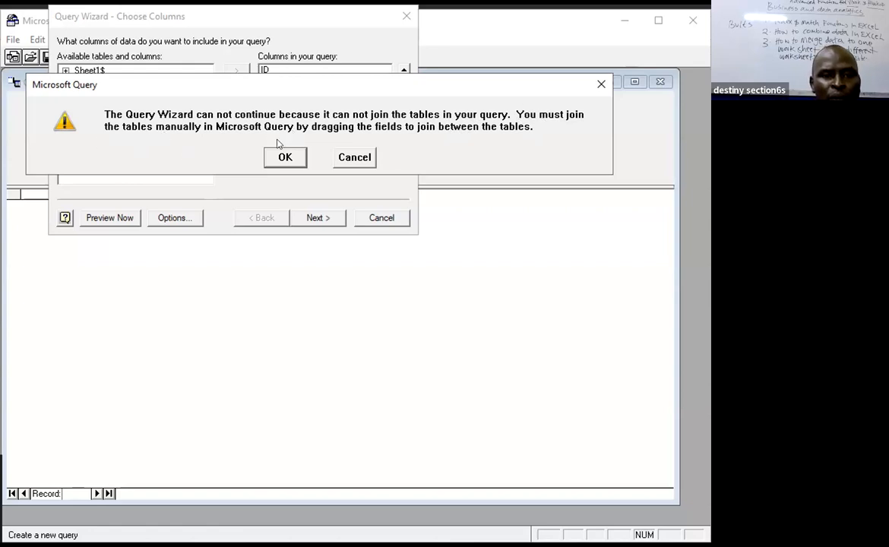
drag(24, 132, 104, 133)
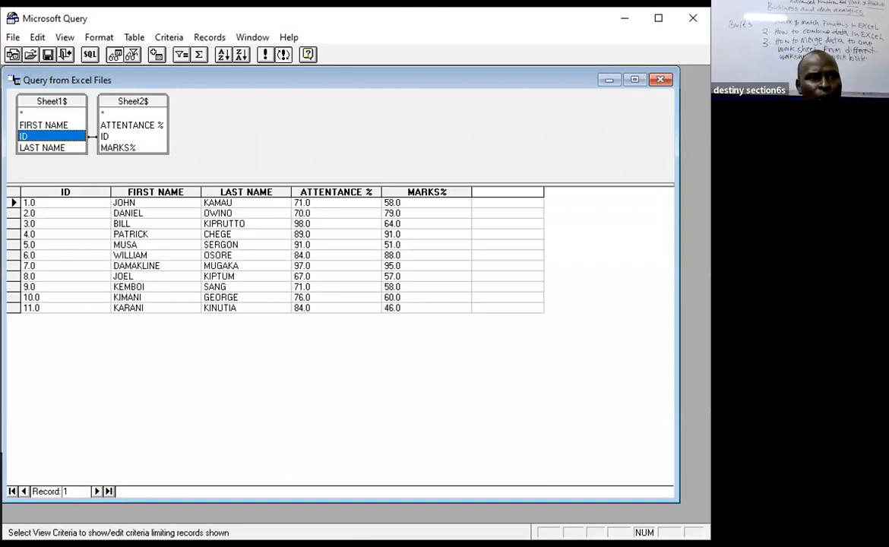
click(13, 36)
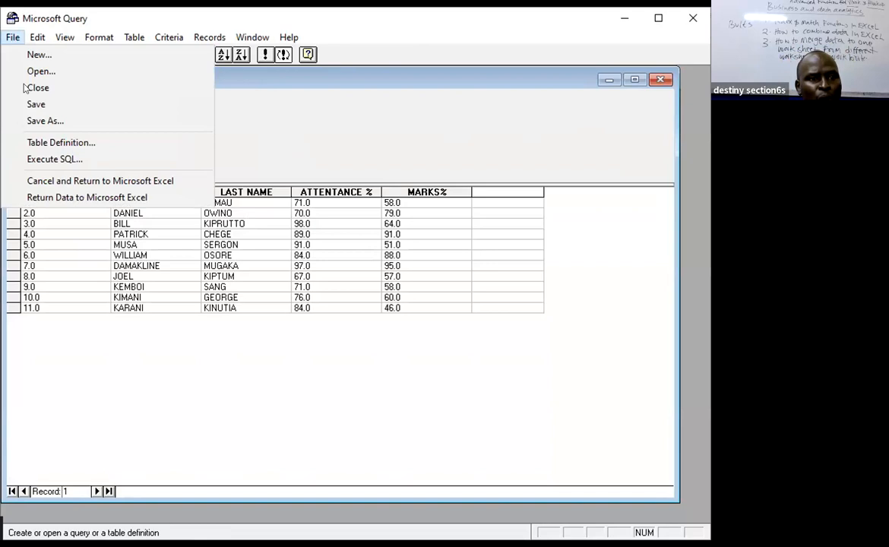
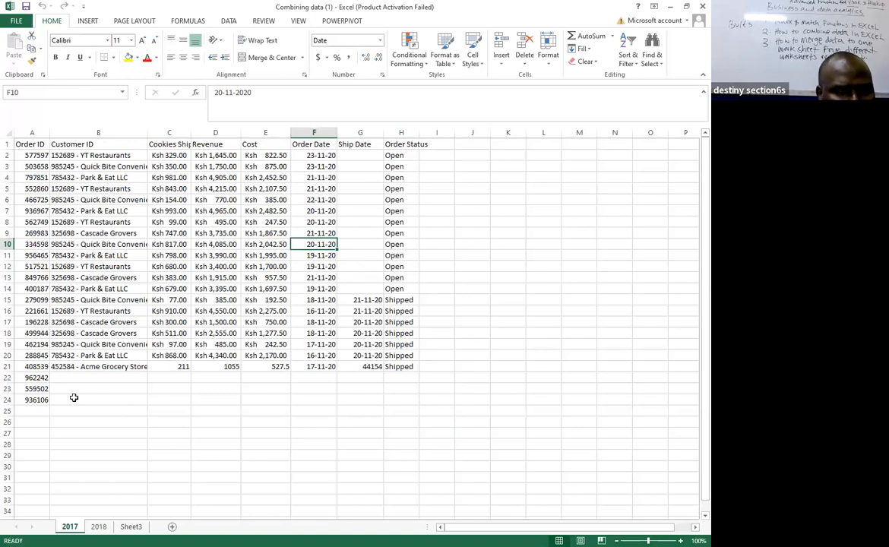
Clear the leftover cells A22:B25 on the 2017 sheet and look over the order rows on the 2018 sheet.
drag(29, 378, 69, 412)
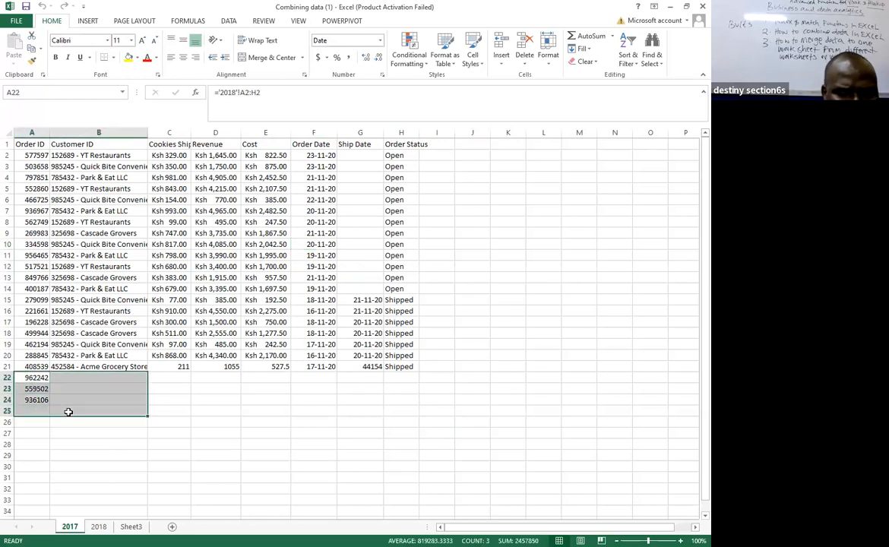
key(Delete)
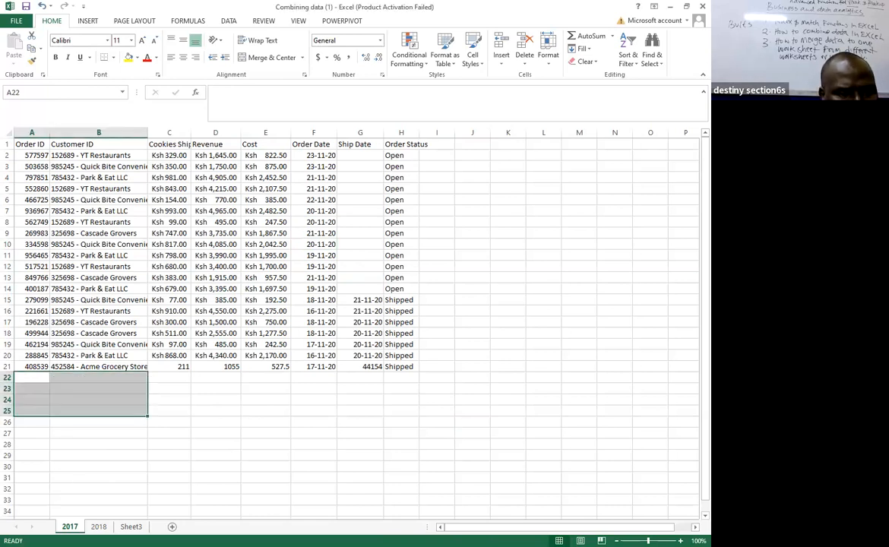
click(98, 527)
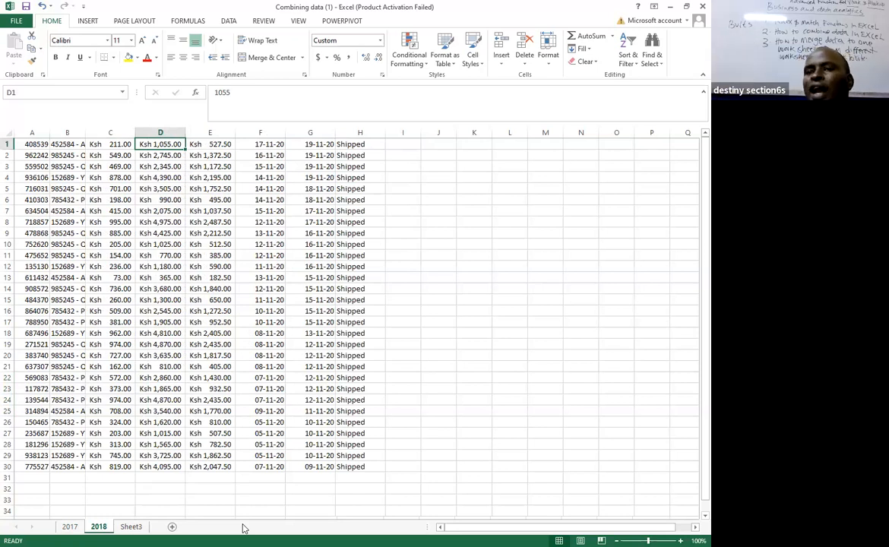
click(206, 322)
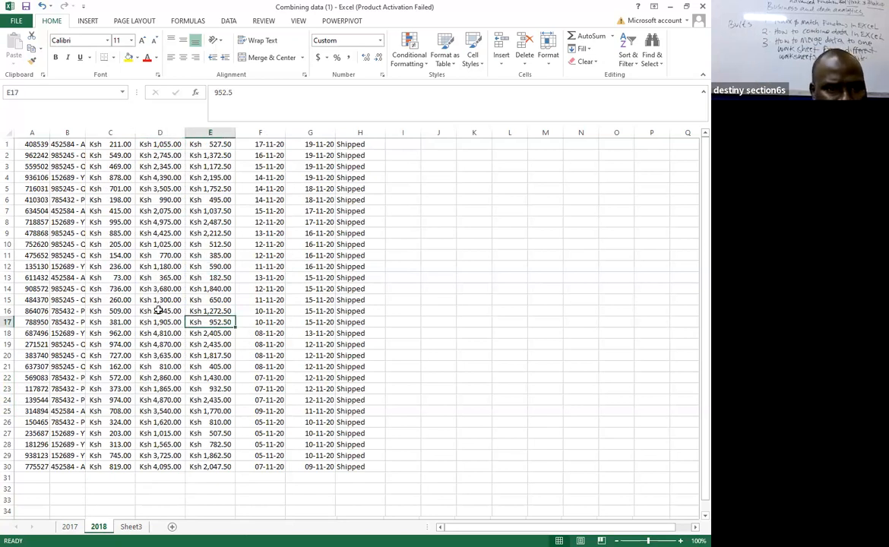
scroll(353, 277, down, 6)
scroll(349, 268, up, 6)
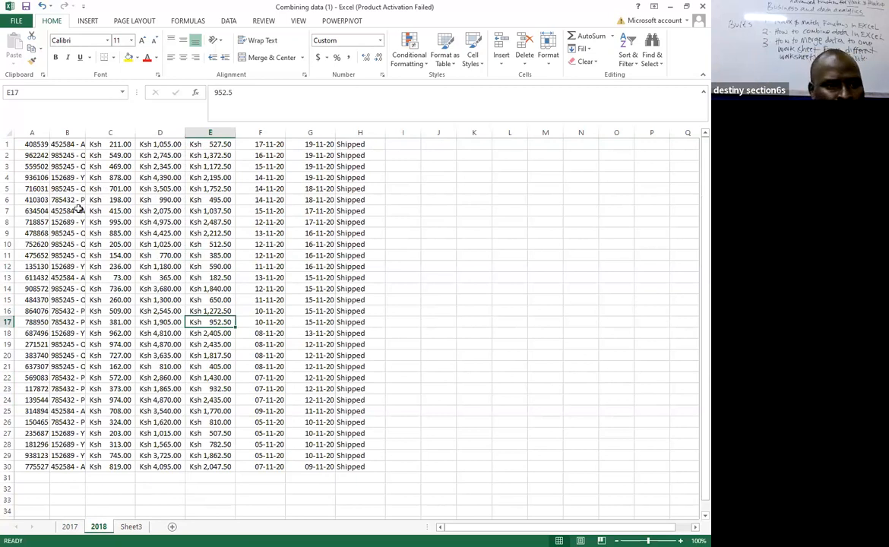
scroll(156, 202, down, 13)
scroll(156, 213, up, 13)
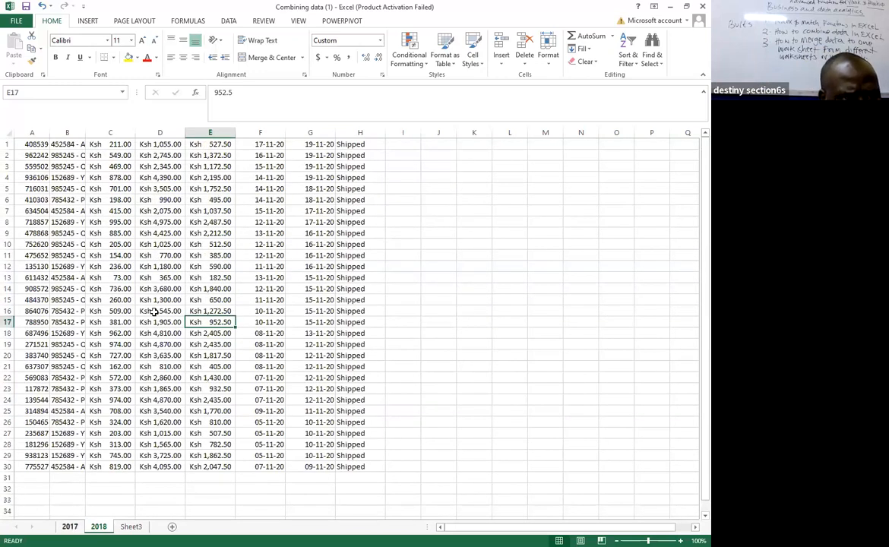
Fill the header row of the 2017 sheet with yellow across A1:I1.
click(69, 527)
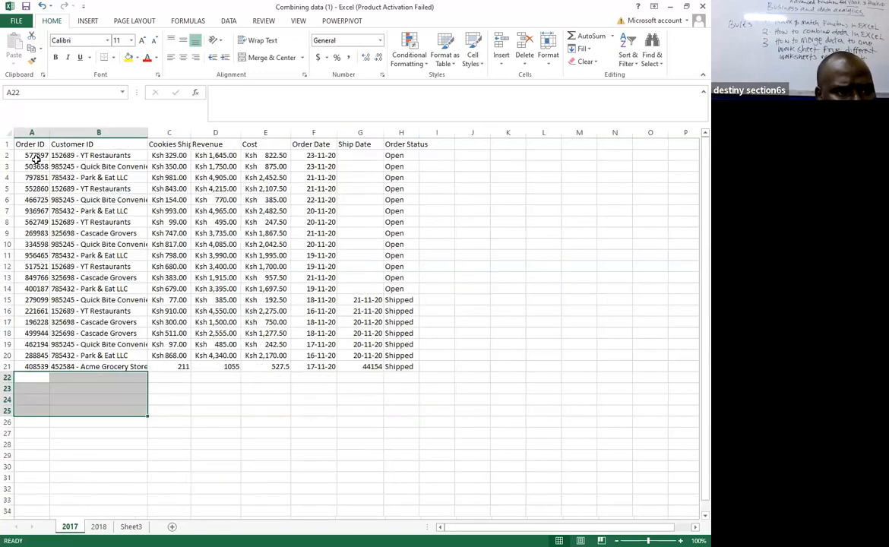
drag(23, 143, 411, 144)
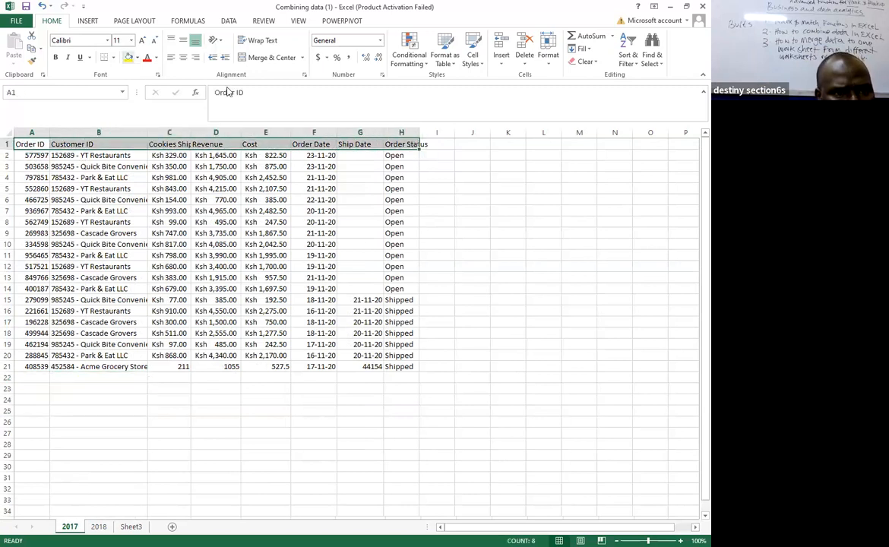
click(129, 58)
click(514, 221)
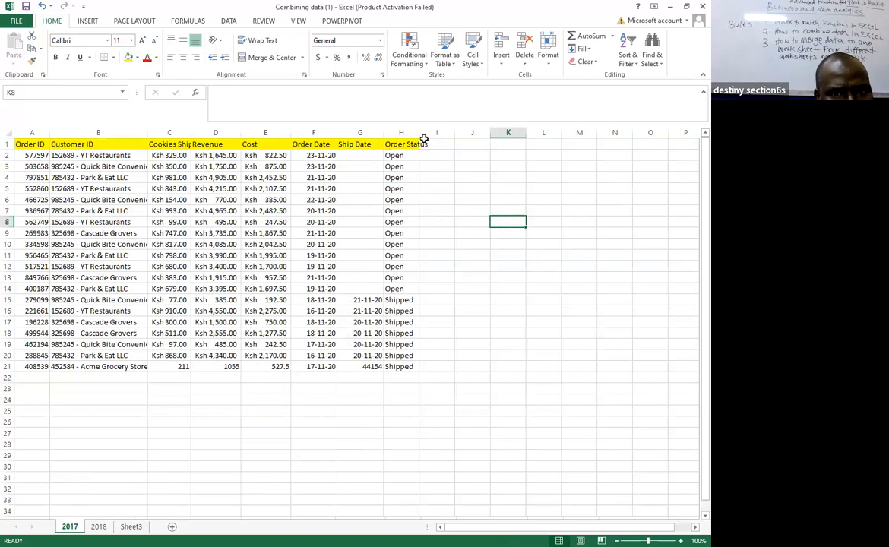
drag(428, 144, 88, 114)
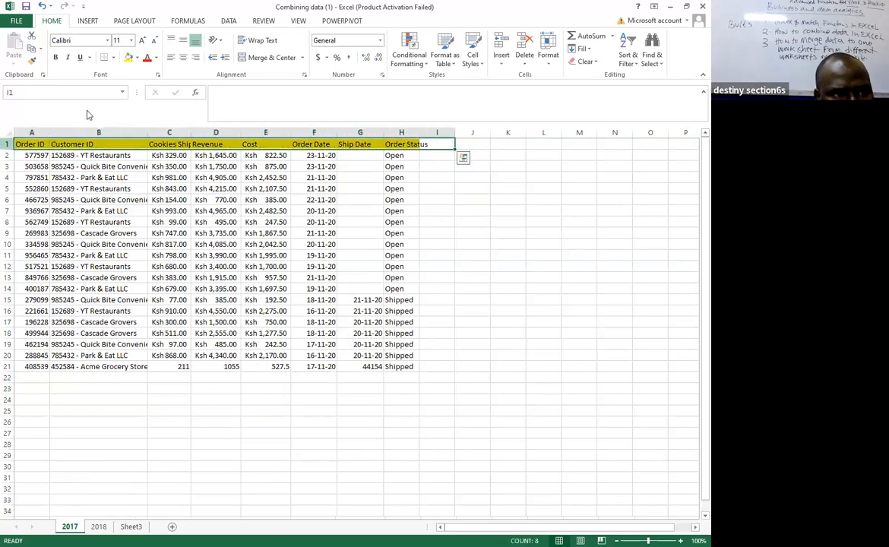
Fit the Order Status column to its contents and narrow the Ship Date column on the 2017 sheet.
click(439, 247)
double_click(419, 132)
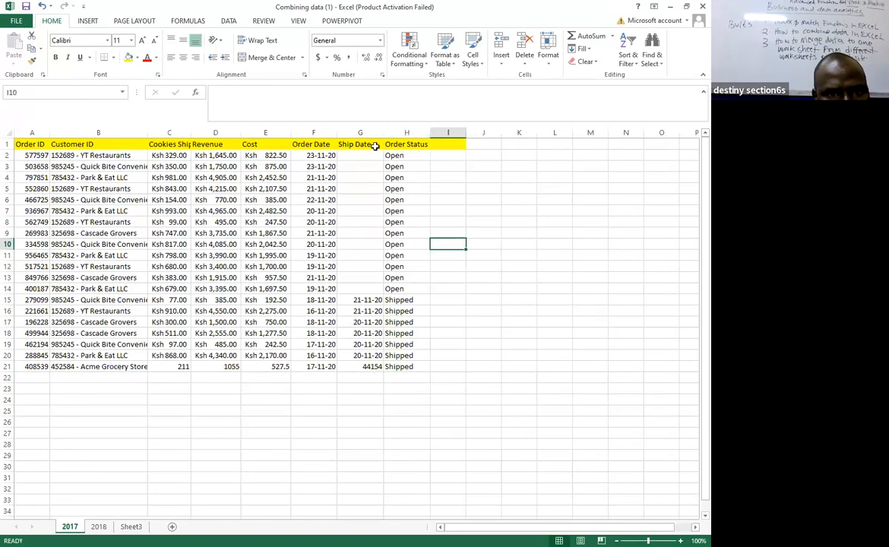
drag(386, 132, 375, 133)
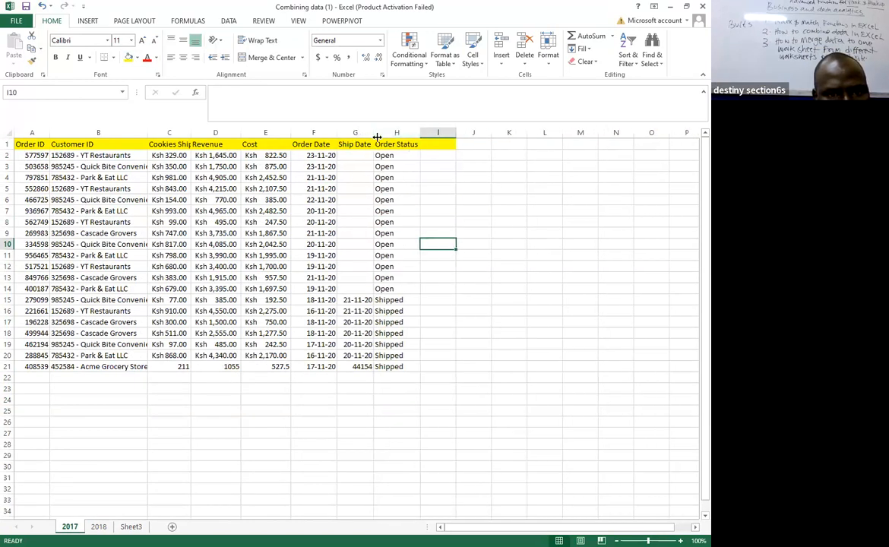
double_click(290, 134)
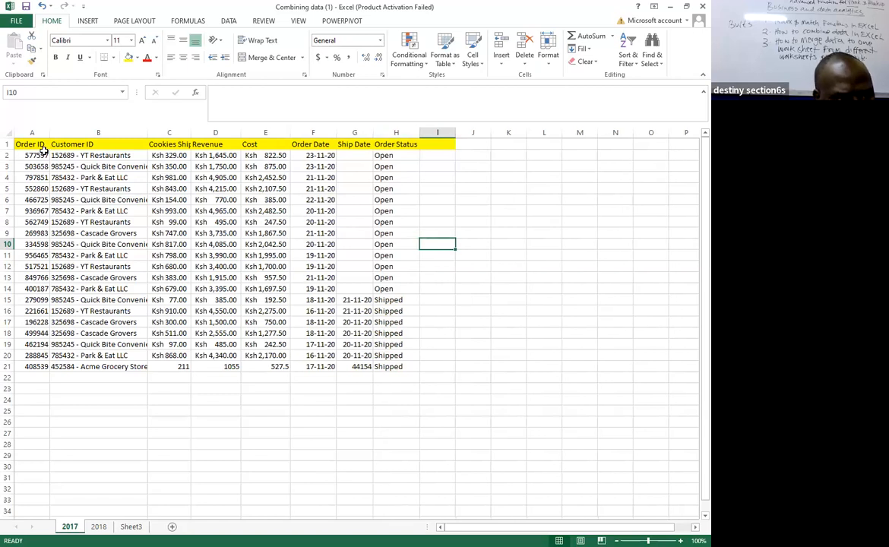
click(126, 277)
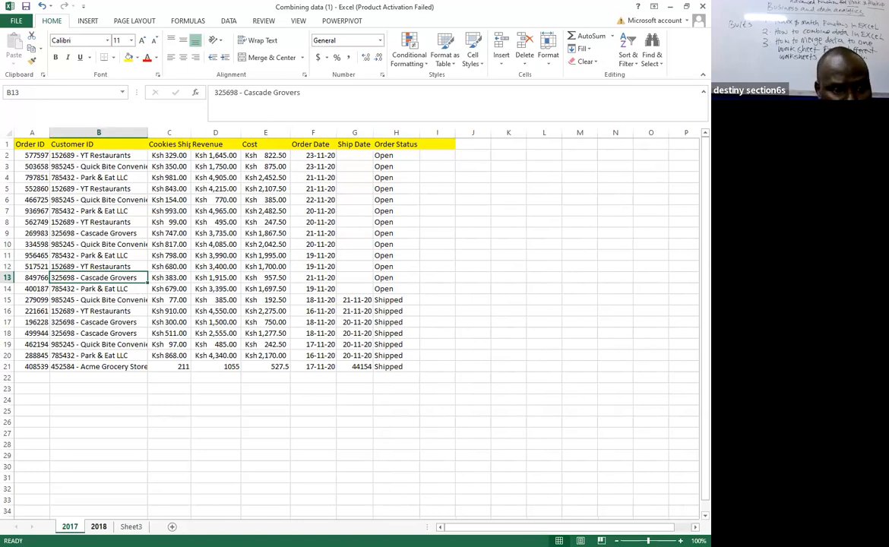
click(99, 527)
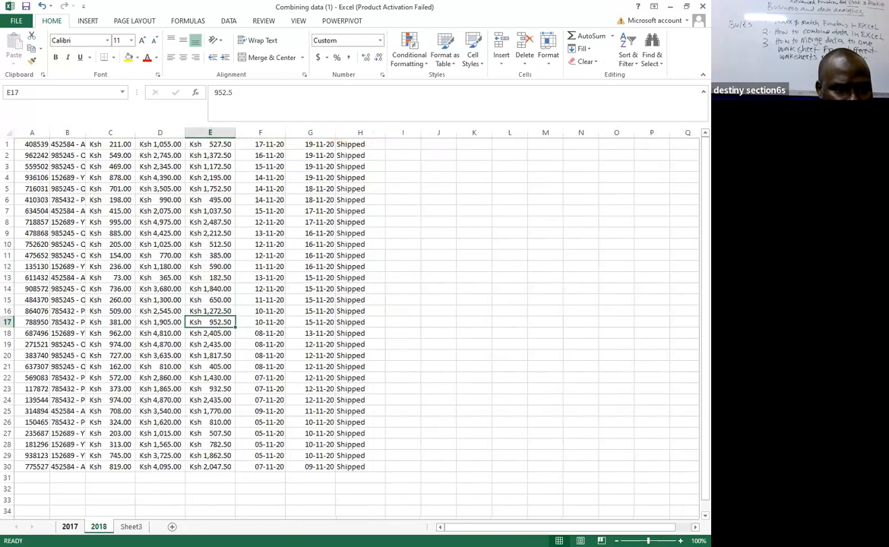
key(ctrl+Page_Up)
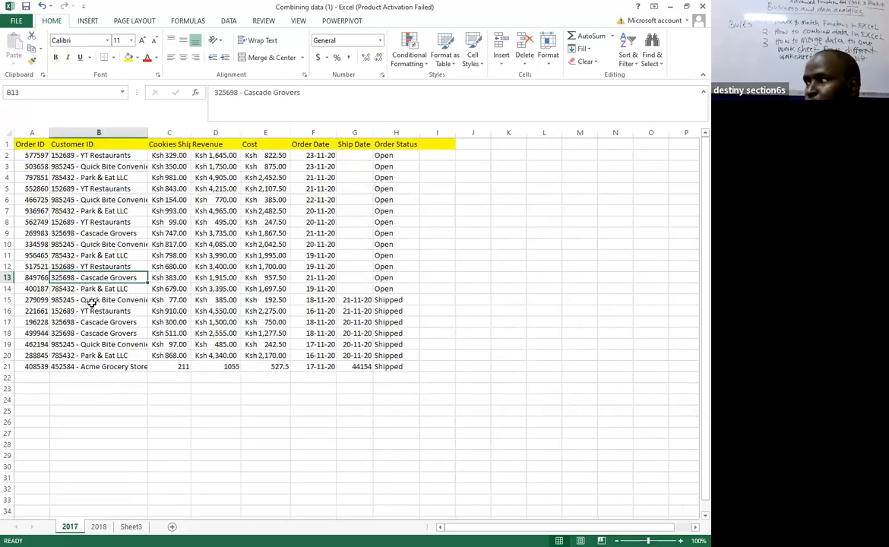
Start Text to Columns on the Customer ID range B1:B21 and set the original data type to Delimited.
click(86, 145)
drag(86, 146, 96, 367)
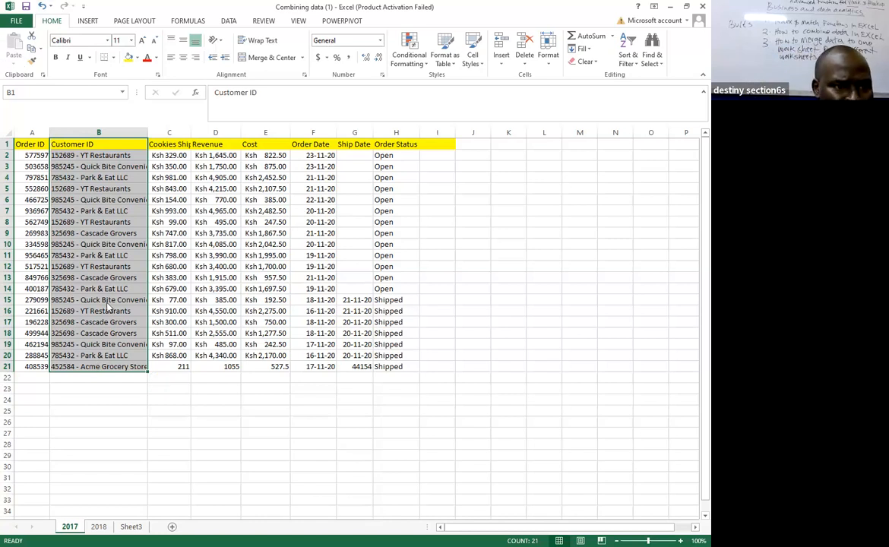
click(95, 189)
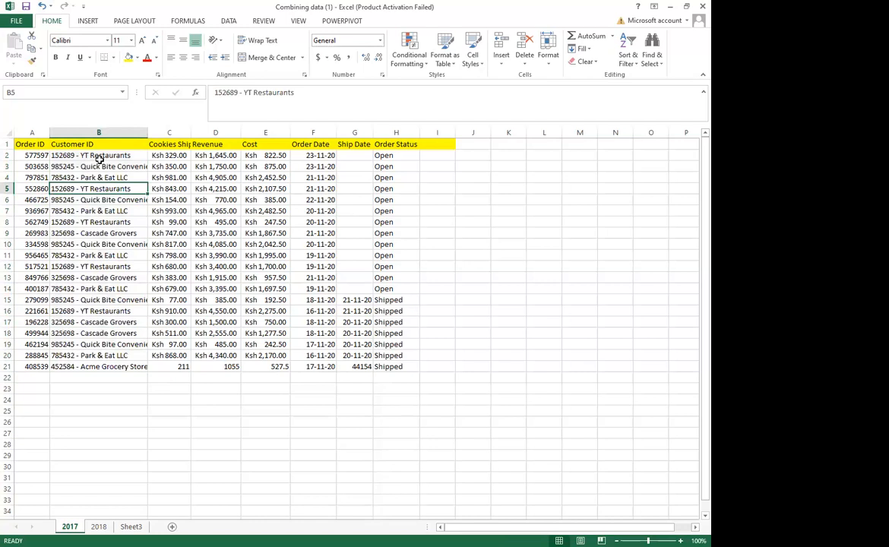
drag(91, 143, 93, 367)
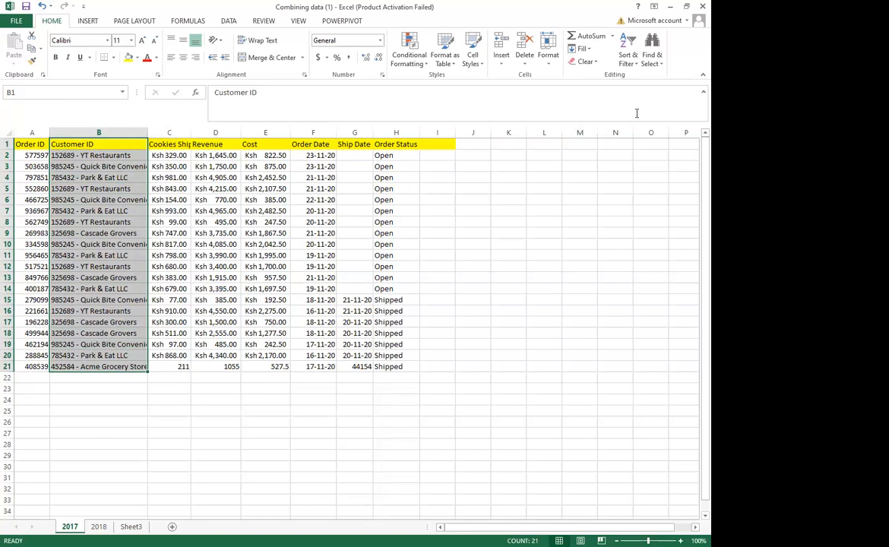
click(228, 22)
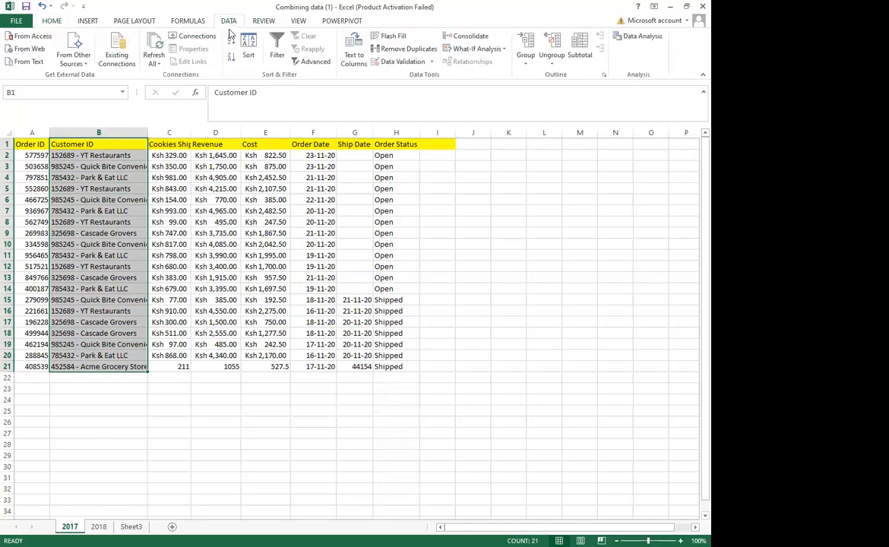
click(365, 66)
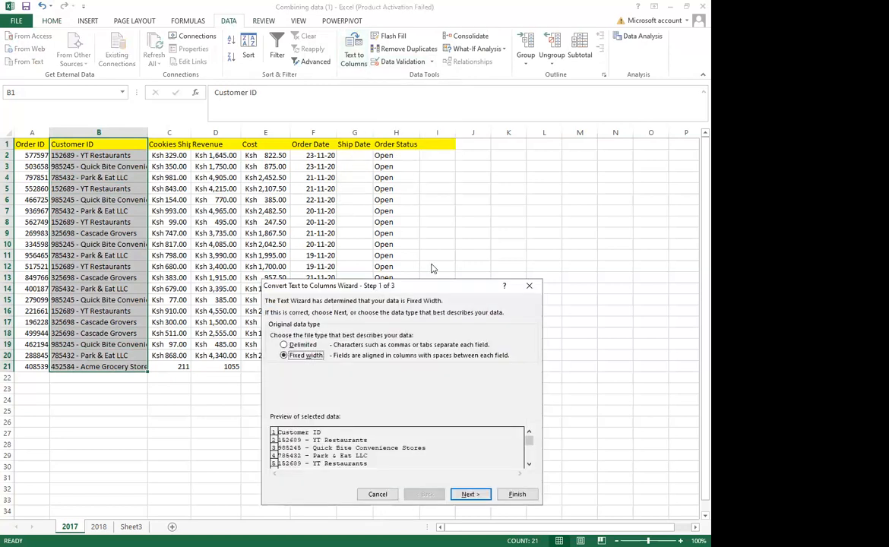
drag(430, 291, 441, 152)
click(313, 207)
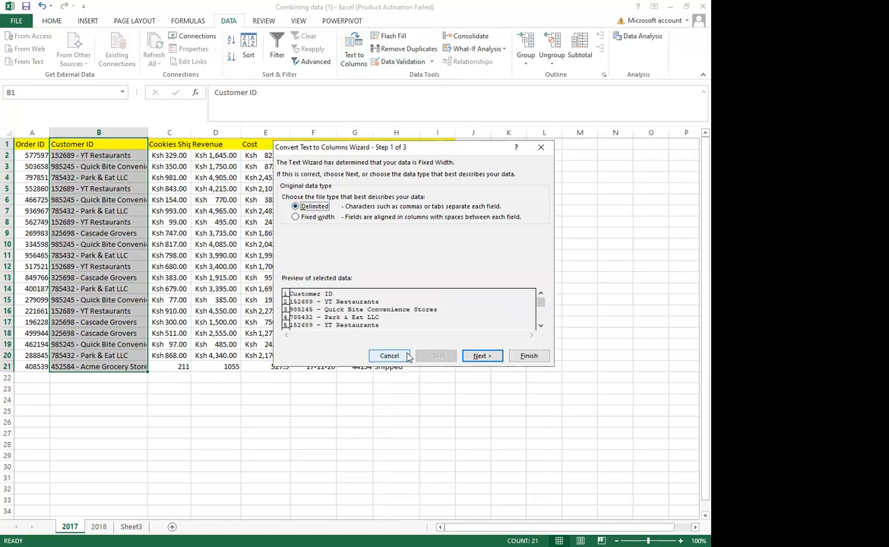
click(479, 356)
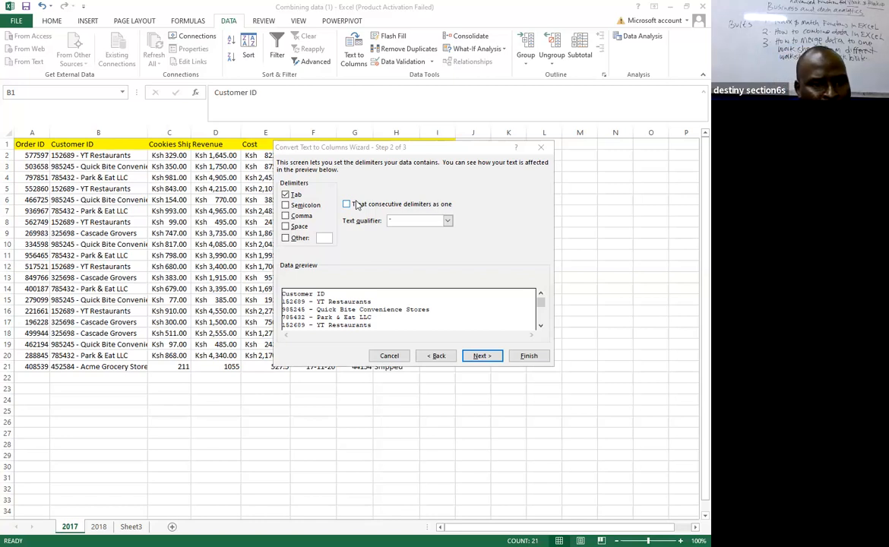
Split the Customer ID data at the custom delimiter "-" into columns B and C, replacing existing data, and fit column C's width.
click(324, 238)
text(-)
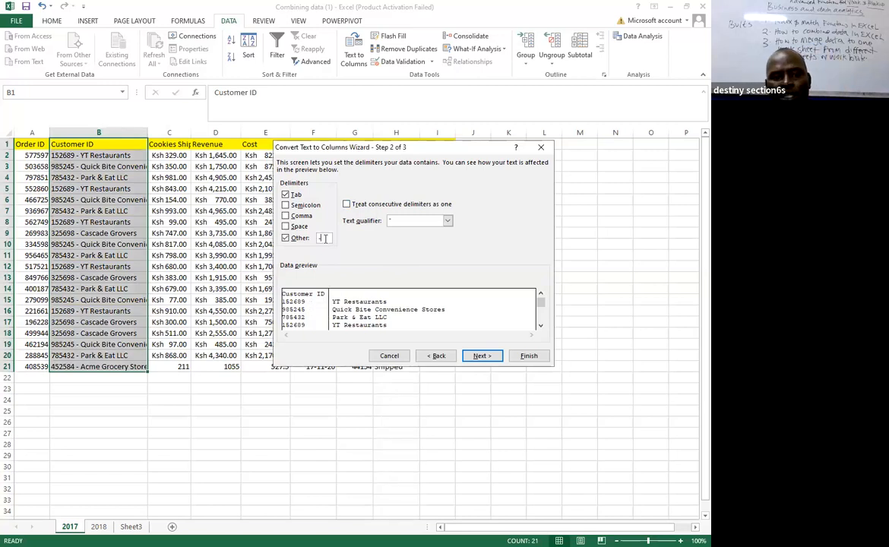
click(480, 357)
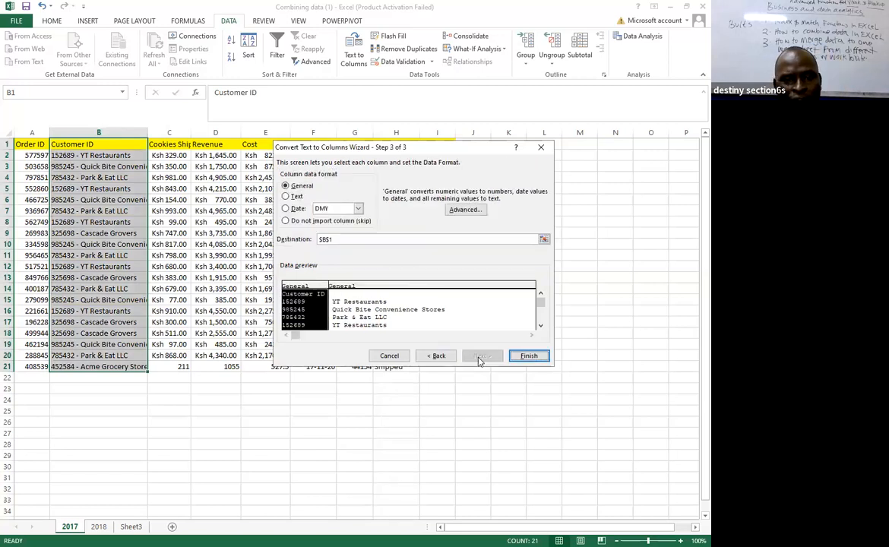
click(530, 356)
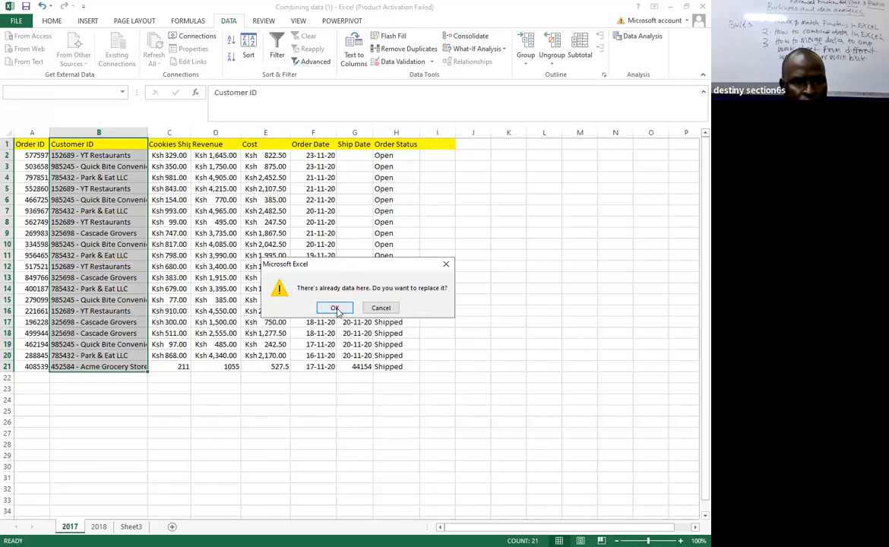
drag(351, 269, 372, 203)
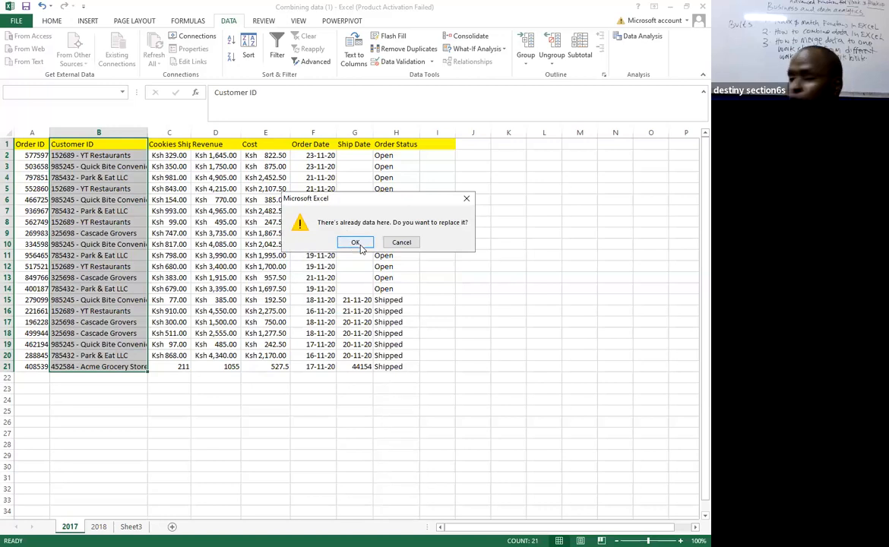
click(358, 243)
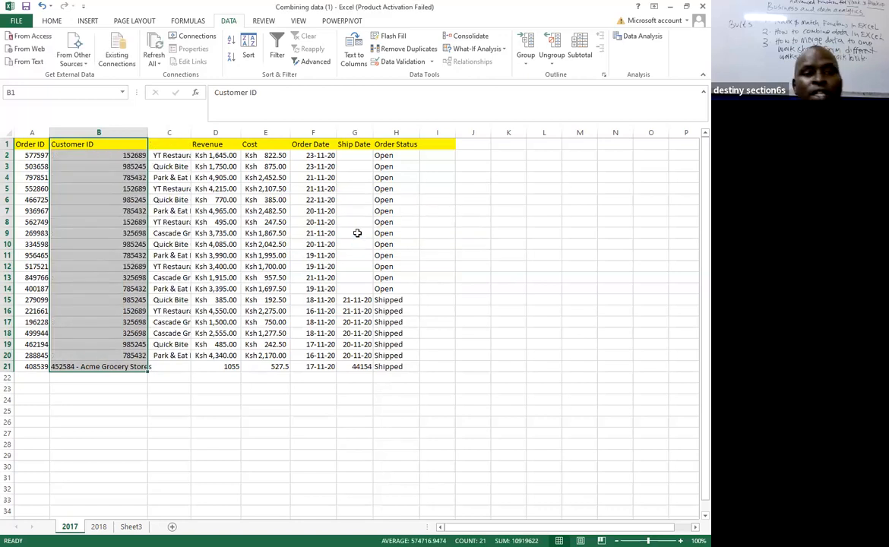
double_click(193, 132)
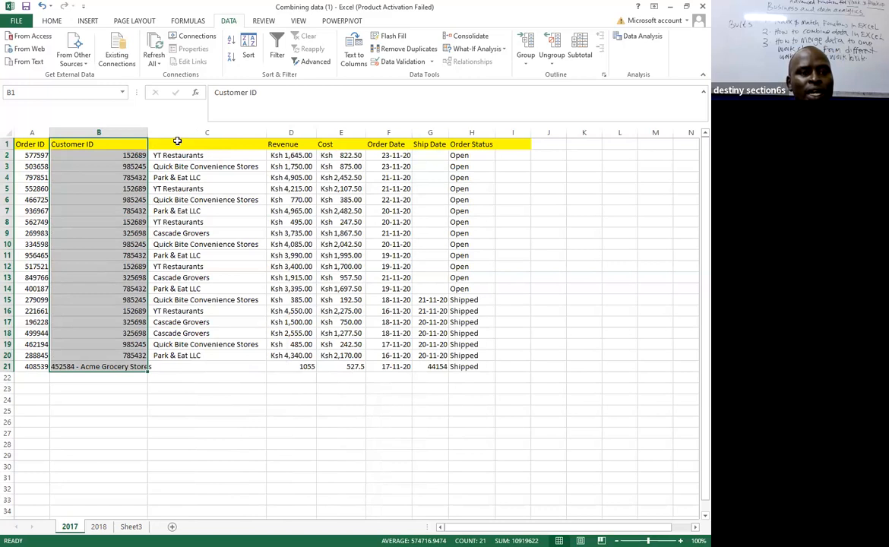
Try to fill the empty header cell C1 with a reference to the Customer ID header, =B1.
click(177, 141)
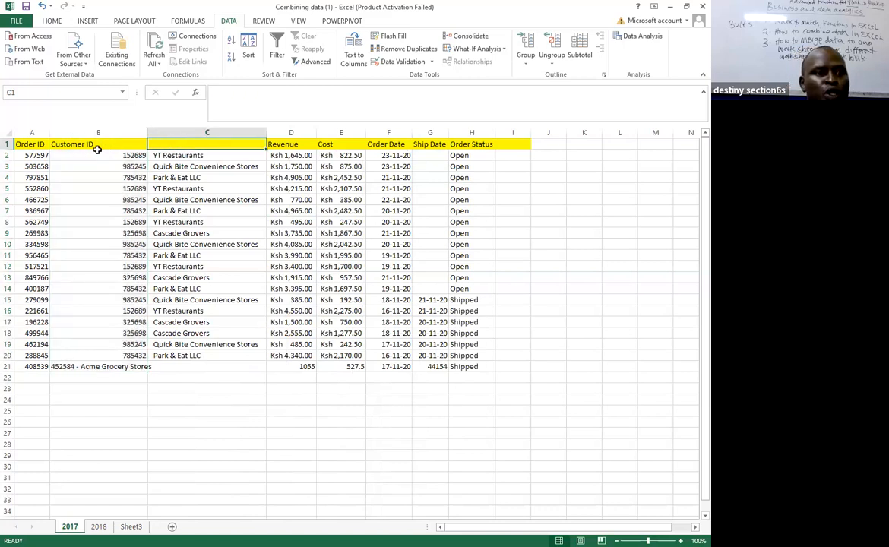
click(98, 152)
click(165, 142)
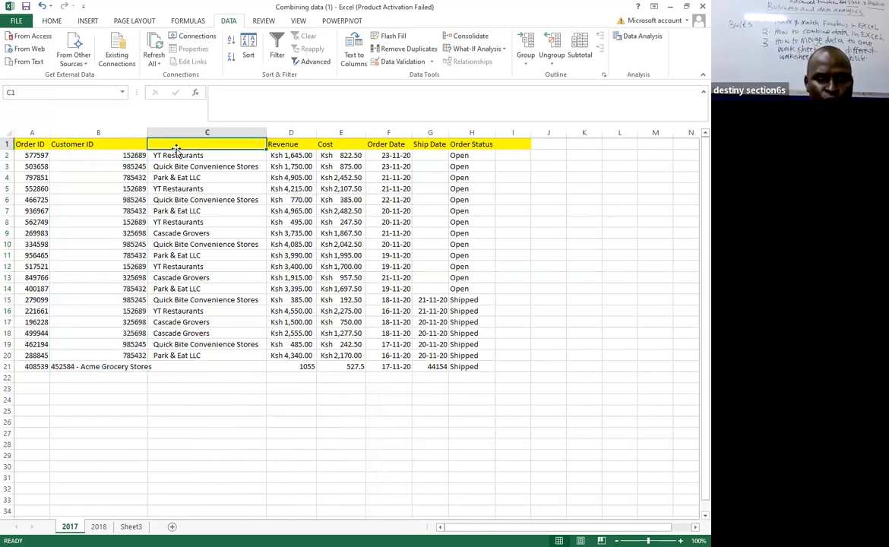
text(=)
click(84, 145)
key(Return)
Replace the formula in header cell C1 on the 2017 sheet with the title Customer Name.
click(180, 145)
double_click(178, 144)
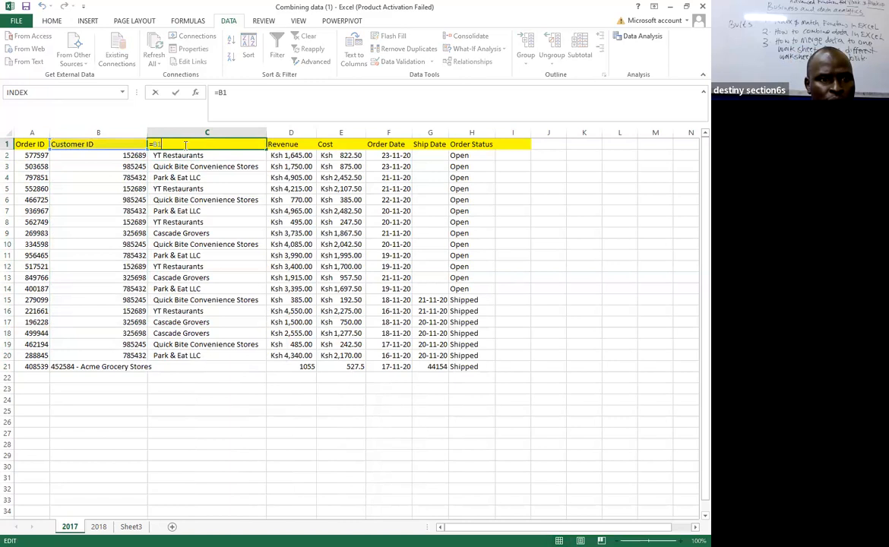
key(BackSpace)
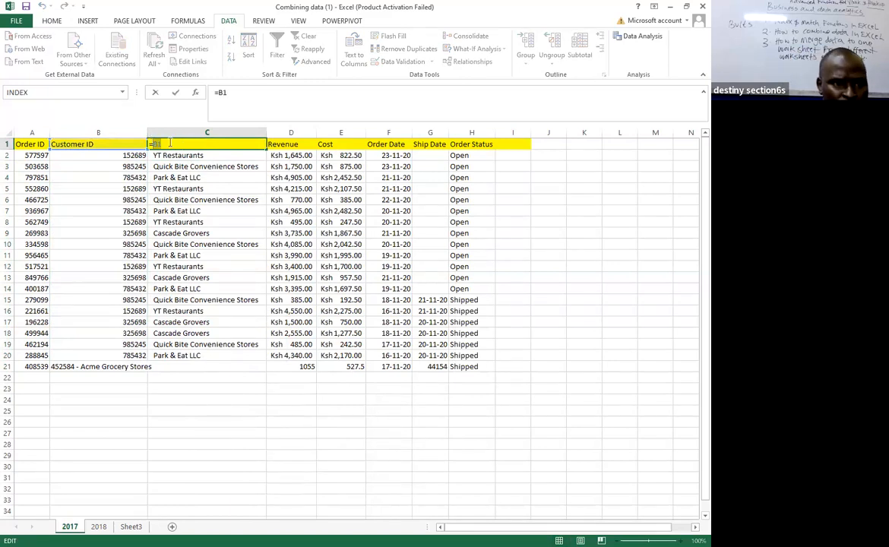
key(BackSpace)
key(BackSpace)
text(C)
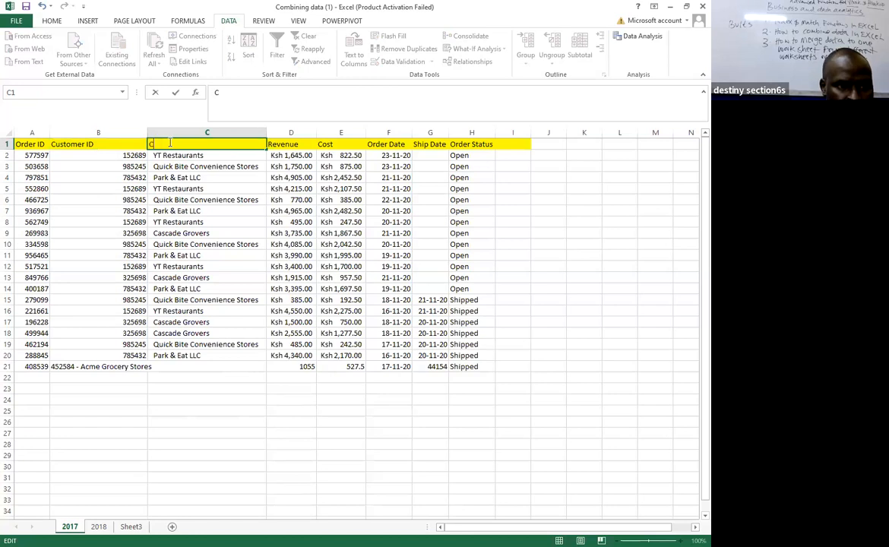
text(usto)
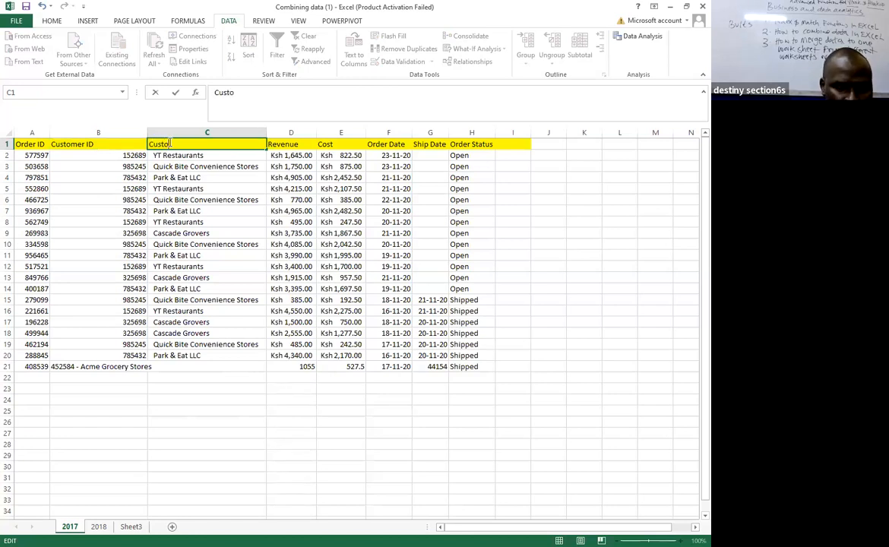
text(mer Name)
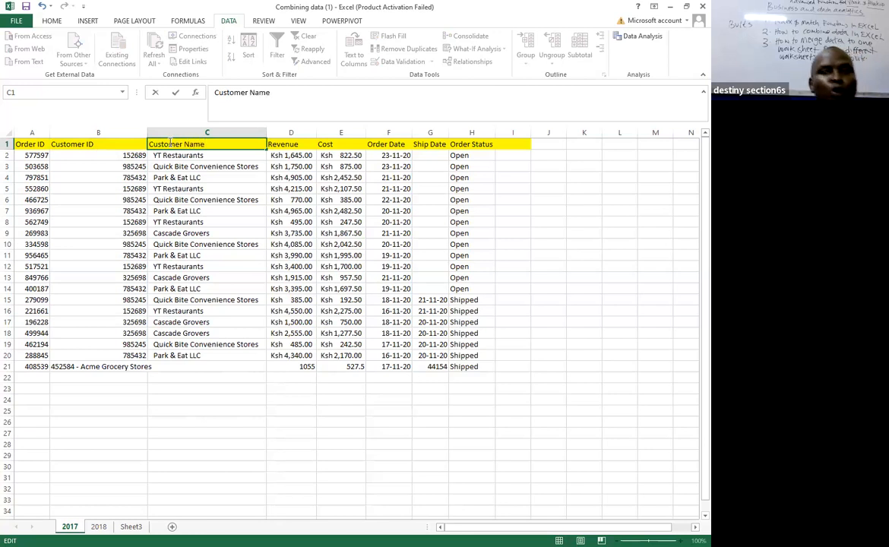
click(424, 196)
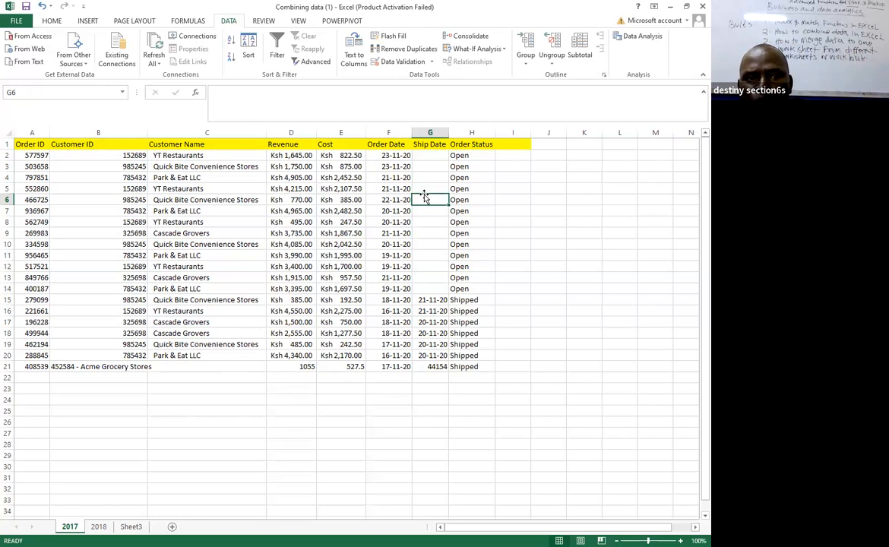
click(359, 66)
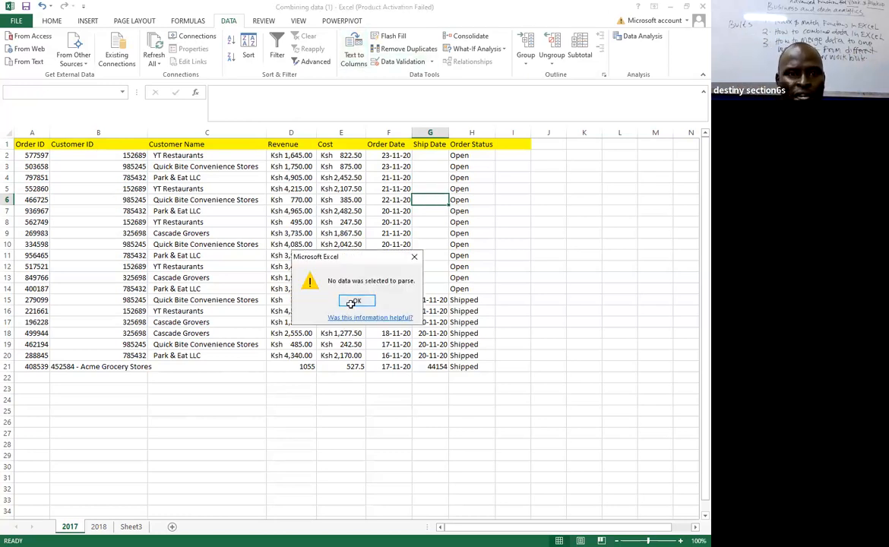
click(355, 302)
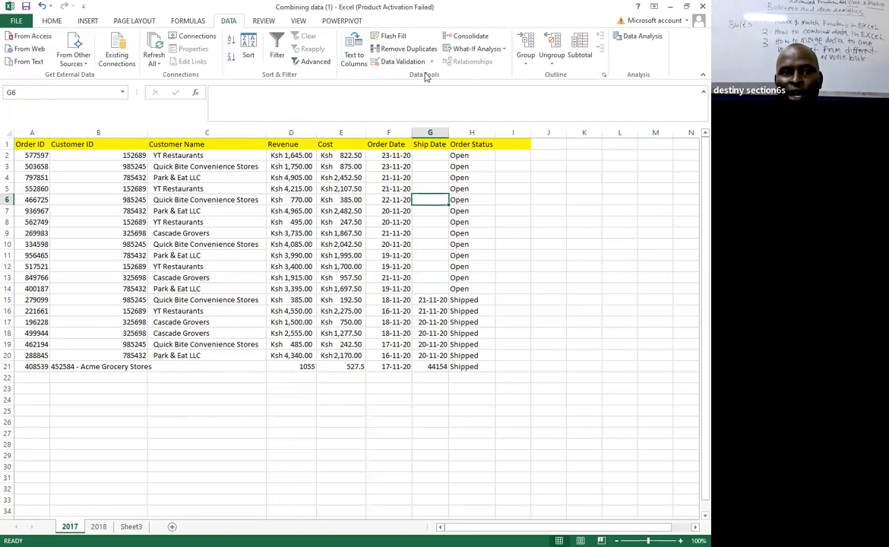
click(331, 233)
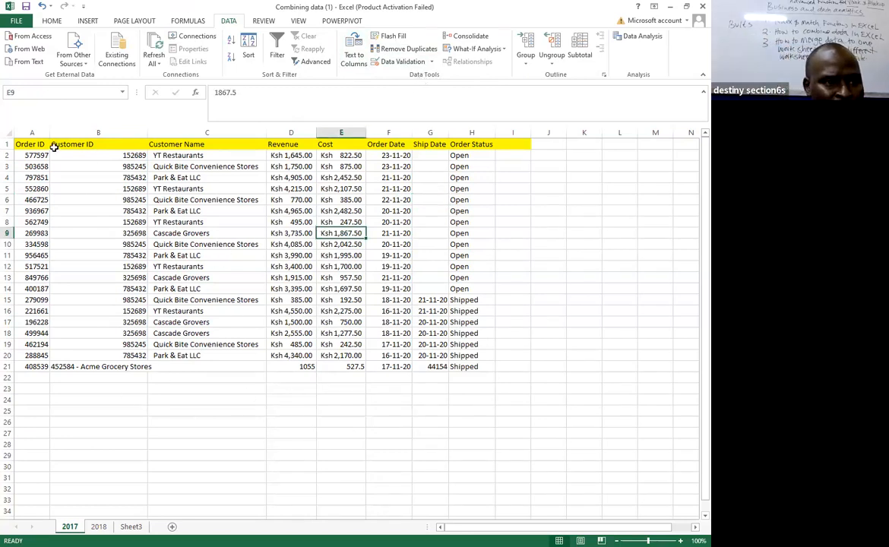
Select the header range A1:H1 on the 2017 sheet and switch to the 2018 sheet.
drag(23, 143, 472, 129)
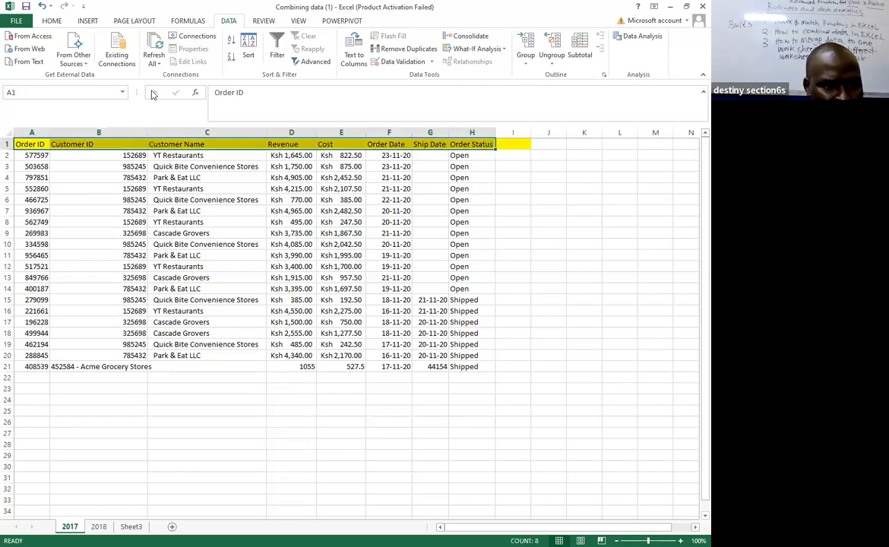
click(101, 530)
click(103, 528)
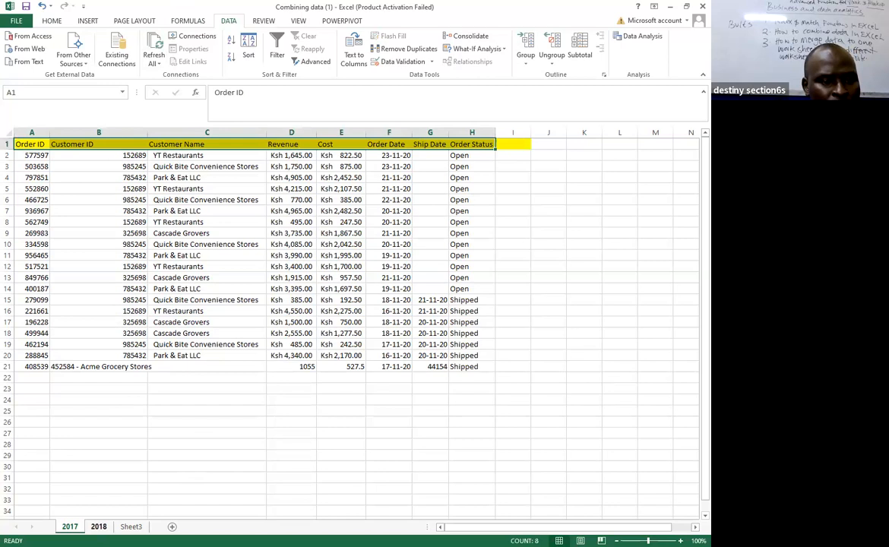
click(98, 527)
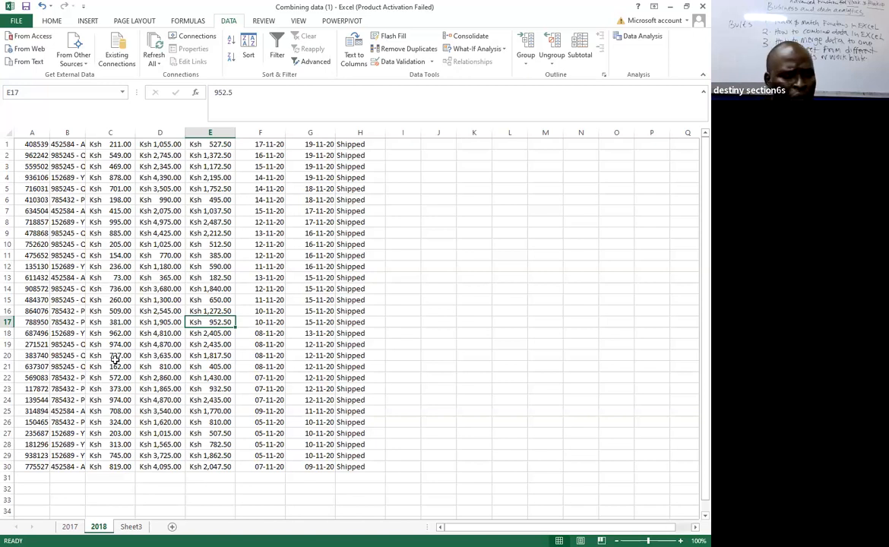
Return to the 2017 sheet and undo the changes back to before the Customer ID split.
key(ctrl+Page_Up)
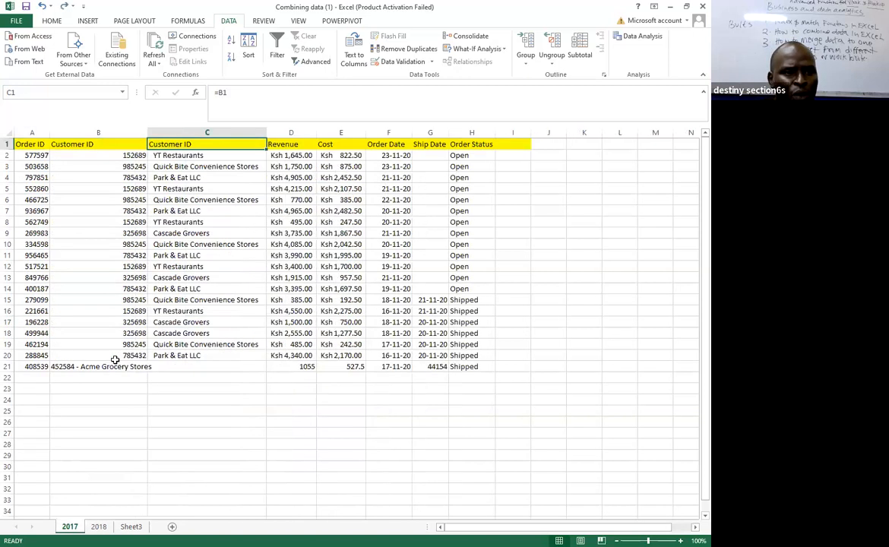
key(ctrl+z)
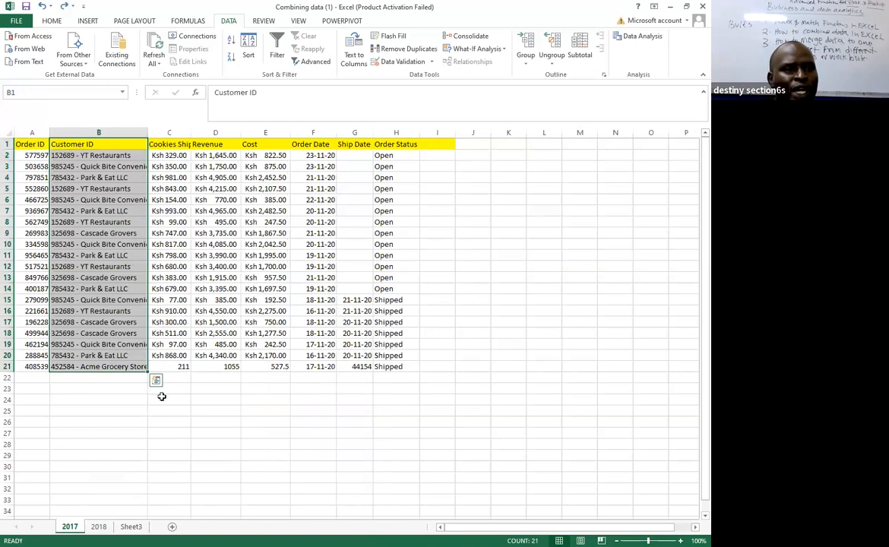
drag(162, 398, 146, 402)
Examine the combined Customer ID entries in B2:B21, highlighting the customer name part of cell B2.
drag(91, 152, 127, 369)
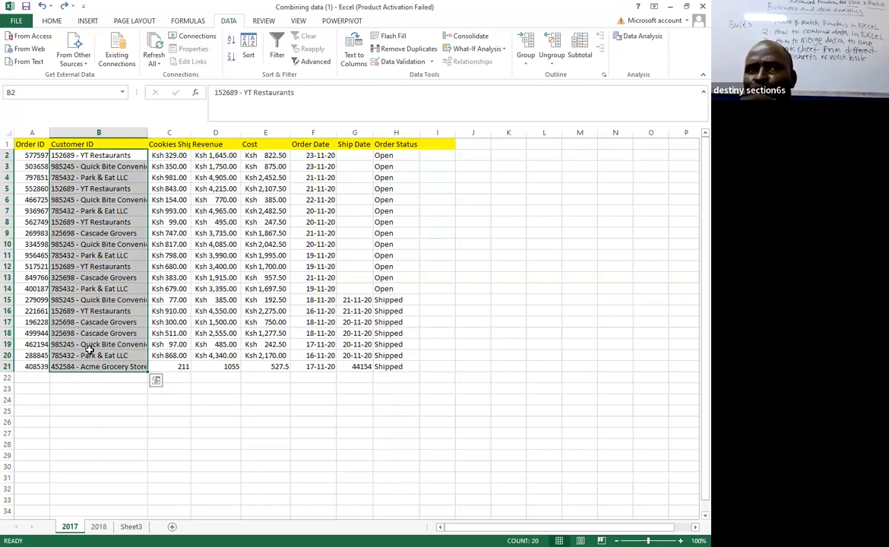
click(93, 176)
click(83, 155)
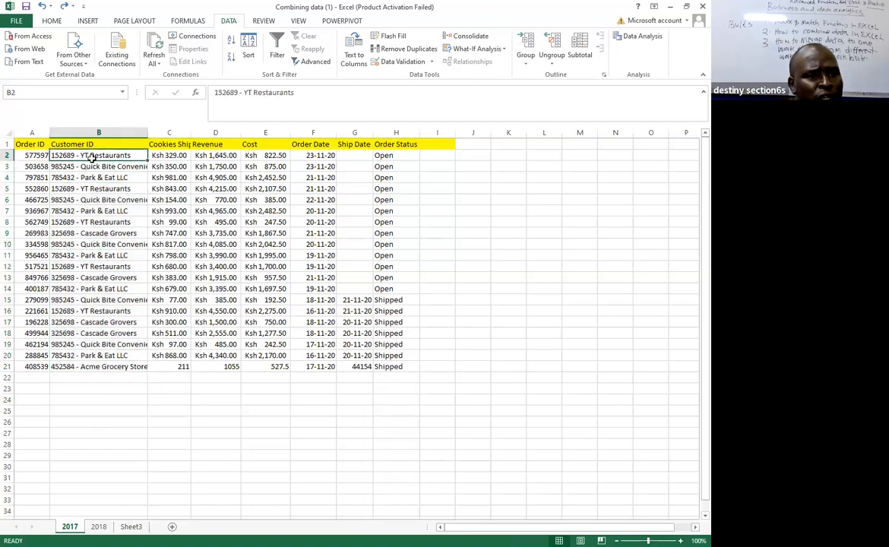
double_click(91, 156)
double_click(92, 156)
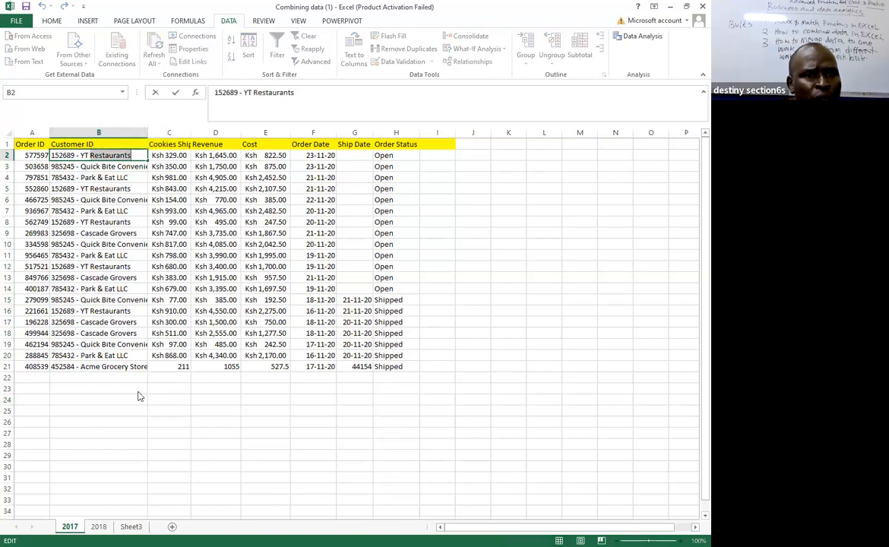
key(alt+Tab)
drag(244, 93, 296, 92)
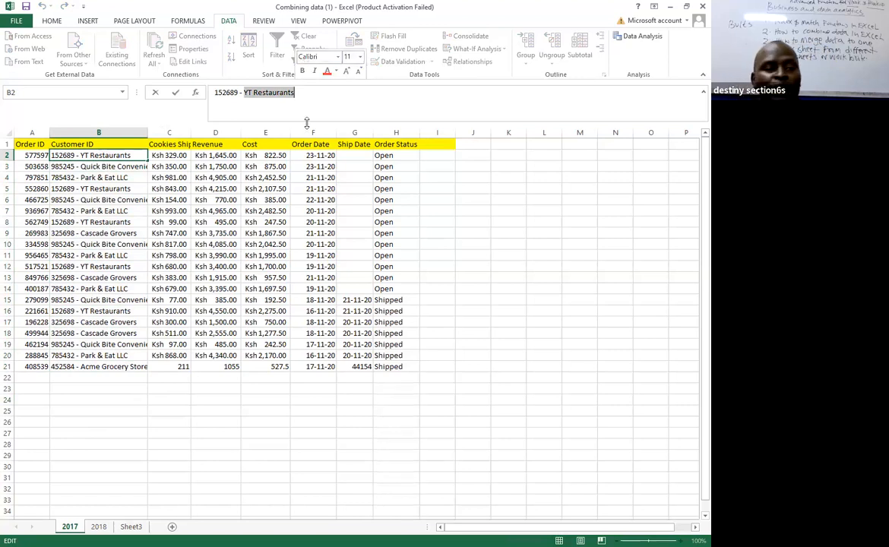
click(217, 189)
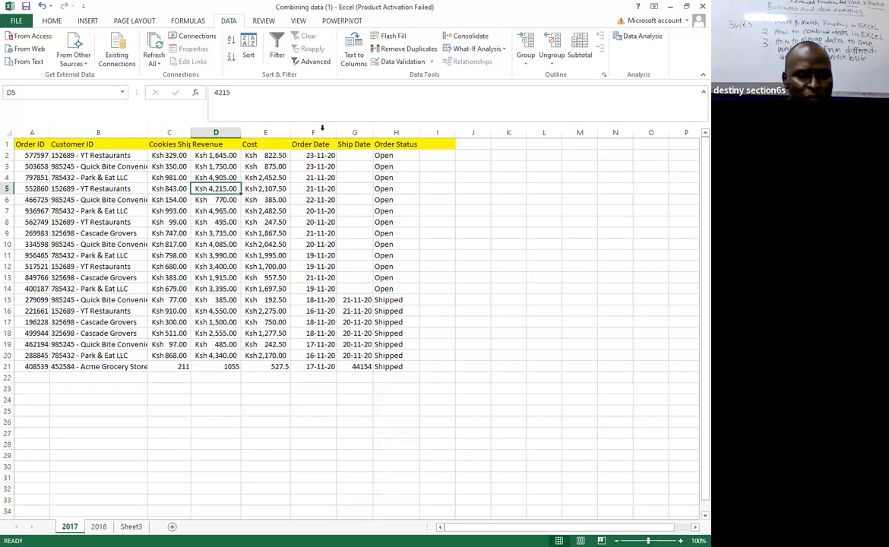
Split the whole Customer ID column with Text to Columns as delimited data at the custom delimiter "-", replacing the existing data in column C.
click(88, 143)
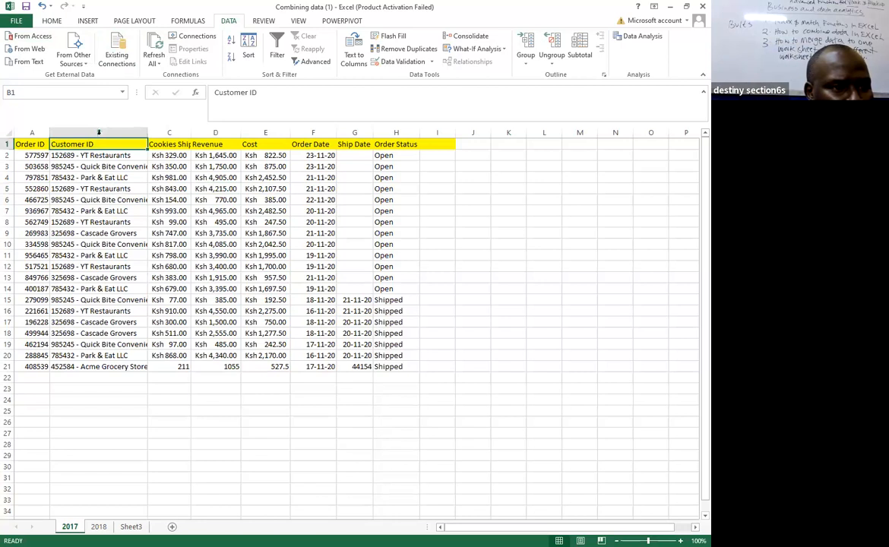
click(98, 132)
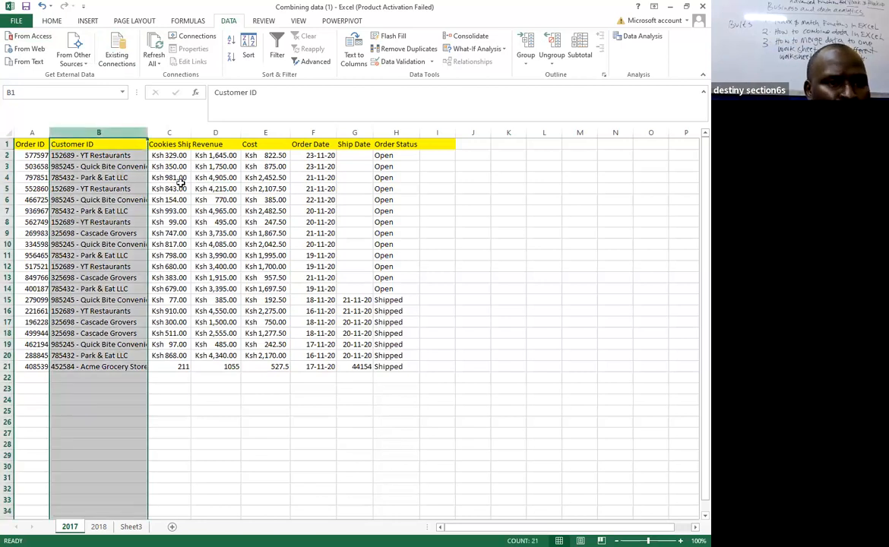
click(354, 54)
click(314, 207)
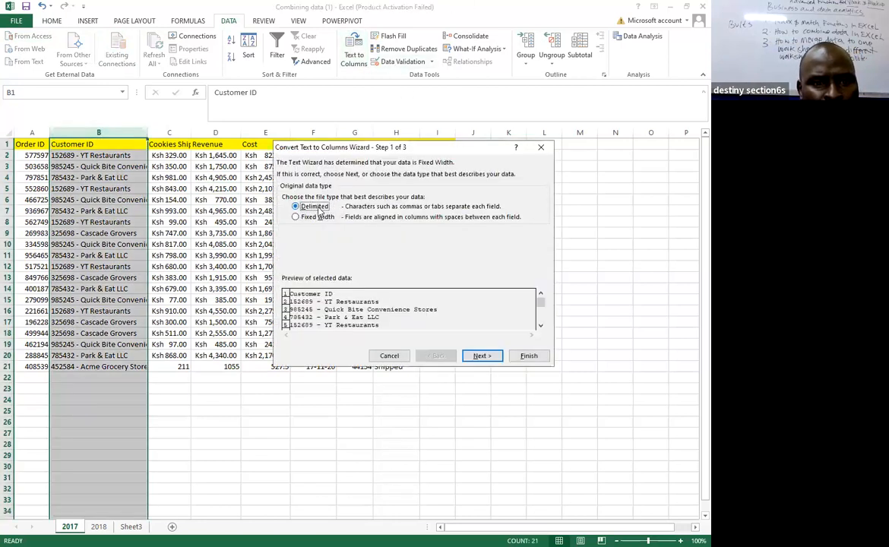
key(Return)
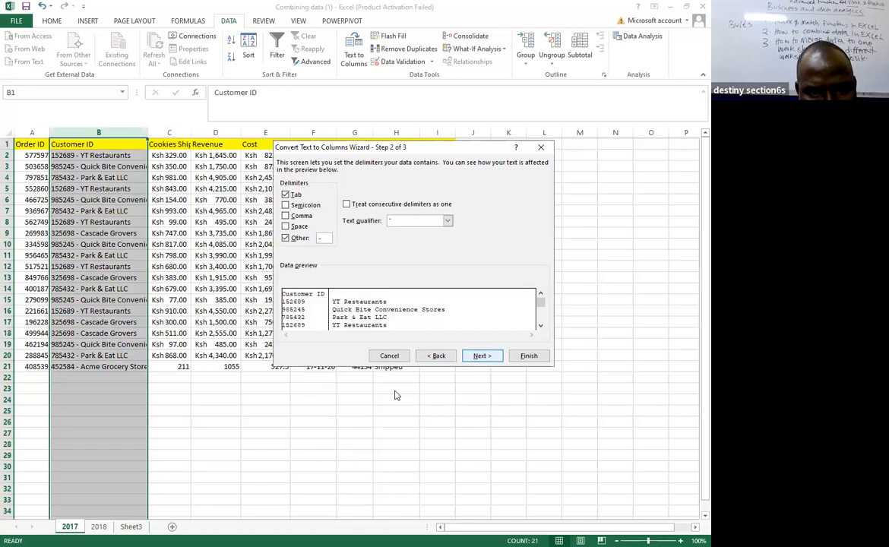
key(Return)
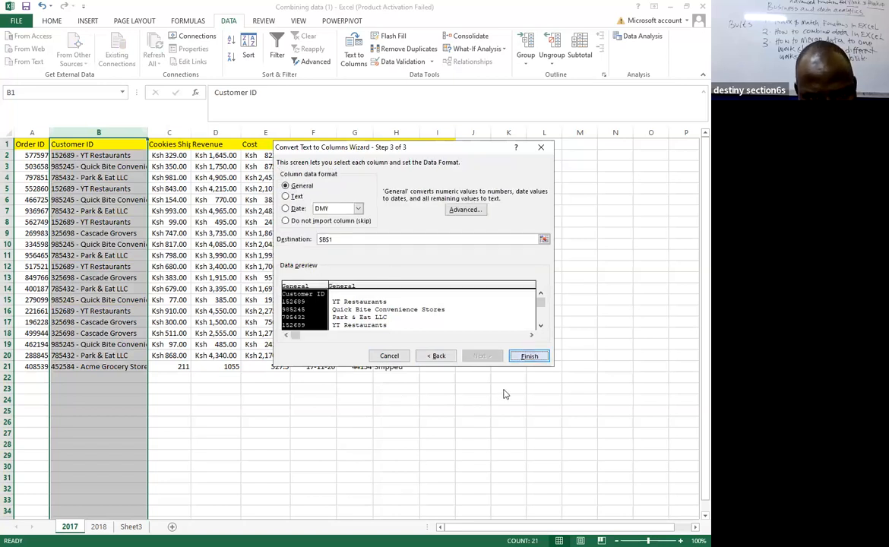
key(Return)
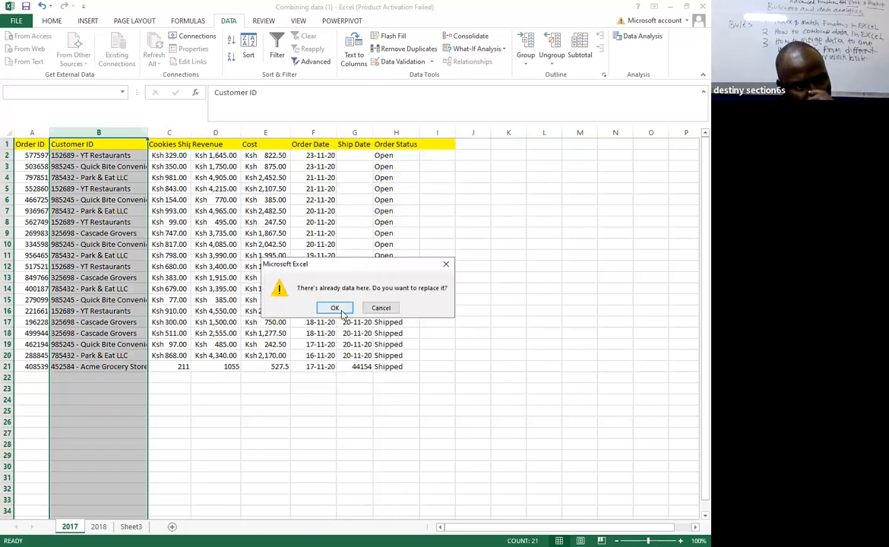
click(340, 311)
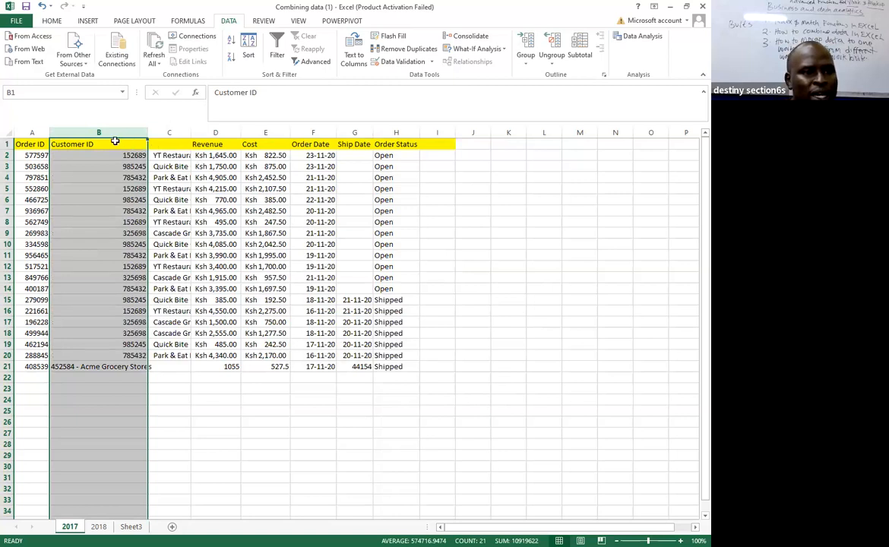
Narrow the Customer ID column and enter the header Customer in cell C1.
drag(146, 133, 98, 133)
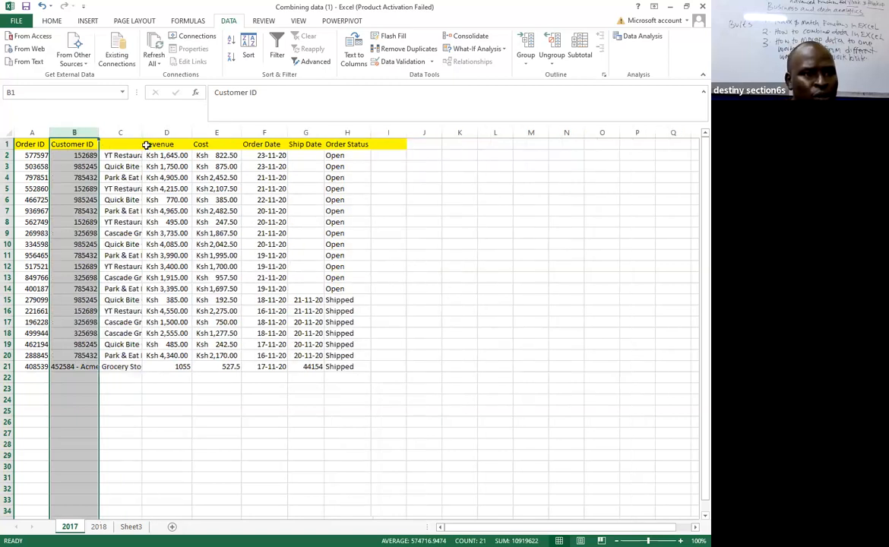
click(129, 145)
text(c)
key(BackSpace)
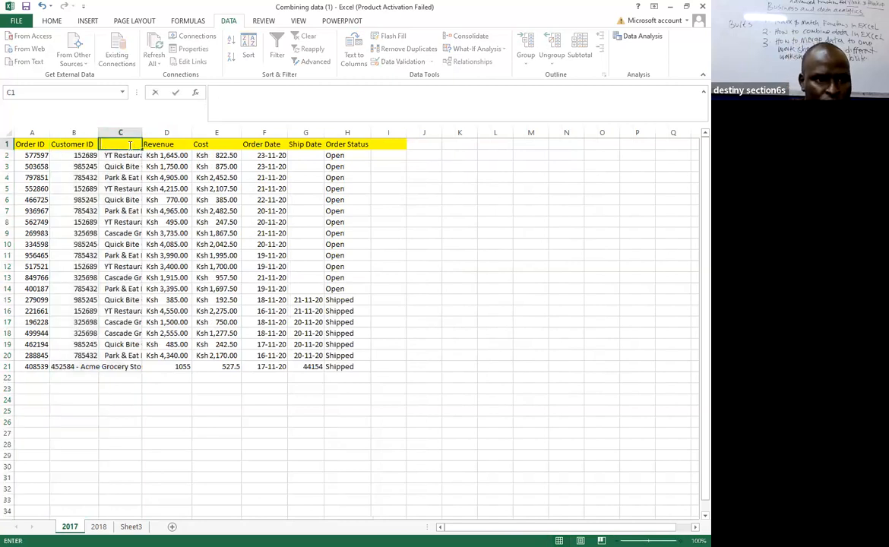
text(Customer)
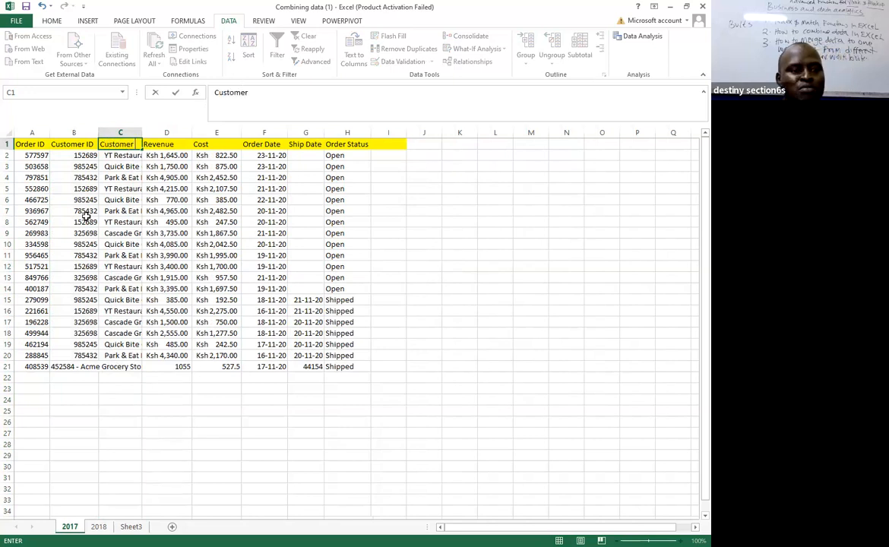
Delete row 21, the unsplit Acme Grocery Stores record, from the 2017 sheet.
click(7, 366)
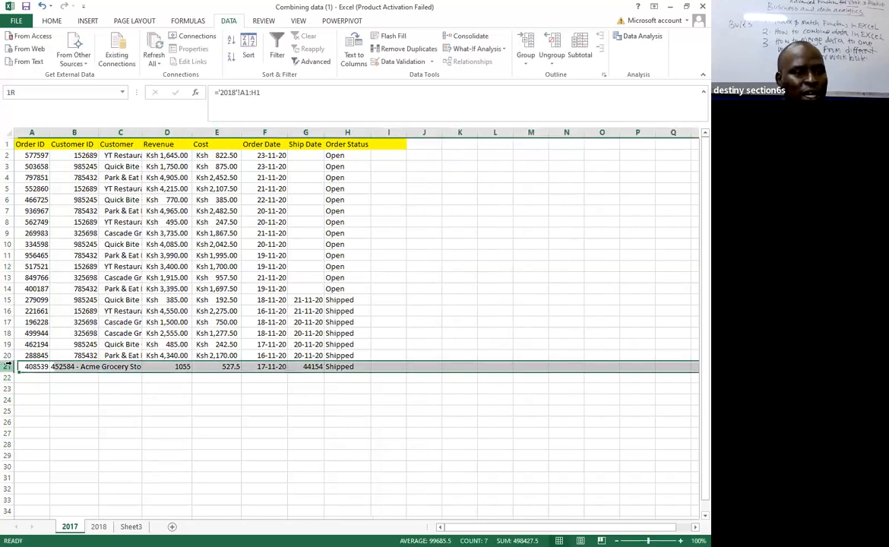
click(7, 355)
right_click(7, 356)
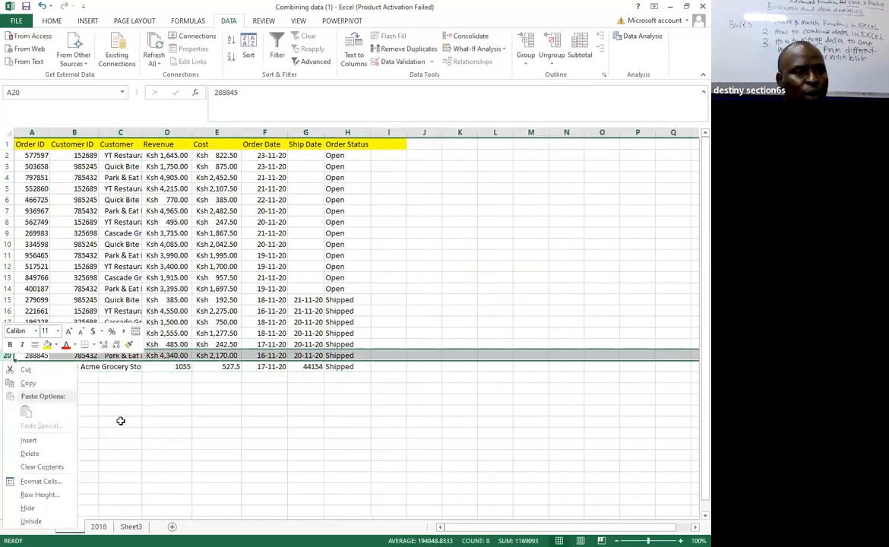
click(7, 366)
right_click(7, 367)
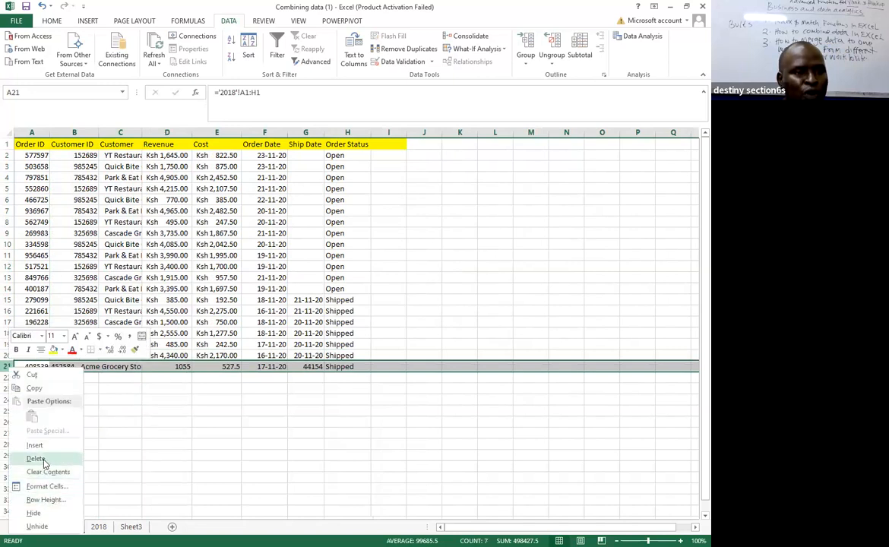
click(36, 459)
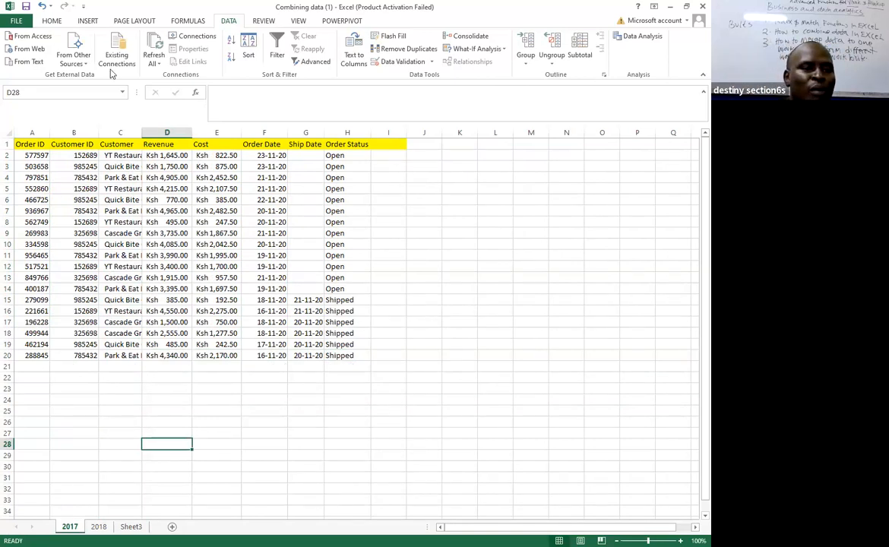
Fit the Customer column to its contents and widen the Order Date, Cost and Revenue columns.
double_click(141, 133)
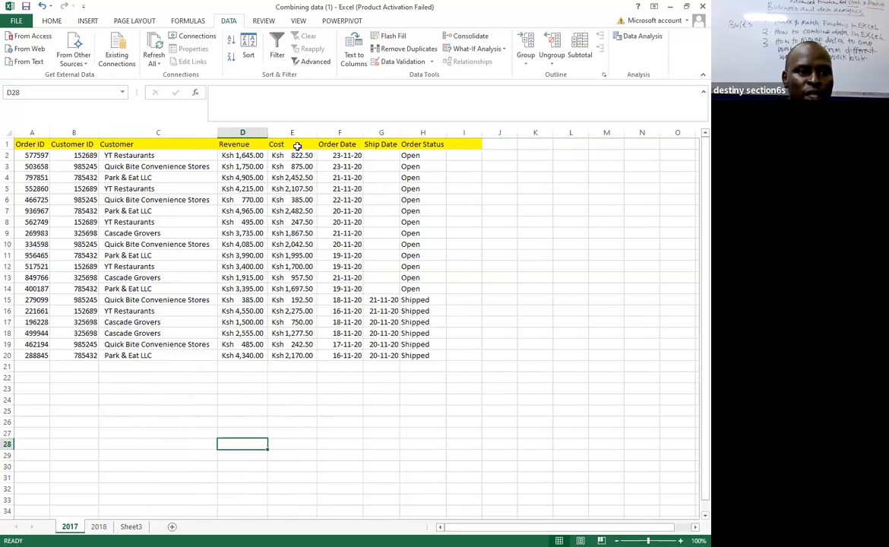
drag(363, 132, 384, 133)
drag(317, 130, 330, 129)
drag(266, 133, 278, 131)
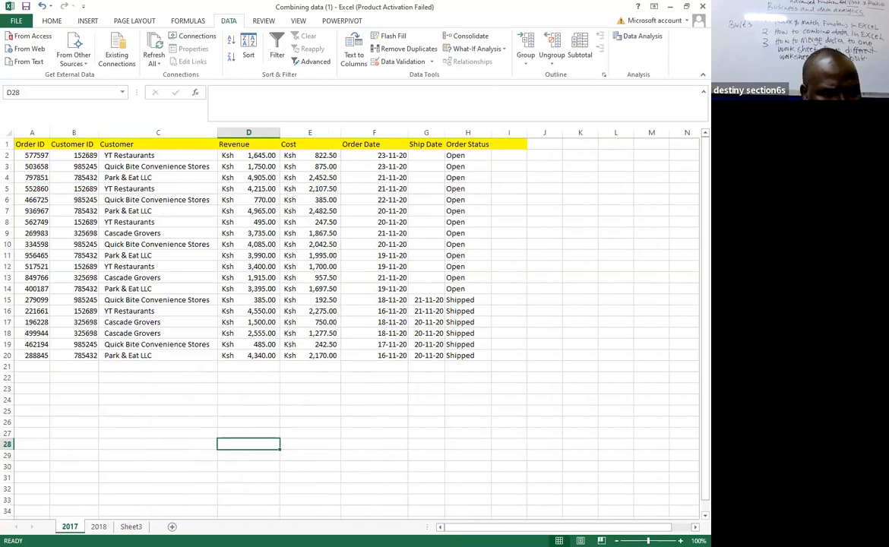
click(93, 546)
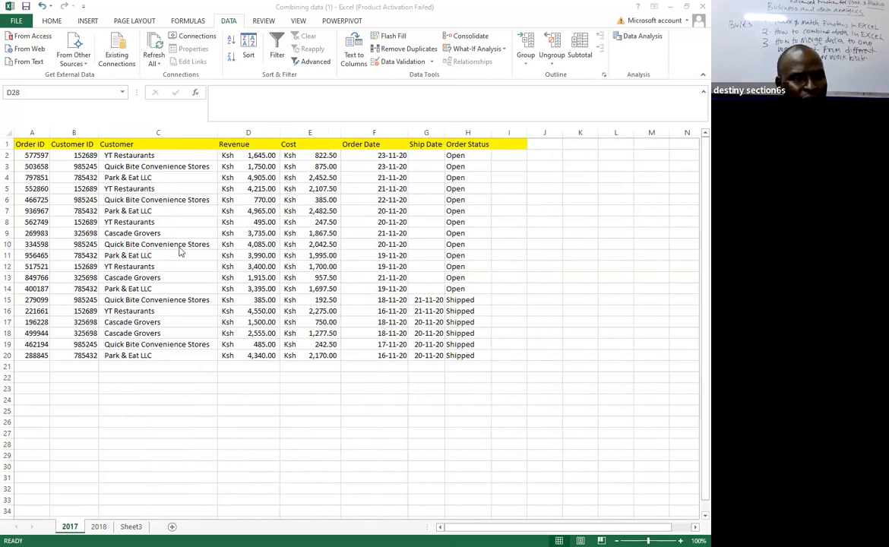
click(31, 132)
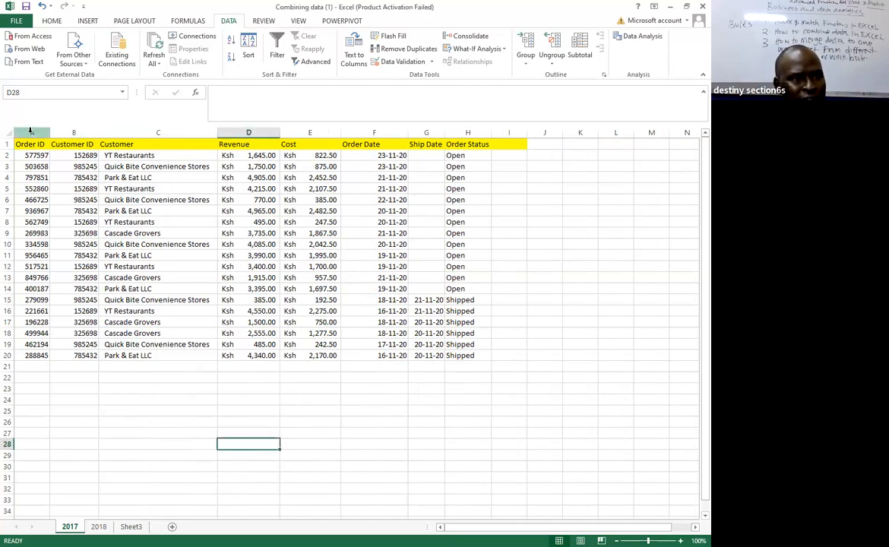
click(30, 132)
key(ctrl+shift+Right)
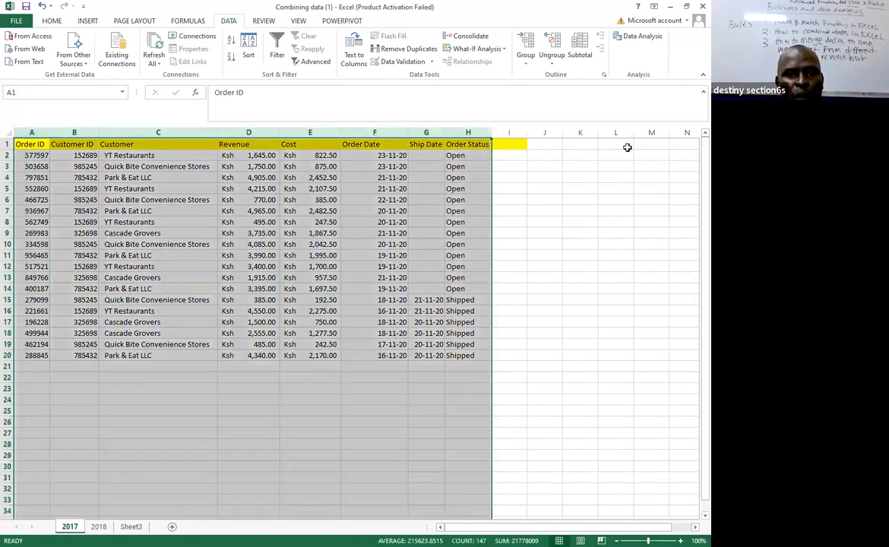
click(627, 146)
Select cell A21 below the 2017 records, and on the 2018 sheet fit columns B and D to their contents.
click(32, 368)
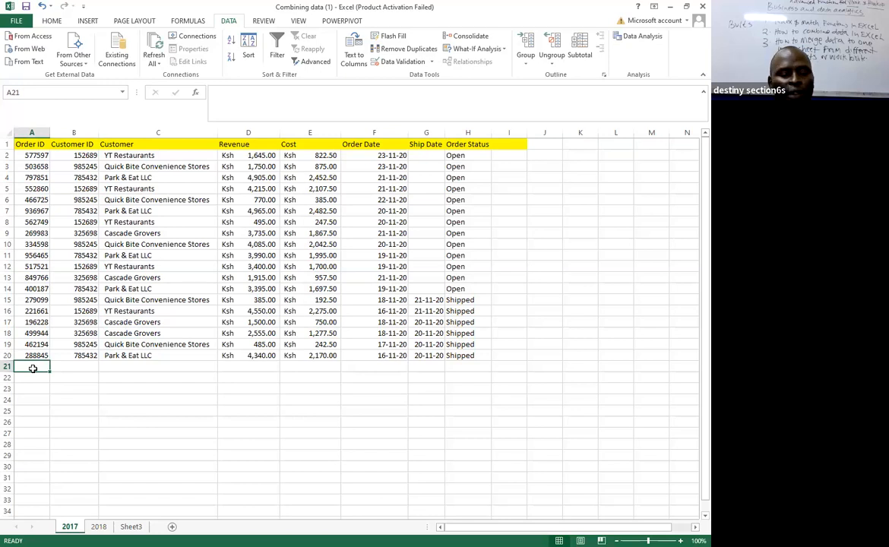
click(99, 527)
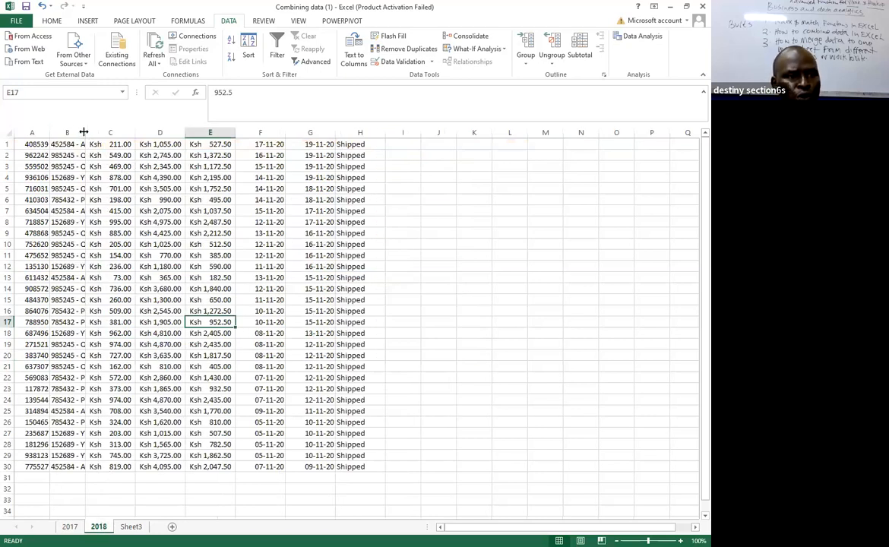
double_click(86, 132)
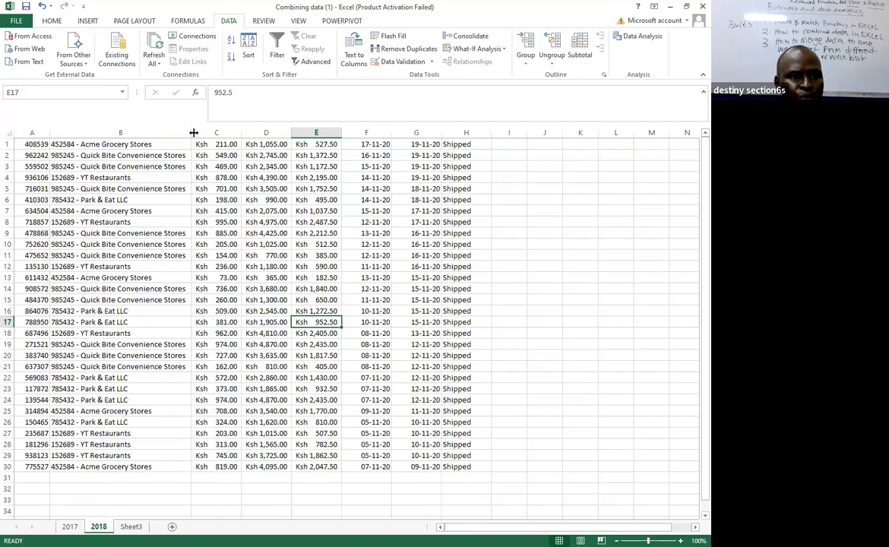
click(263, 133)
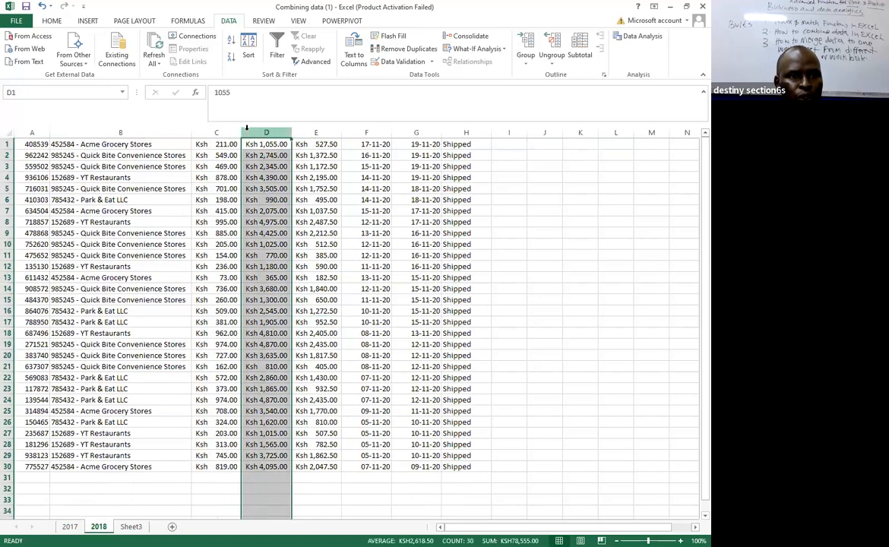
double_click(292, 133)
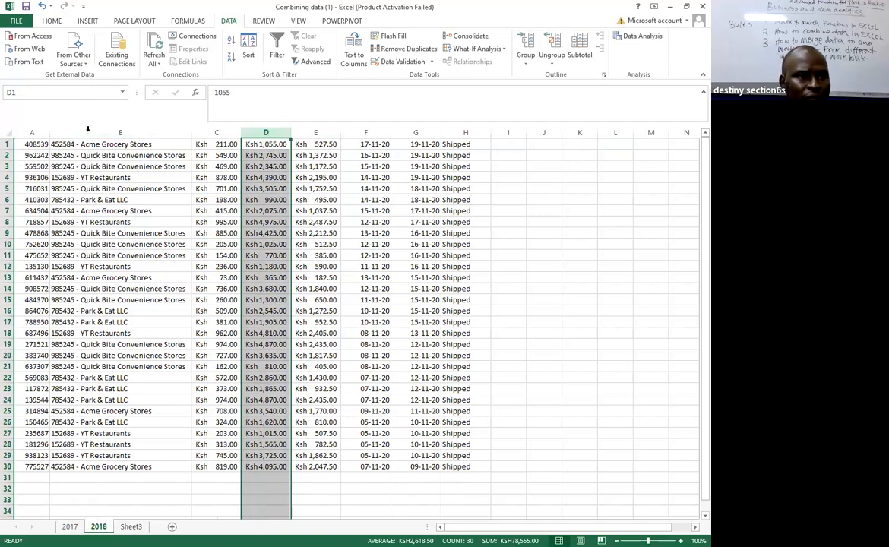
Split column B of the 2018 sheet with Text to Columns as delimited data at the custom delimiter "-", replacing the data in column C.
click(97, 132)
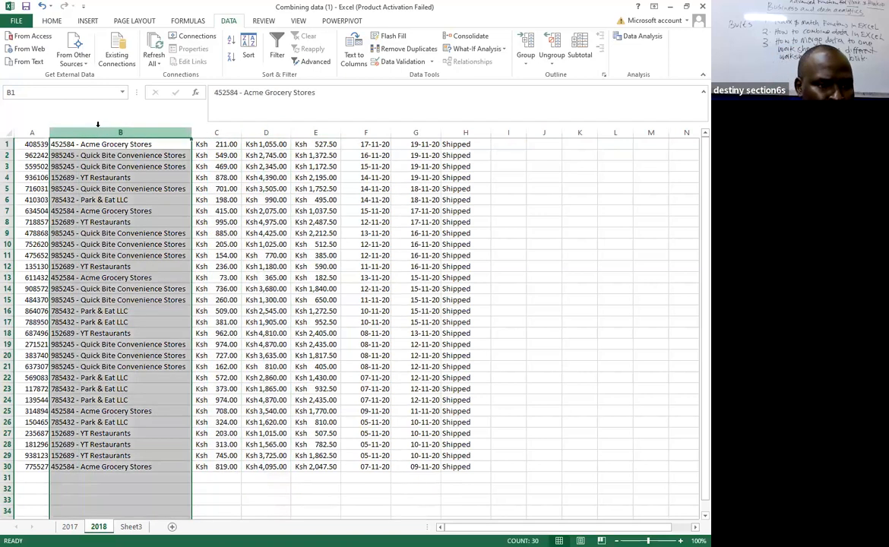
click(359, 59)
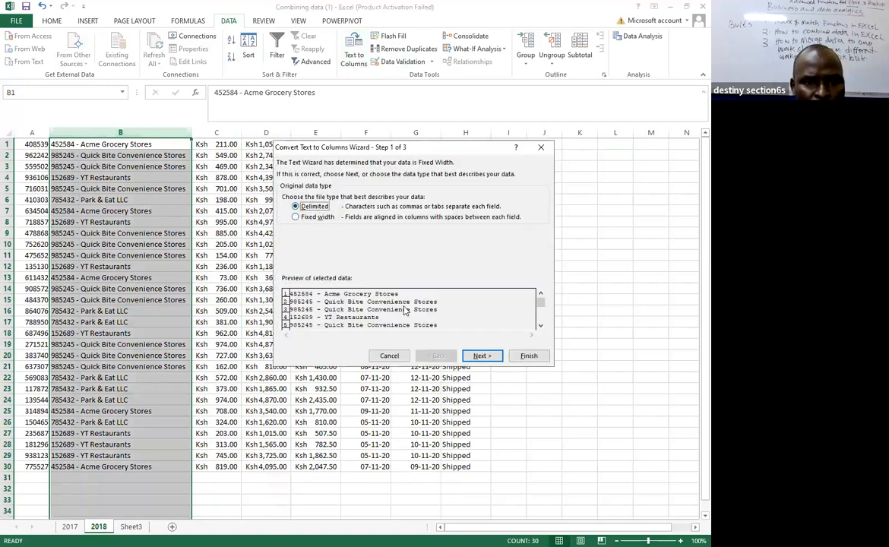
key(Return)
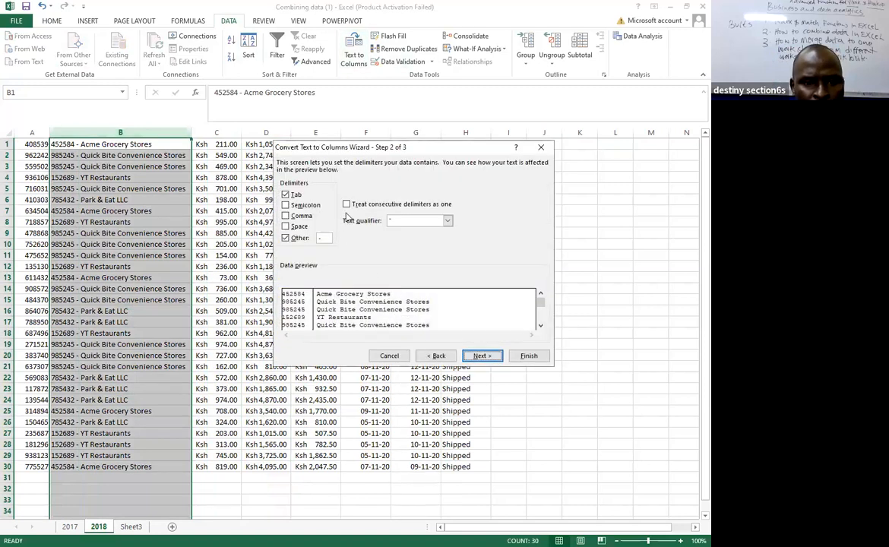
key(Tab)
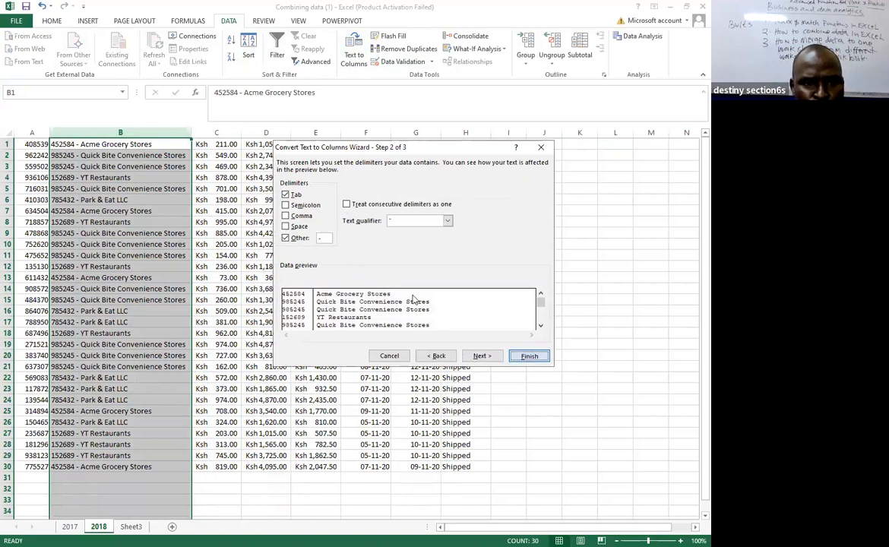
key(Return)
key(Return)
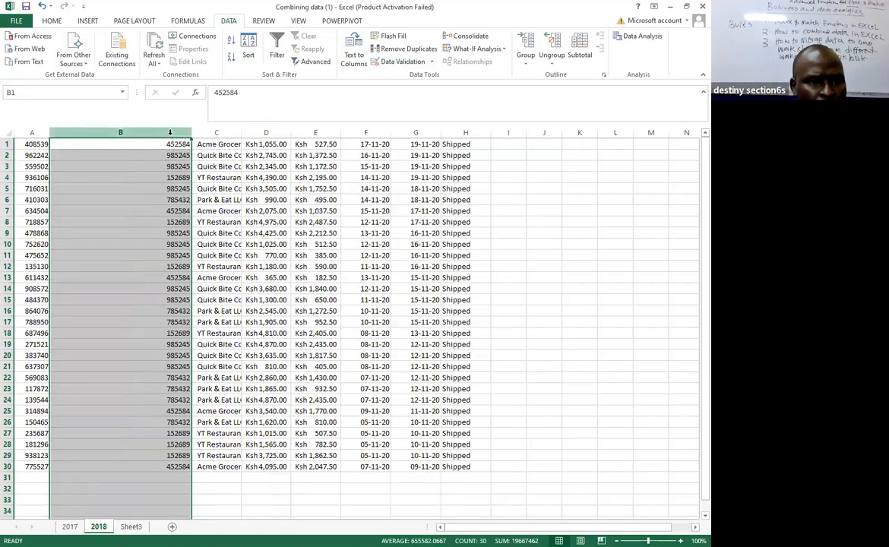
Narrow the customer ID column B on the 2018 sheet and fit the customer name column C to its contents.
drag(192, 132, 89, 132)
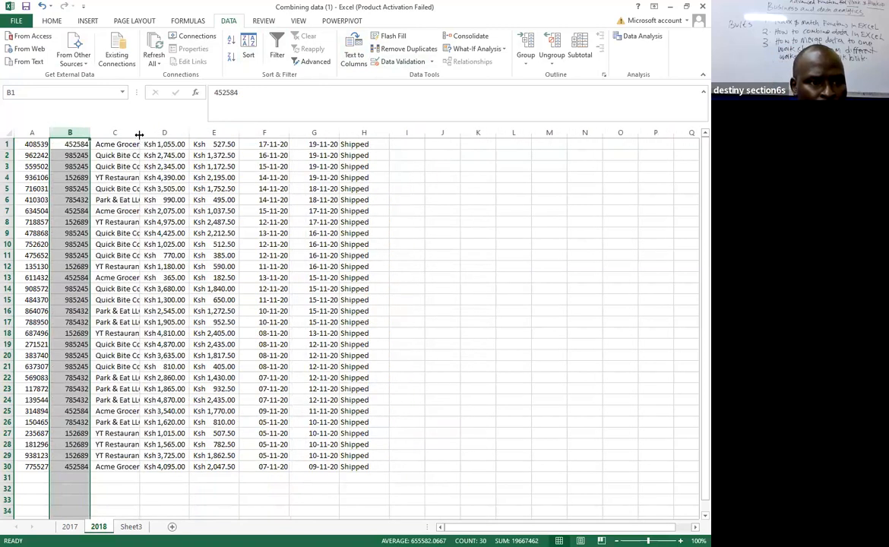
double_click(140, 132)
scroll(367, 199, down, 5)
scroll(367, 199, up, 5)
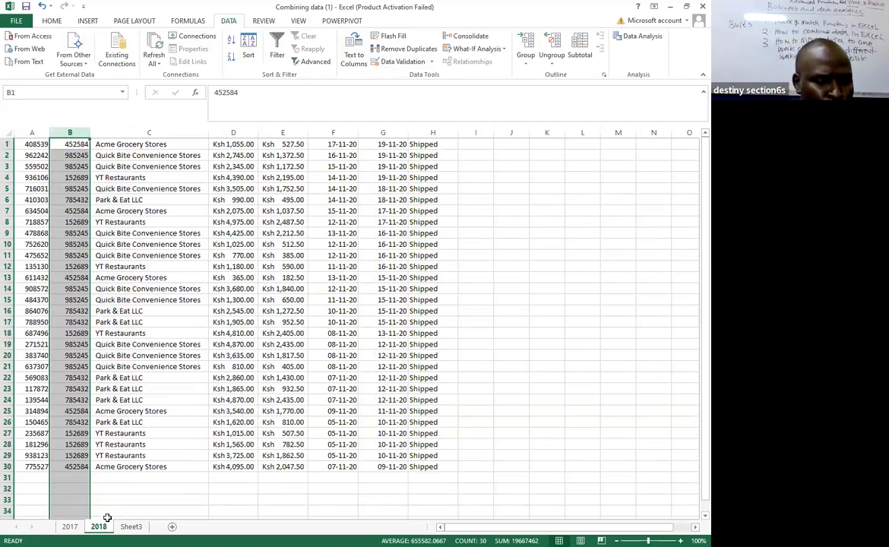
Enter the formula ='2018'!A1:H1 in cell A21 of the 2017 sheet to reference the first 2018 record.
key(ctrl+Page_Up)
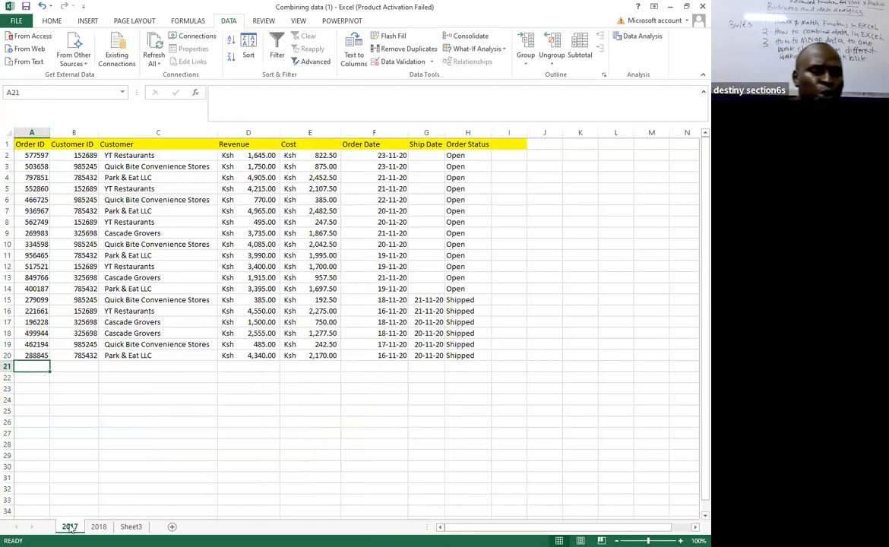
text(=)
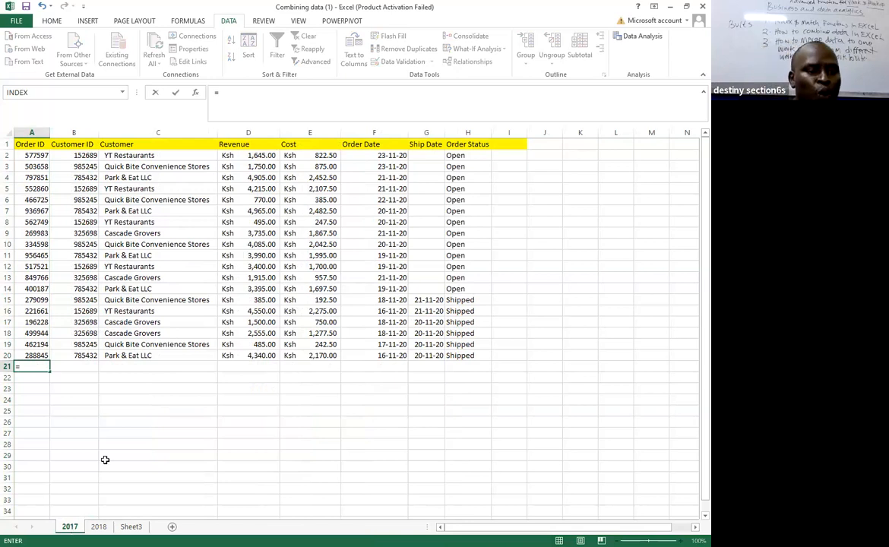
click(98, 527)
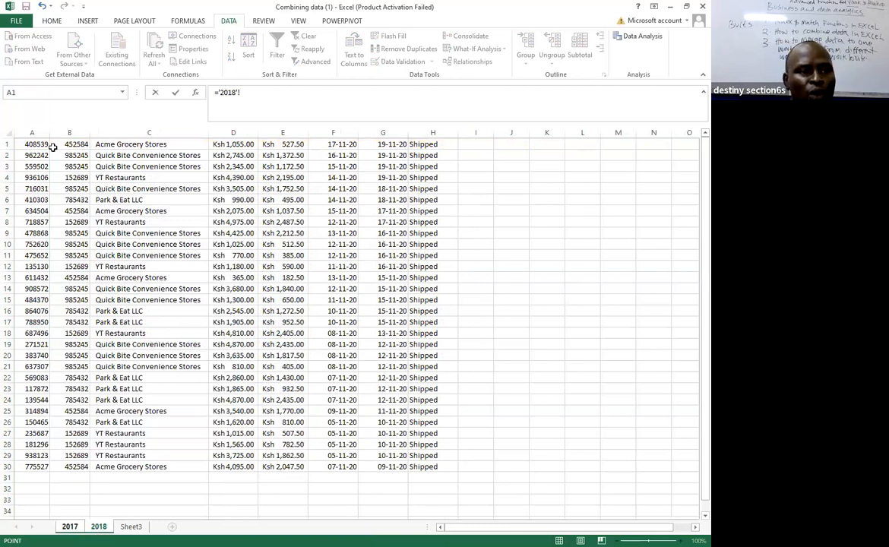
drag(29, 144, 137, 143)
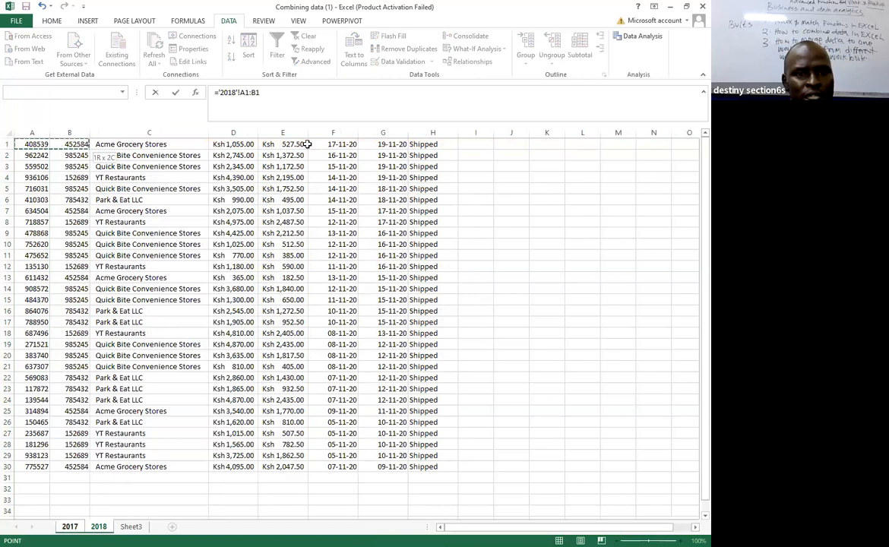
drag(422, 144, 422, 143)
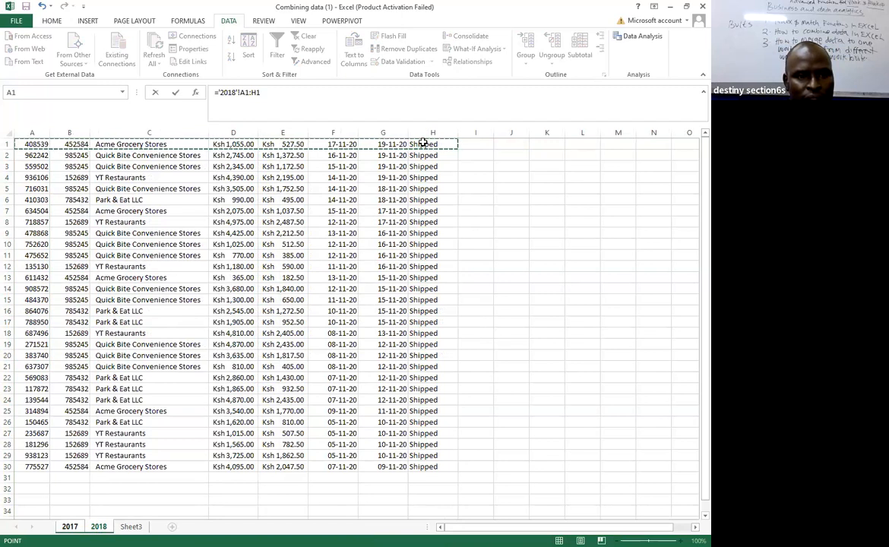
key(Return)
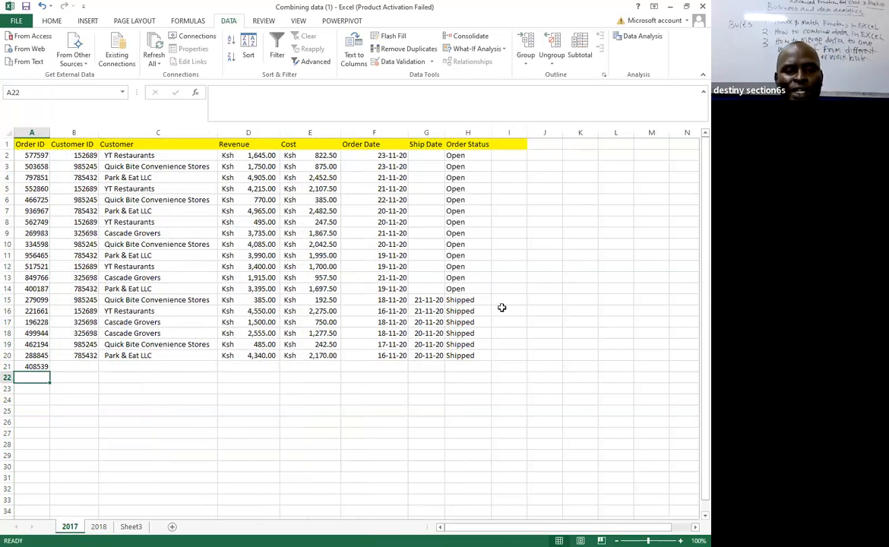
Fill the formula in A21 across row 21 through the Order Status column H.
click(38, 367)
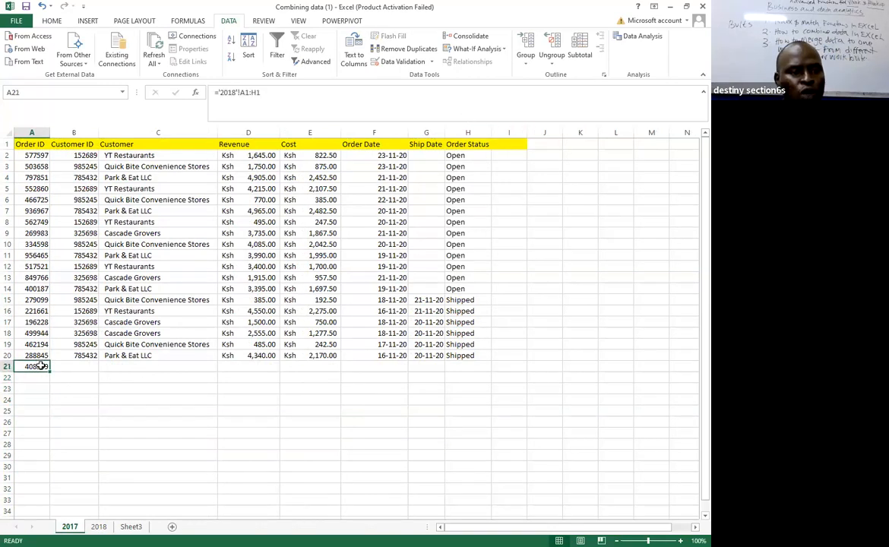
drag(51, 371, 91, 368)
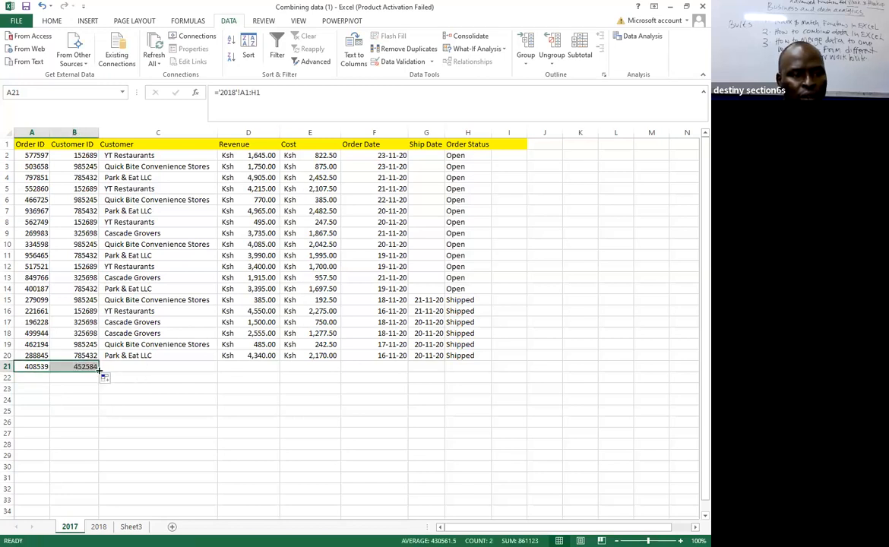
drag(99, 371, 104, 369)
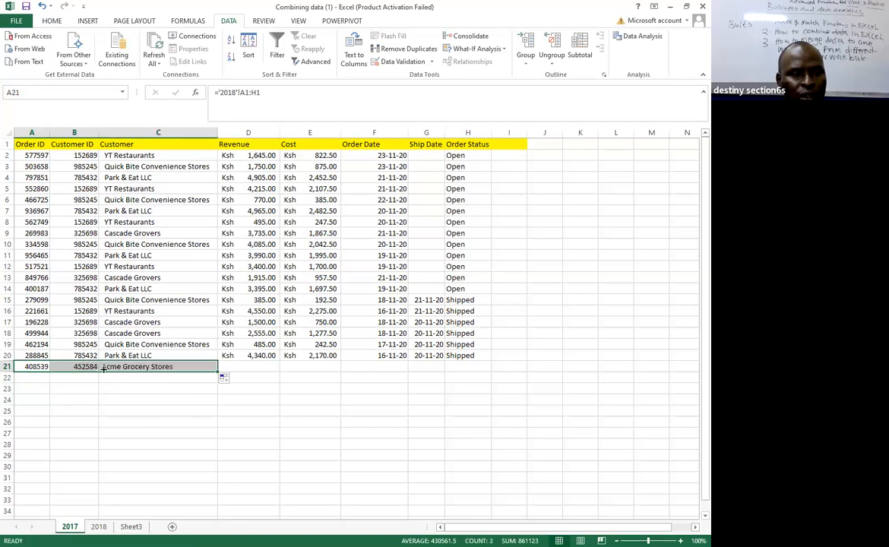
drag(220, 370, 467, 374)
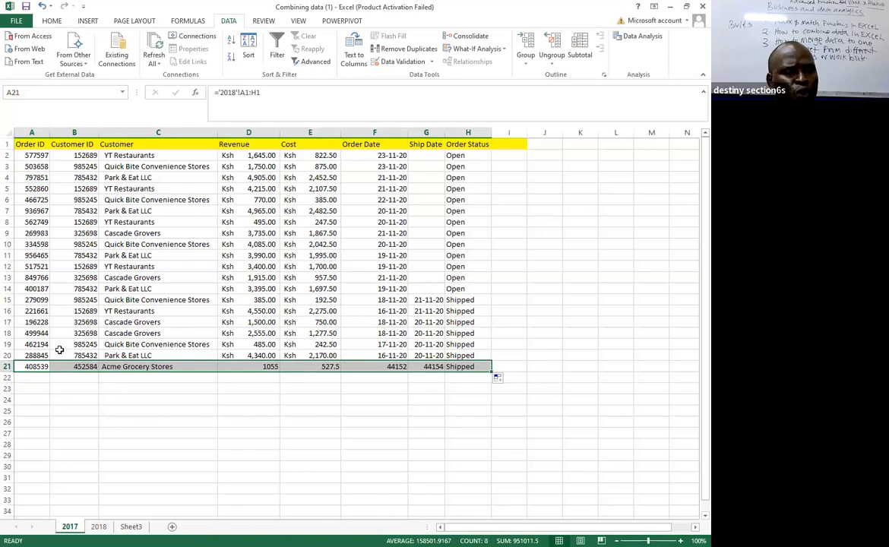
Copy the formatting of A20:H20 onto the linked record in A21:H21 with Format Painter.
drag(21, 353, 454, 354)
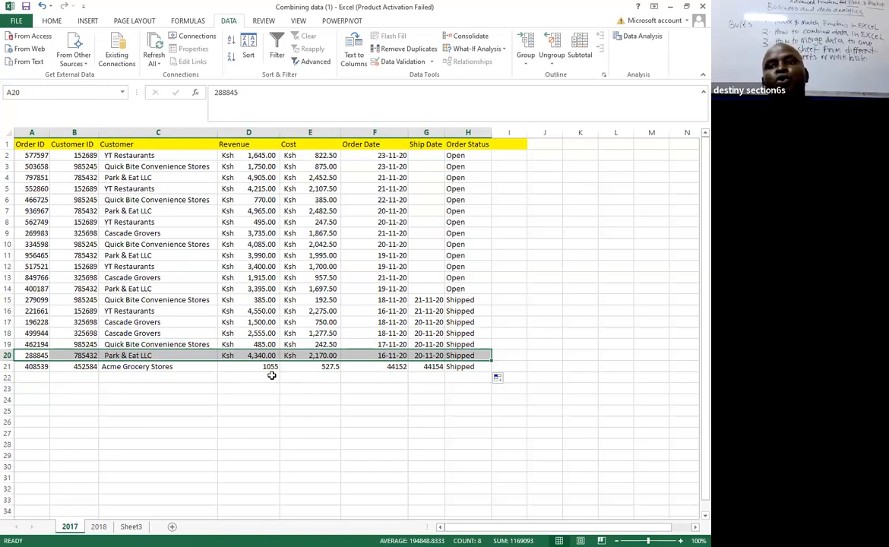
click(53, 23)
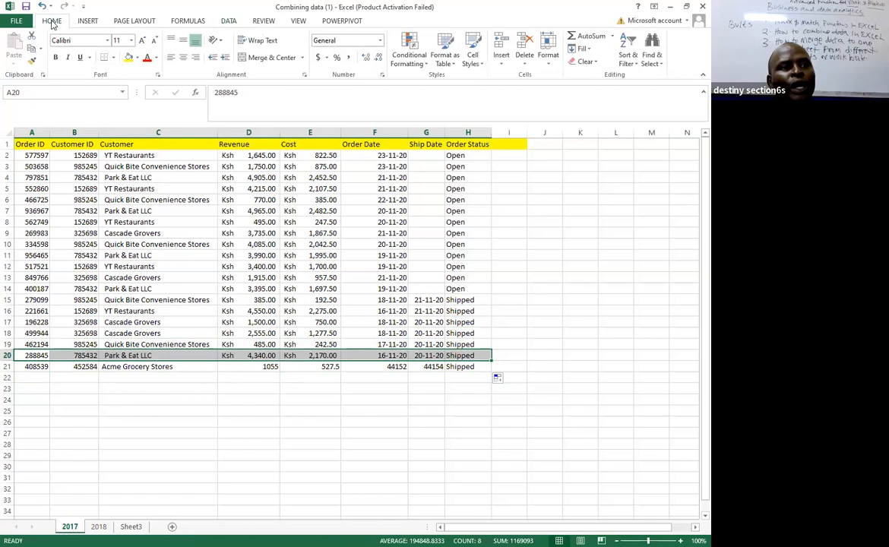
click(34, 67)
drag(23, 366, 472, 368)
click(509, 311)
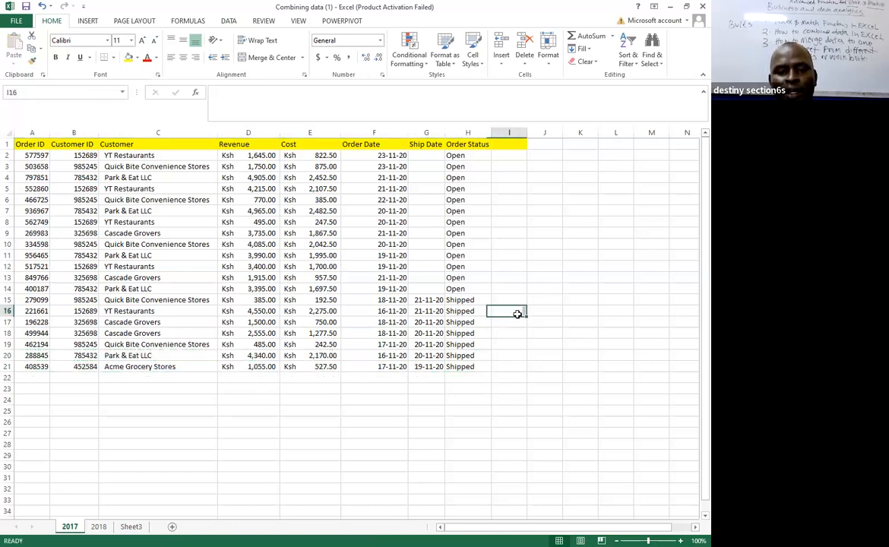
Fill the row 21 formulas in columns A to H down to row 54 to bring in the remaining 2018 records.
drag(29, 358, 494, 487)
scroll(490, 489, down, 2)
scroll(489, 489, down, 4)
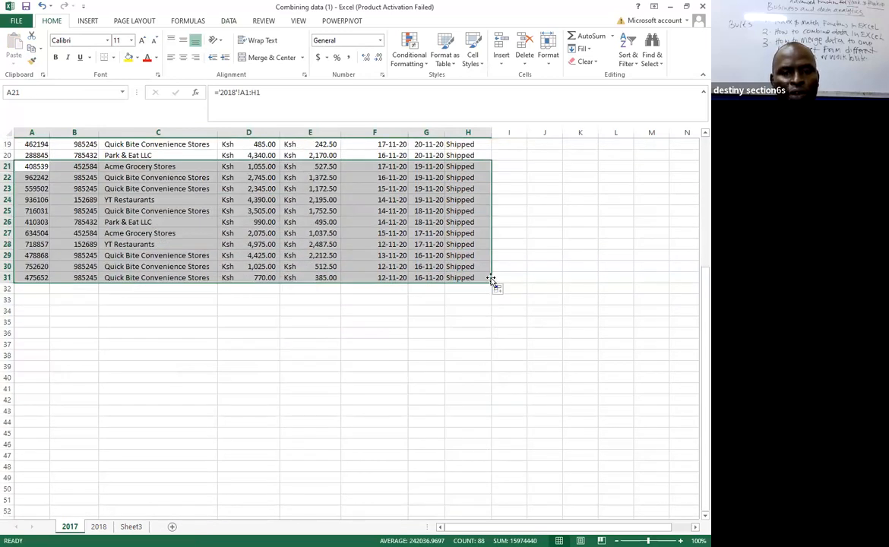
drag(491, 281, 470, 459)
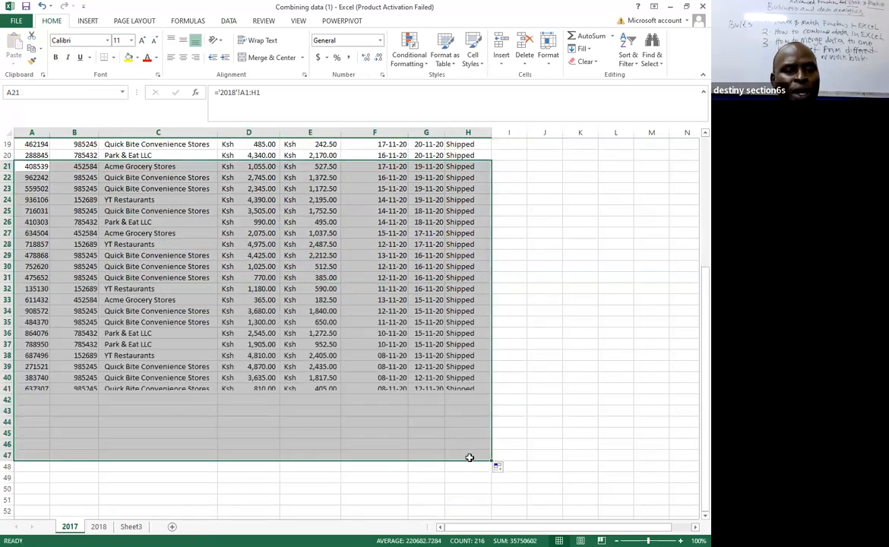
scroll(468, 451, down, 3)
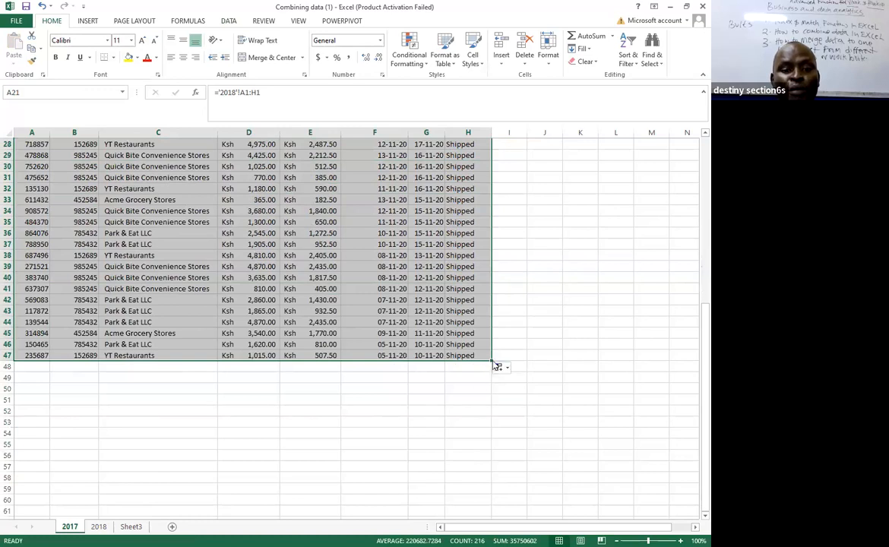
drag(491, 360, 494, 439)
scroll(490, 383, down, 5)
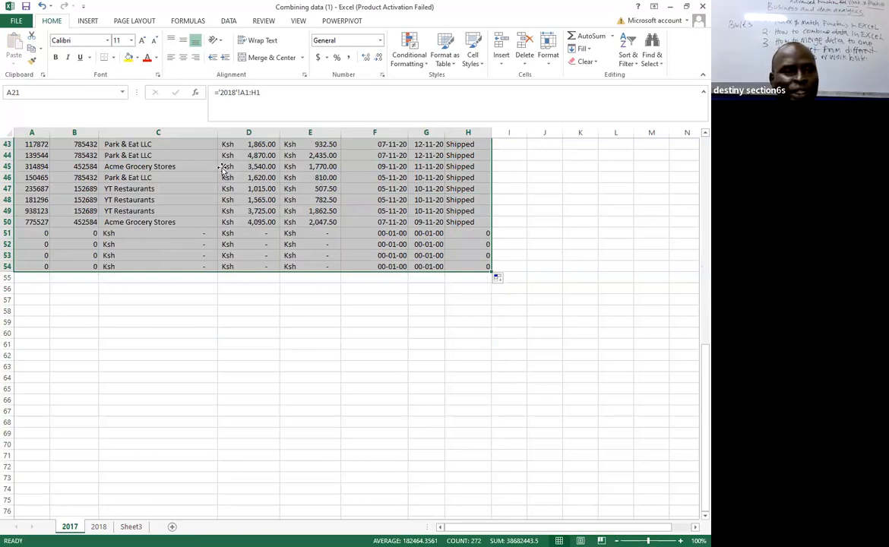
Delete the surplus zero-value rows 51 to 54 below the combined records on the 2017 sheet.
click(8, 235)
drag(9, 234, 7, 261)
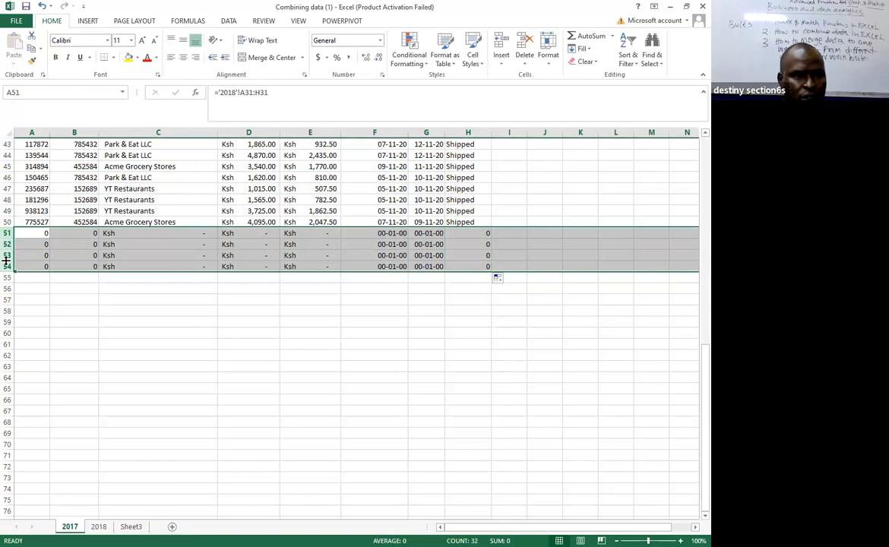
right_click(62, 260)
click(89, 352)
scroll(99, 349, up, 14)
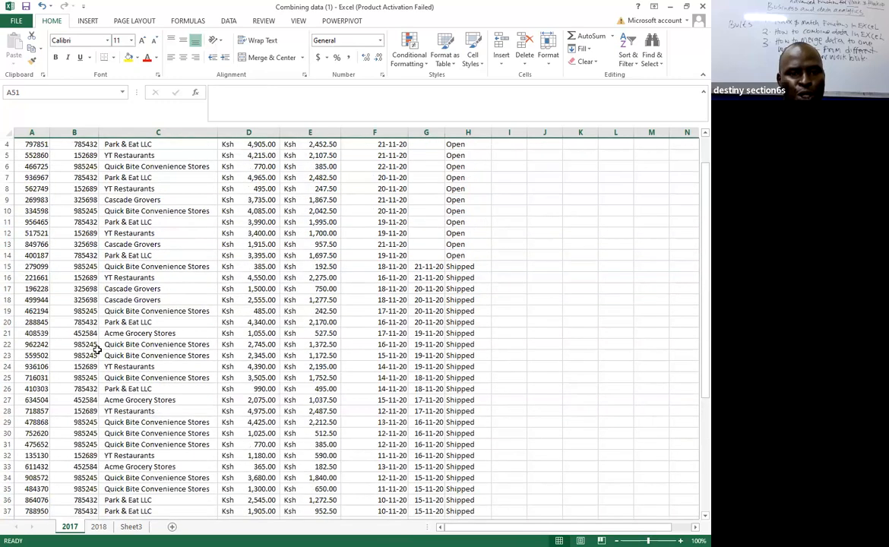